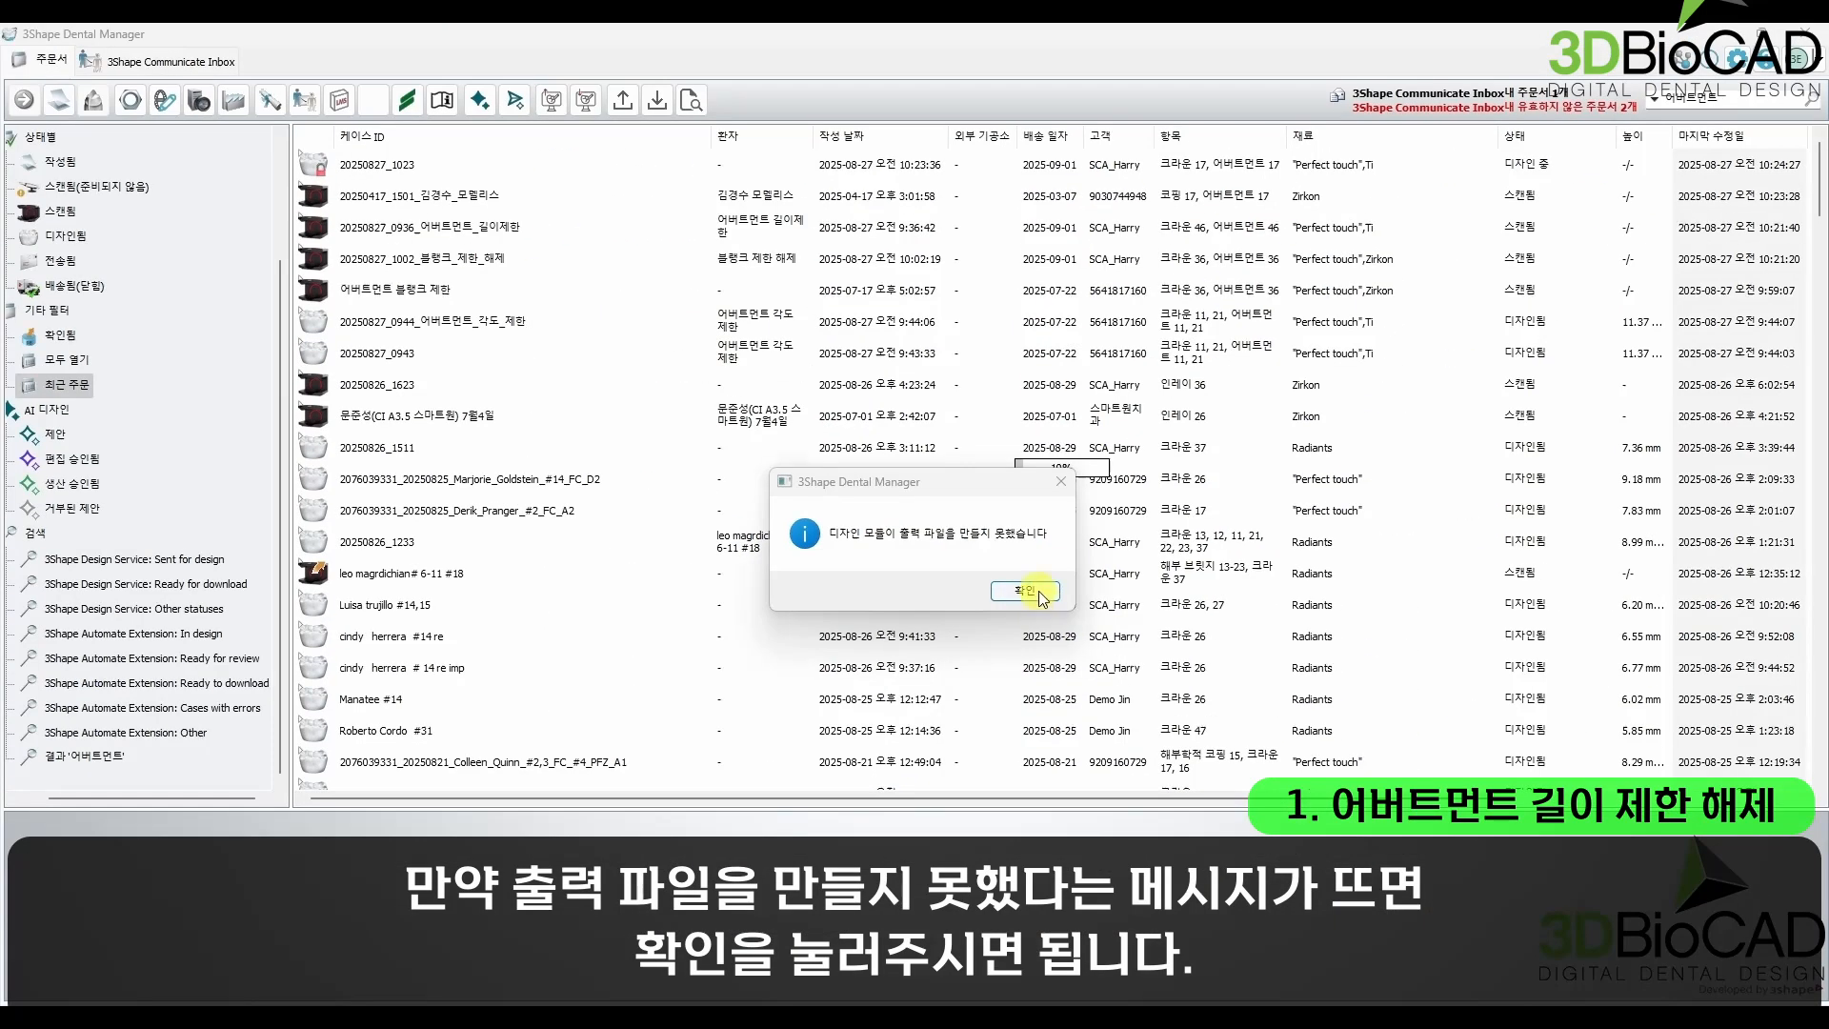
# Step: Dismiss the output file message, switch to the 3Shape Dental System Control Panel and open the abutment implant system settings (임플란트 시스템)
pyautogui.click(1029, 587)
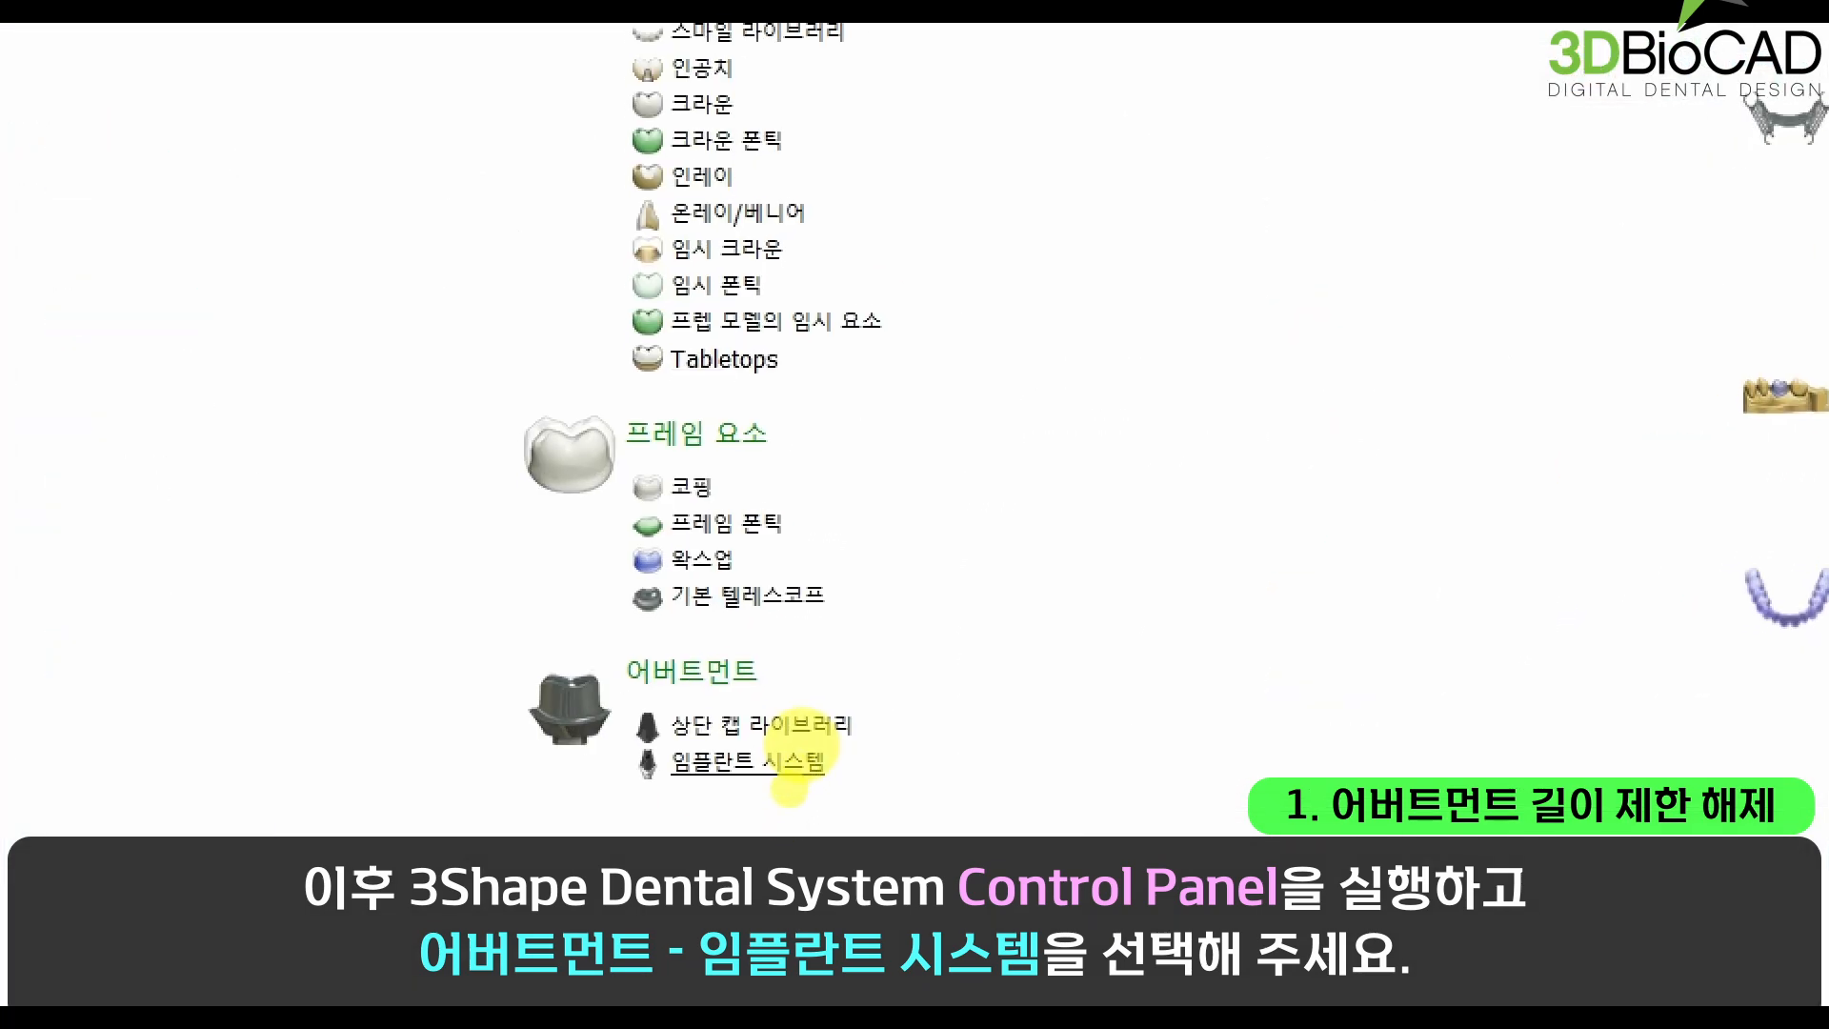
pyautogui.moveTo(615, 793); pyautogui.dragTo(871, 794)
pyautogui.moveTo(840, 729); pyautogui.dragTo(907, 684)
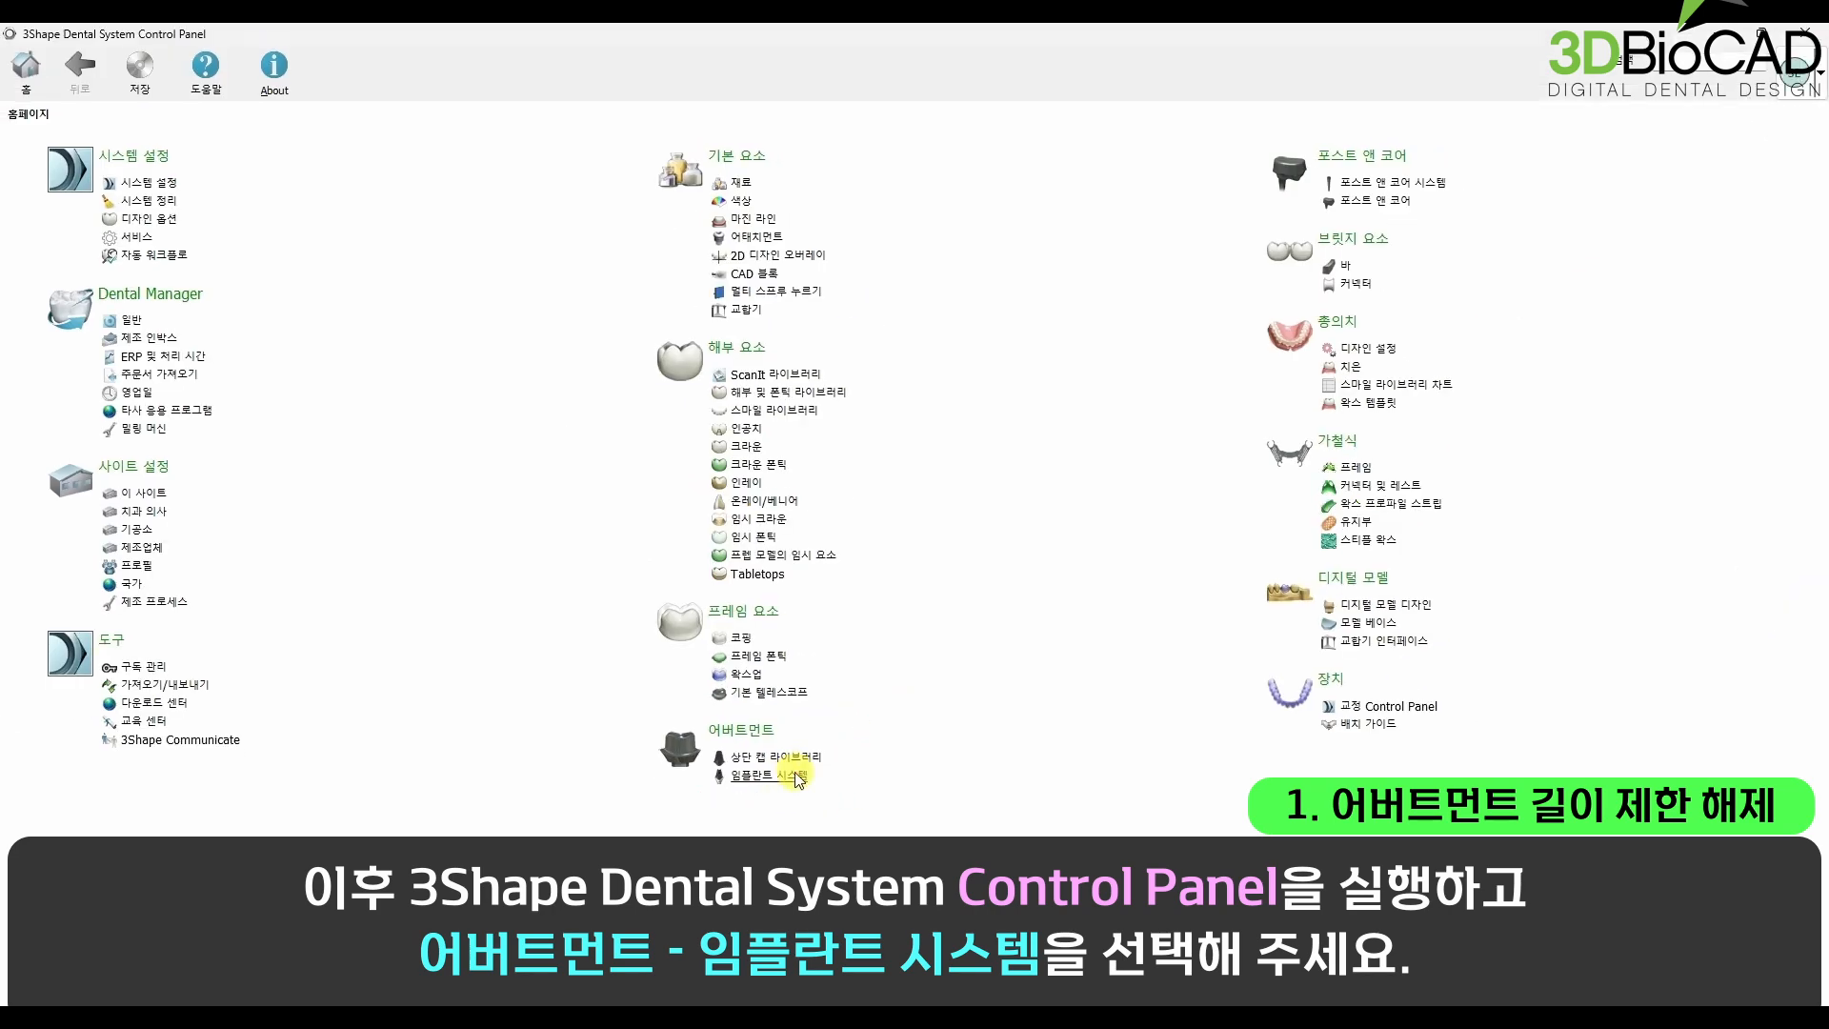
pyautogui.click(786, 756)
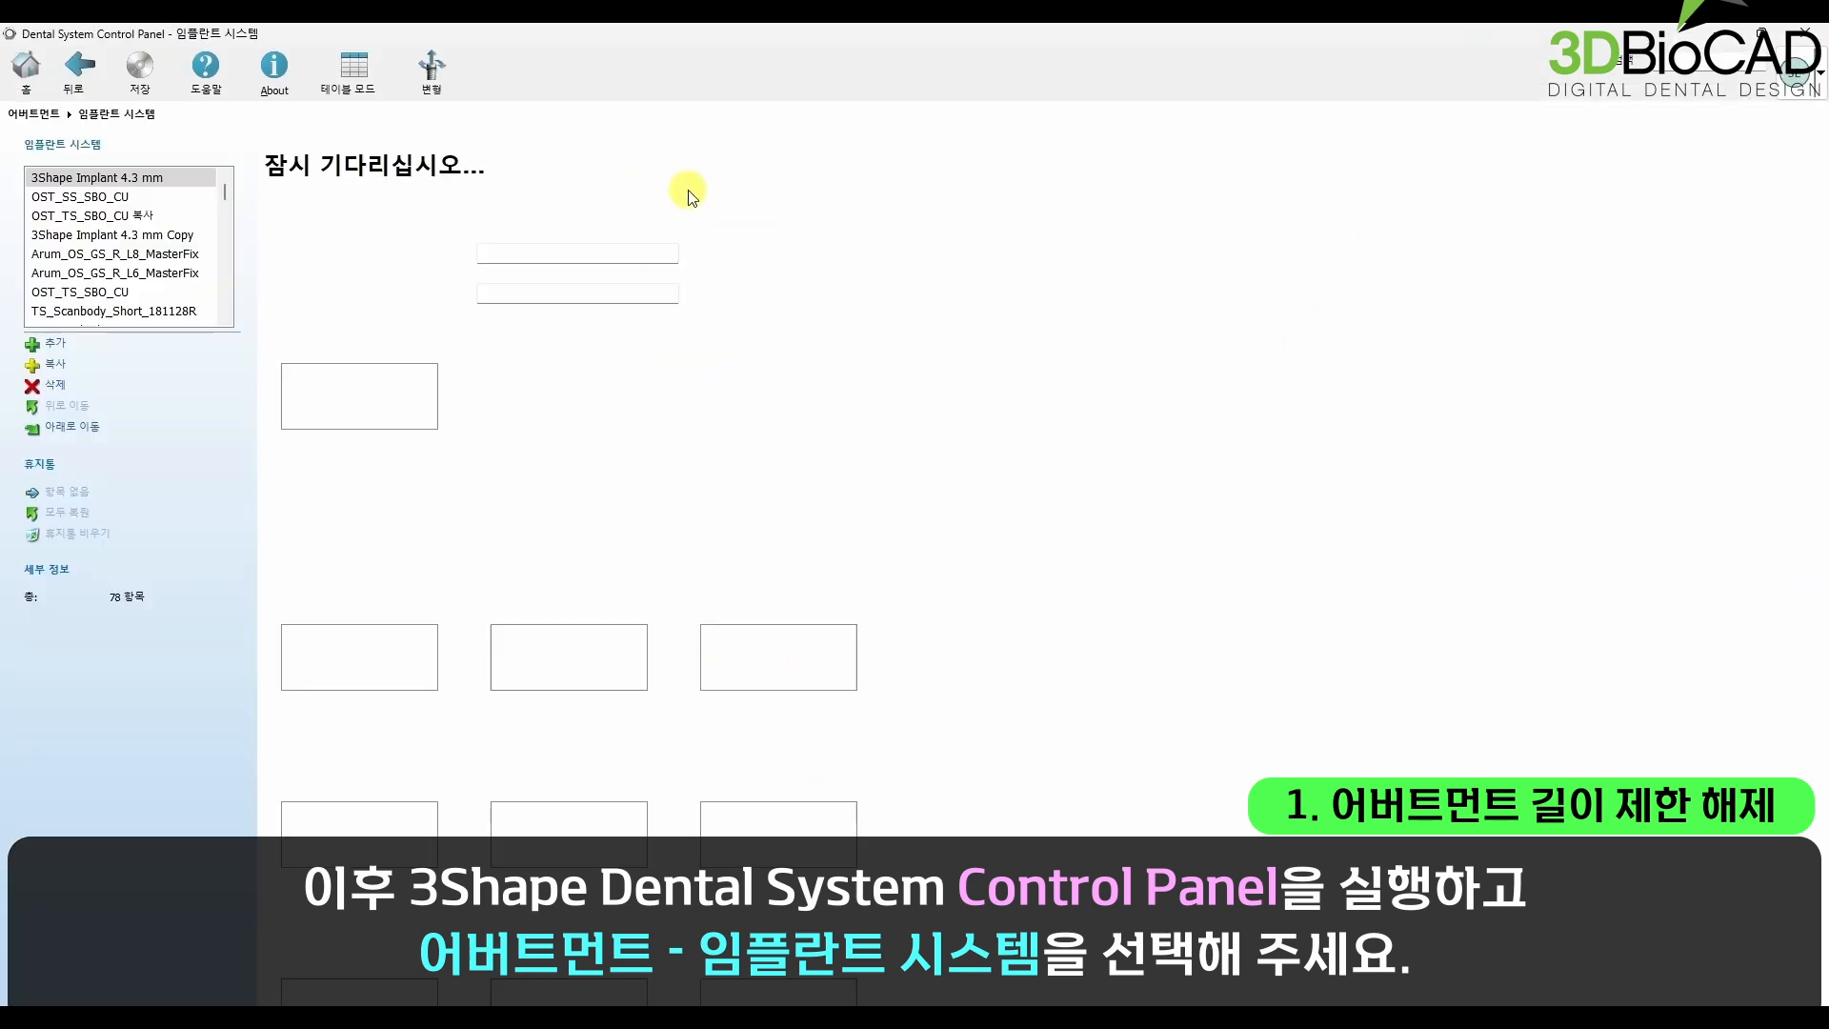
# Step: Open the 1 pcs Abutment 4.3 mm kit of the 3Shape Implant 4.3 mm system for editing
pyautogui.click(359, 374)
pyautogui.click(359, 376)
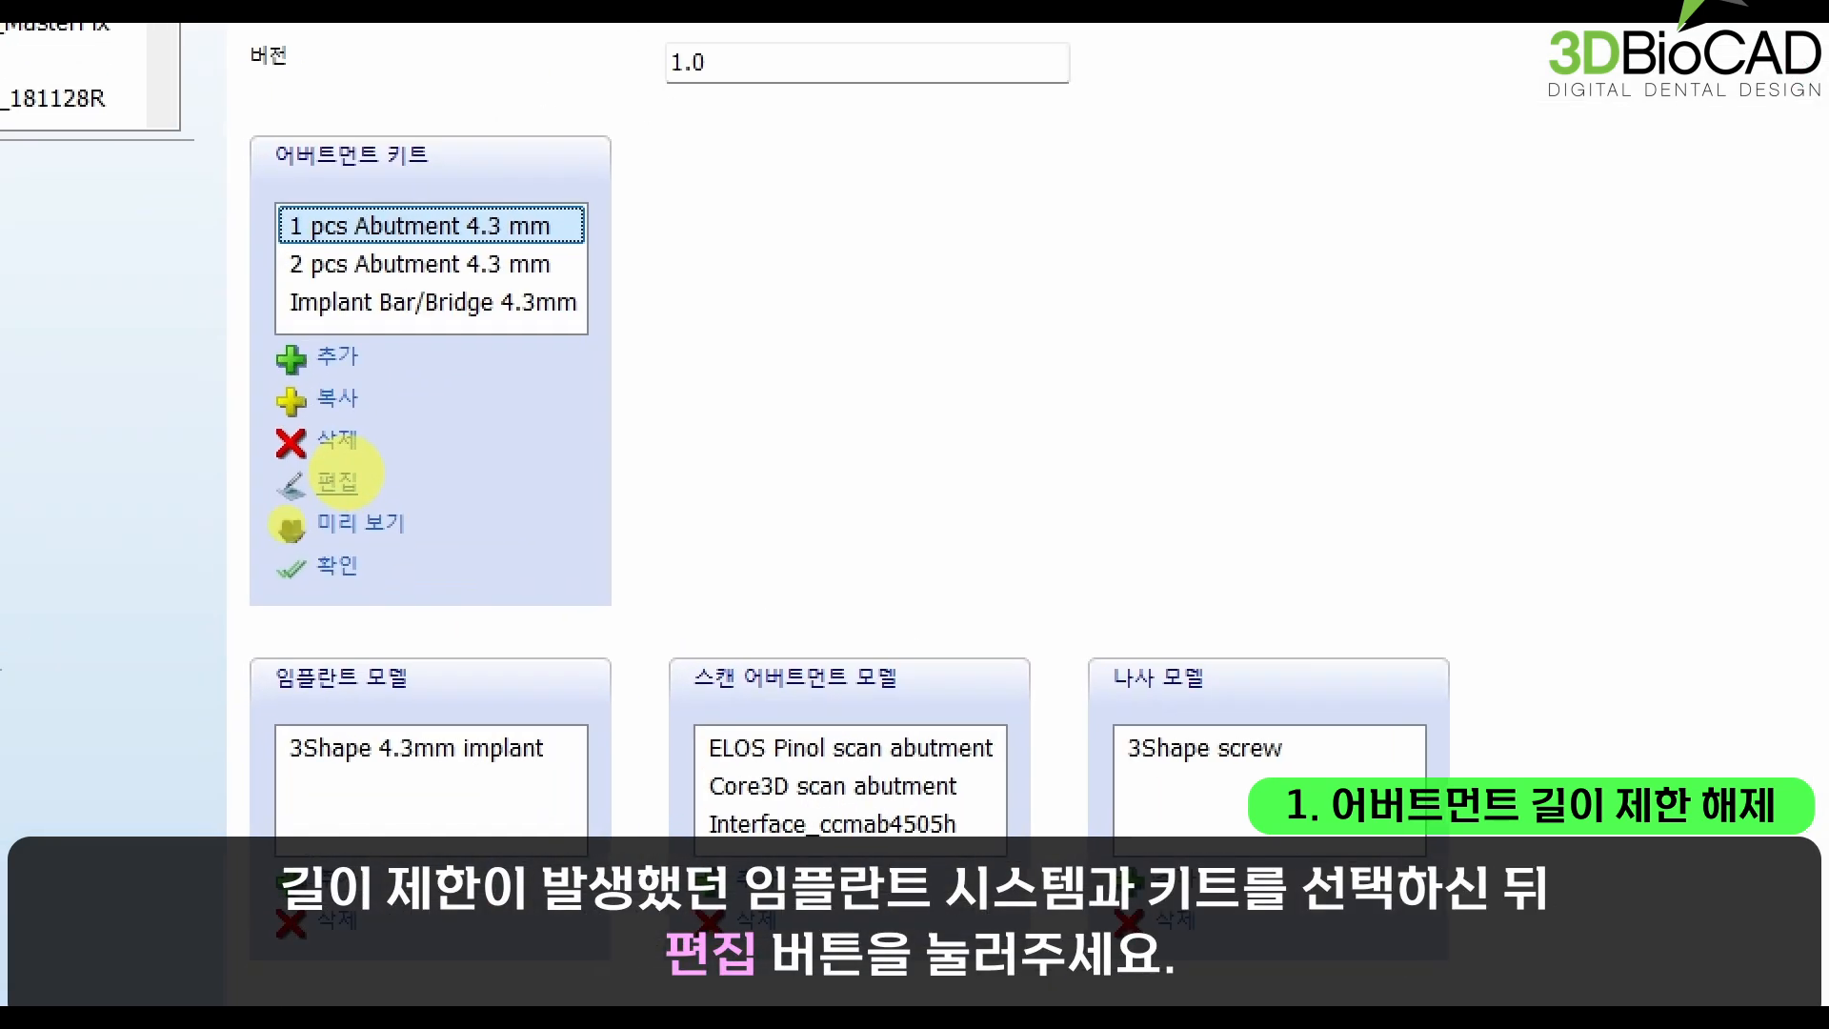
pyautogui.moveTo(249, 517)
pyautogui.mouseDown()
pyautogui.moveTo(410, 516)
pyautogui.moveTo(393, 491)
pyautogui.moveTo(435, 440)
pyautogui.mouseUp()
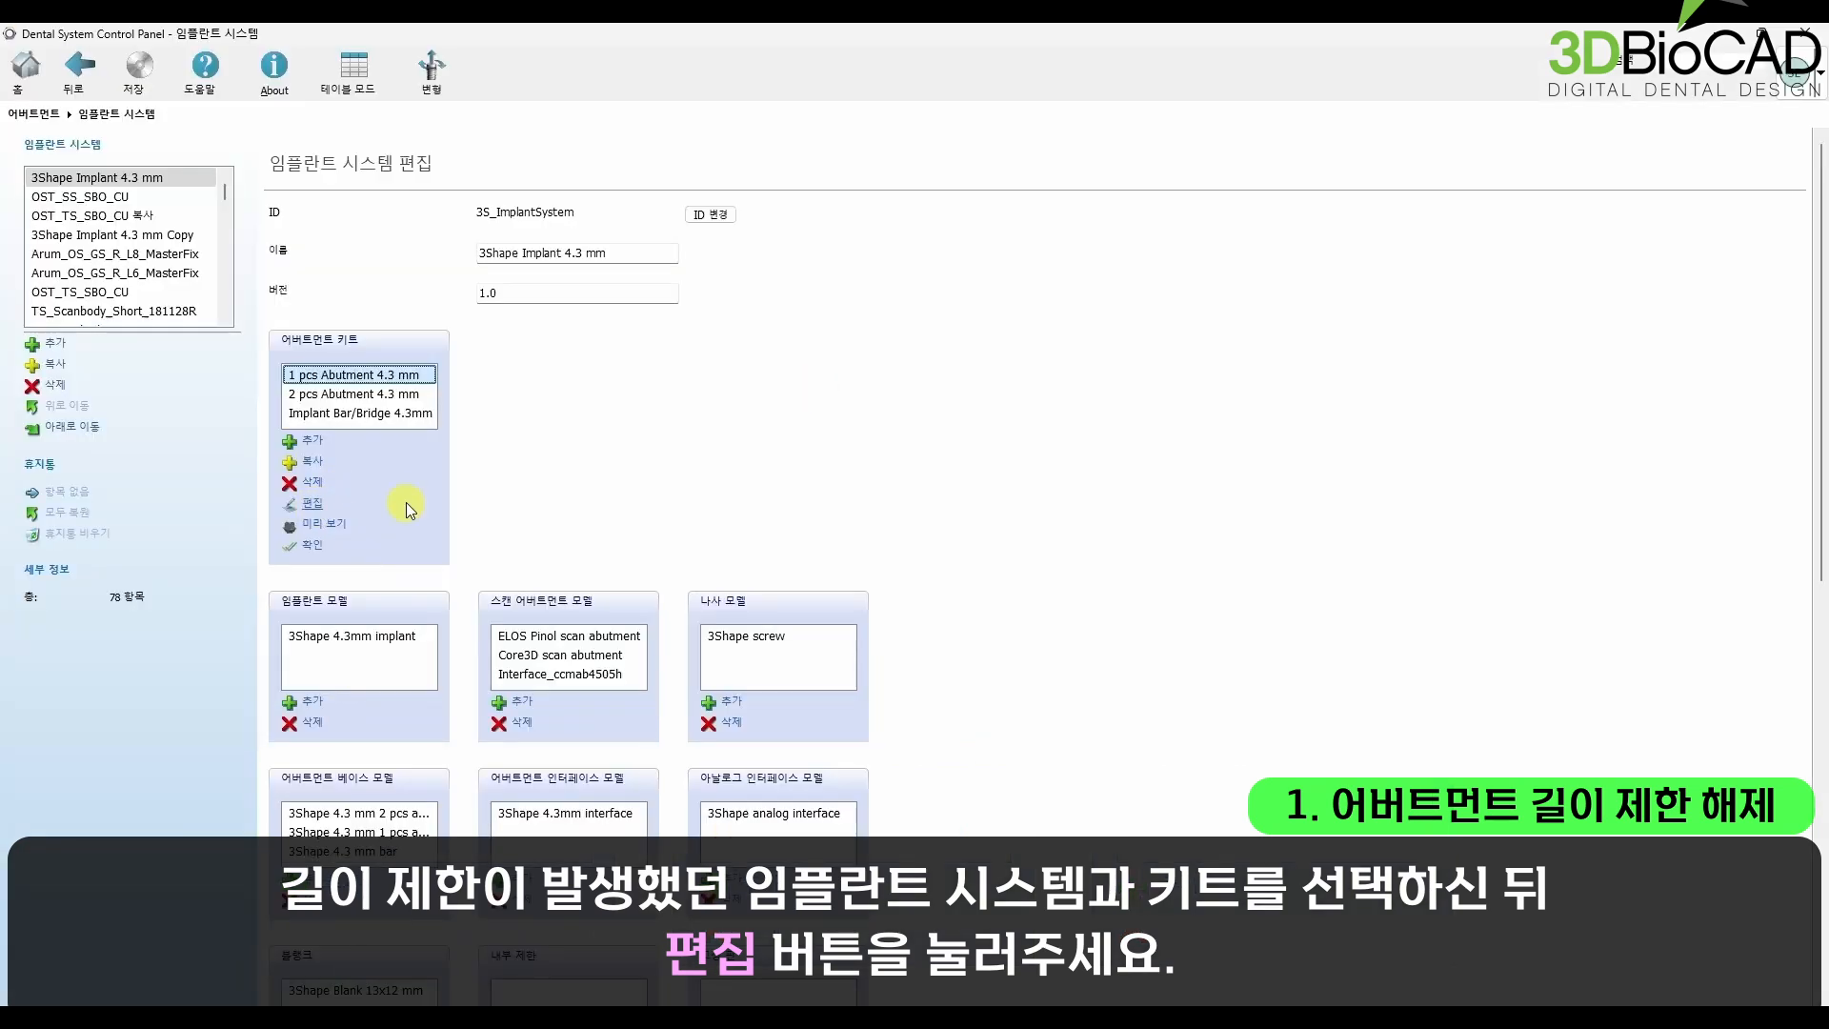
pyautogui.click(425, 494)
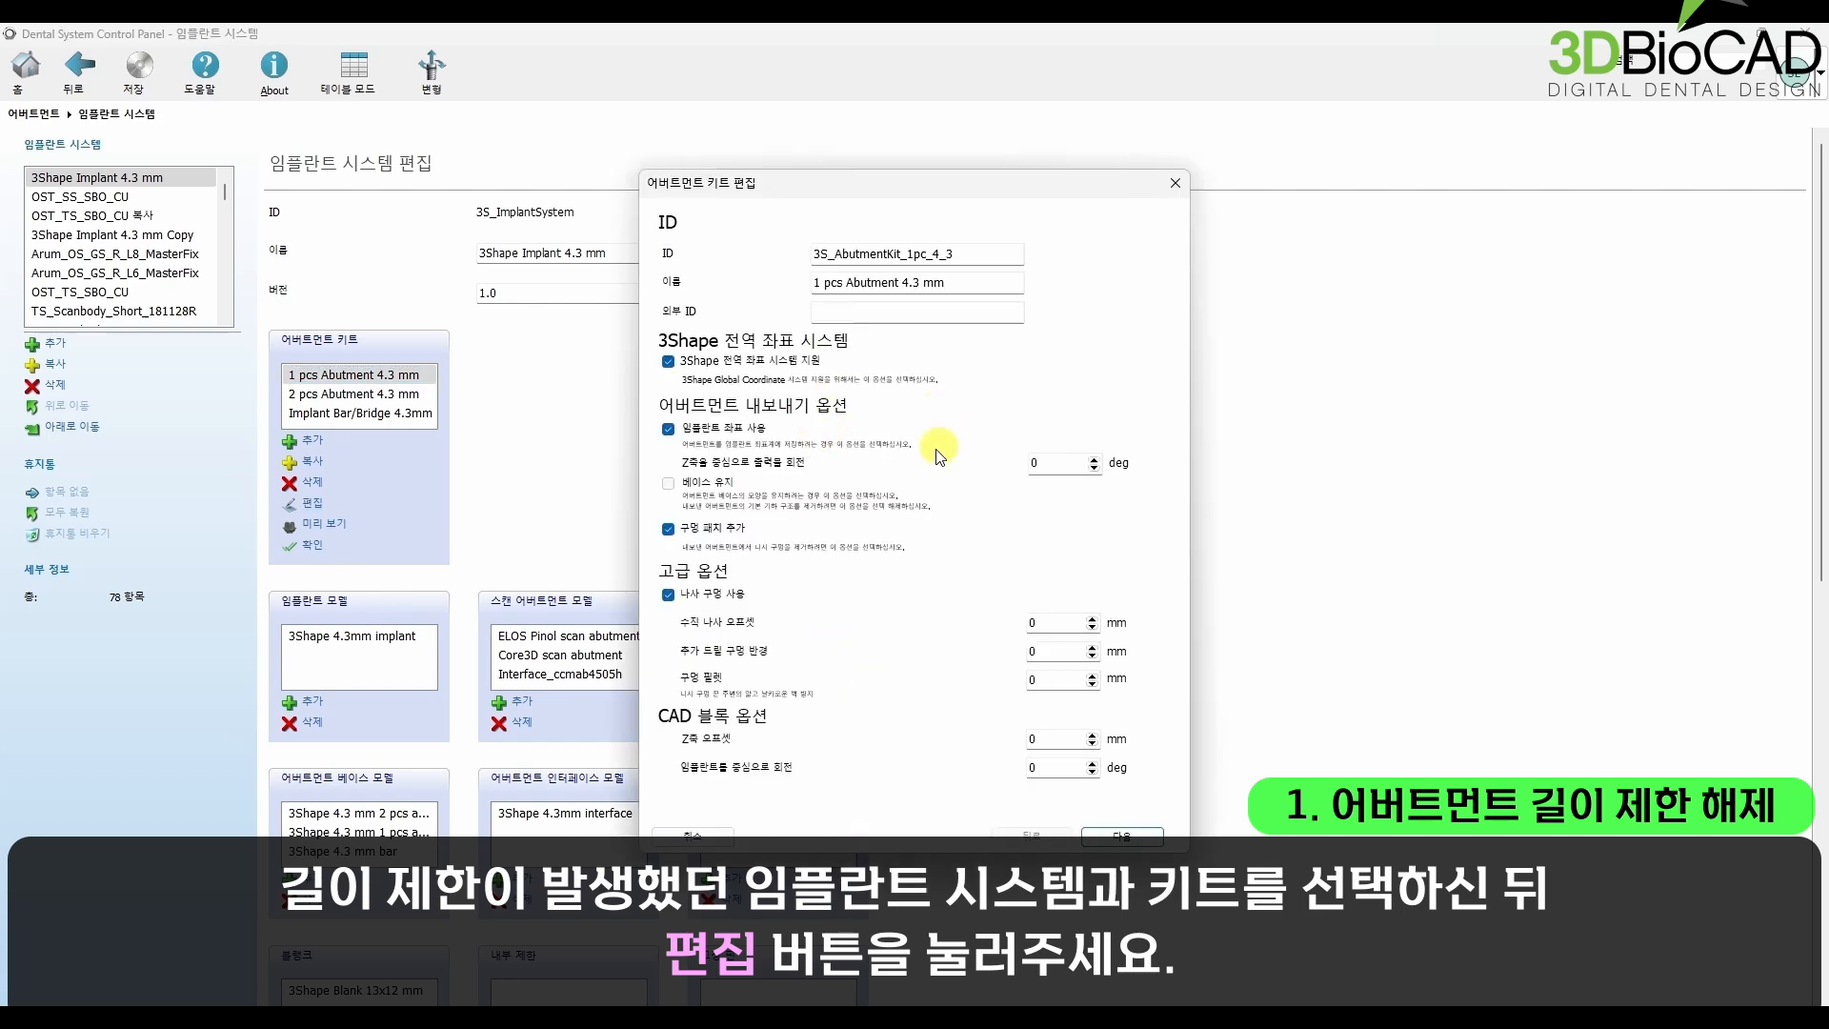
# Step: Advance through the abutment kit editor to the inspection page (검사), keeping the existing settings
pyautogui.moveTo(1104, 805)
pyautogui.mouseDown()
pyautogui.moveTo(1121, 829)
pyautogui.moveTo(1148, 789)
pyautogui.mouseUp()
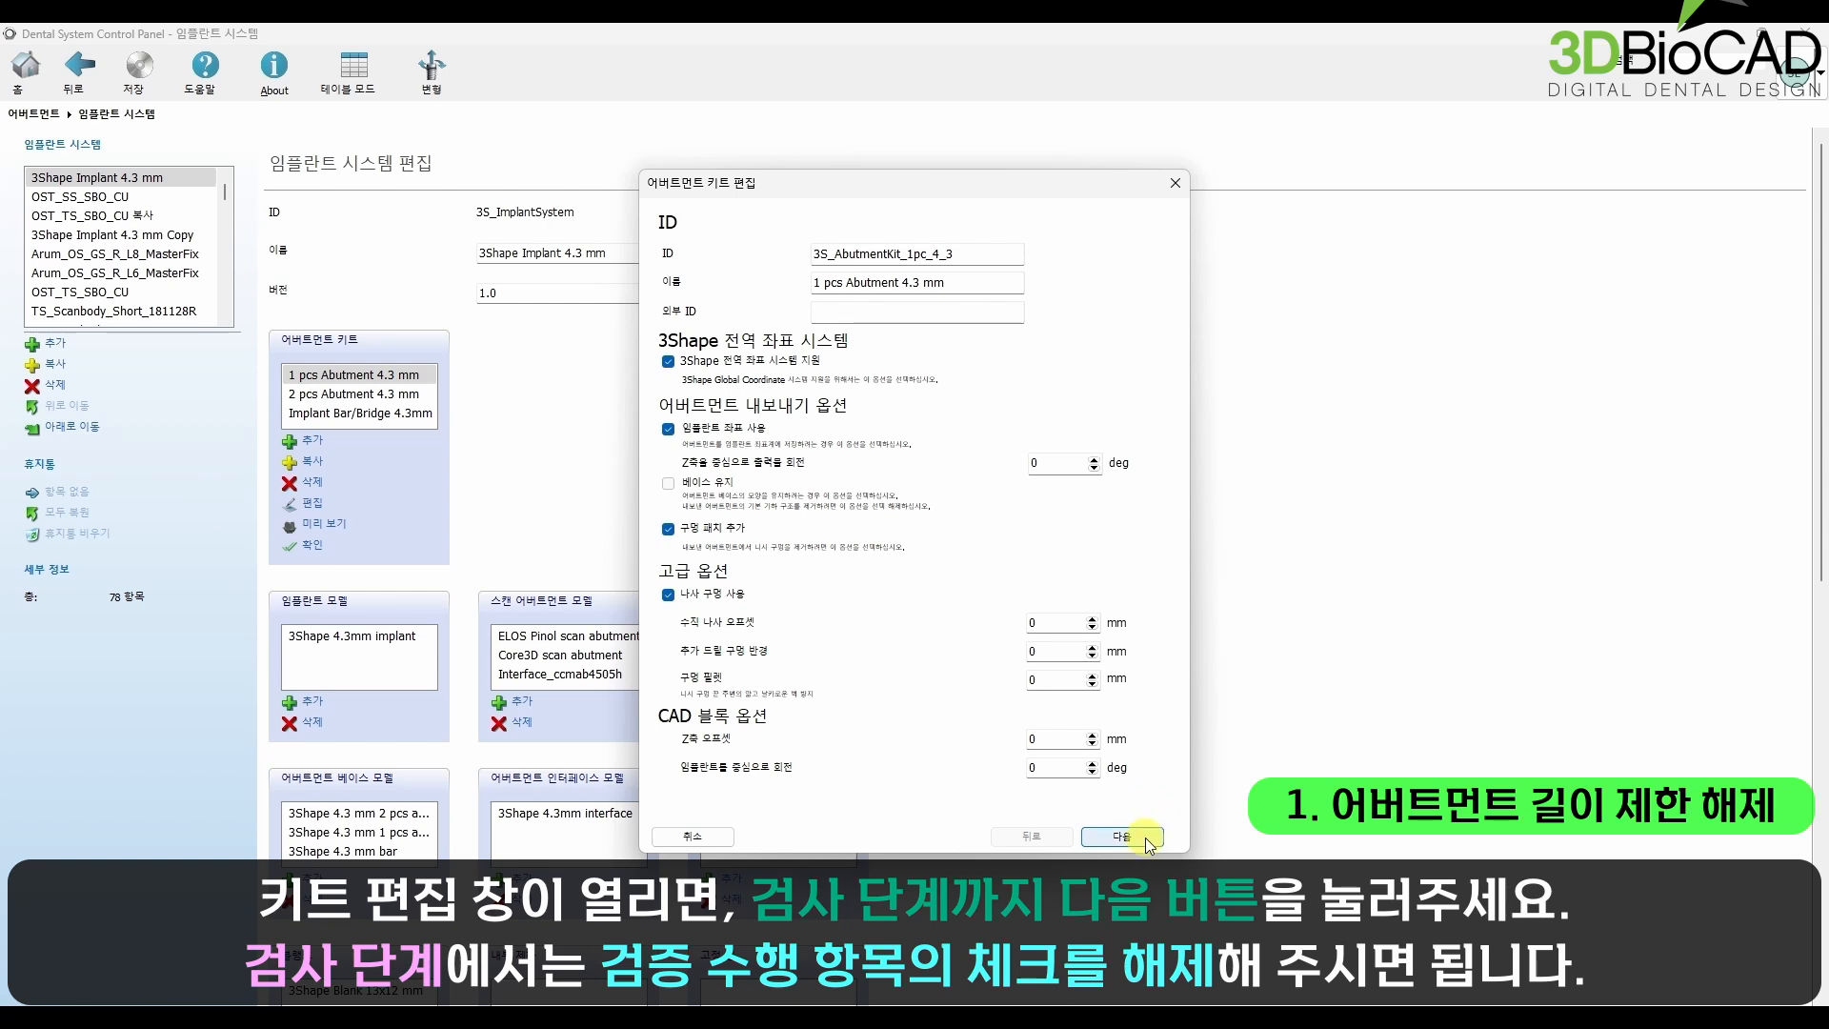
pyautogui.click(1145, 838)
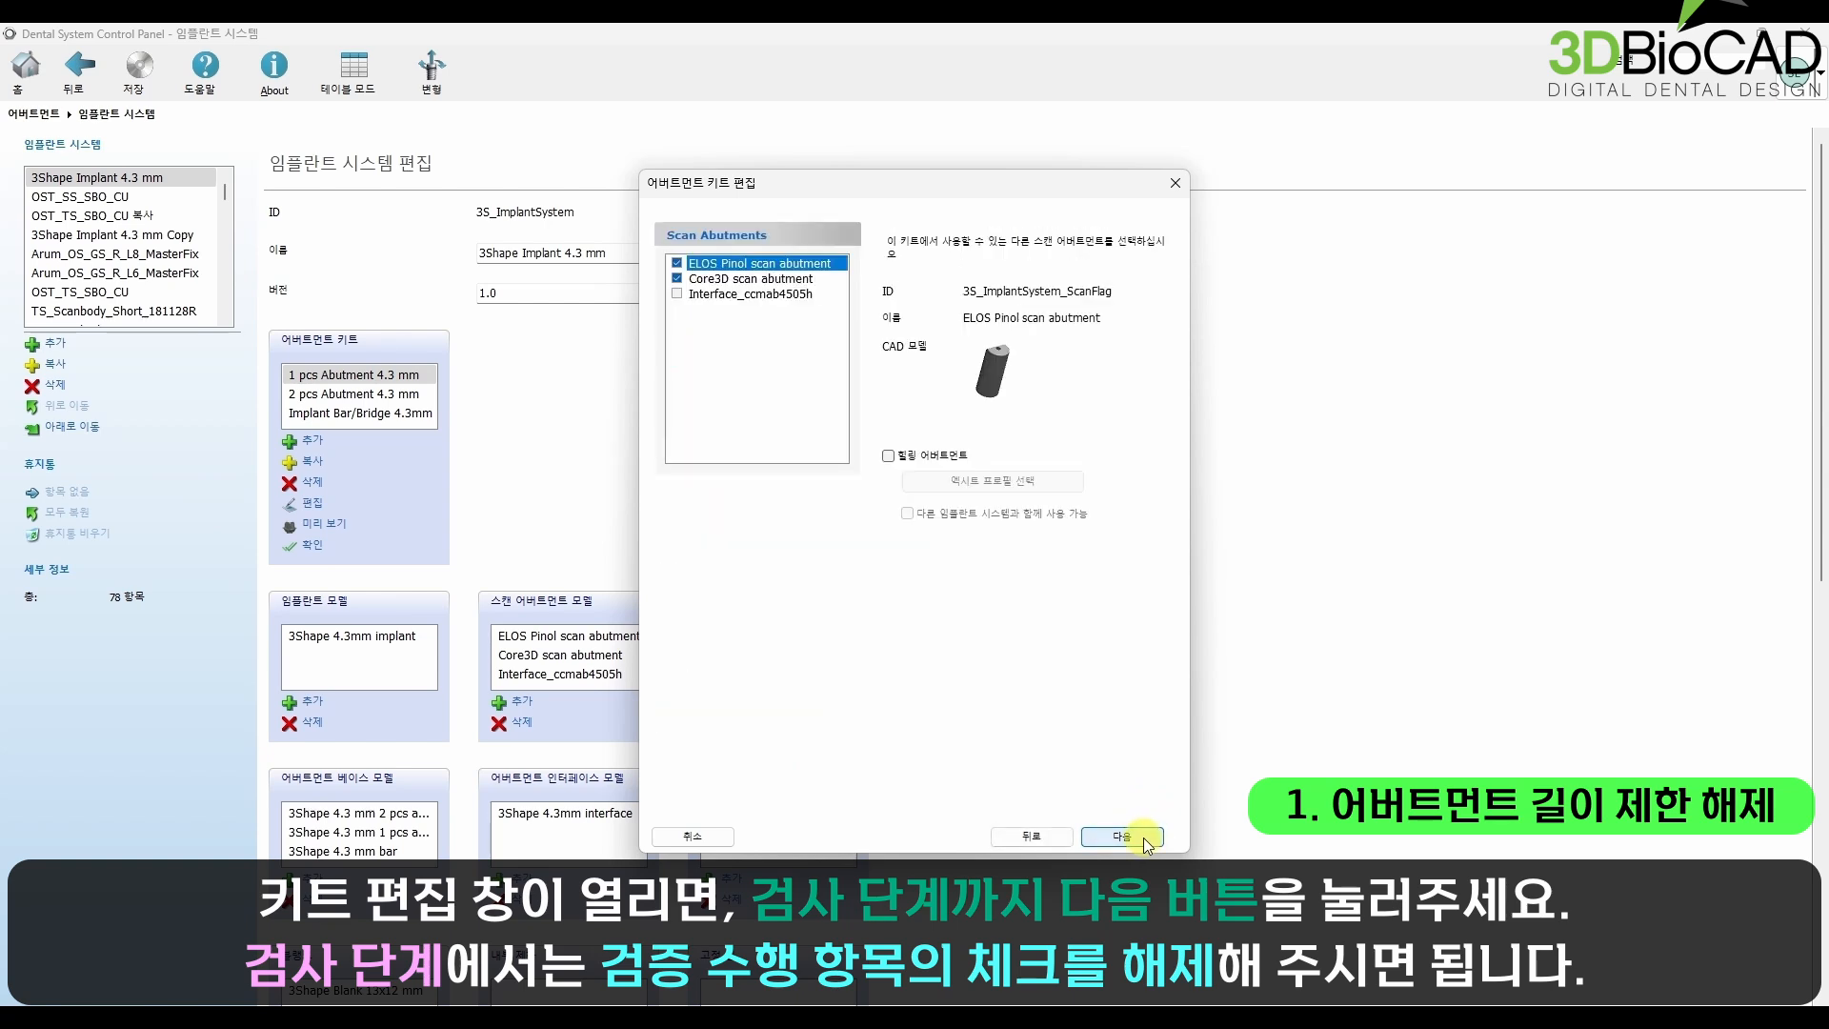
pyautogui.click(1144, 837)
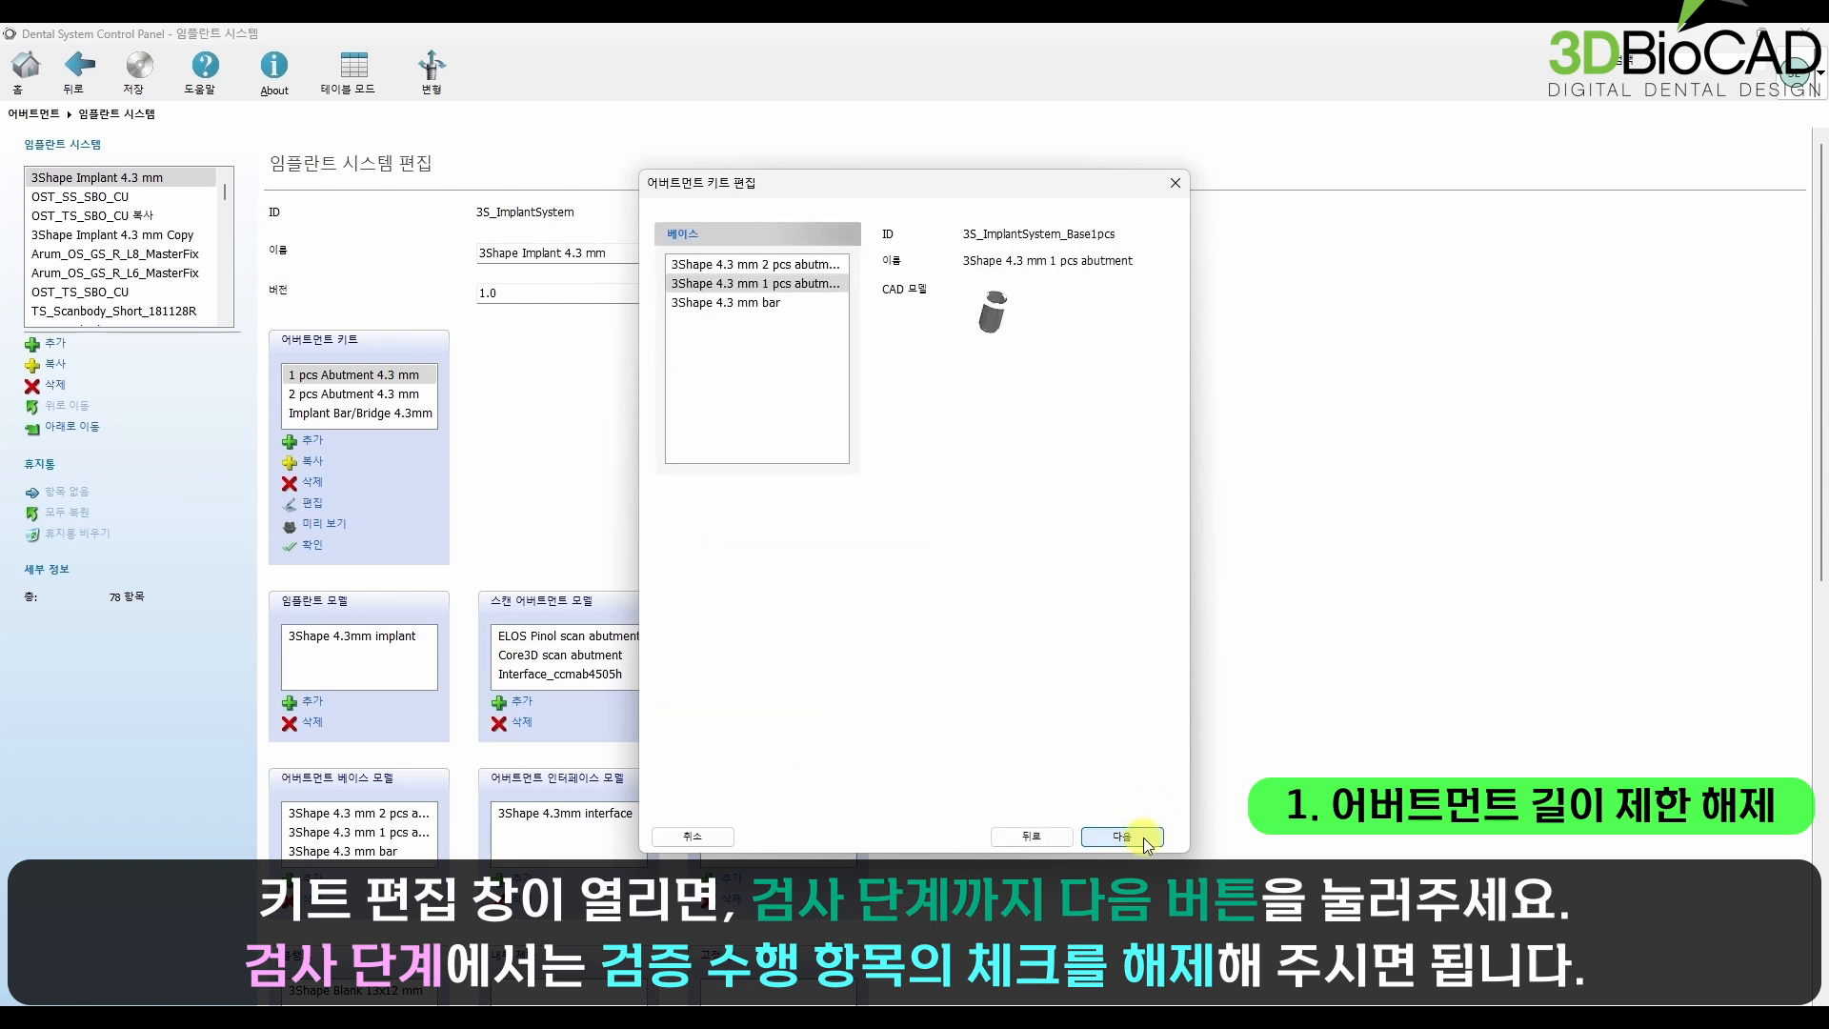
pyautogui.click(1143, 837)
pyautogui.click(1144, 837)
pyautogui.click(1143, 837)
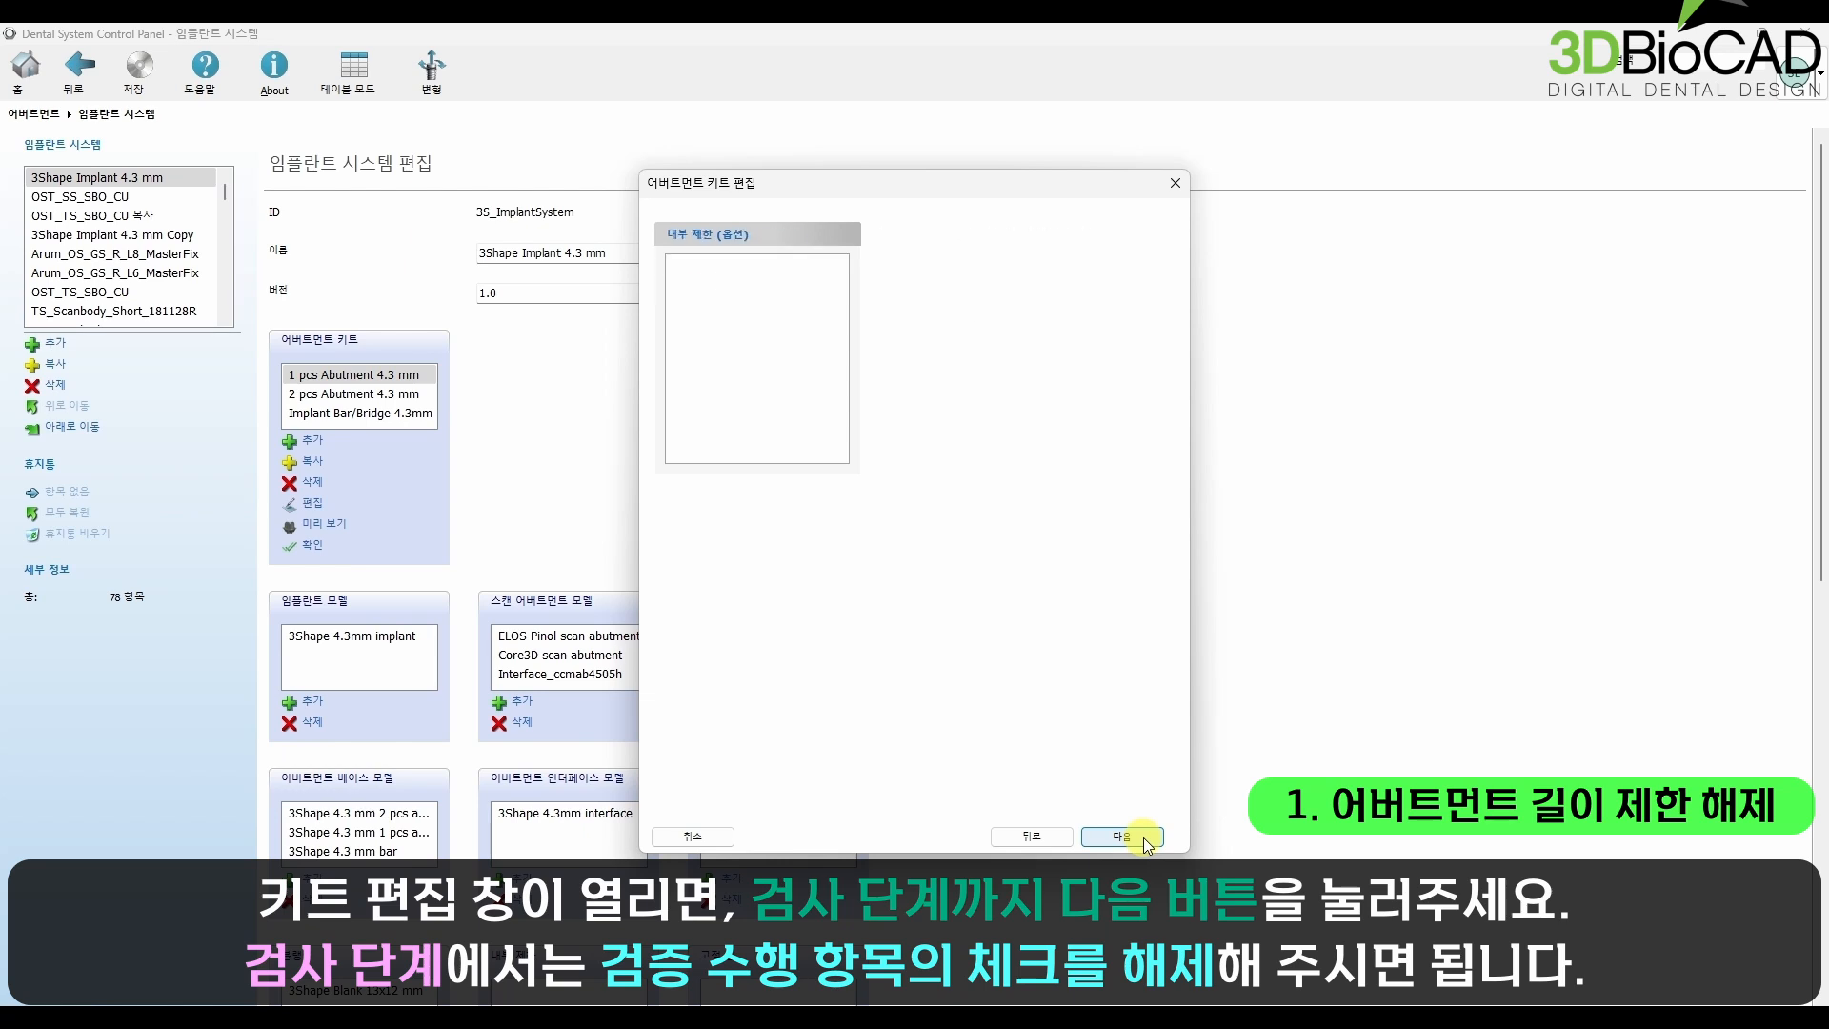
pyautogui.click(1144, 837)
pyautogui.click(1143, 837)
pyautogui.click(1143, 837)
pyautogui.click(1143, 838)
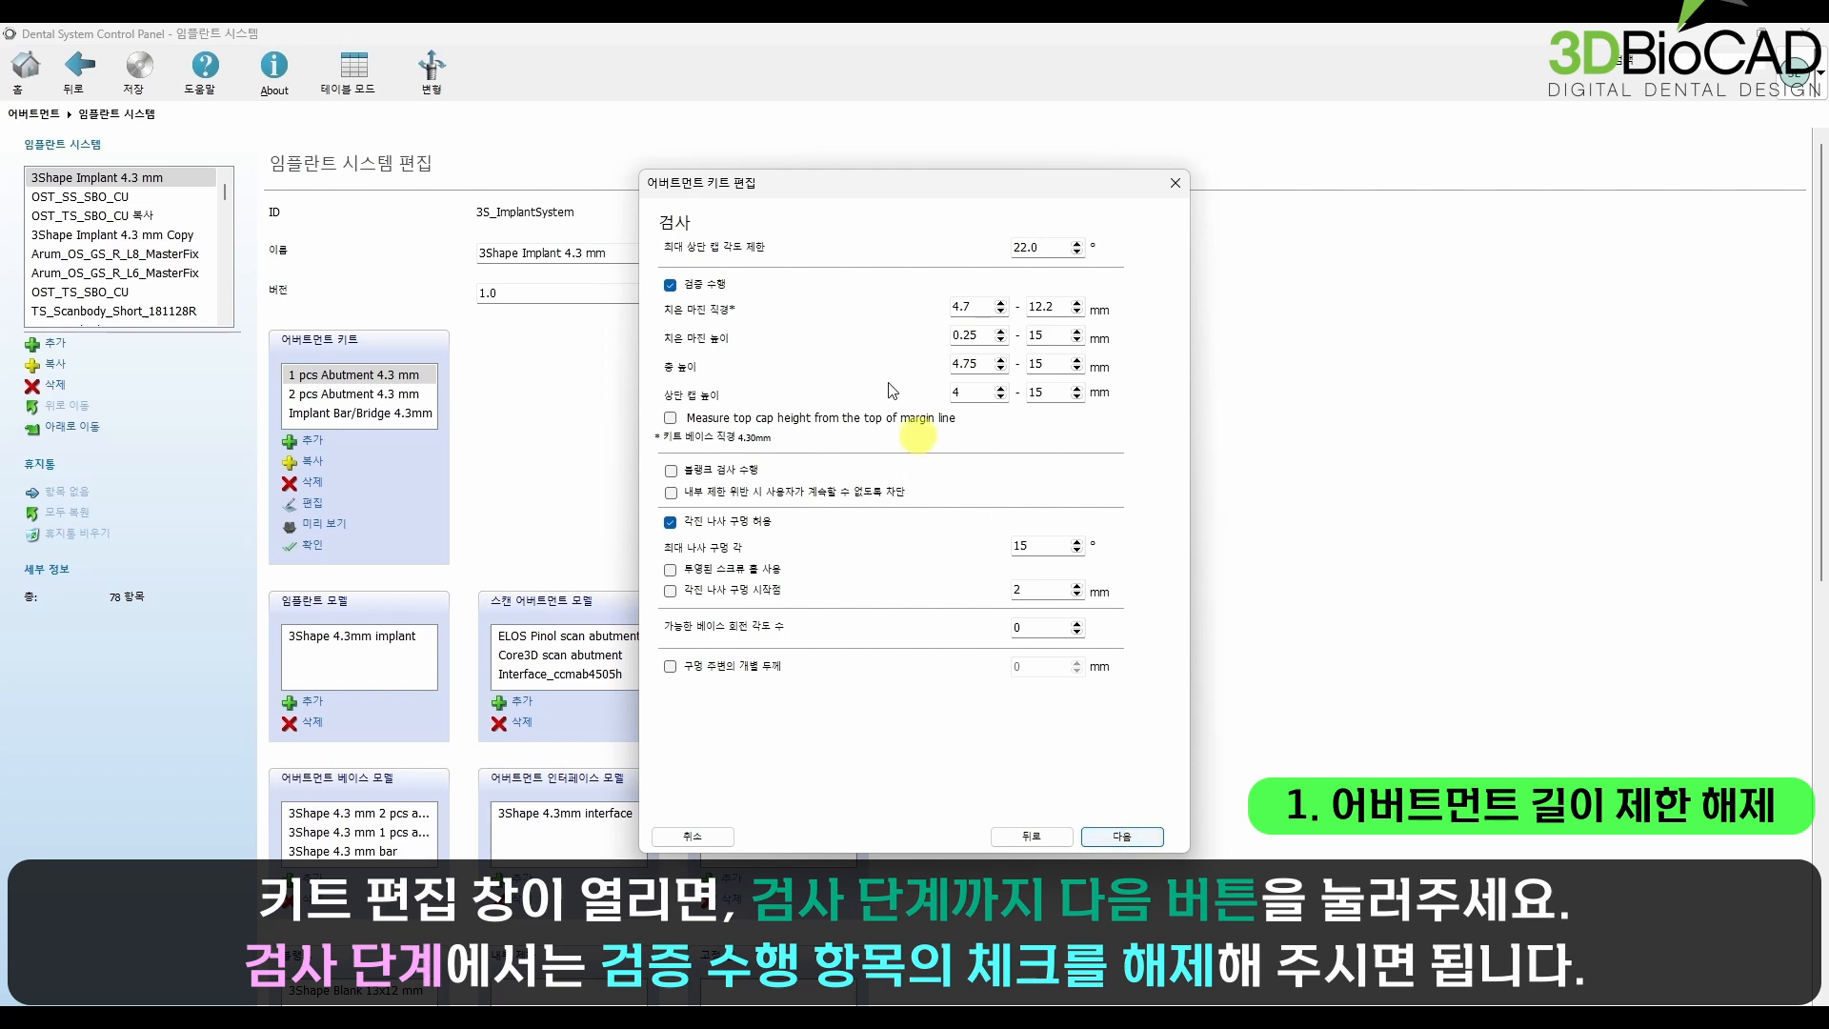
# Step: Turn off the perform validation option (검증 수행) on the kit's inspection page
pyautogui.moveTo(460, 175); pyautogui.dragTo(581, 178)
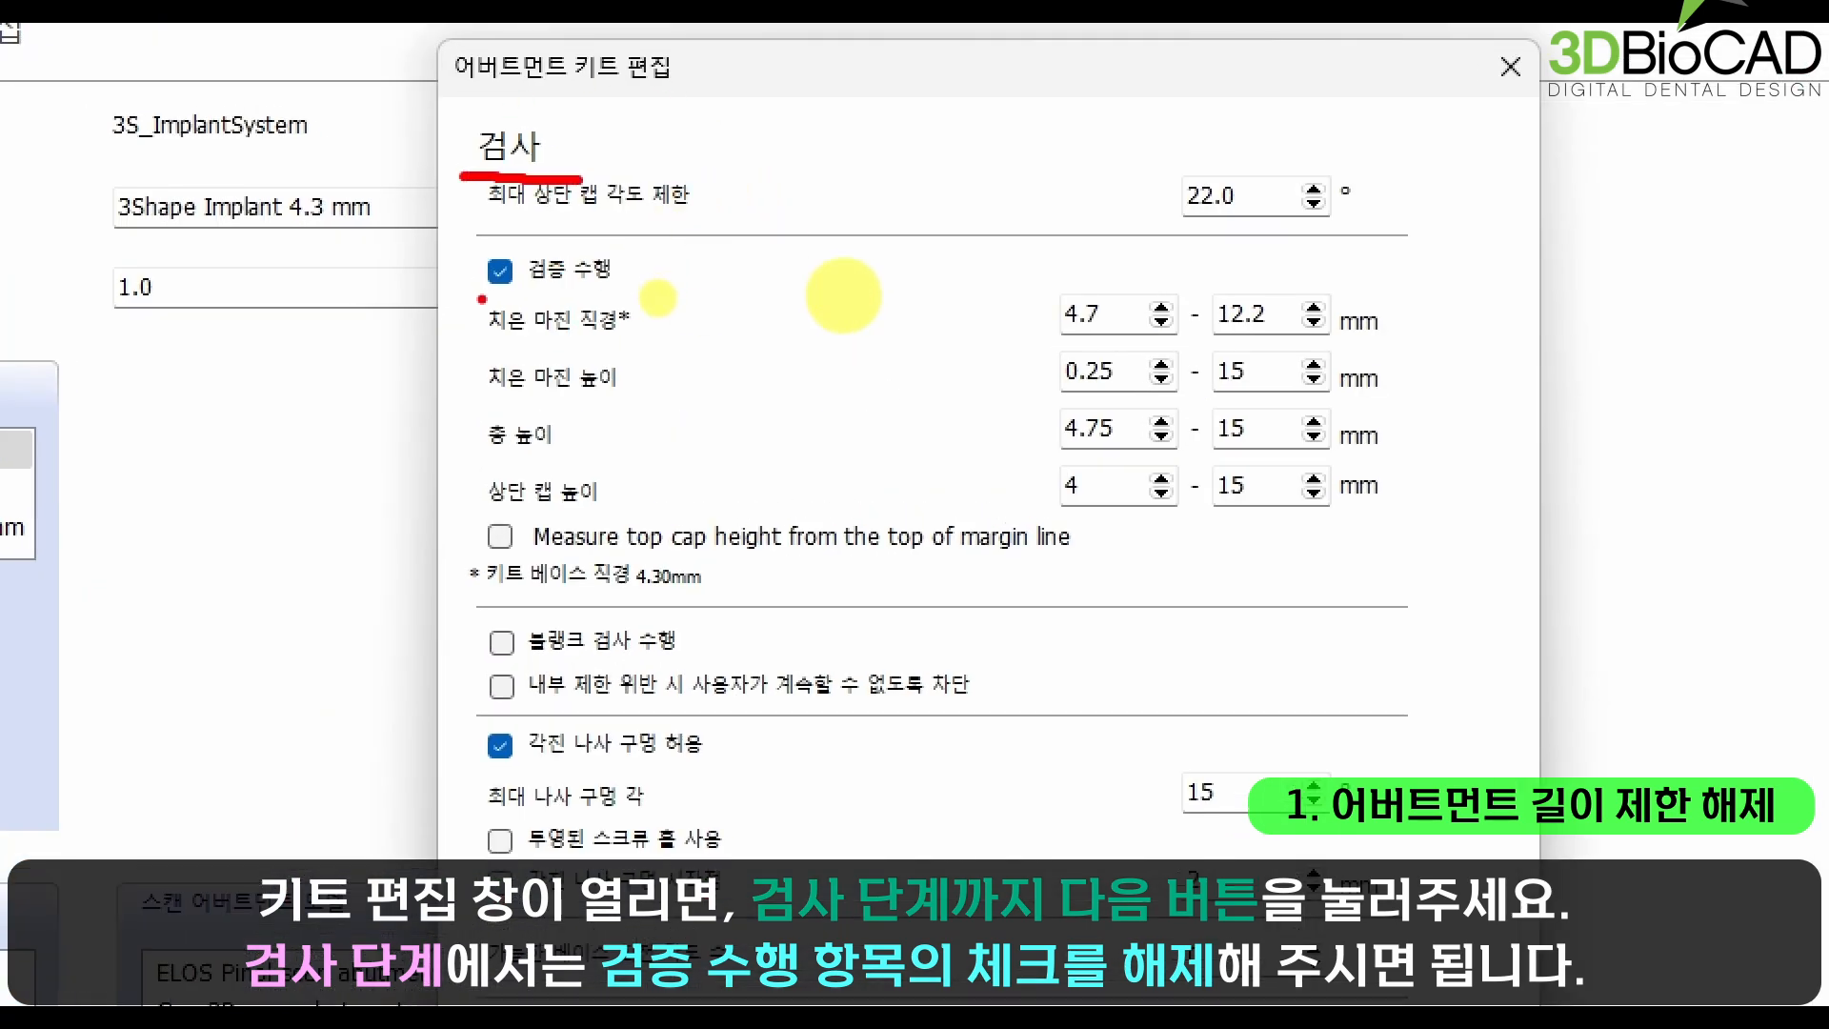
pyautogui.moveTo(610, 240)
pyautogui.mouseDown()
pyautogui.moveTo(638, 276)
pyautogui.moveTo(681, 205)
pyautogui.mouseUp()
pyautogui.moveTo(469, 301); pyautogui.dragTo(635, 301)
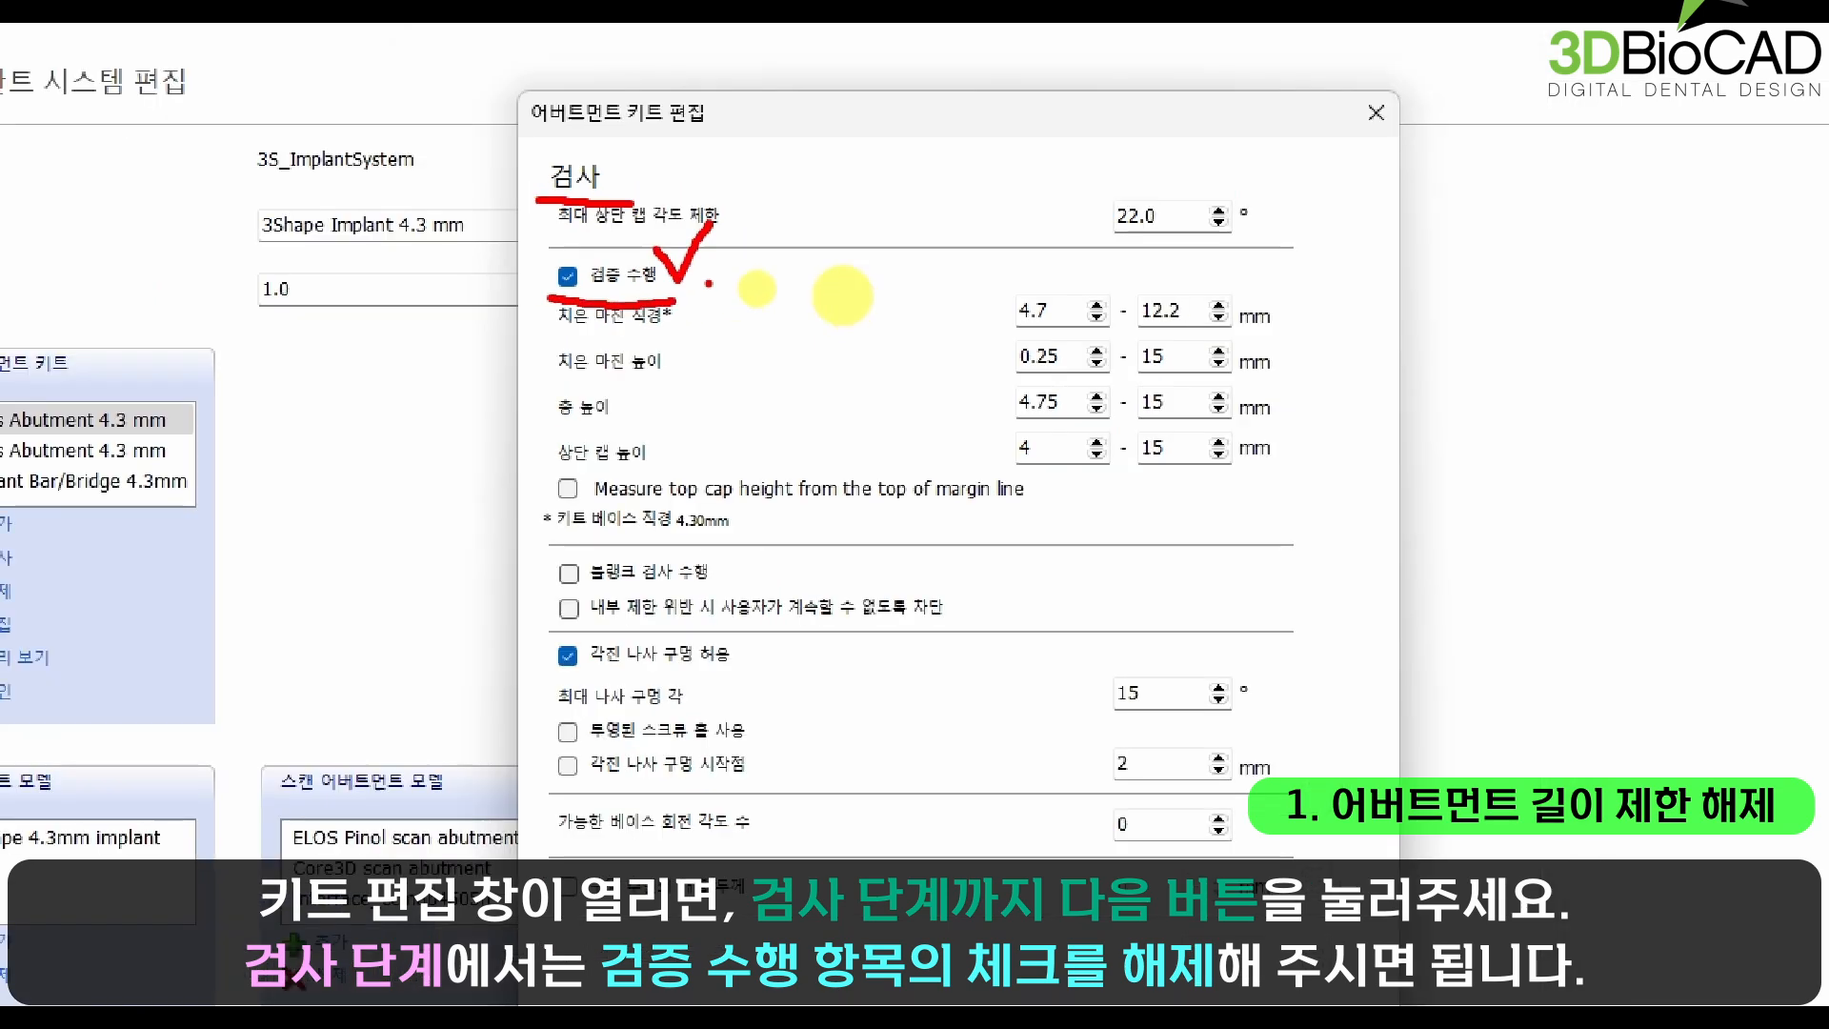
pyautogui.click(568, 277)
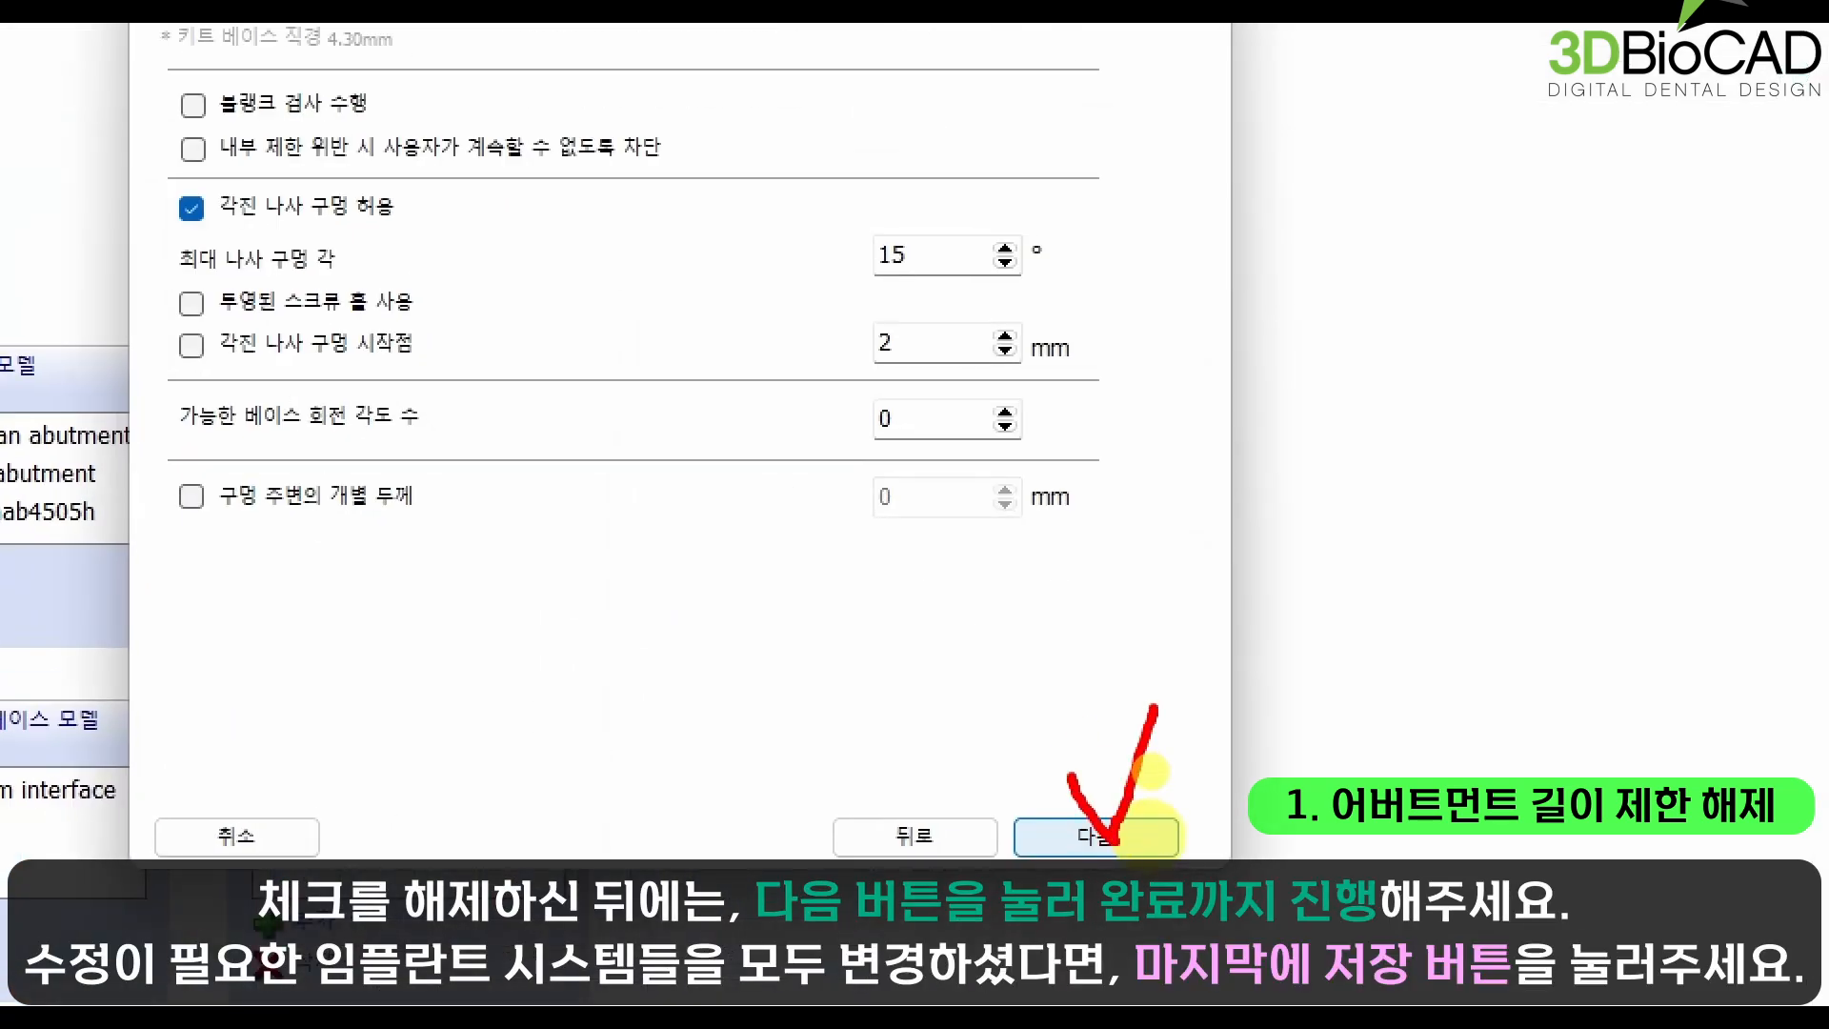
# Step: Go through the remaining pages of the abutment kit editor and complete the kit edit
pyautogui.click(1134, 837)
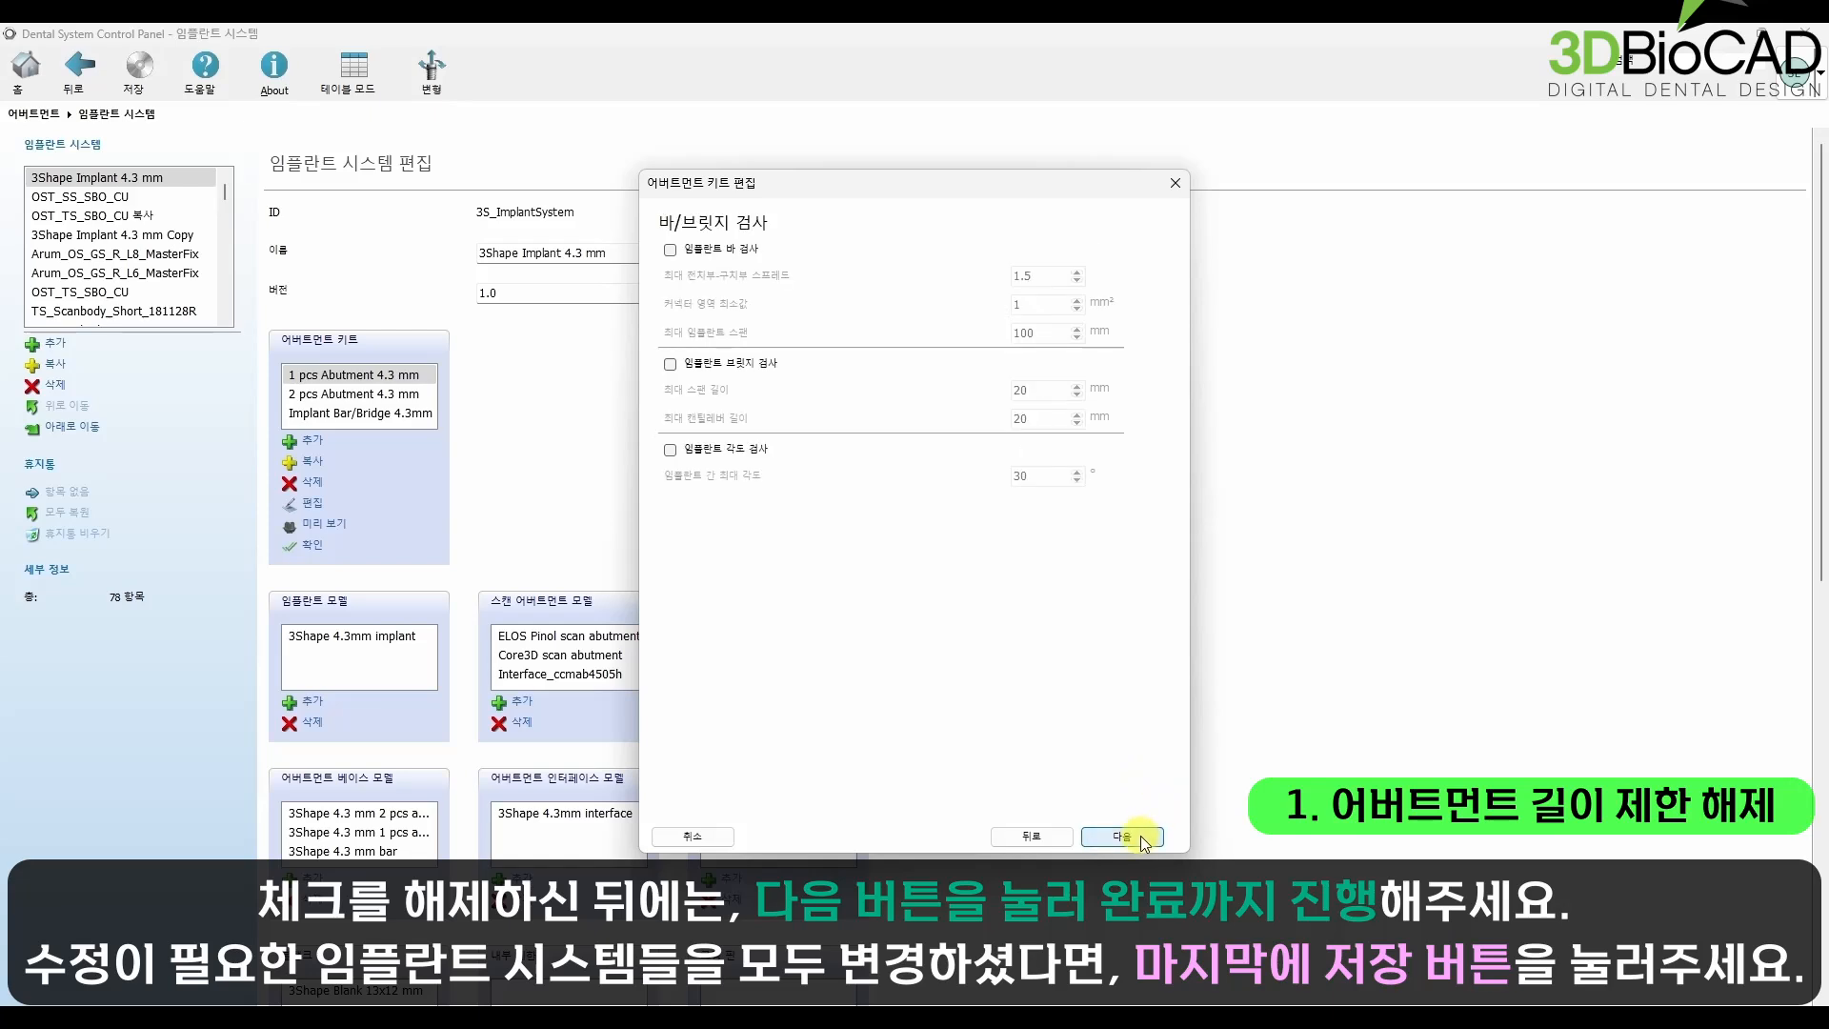
pyautogui.click(1141, 836)
pyautogui.click(1138, 836)
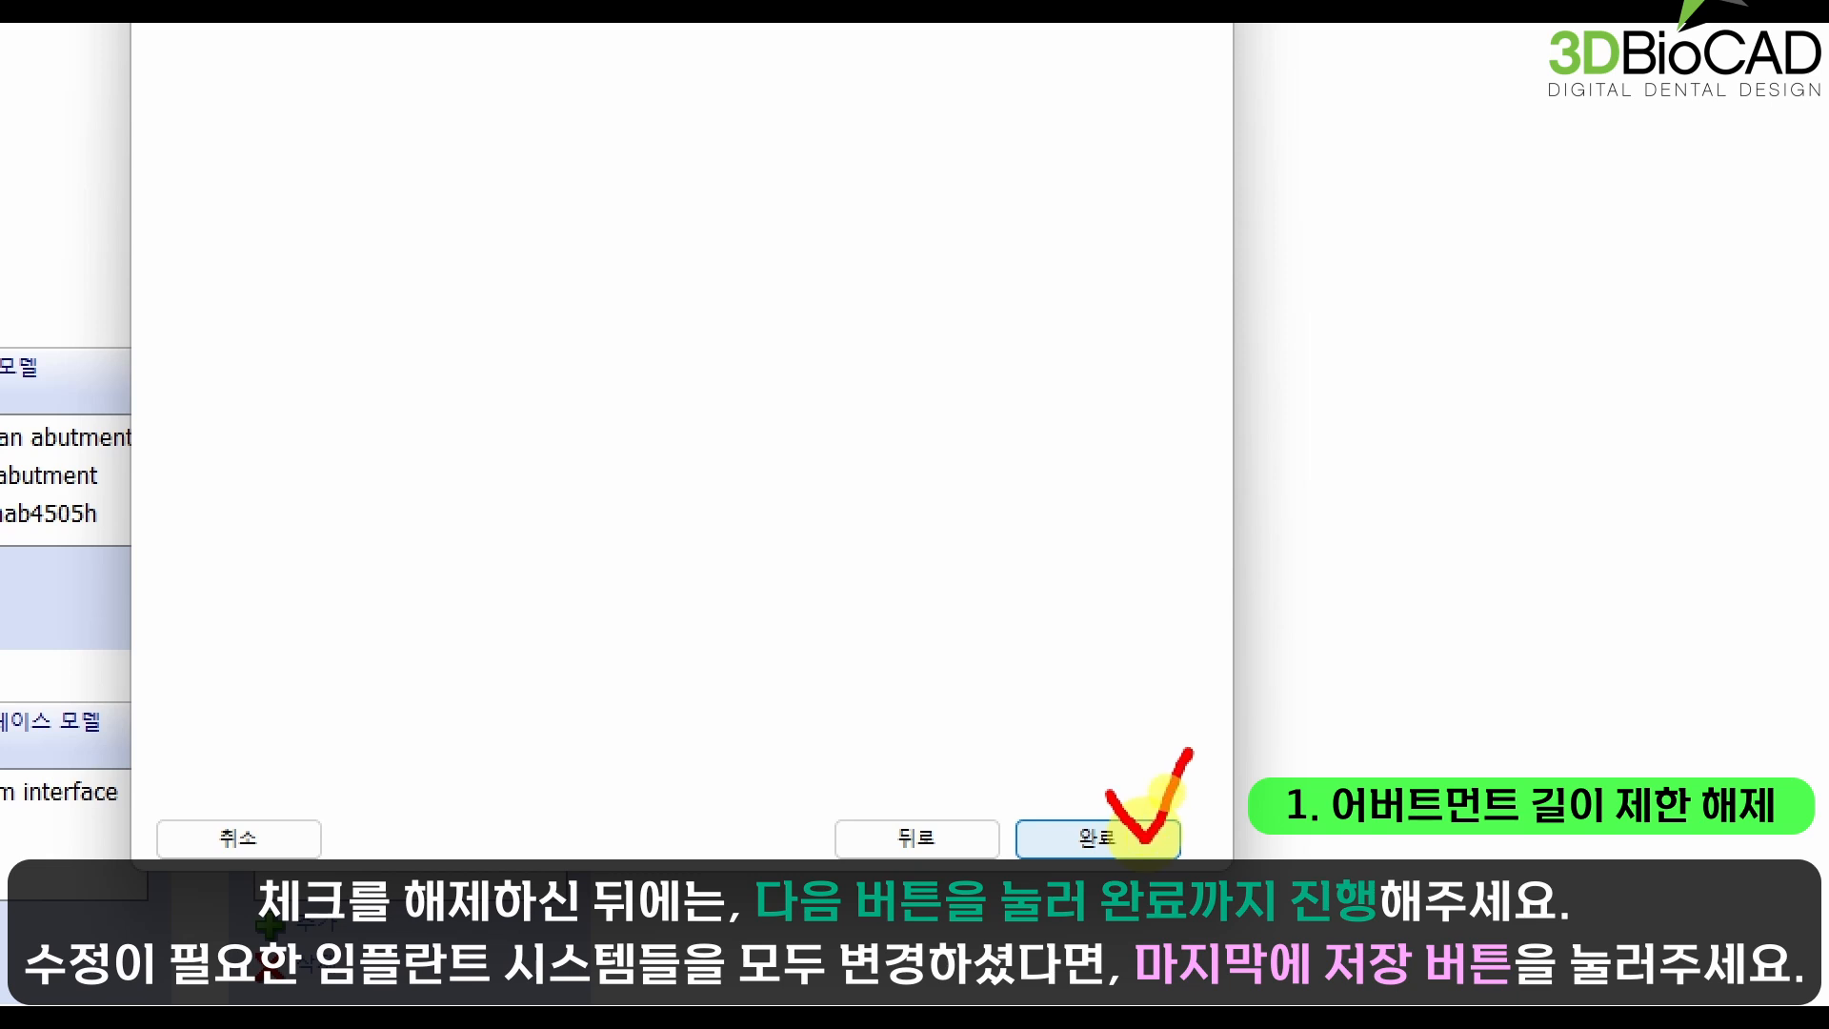
pyautogui.click(1155, 835)
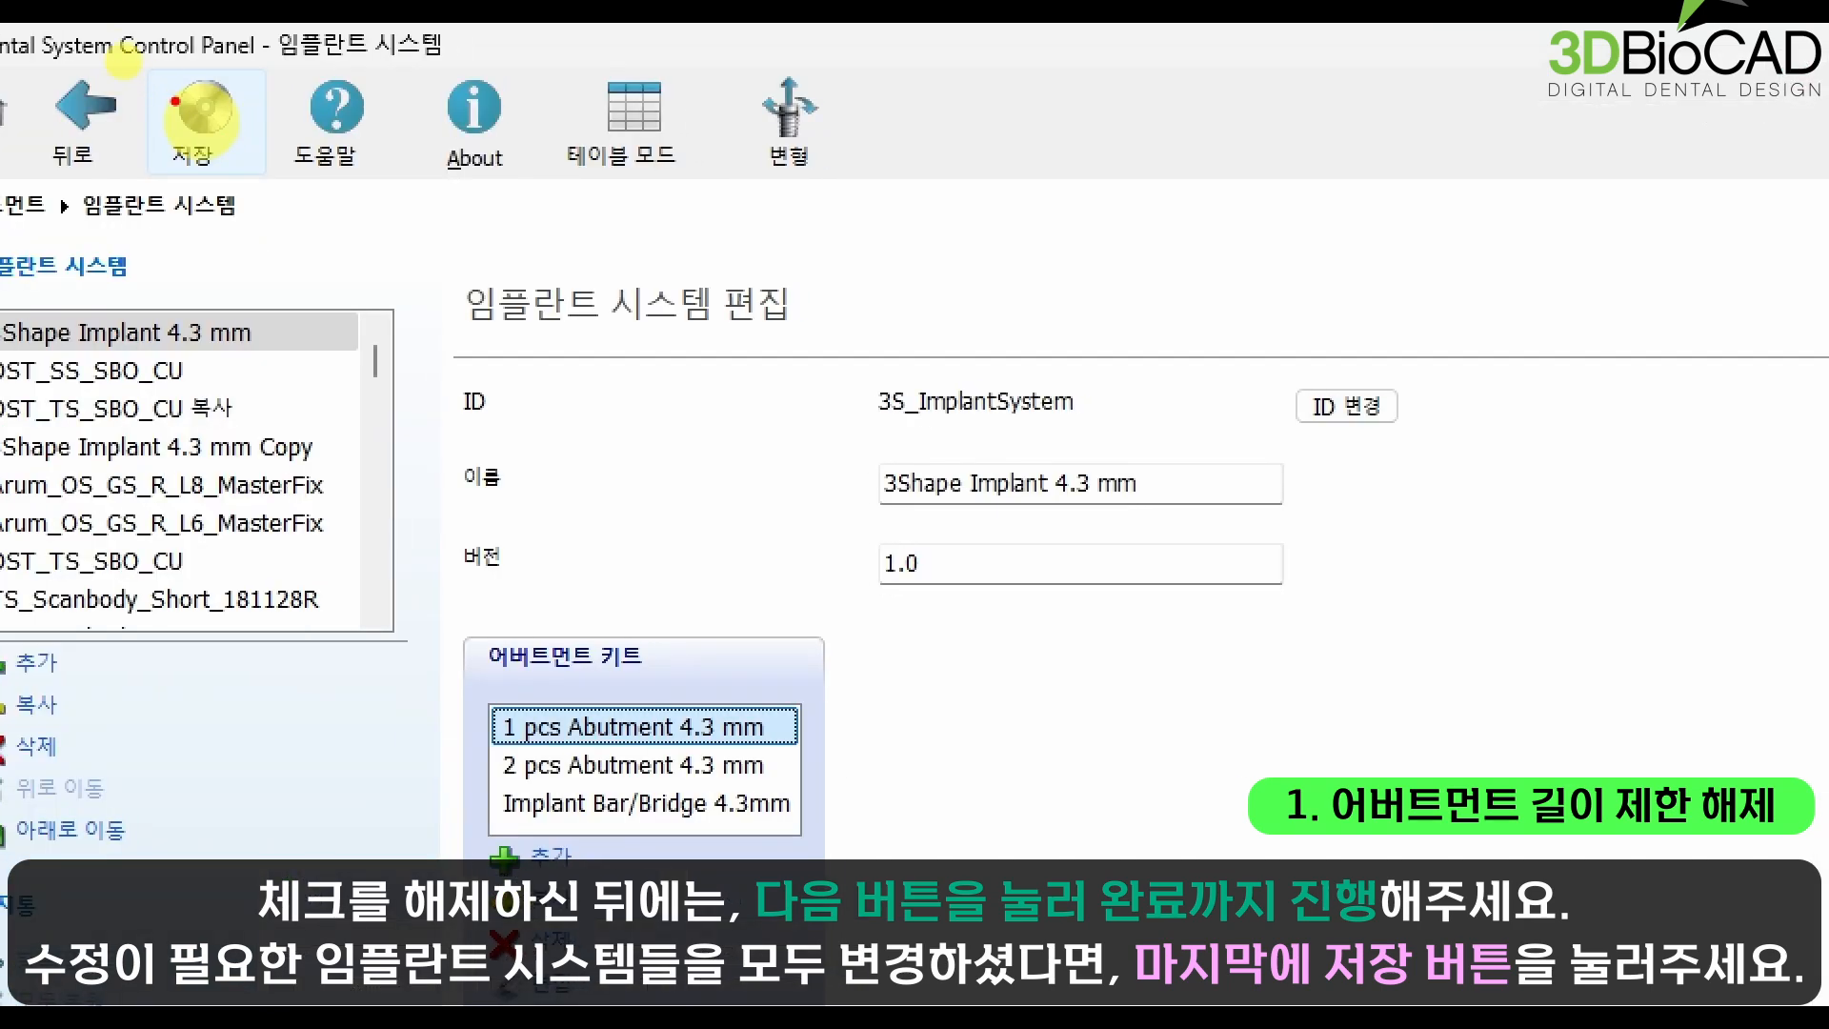
# Step: Save the implant system changes and close the Control Panel, agreeing to save on exit
pyautogui.click(202, 112)
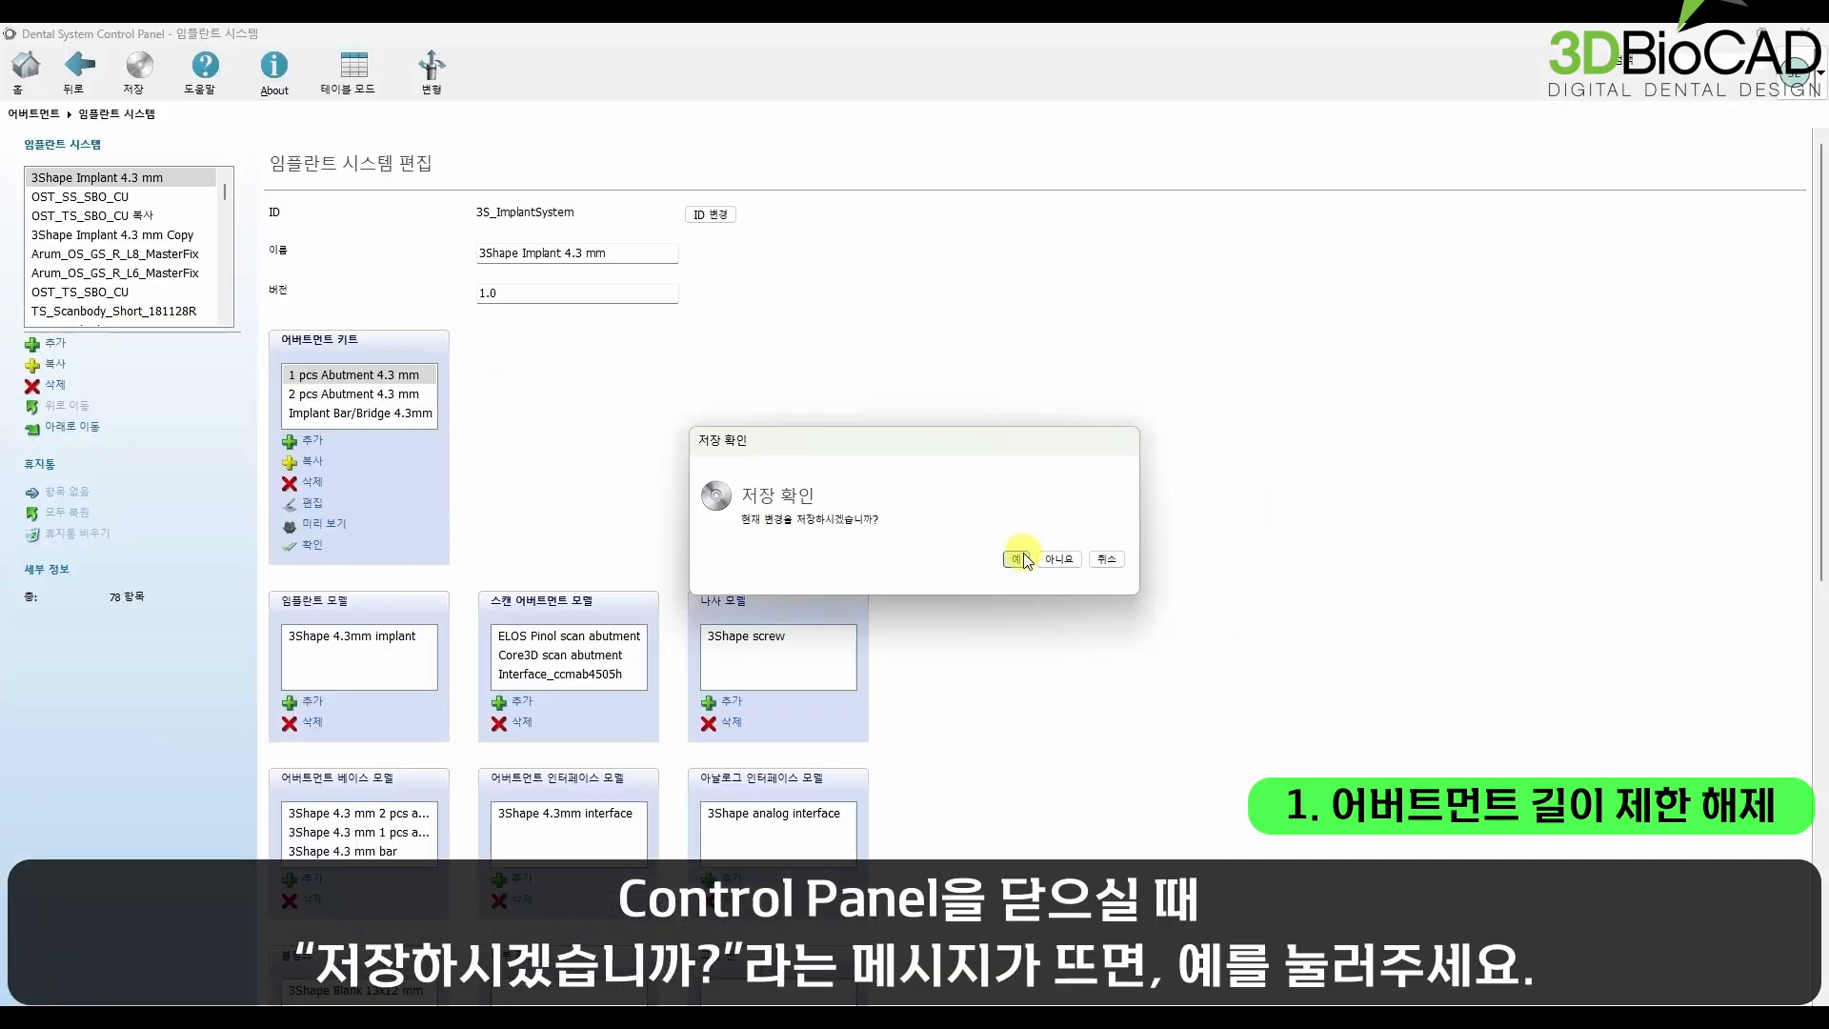
pyautogui.click(1016, 558)
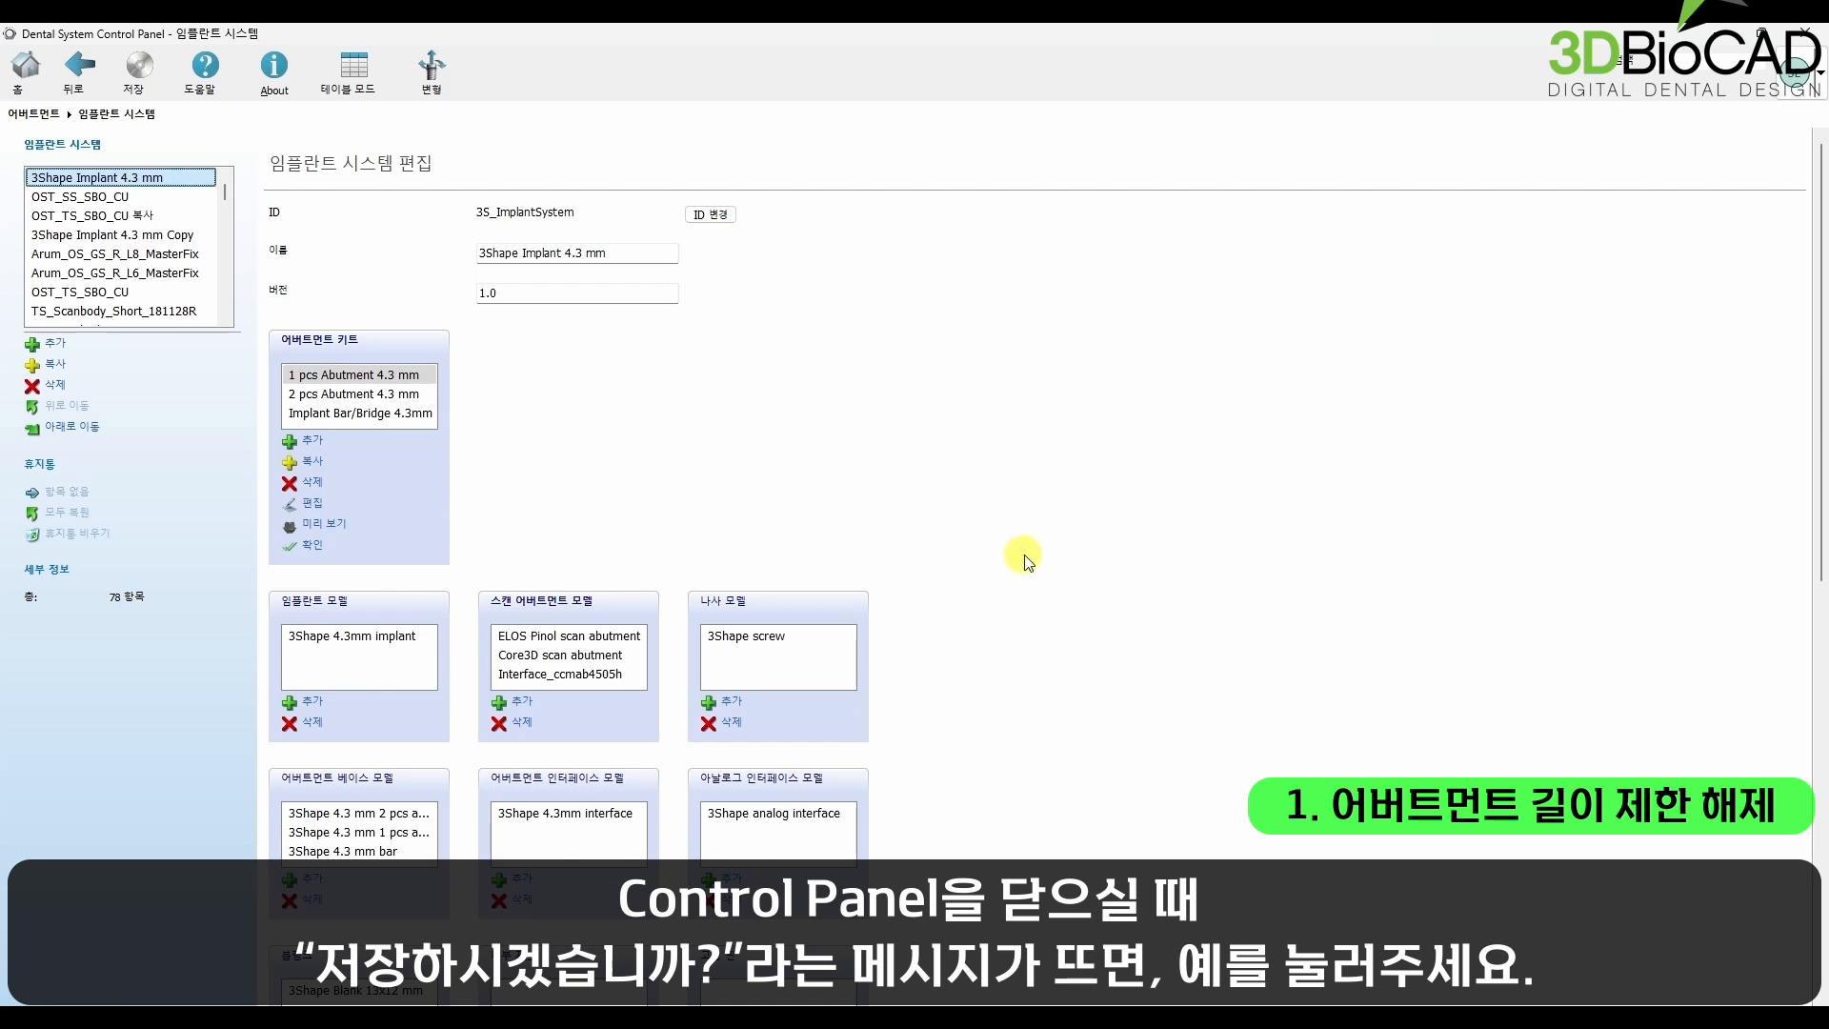
pyautogui.click(1815, 36)
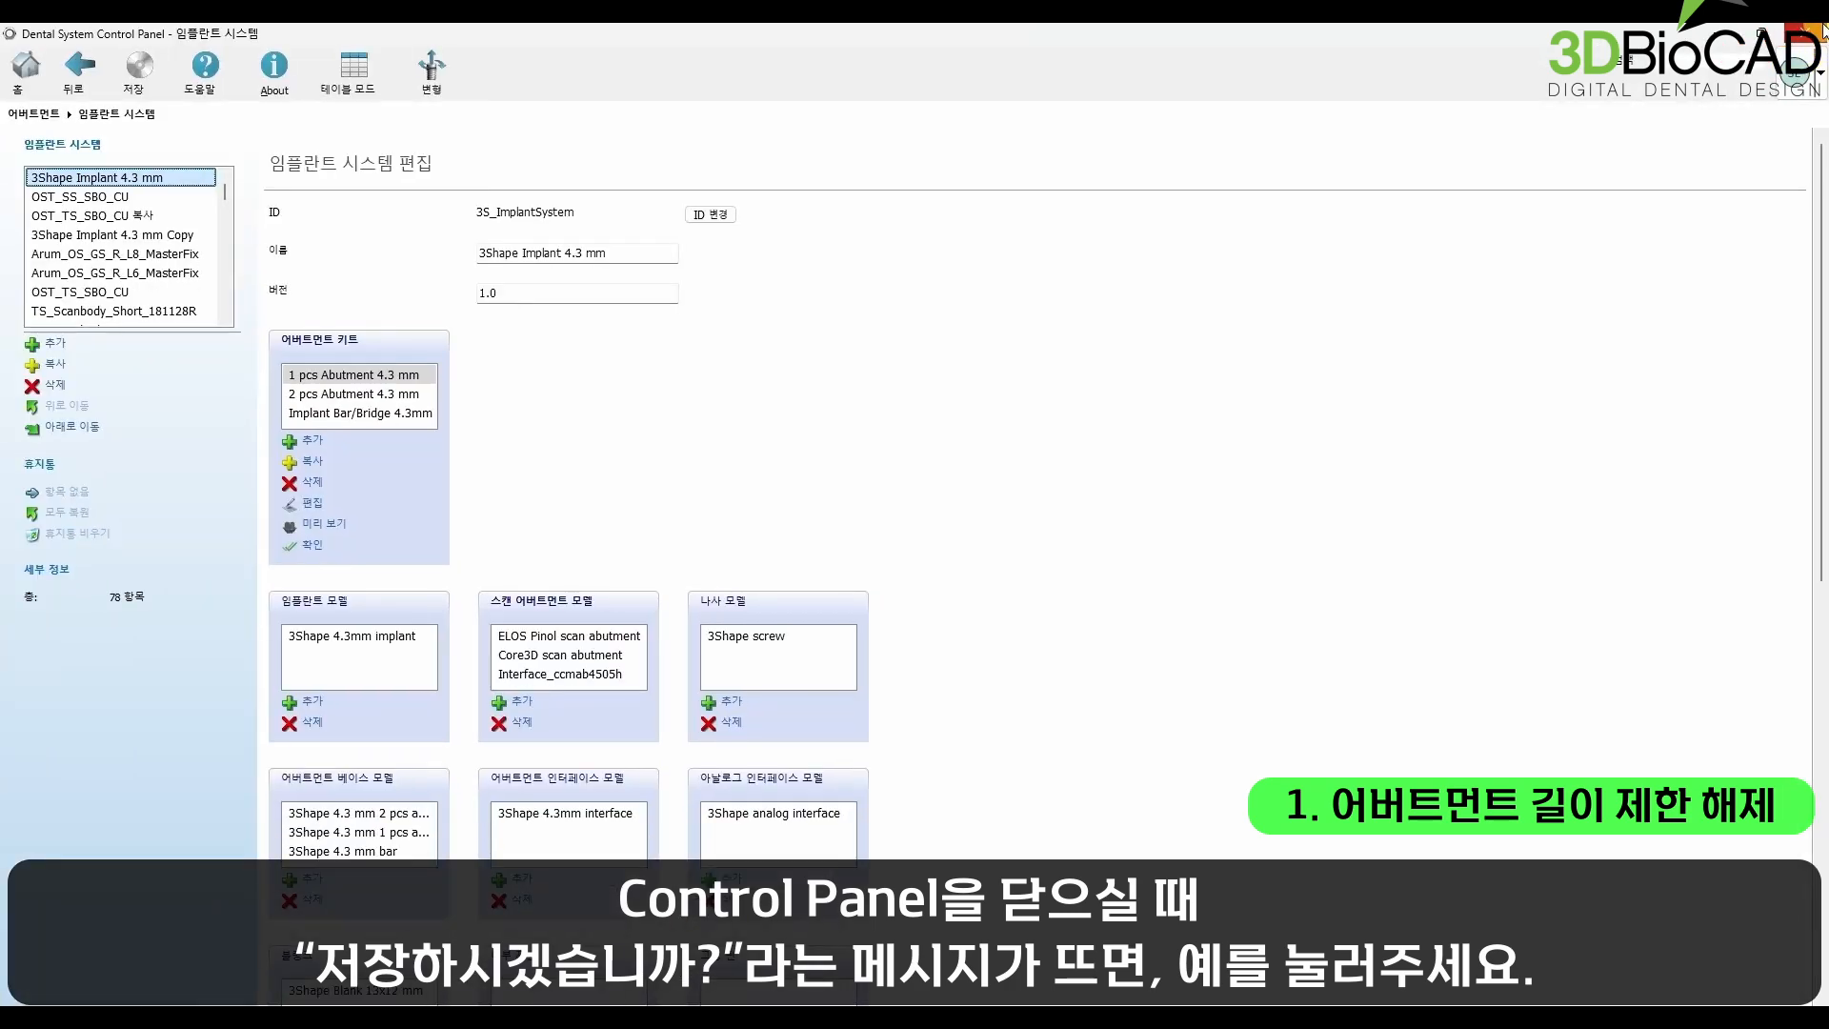
pyautogui.click(1815, 31)
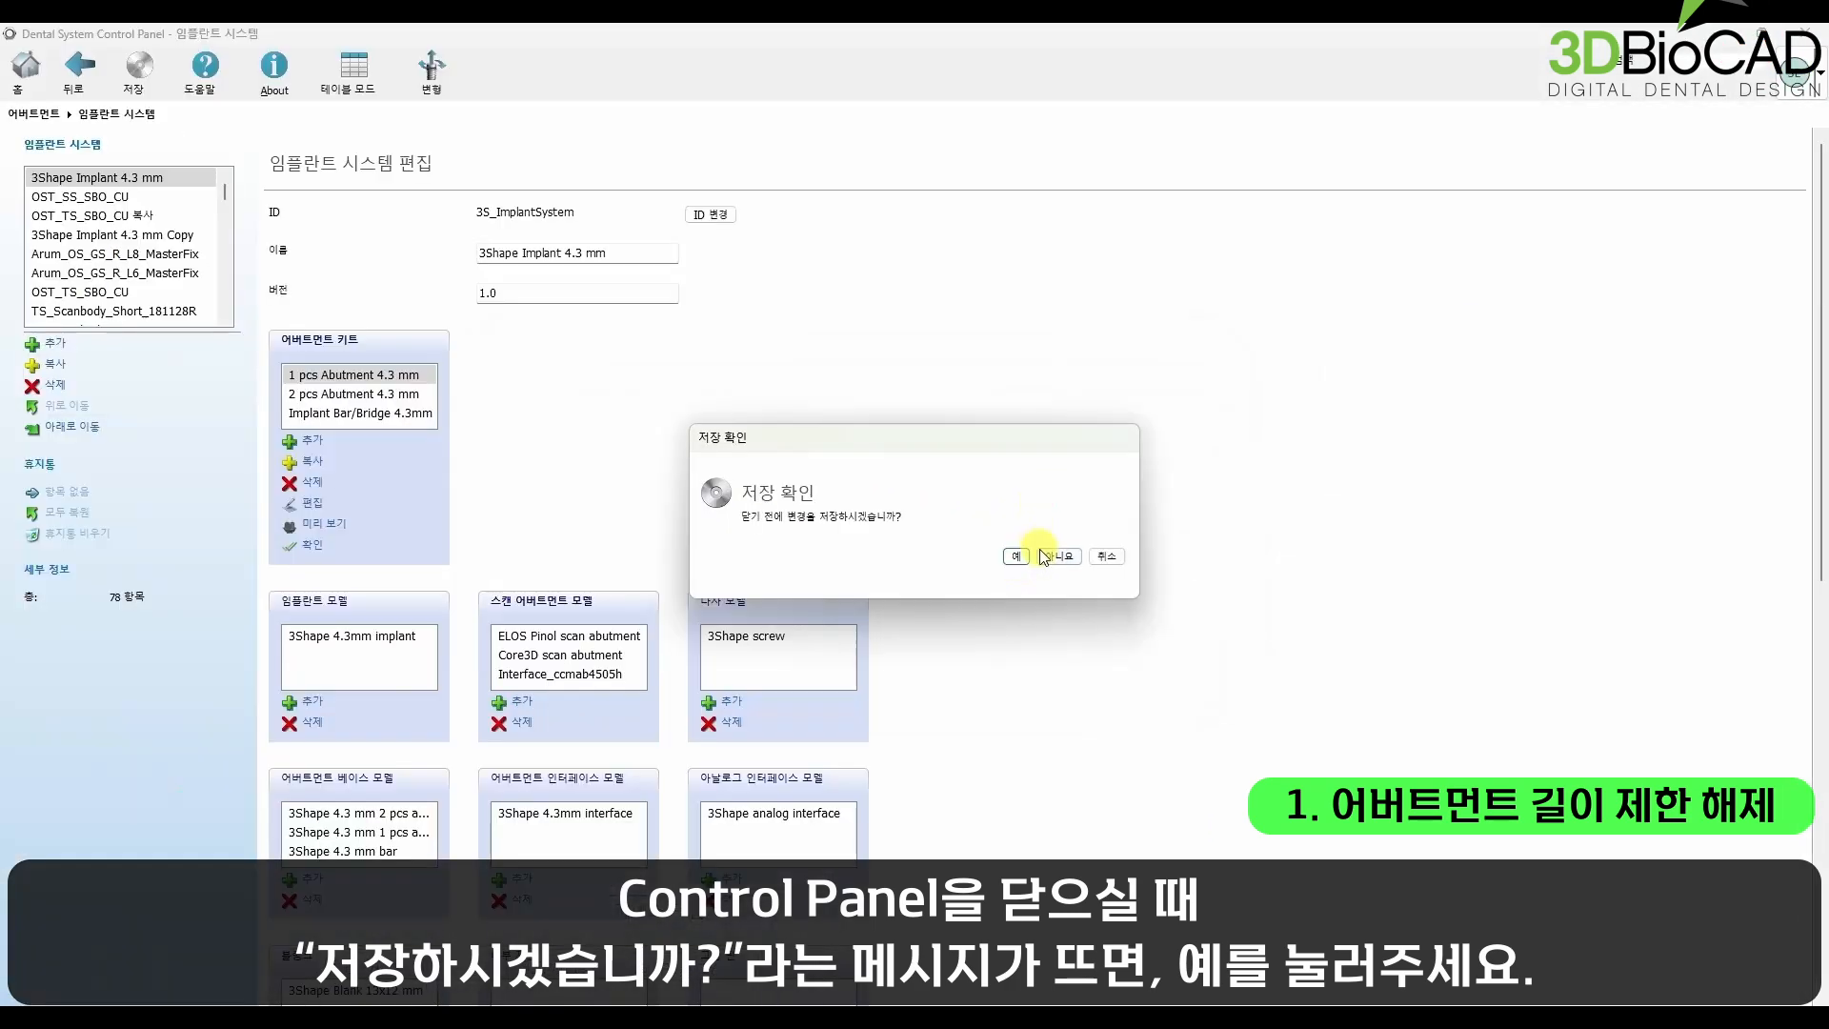
pyautogui.click(1022, 557)
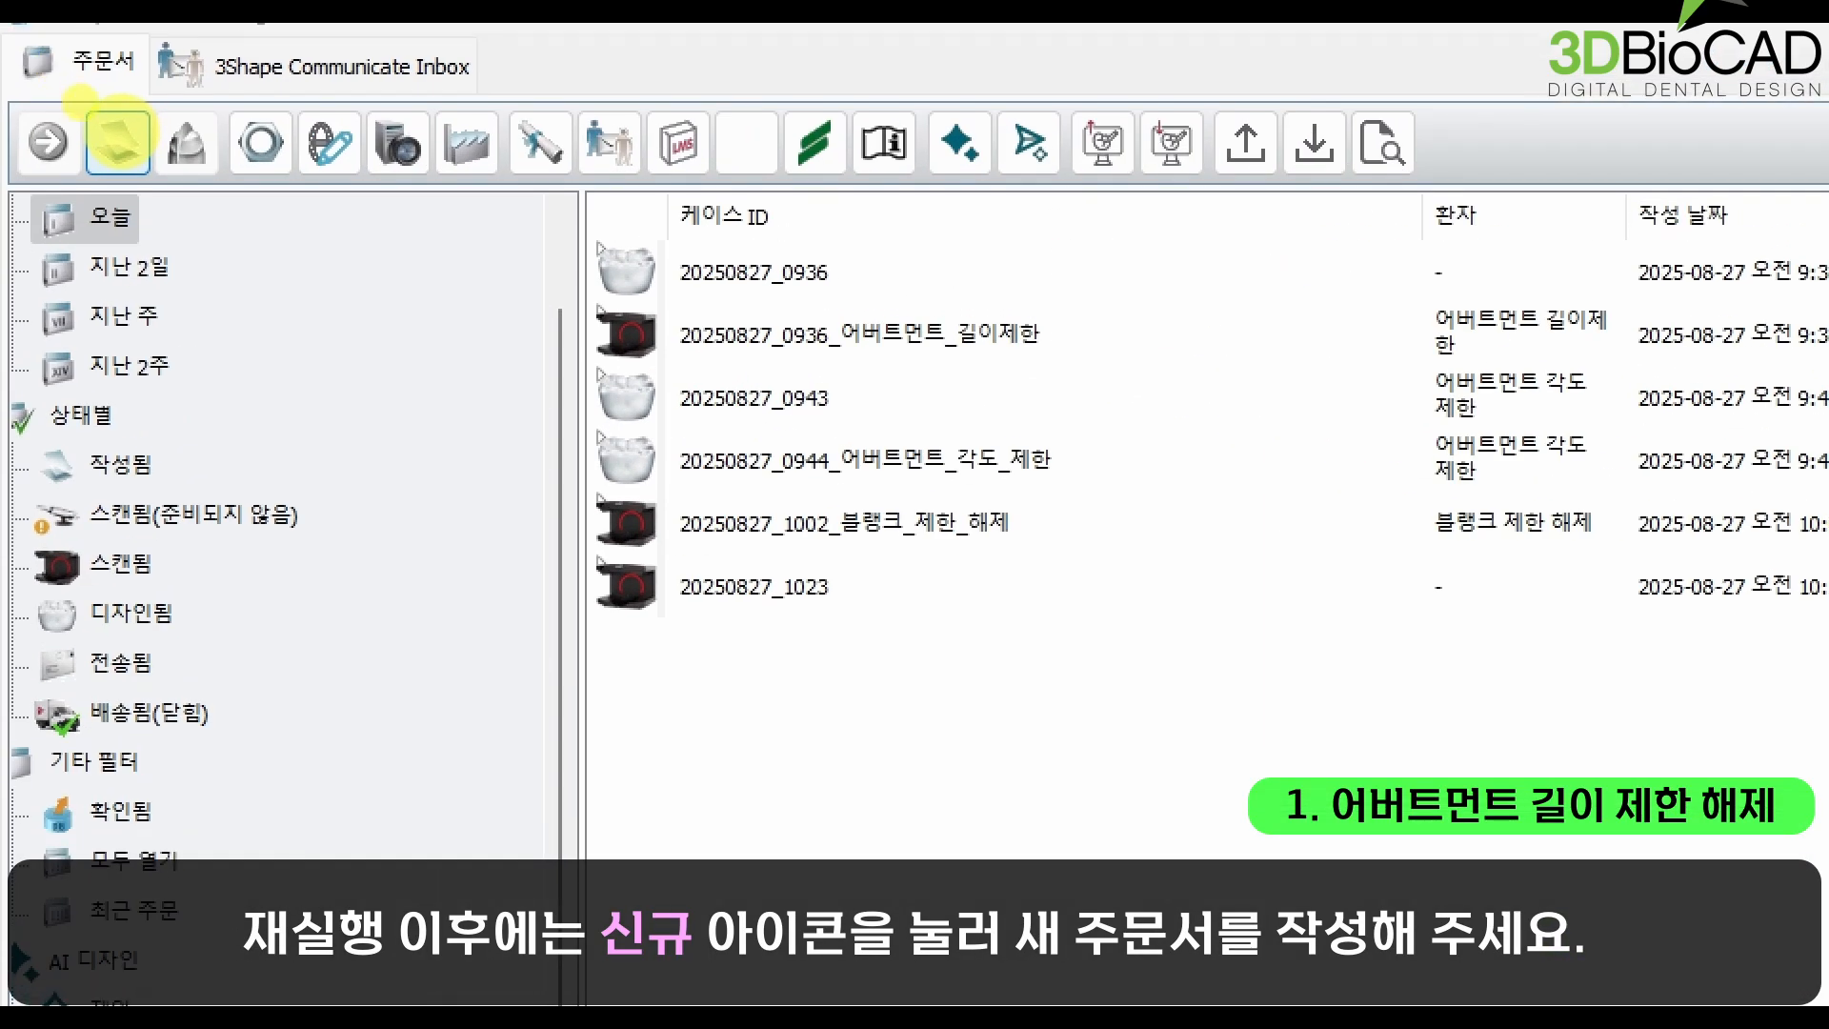
# Step: Create a new order in Dental Manager with a crown and abutment on tooth 17, using the 1 pcs Abutment 4.3 mm kit
pyautogui.click(60, 100)
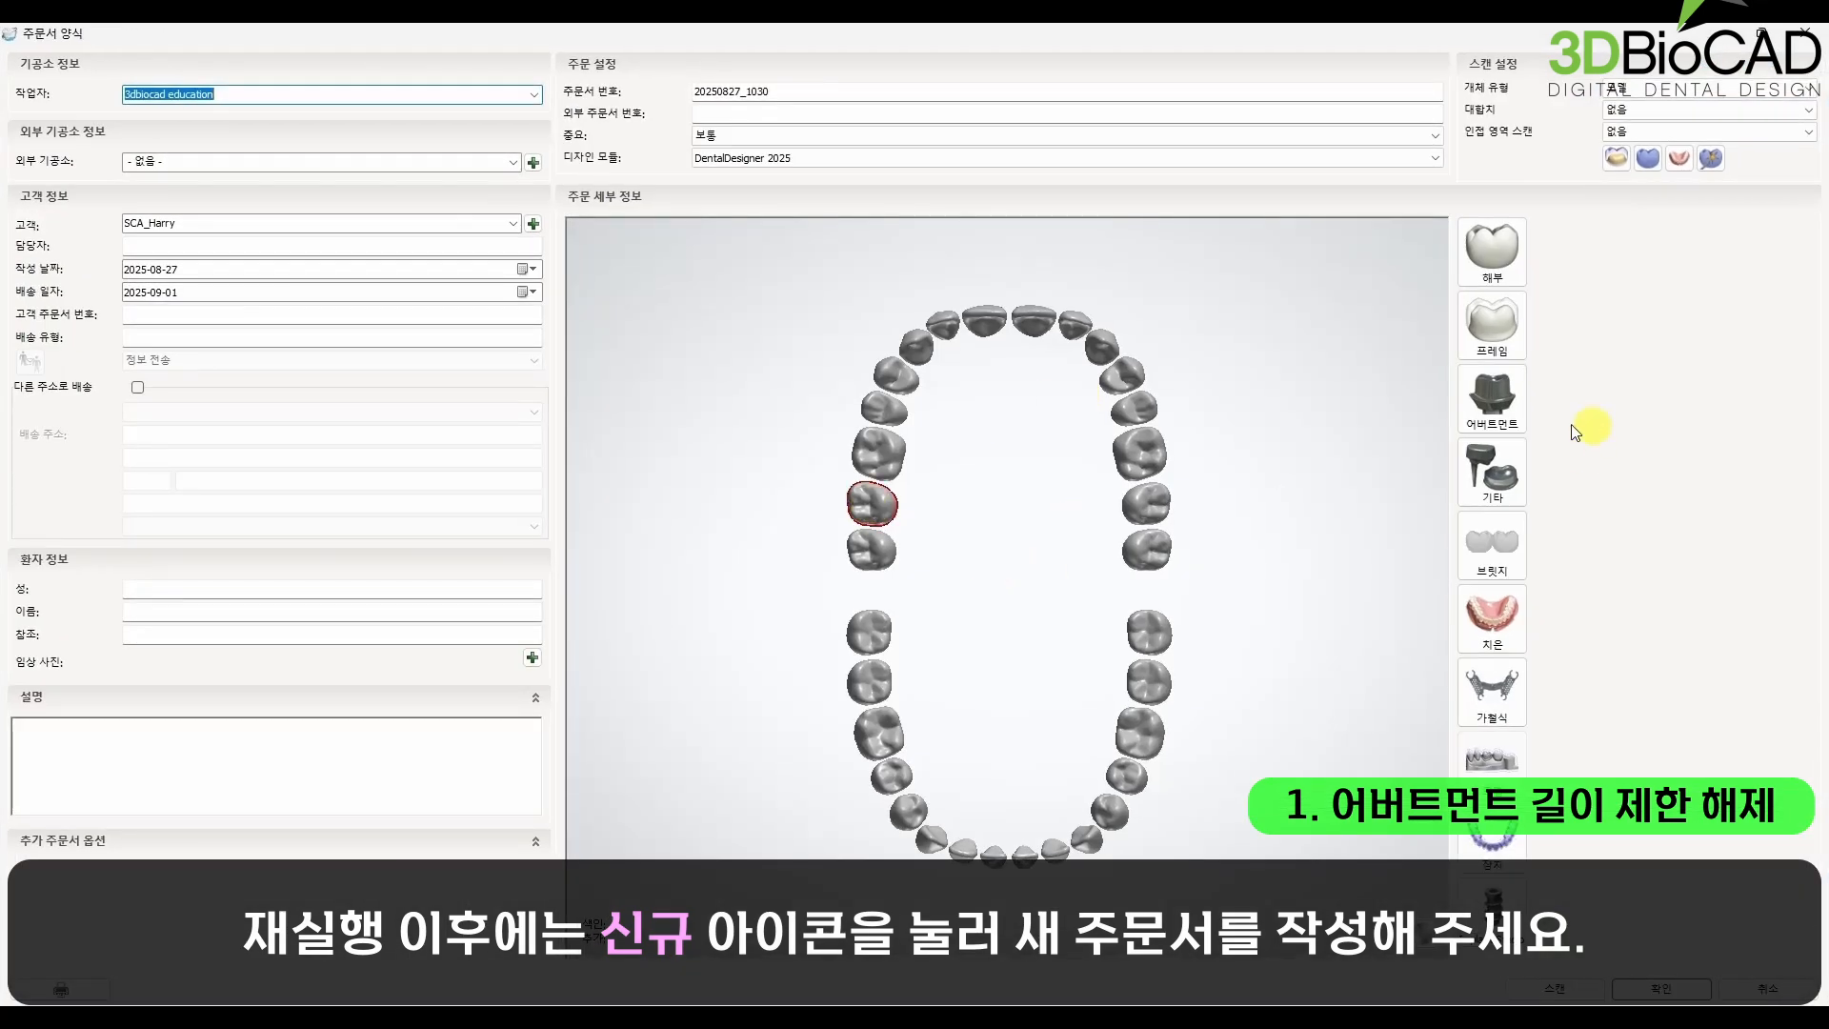
pyautogui.click(1493, 398)
pyautogui.click(1493, 250)
pyautogui.click(1623, 470)
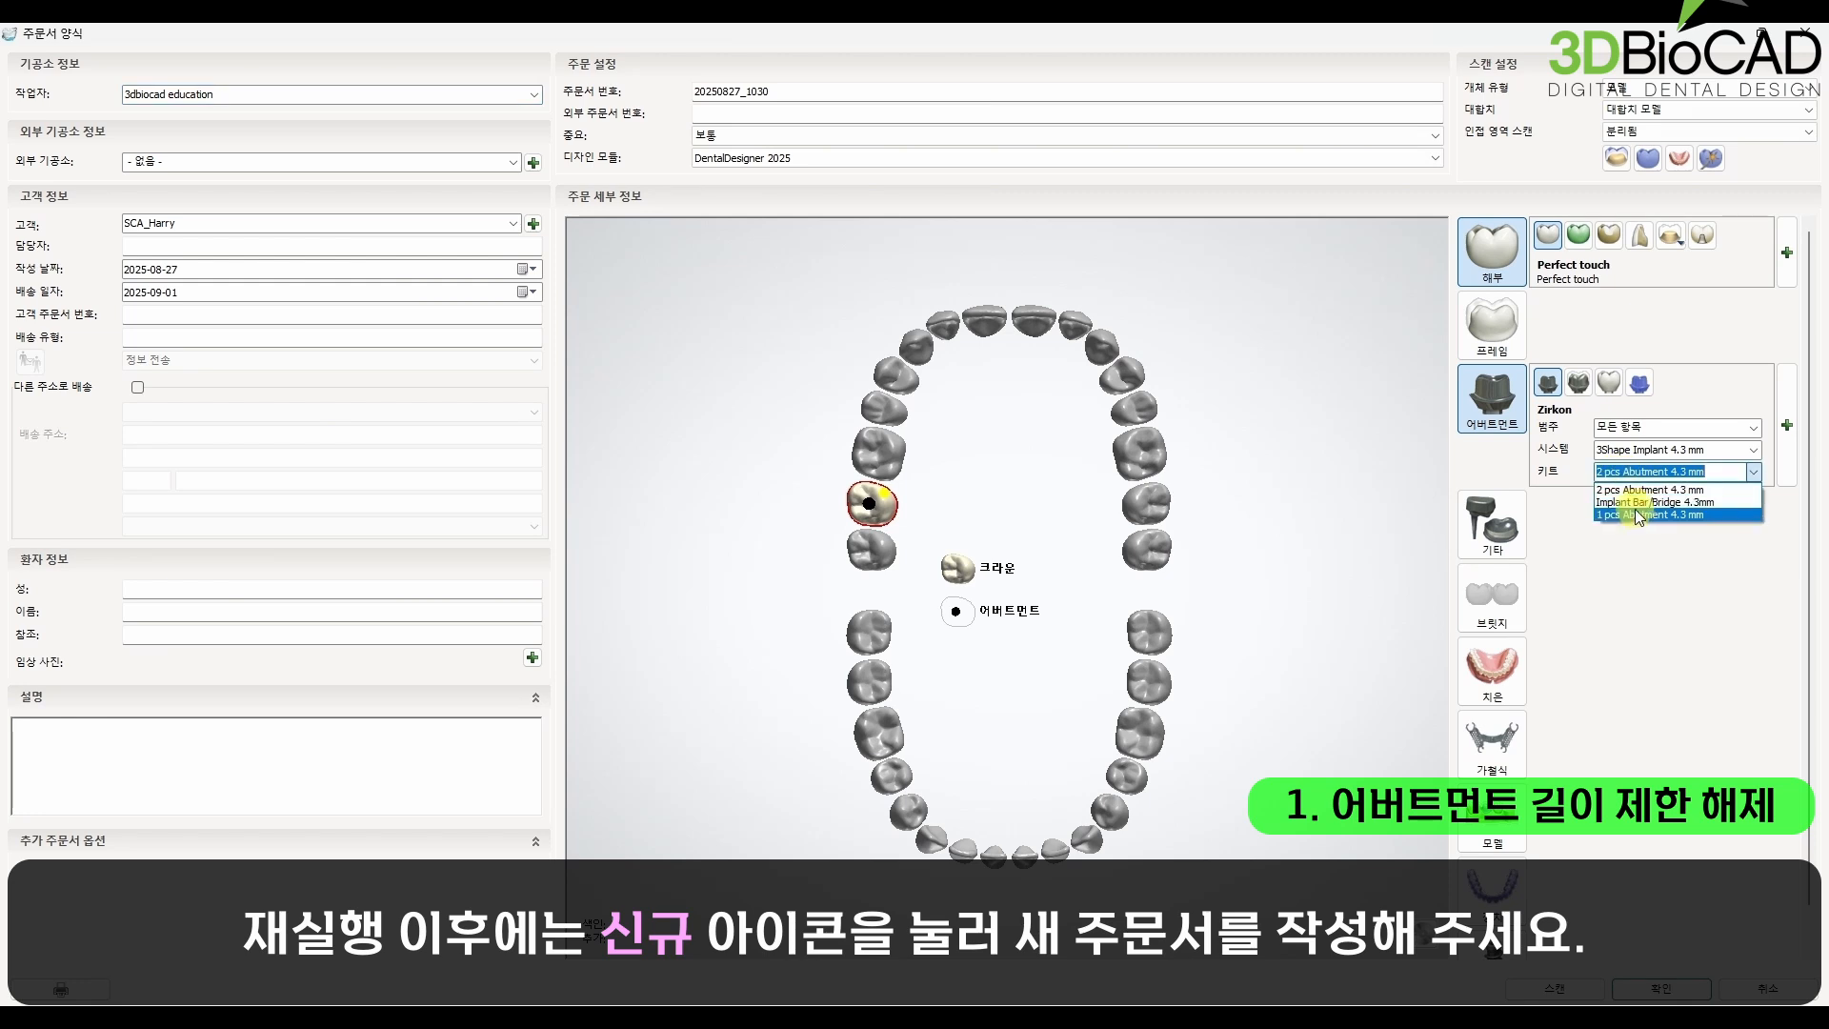
pyautogui.click(1643, 513)
# Step: Enter 길이제한해제 as the patient's last name and confirm the order form
pyautogui.moveTo(1775, 461)
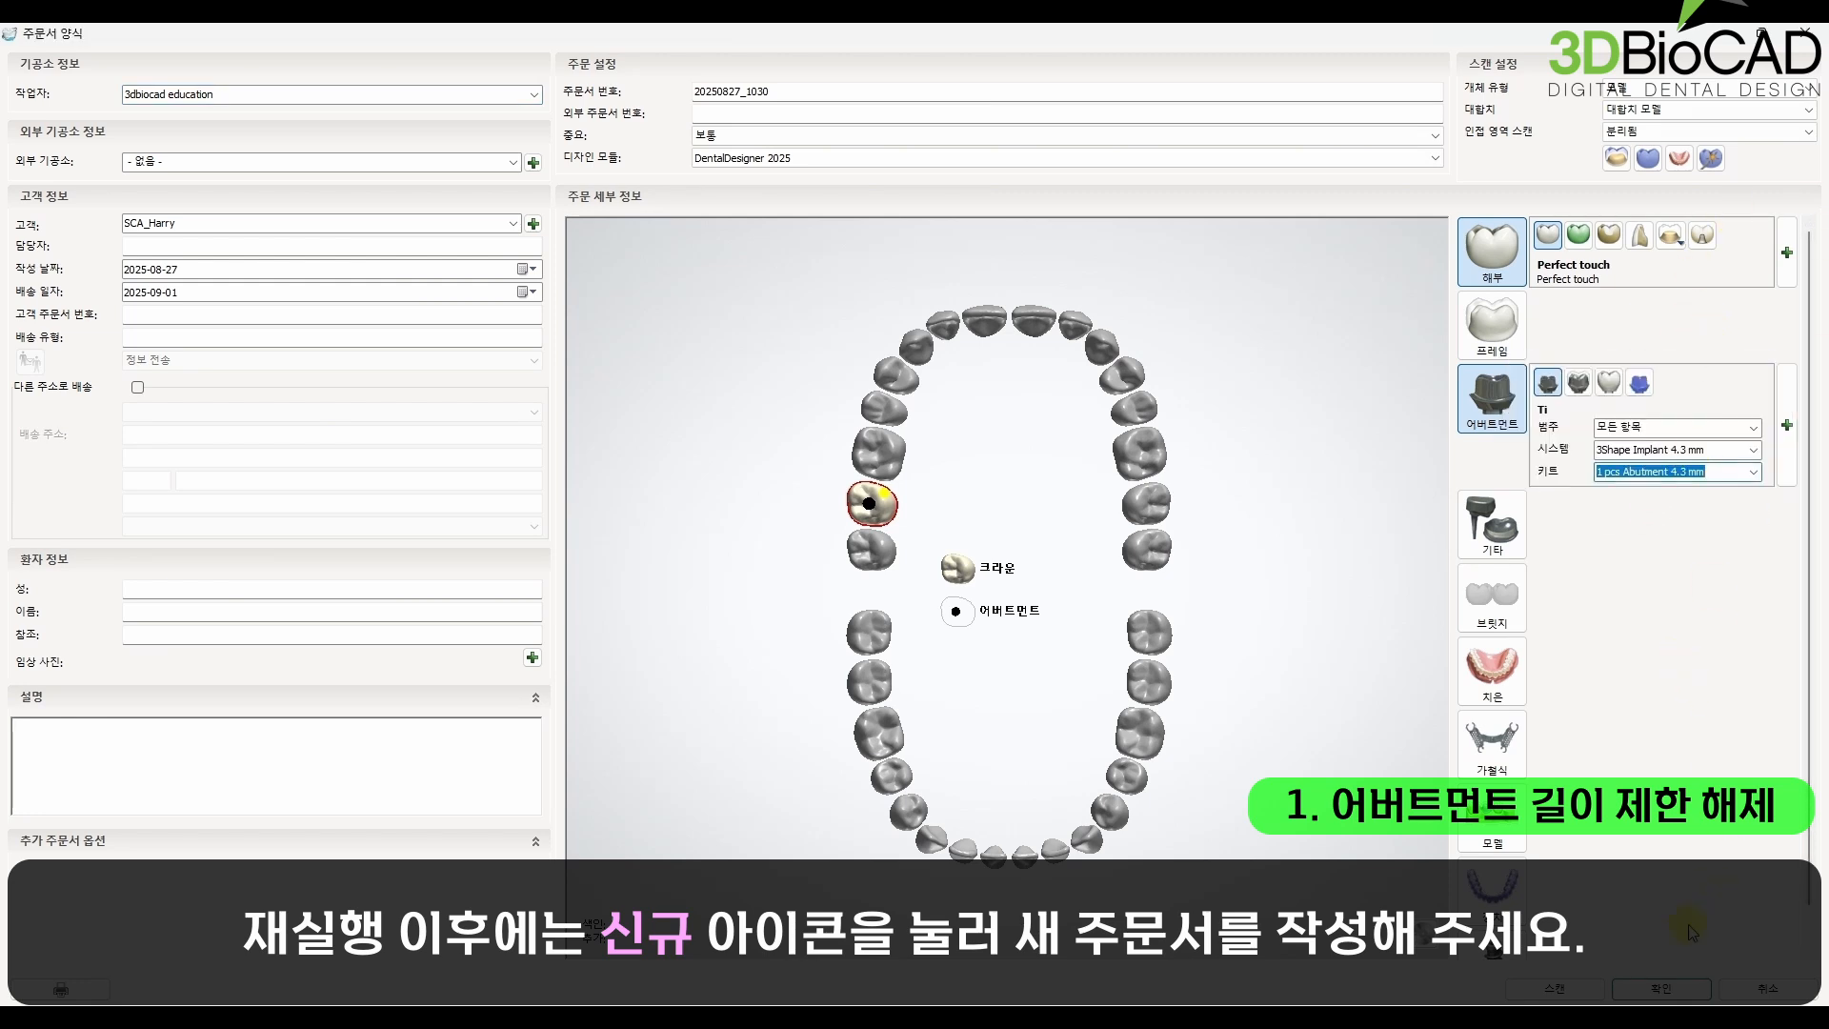
pyautogui.click(178, 588)
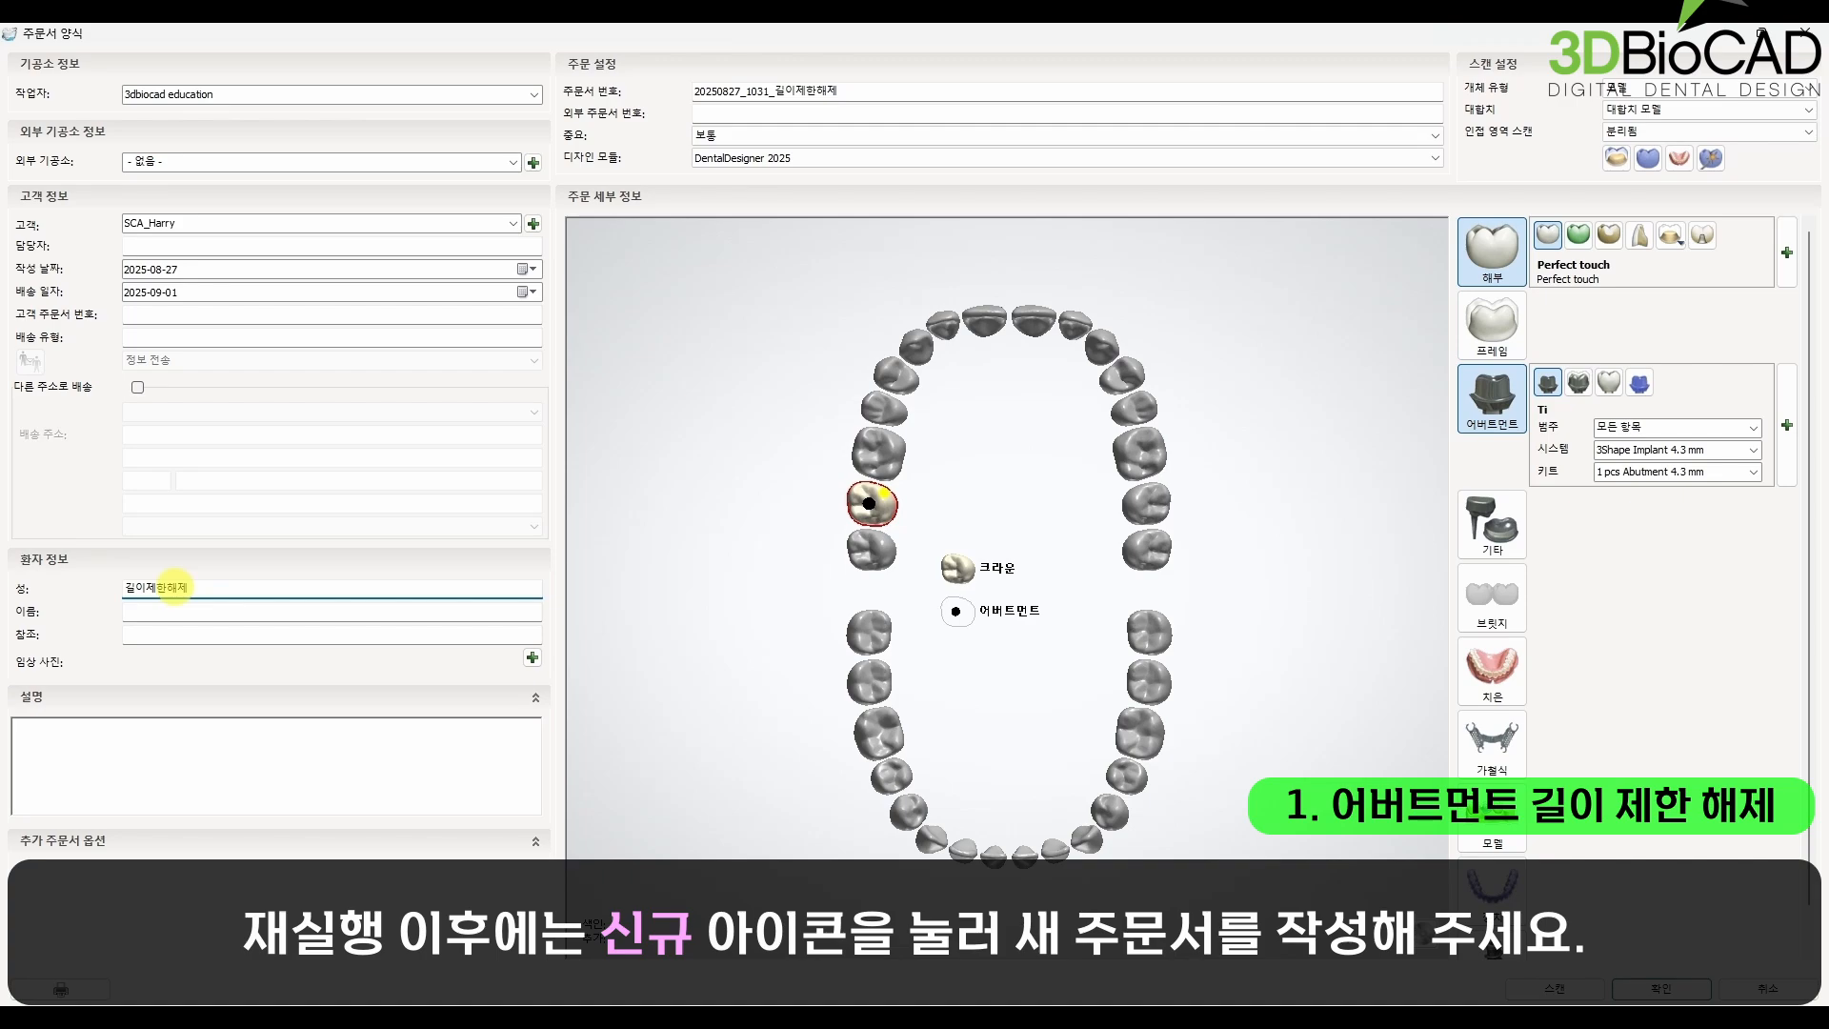
pyautogui.click(1653, 991)
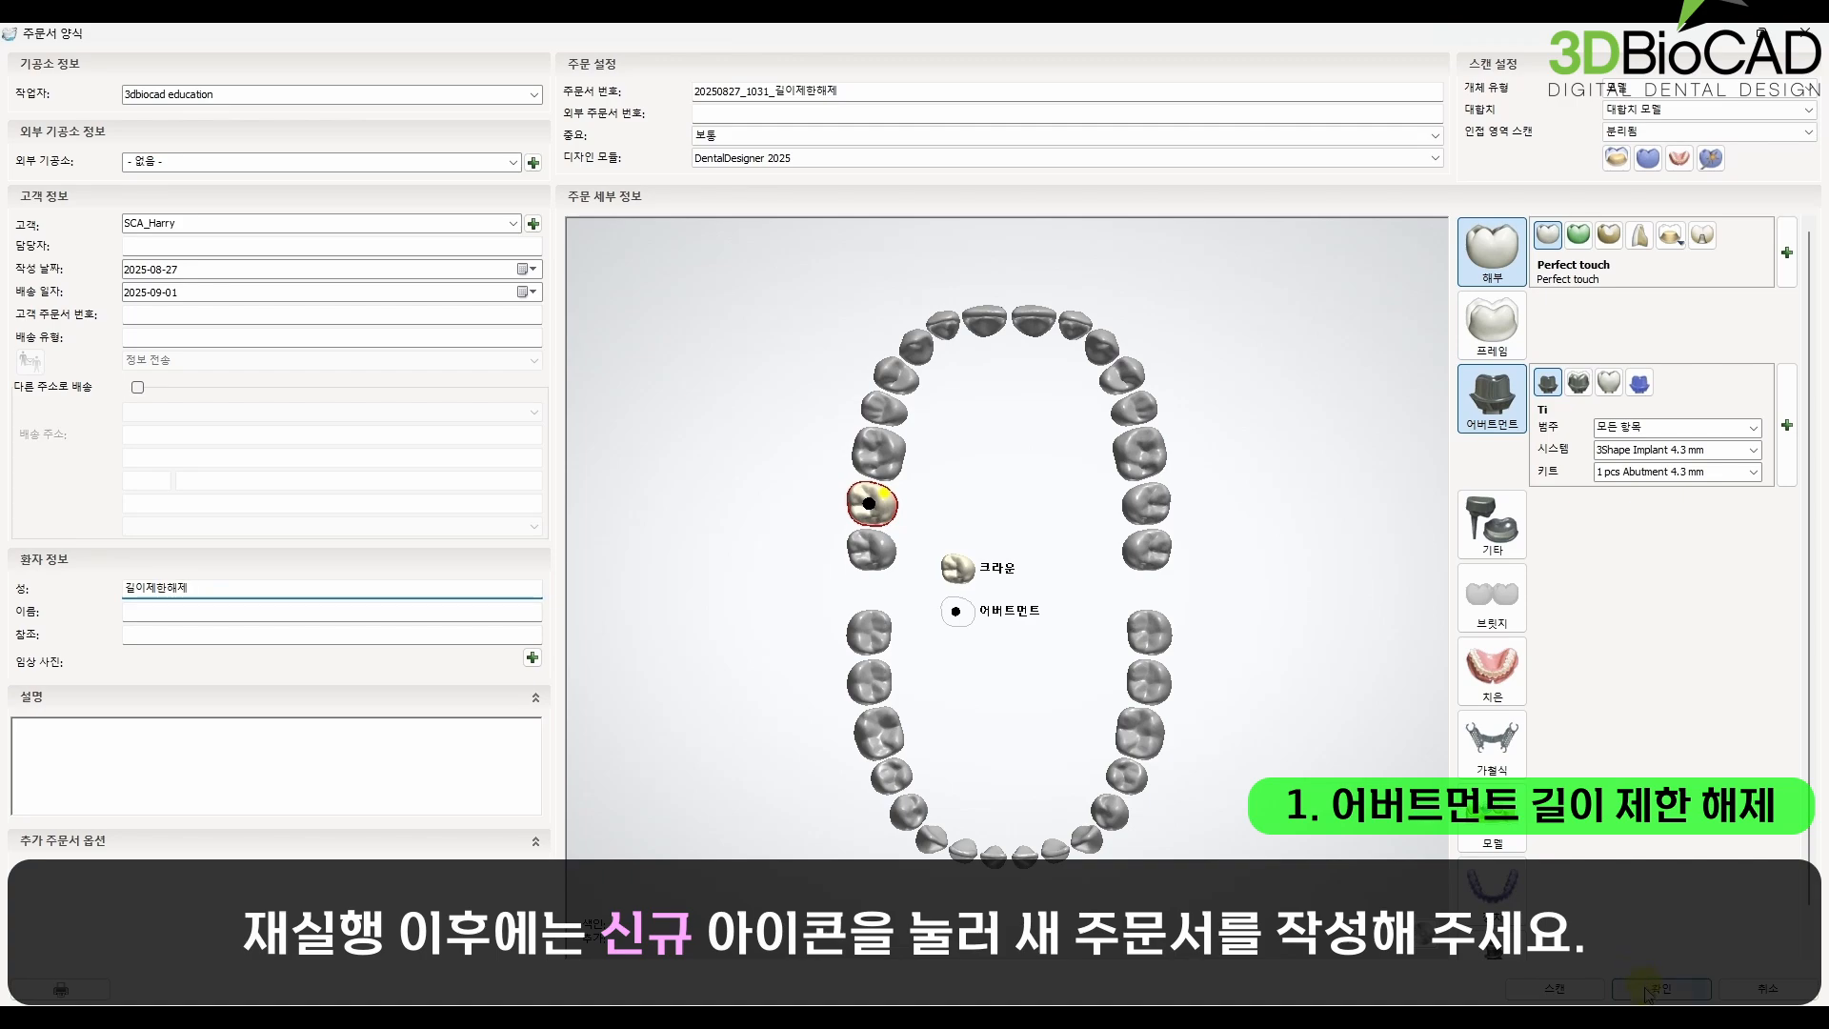
# Step: Import the PreparationScan file from the Upper folder as the new order's preparation scan
pyautogui.rightClick(518, 353)
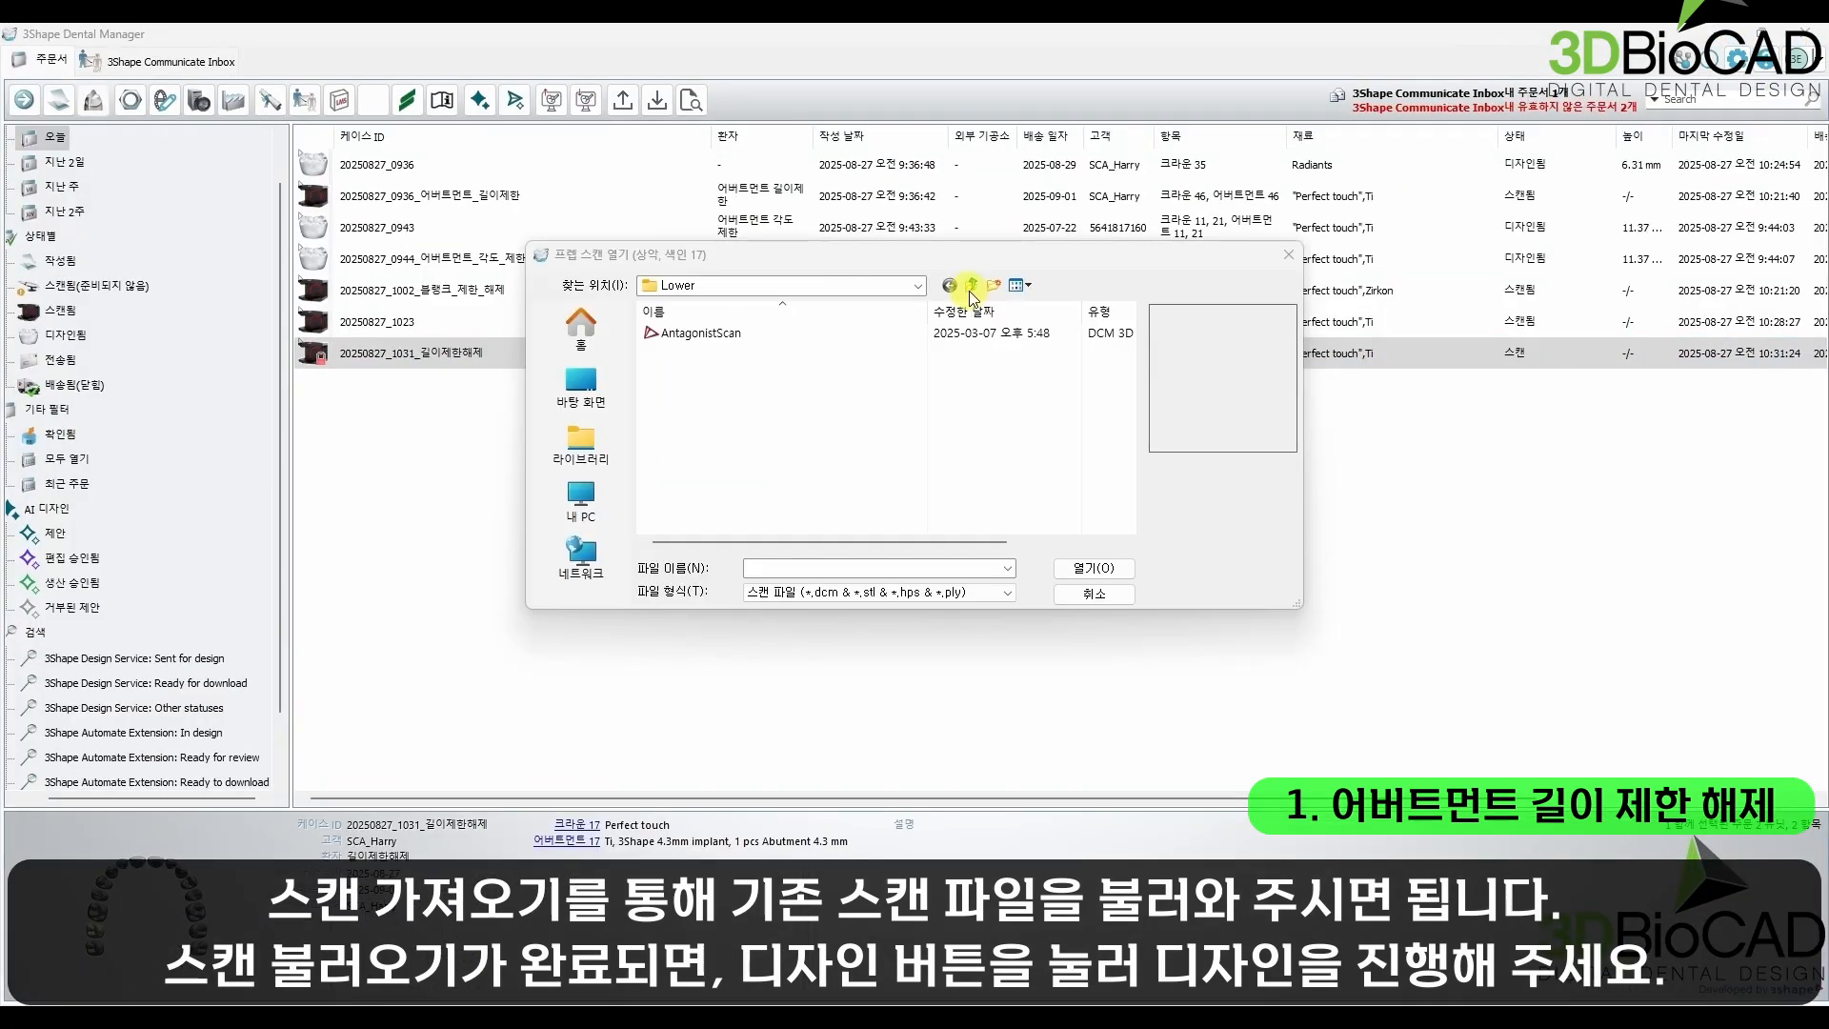
pyautogui.click(971, 286)
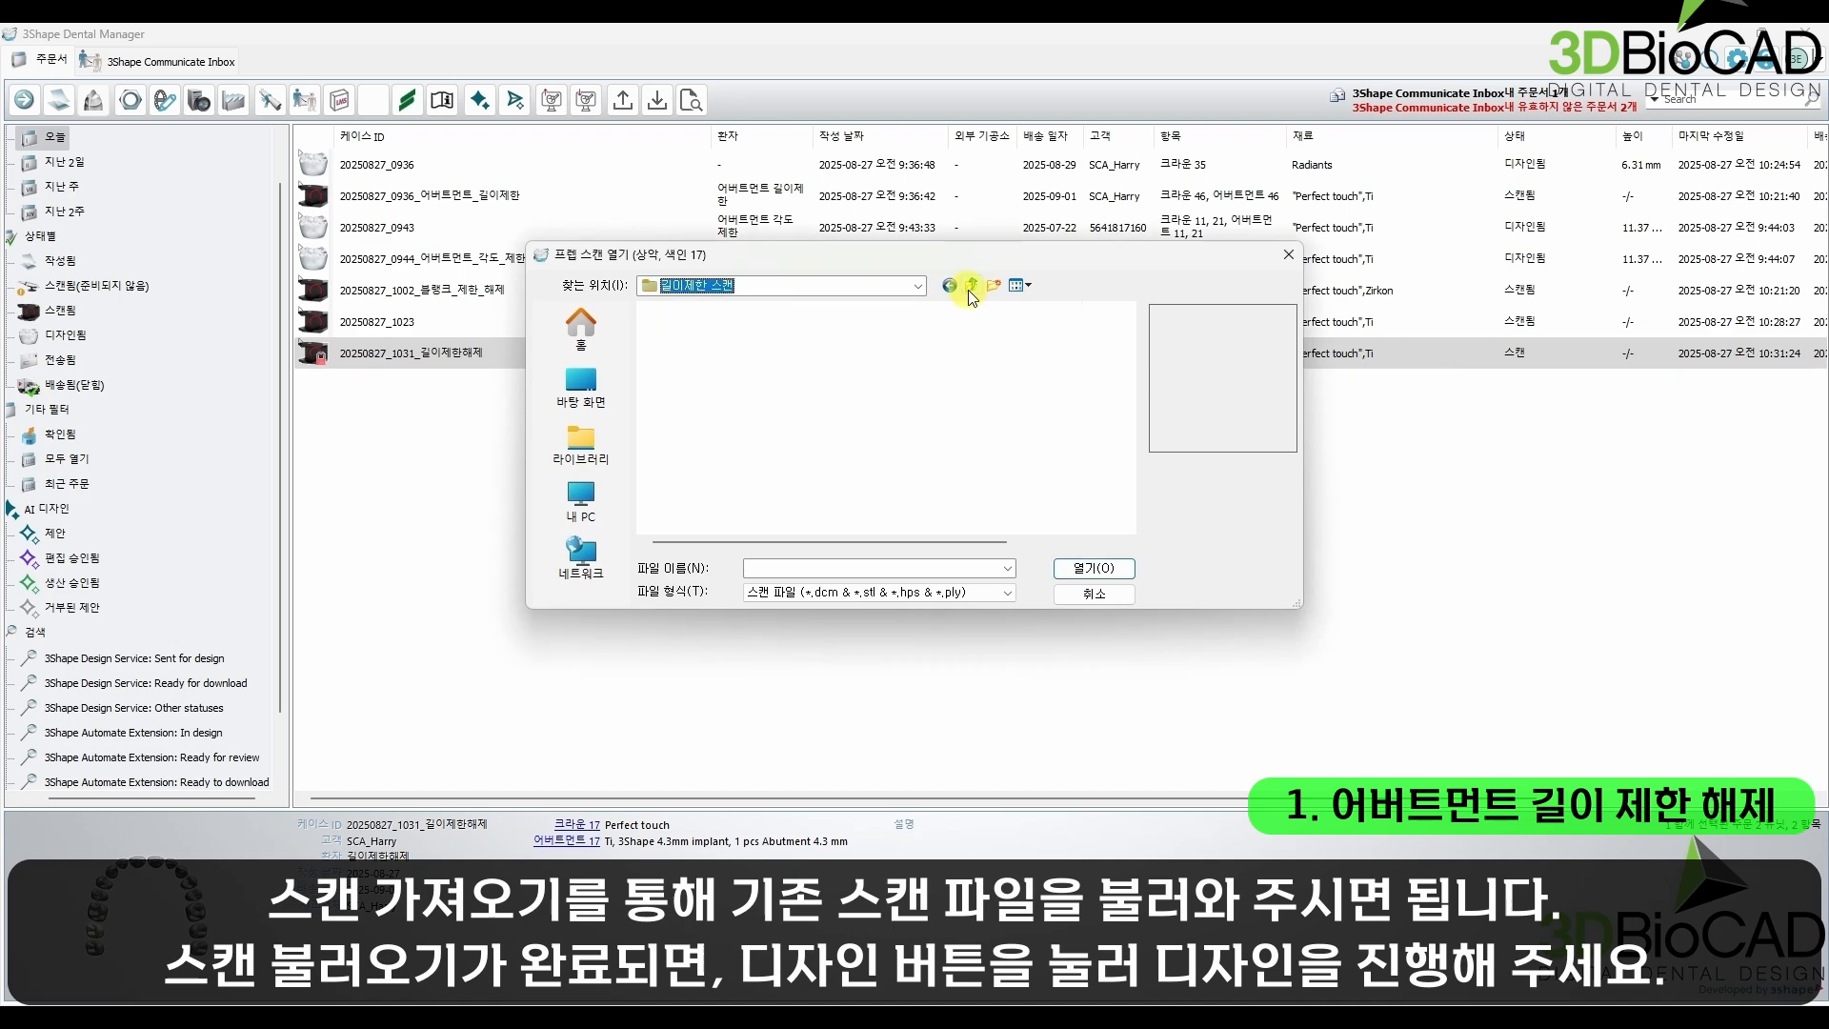
pyautogui.doubleClick(679, 352)
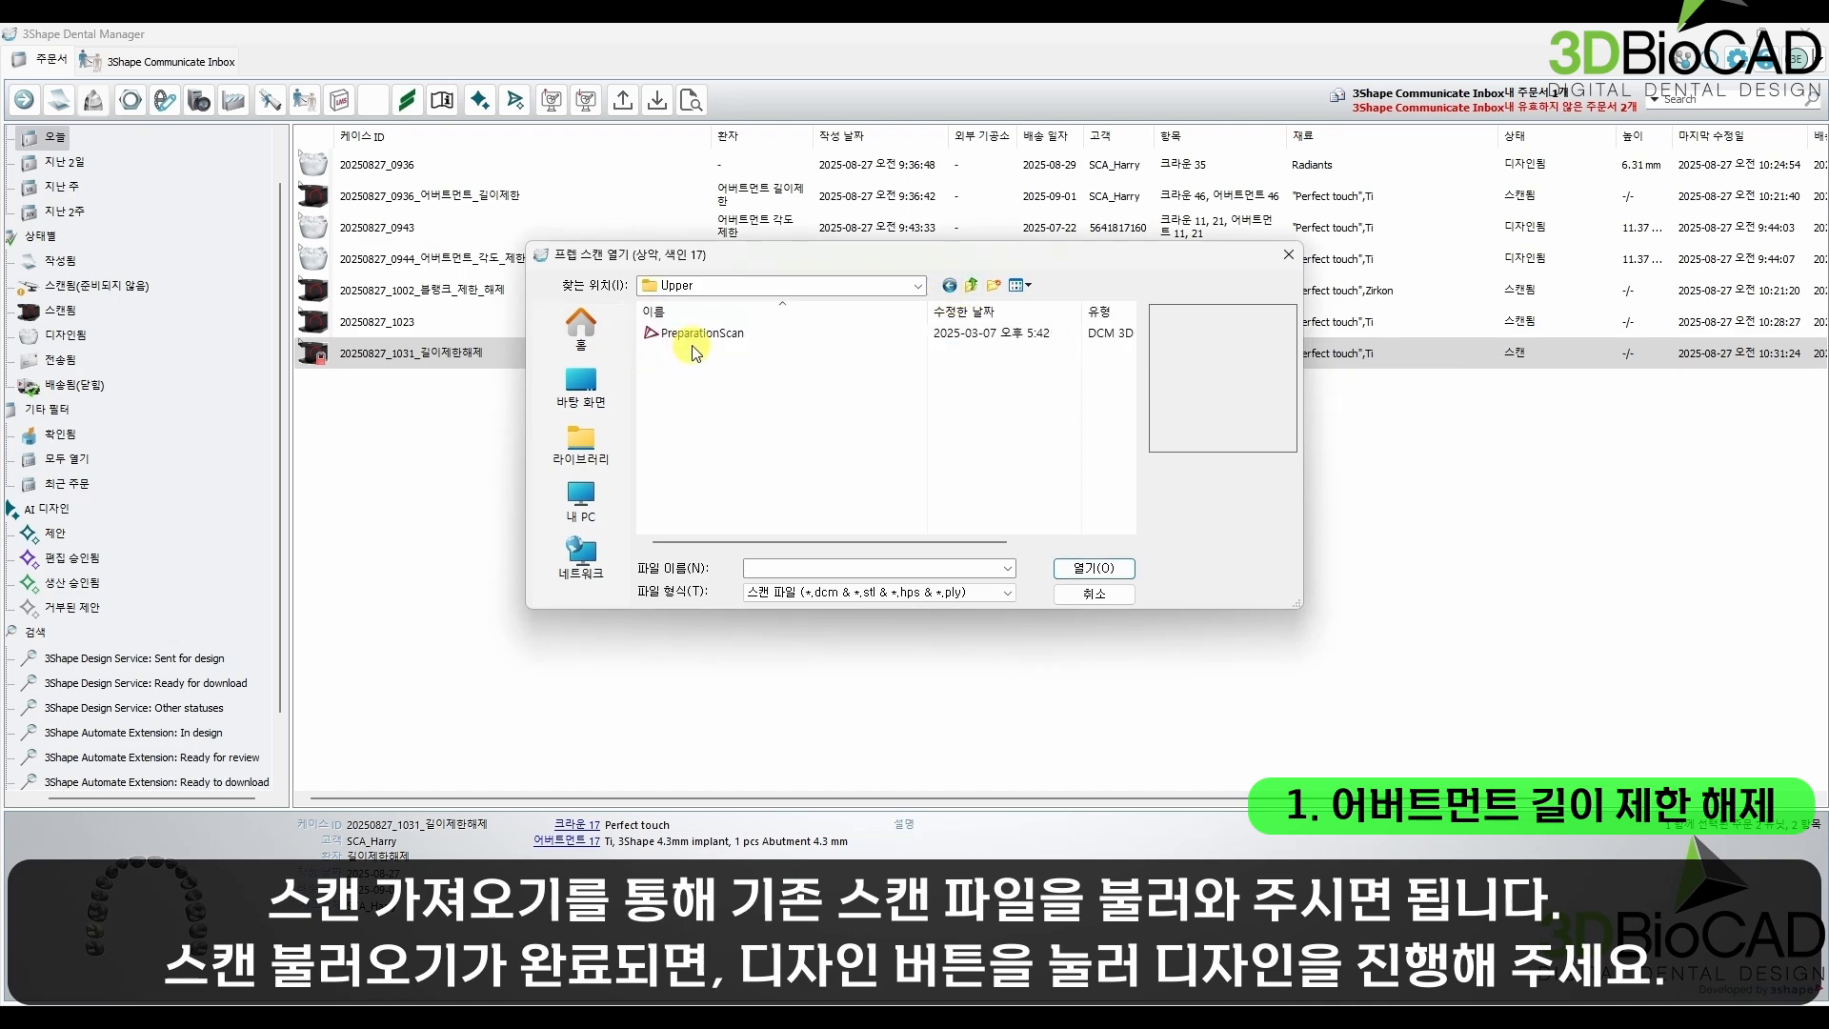
pyautogui.click(702, 333)
pyautogui.click(1094, 569)
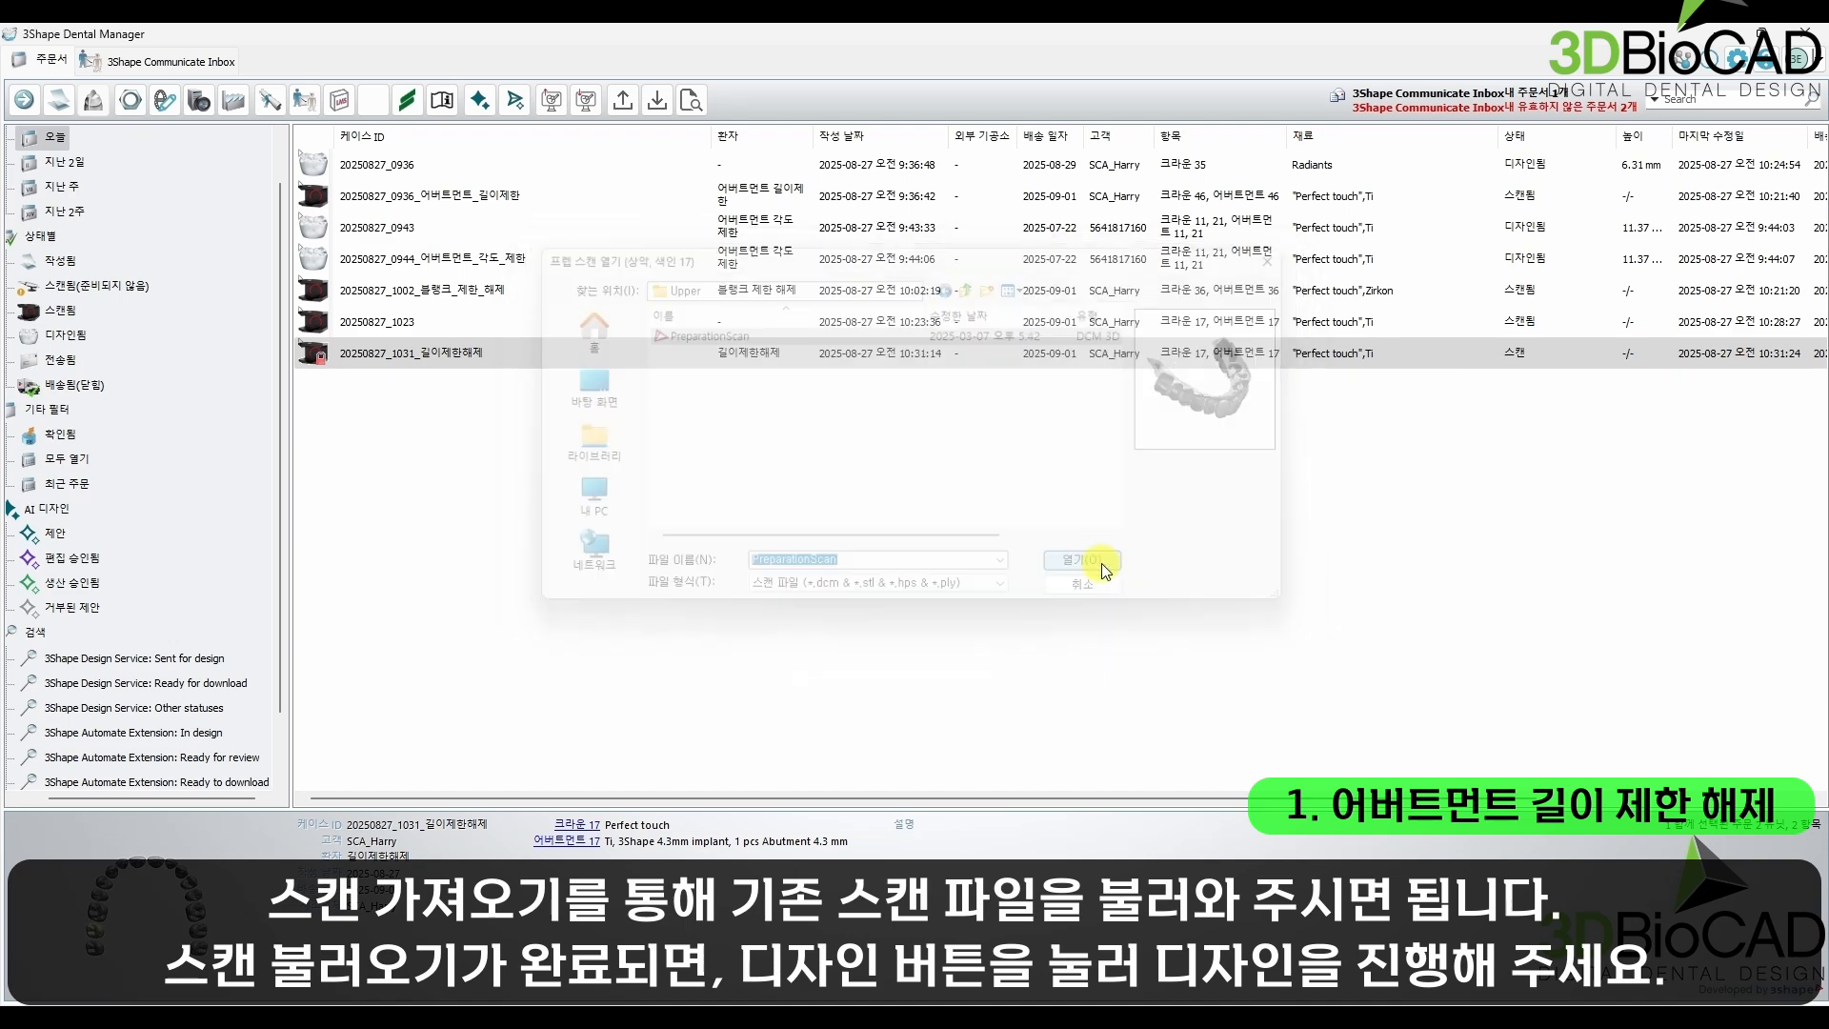
# Step: Import the AntagonistScan file from the Lower folder as the order's antagonist scan
pyautogui.click(971, 285)
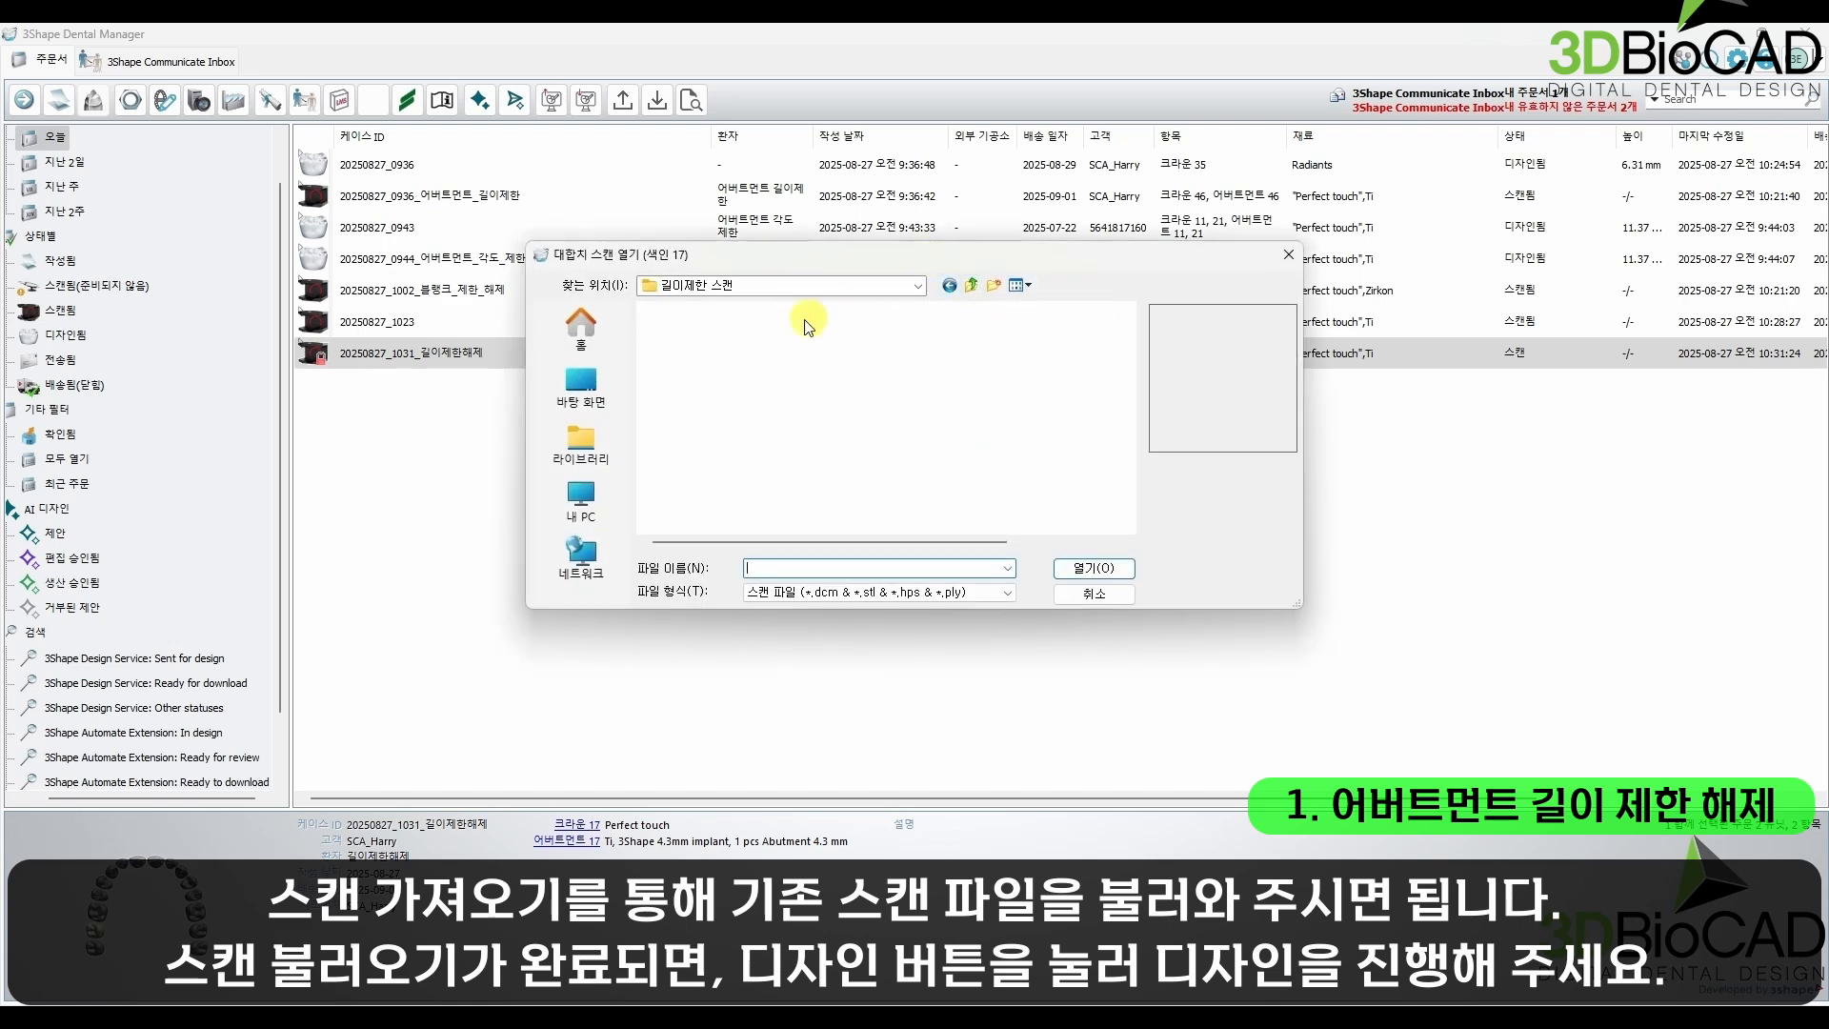
pyautogui.doubleClick(737, 333)
pyautogui.click(739, 333)
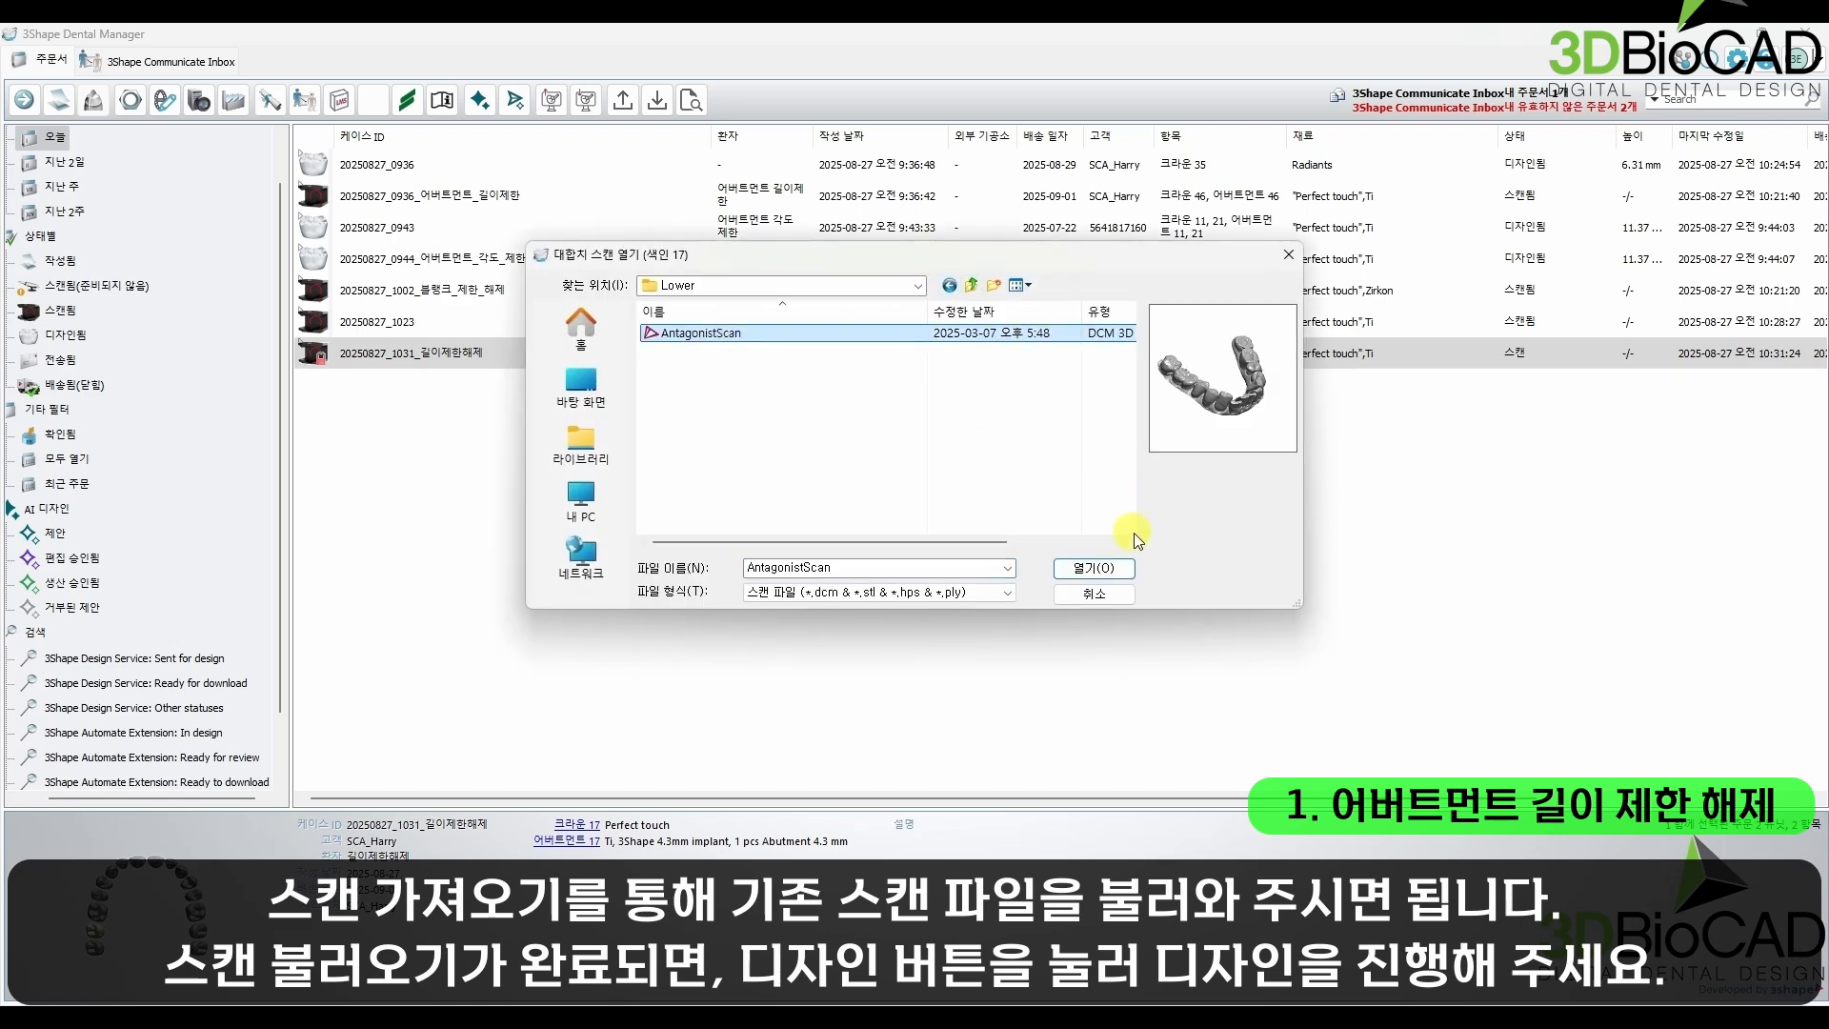
pyautogui.click(1105, 570)
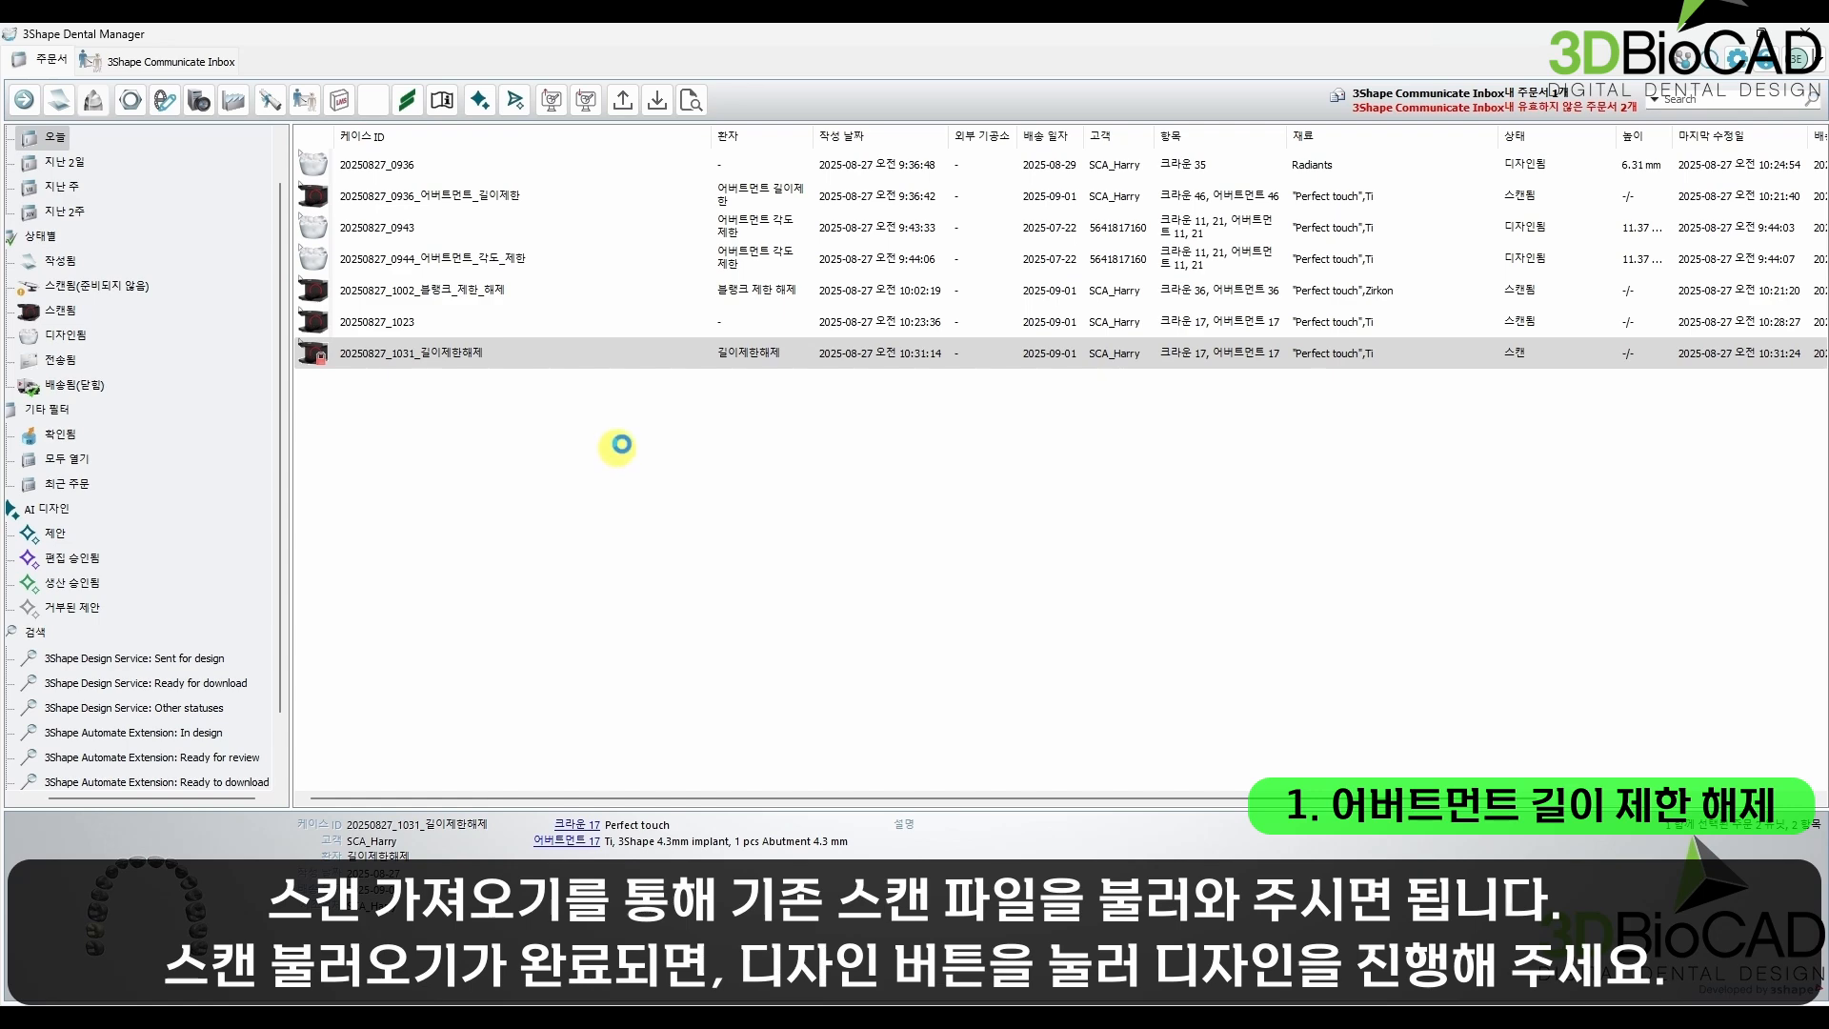
# Step: Open the new length-limit order for crown and abutment 17 in the design module
pyautogui.rightClick(553, 357)
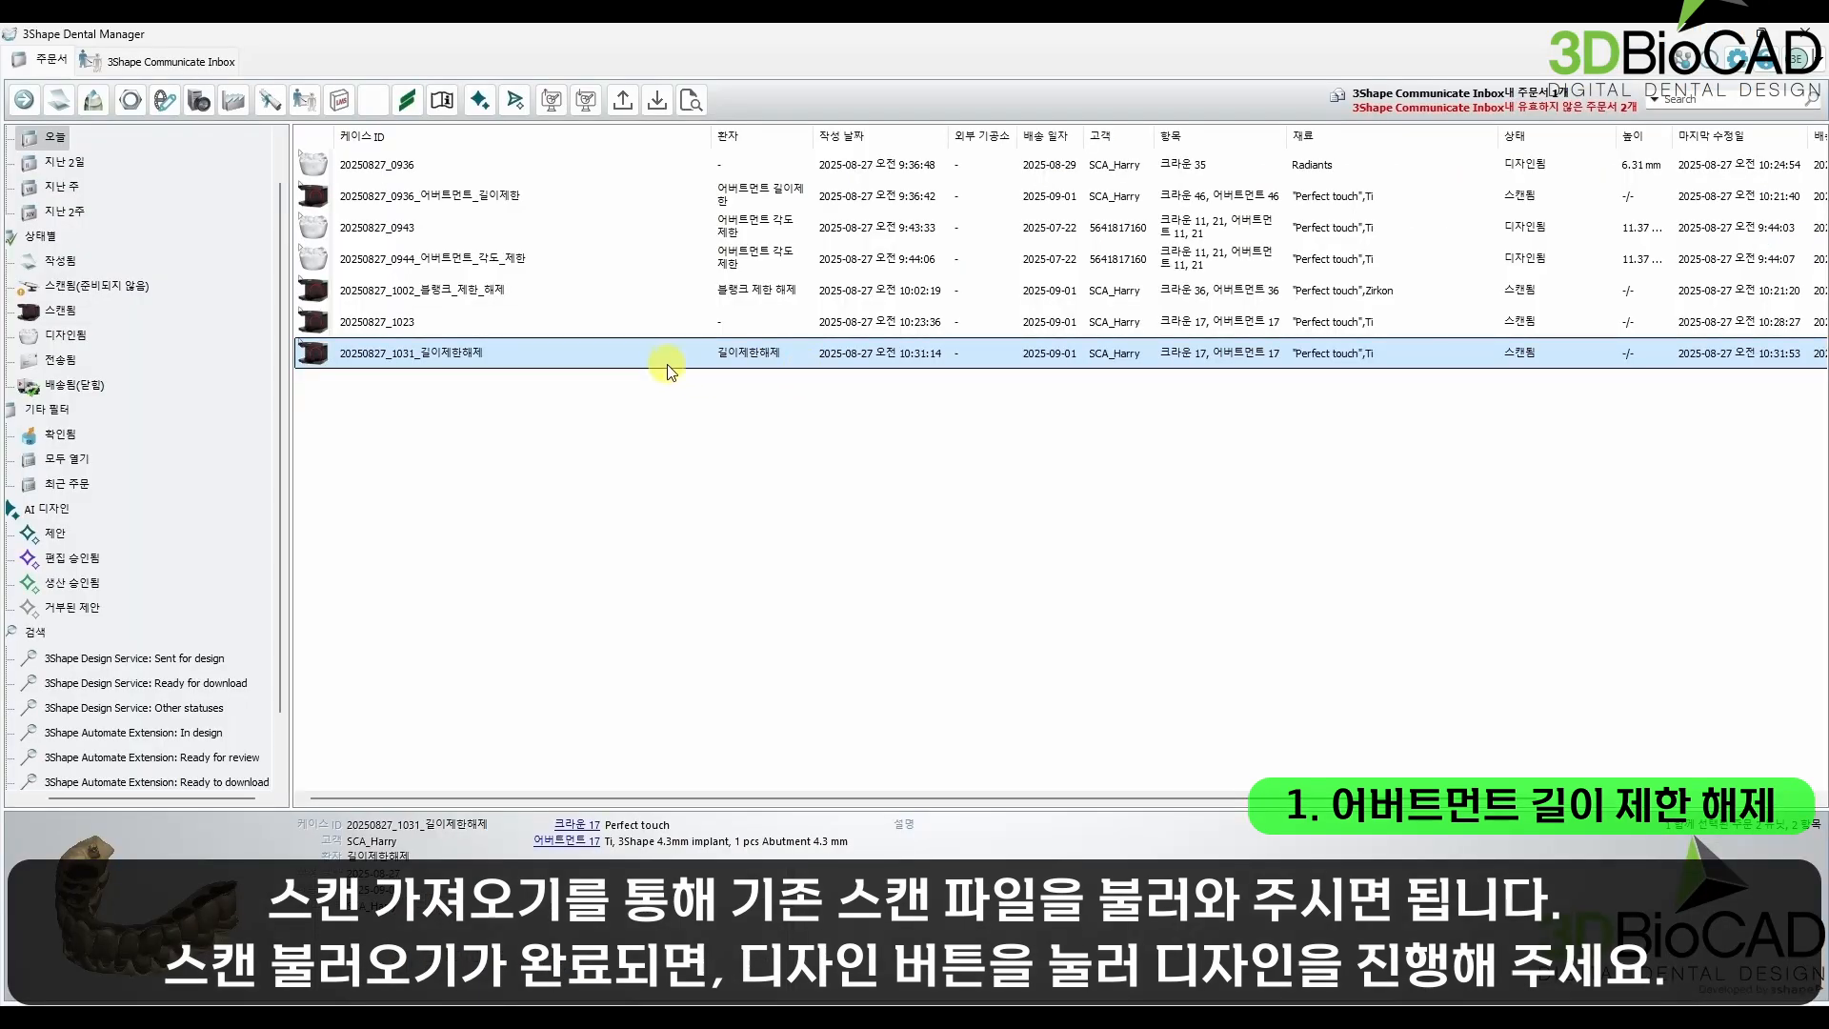
pyautogui.rightClick(441, 314)
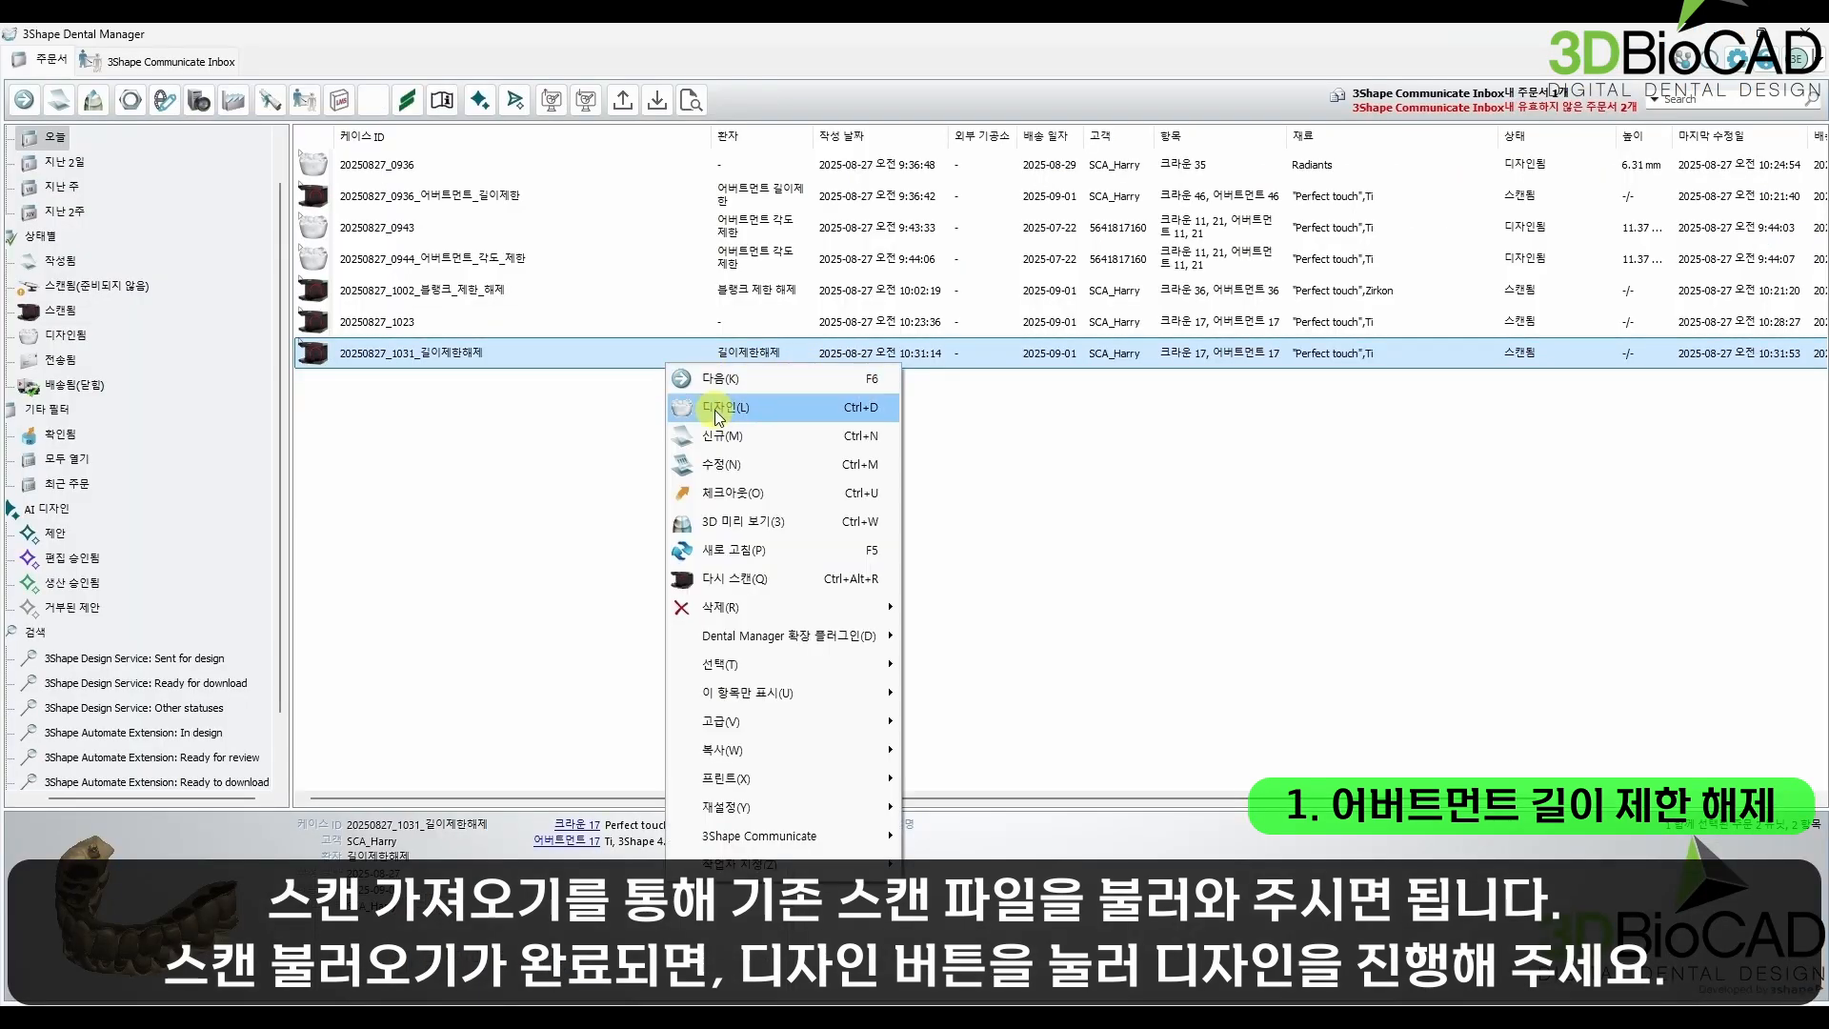
pyautogui.click(626, 399)
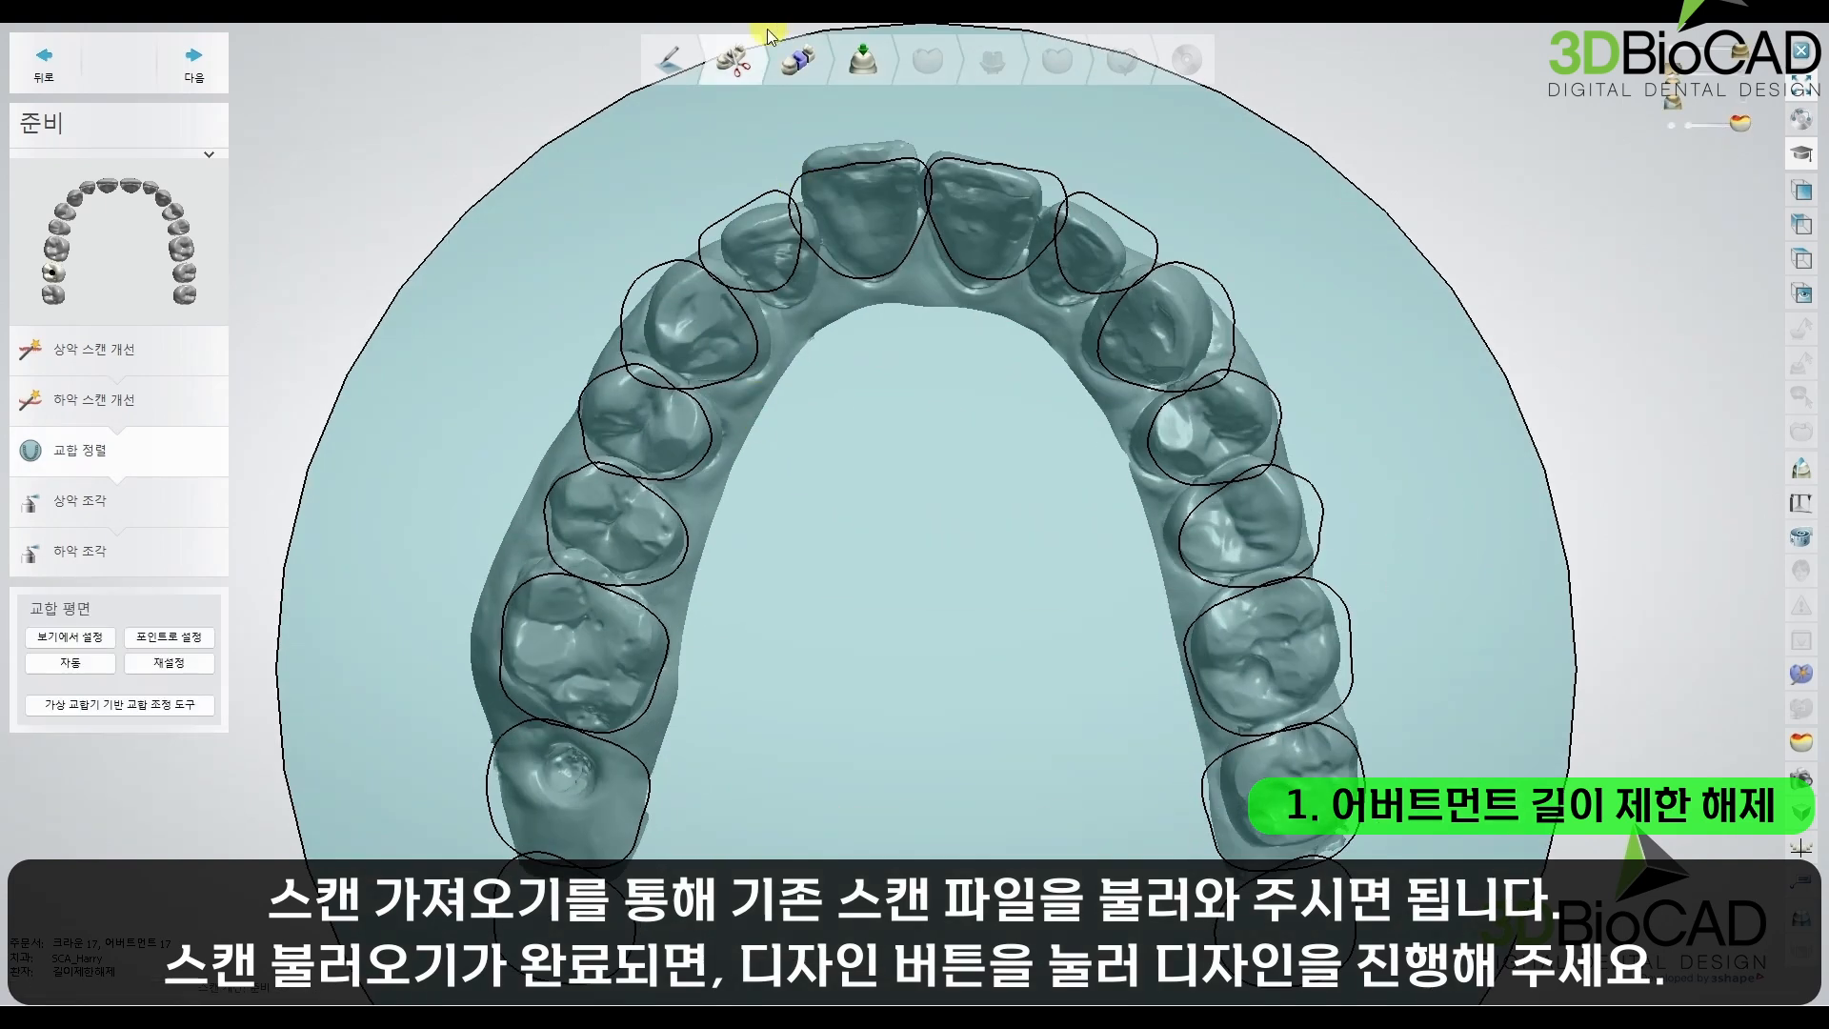
# Step: Advance the case through segmentation and insertion direction to the anatomy pre-design of crown 17
pyautogui.click(787, 75)
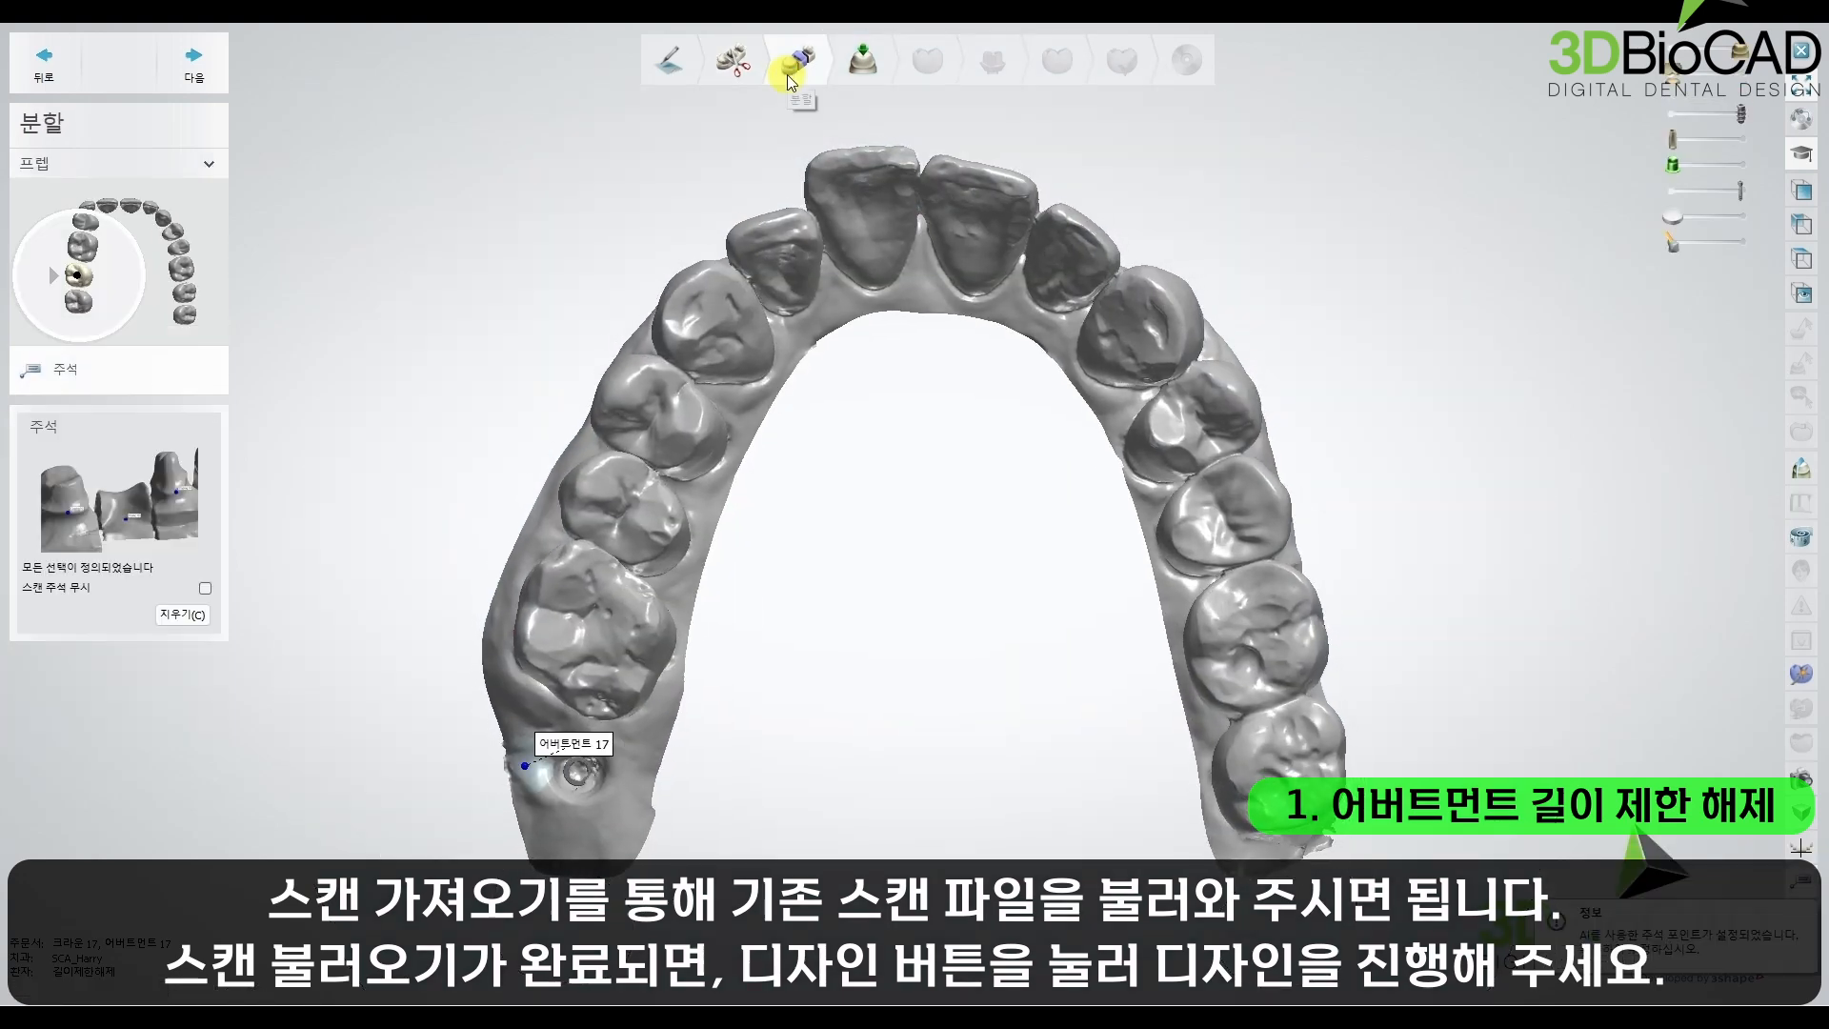
pyautogui.click(194, 63)
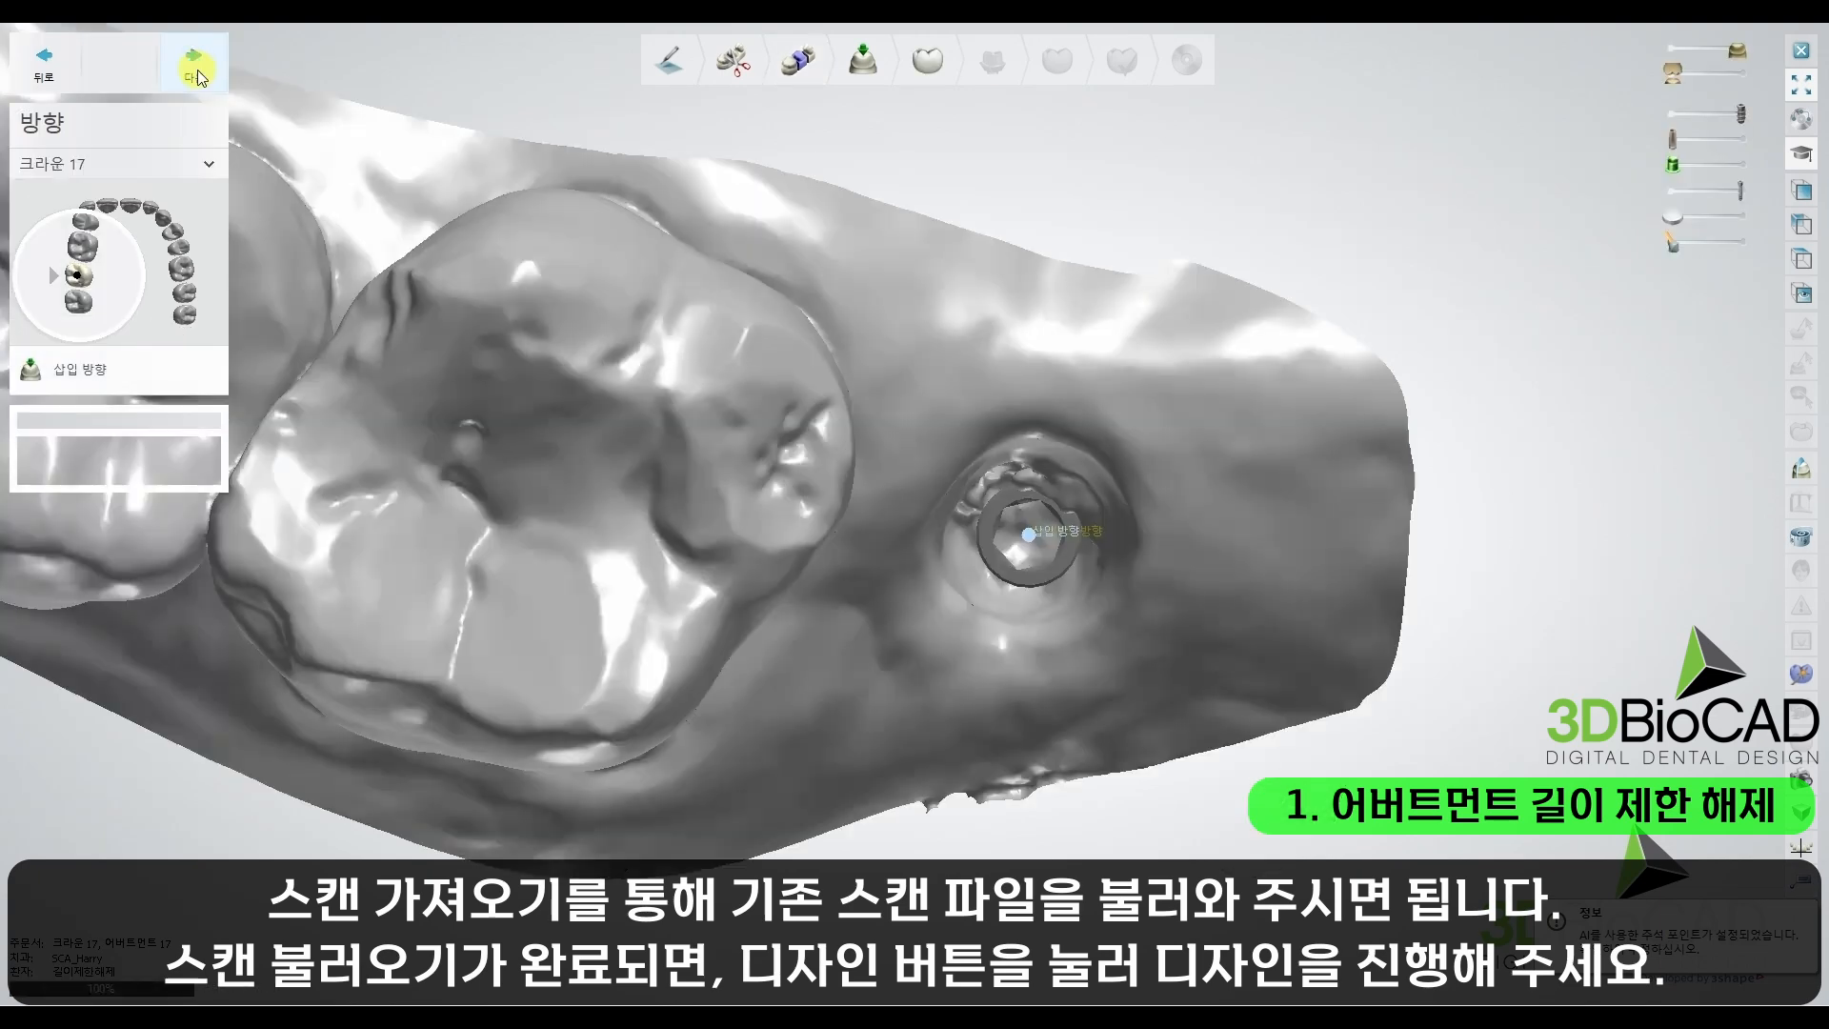
pyautogui.click(197, 72)
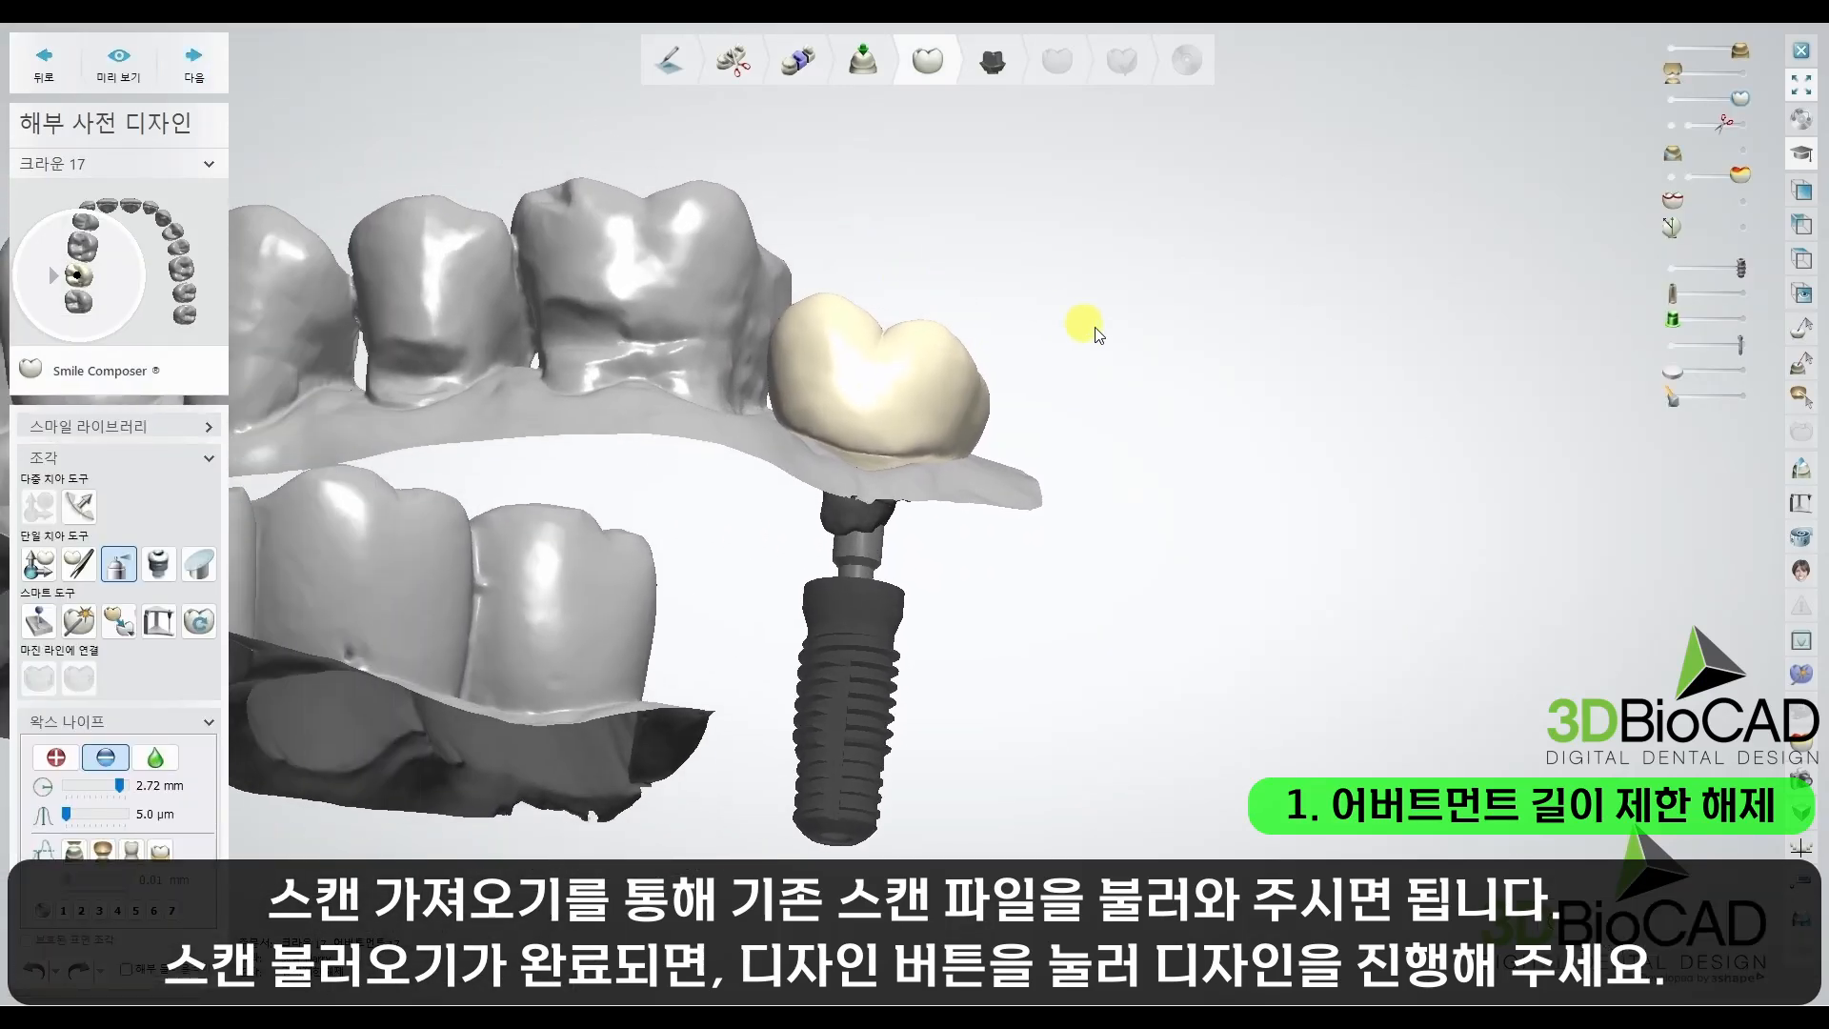
# Step: Reposition and reshape the crown 17 pre-design over the implant, and proceed to the abutment design
pyautogui.moveTo(918, 308); pyautogui.dragTo(942, 250)
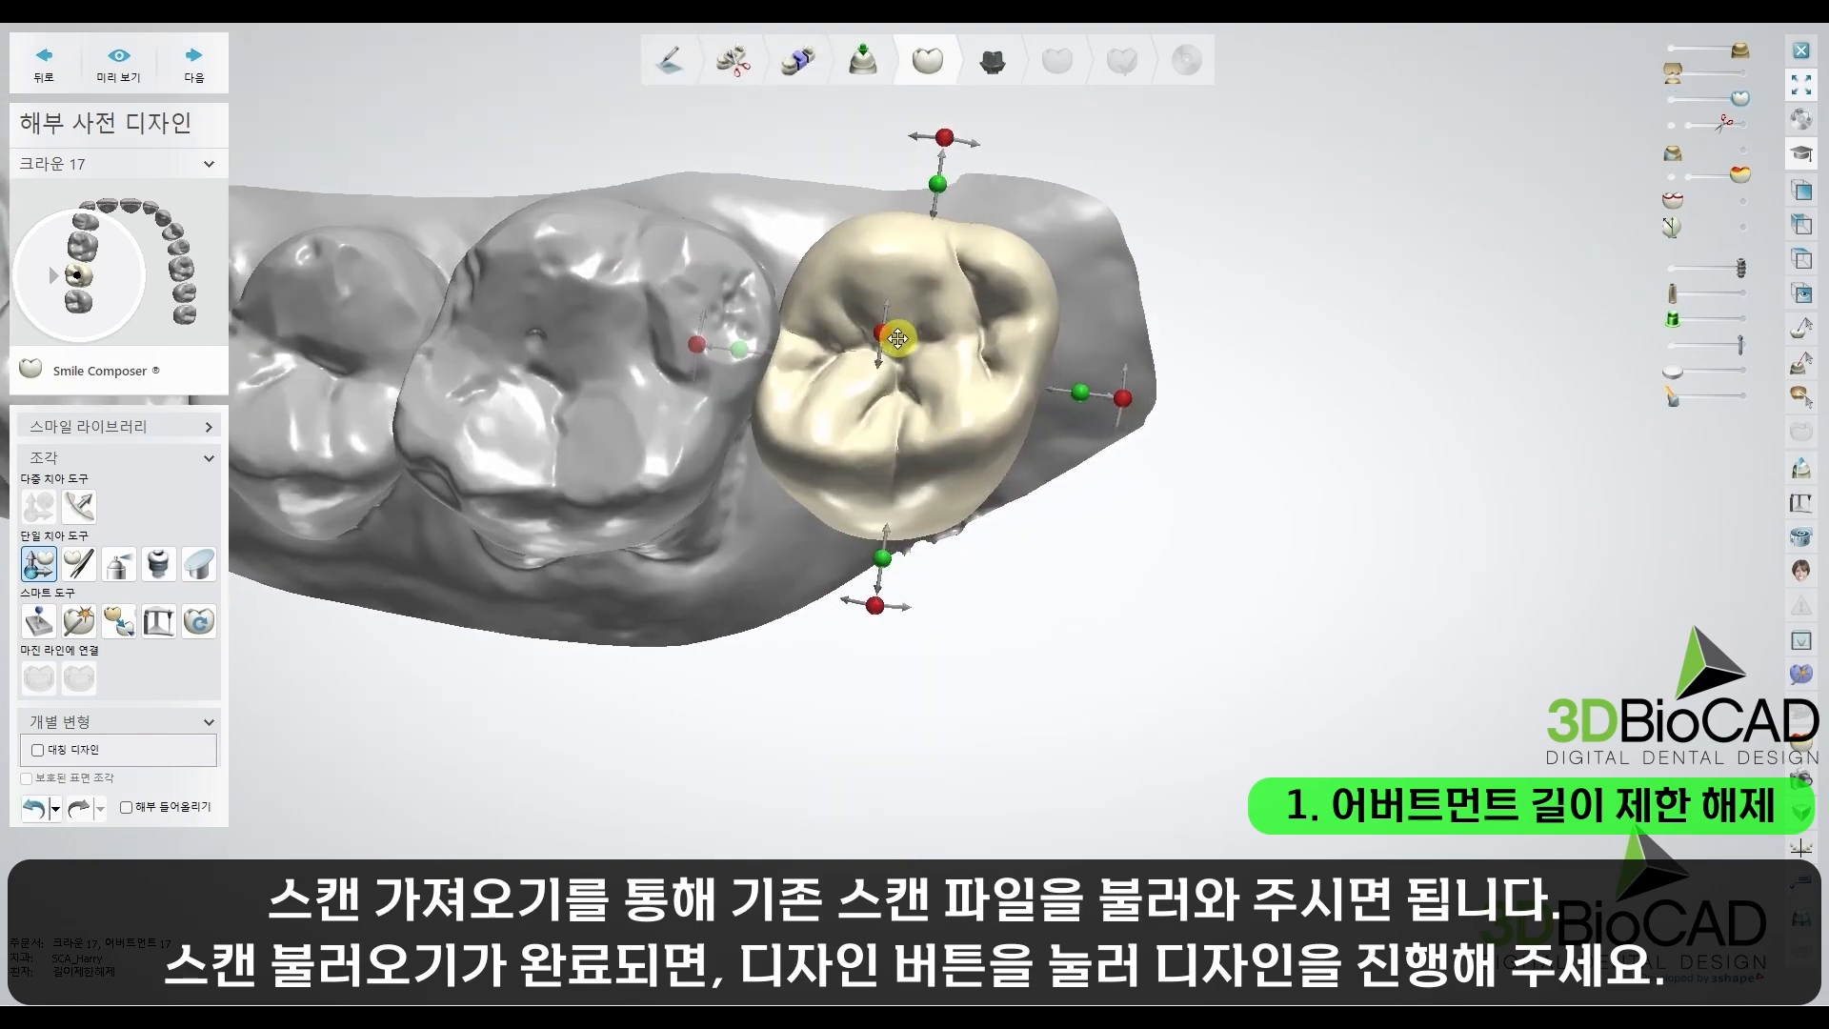
pyautogui.moveTo(889, 335); pyautogui.dragTo(886, 379)
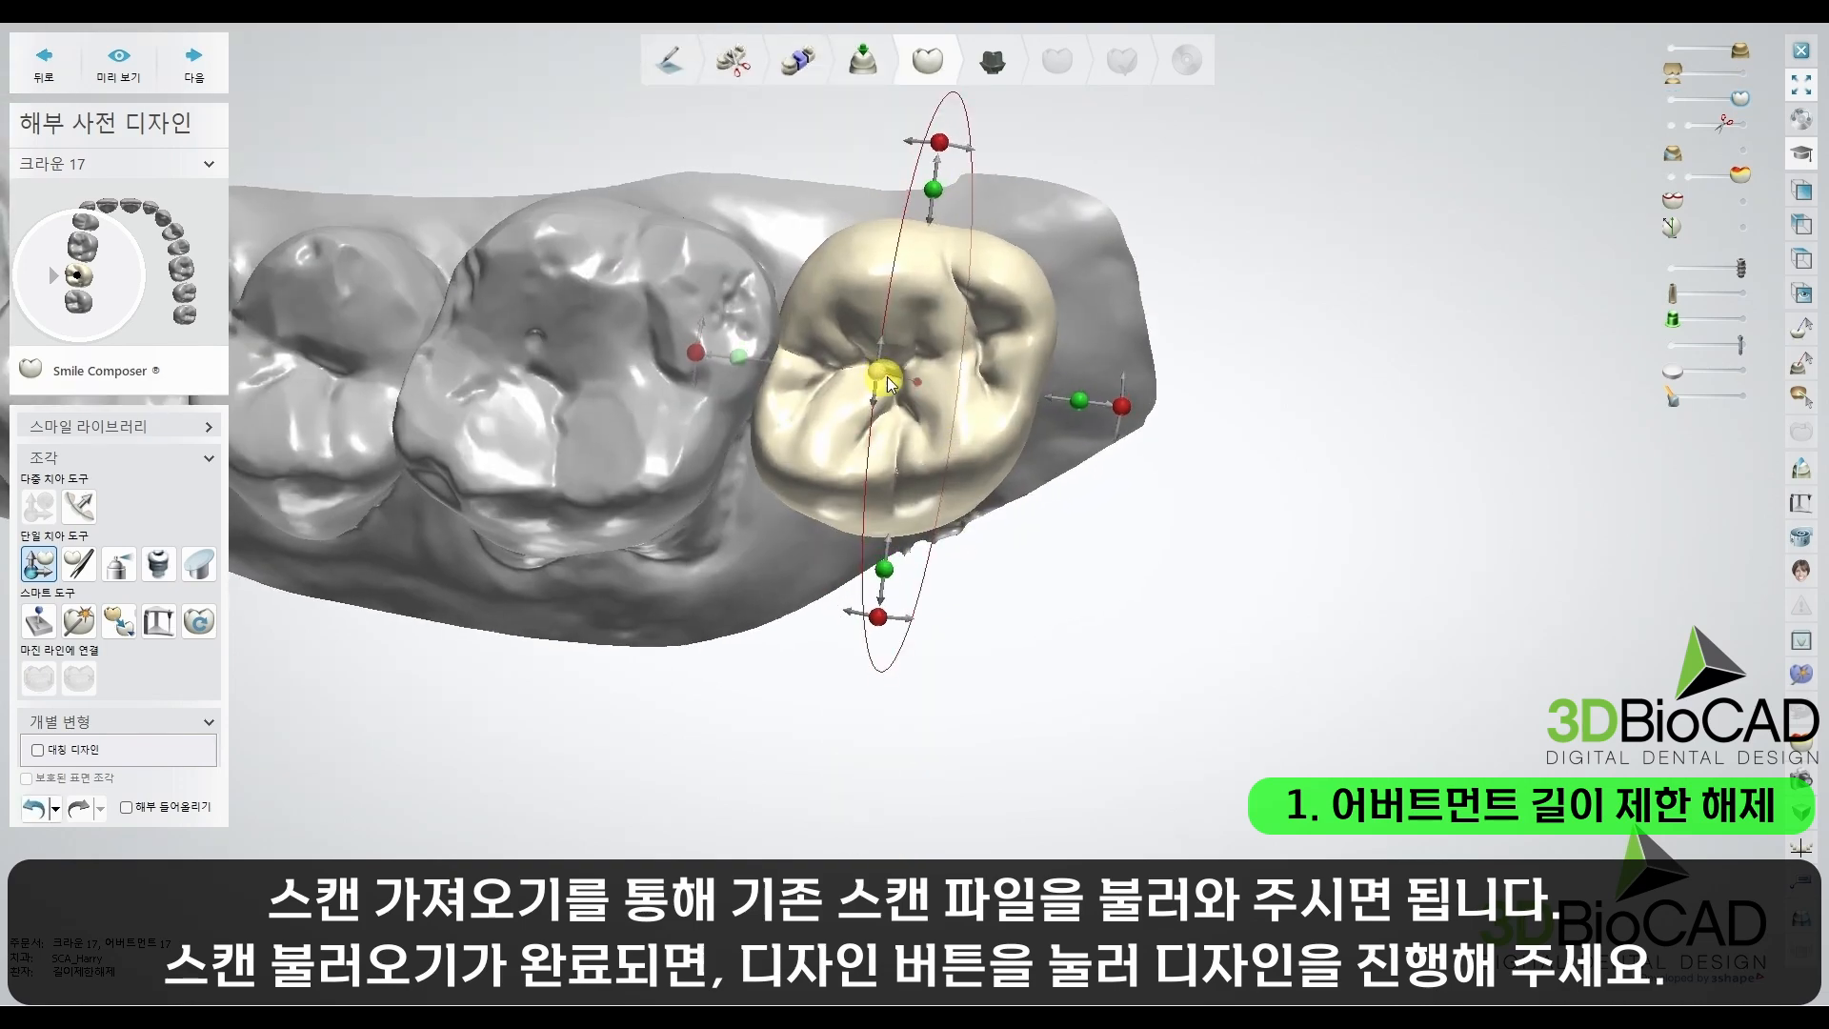
pyautogui.moveTo(888, 379); pyautogui.dragTo(910, 224, button='right')
pyautogui.moveTo(918, 178); pyautogui.dragTo(927, 160)
pyautogui.moveTo(922, 212); pyautogui.dragTo(928, 174)
pyautogui.moveTo(967, 257); pyautogui.dragTo(1005, 229, button='right')
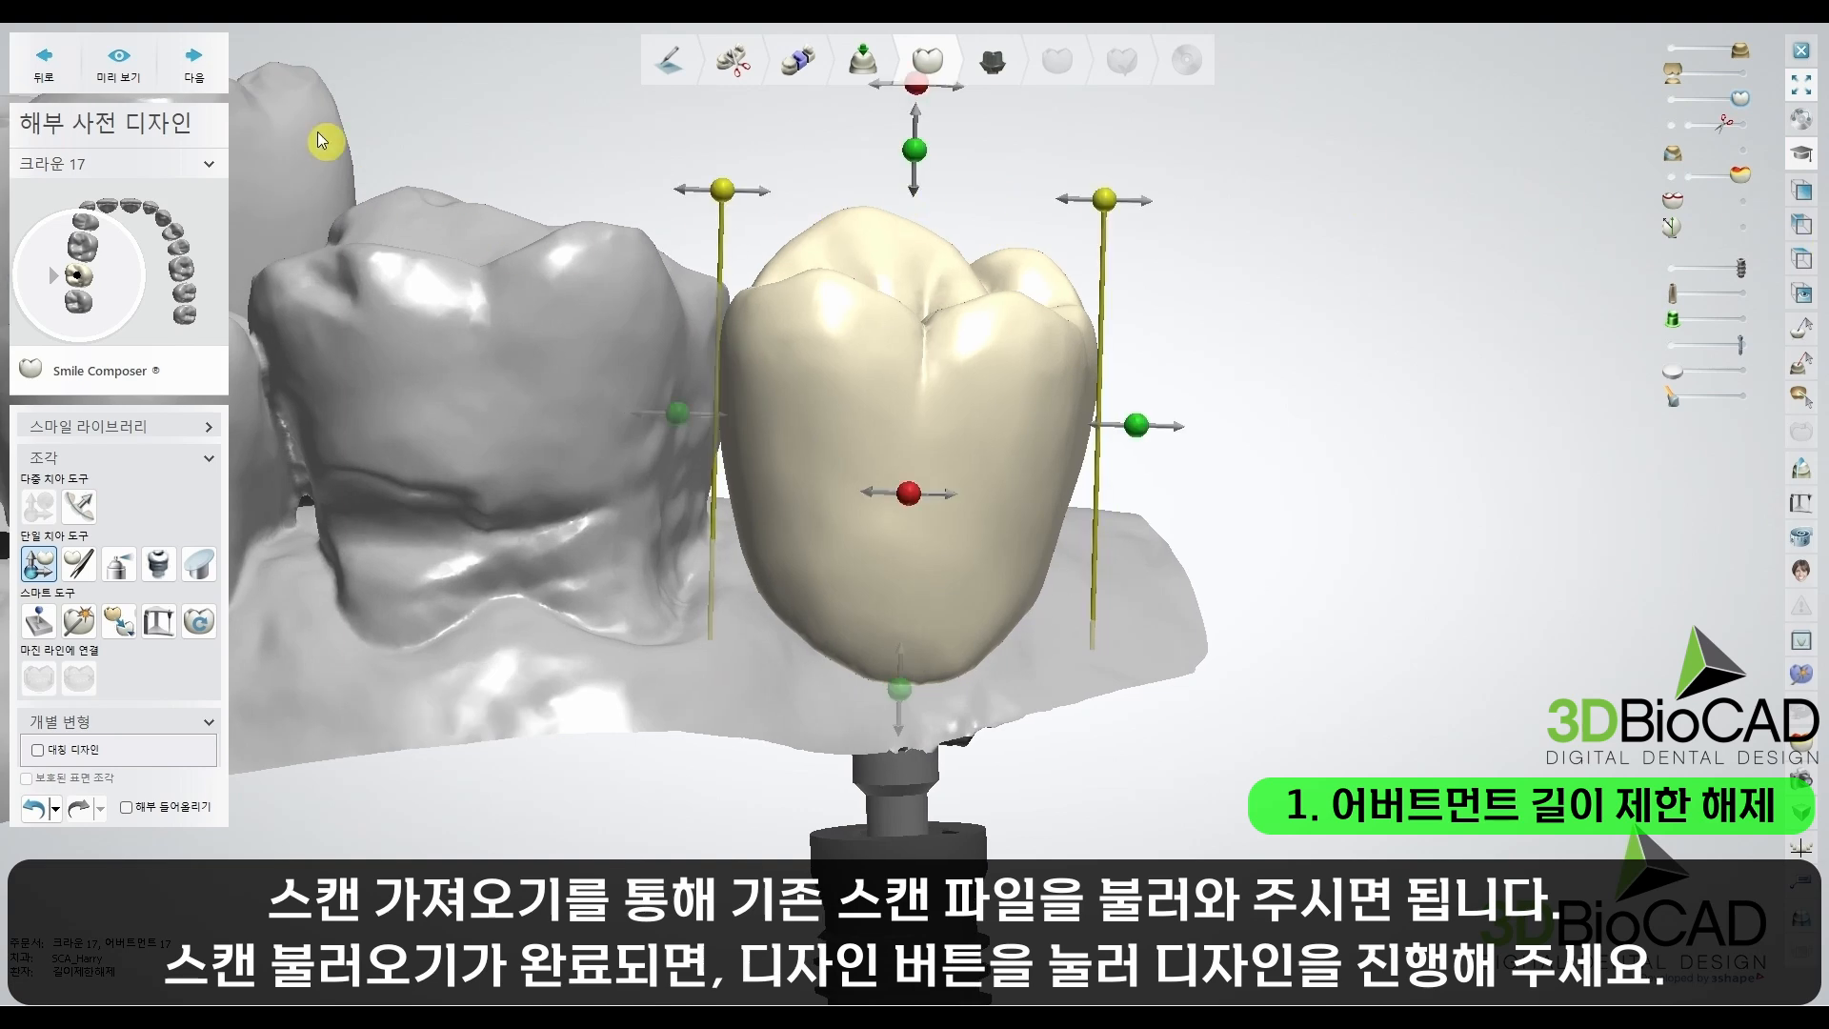
pyautogui.click(194, 59)
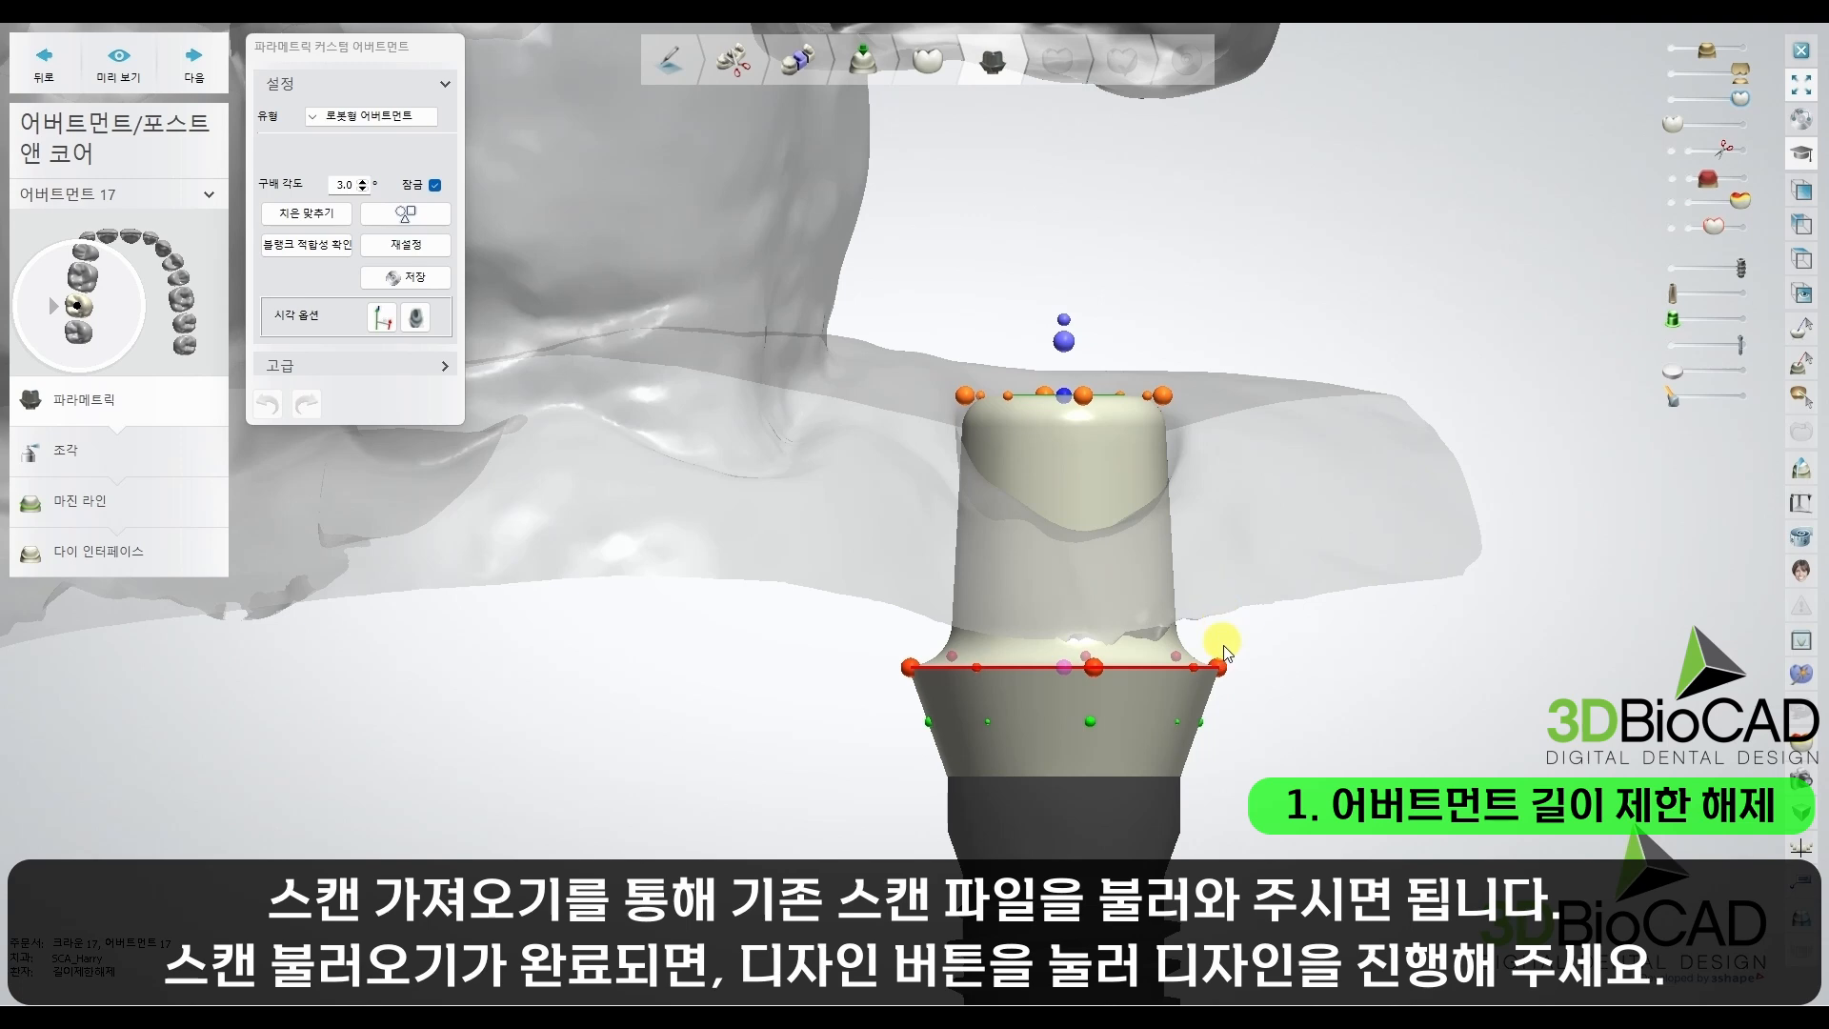
# Step: Lengthen abutment 17 by raising its margin line points, and adjust the height of its top cap
pyautogui.moveTo(1221, 666); pyautogui.dragTo(1230, 492)
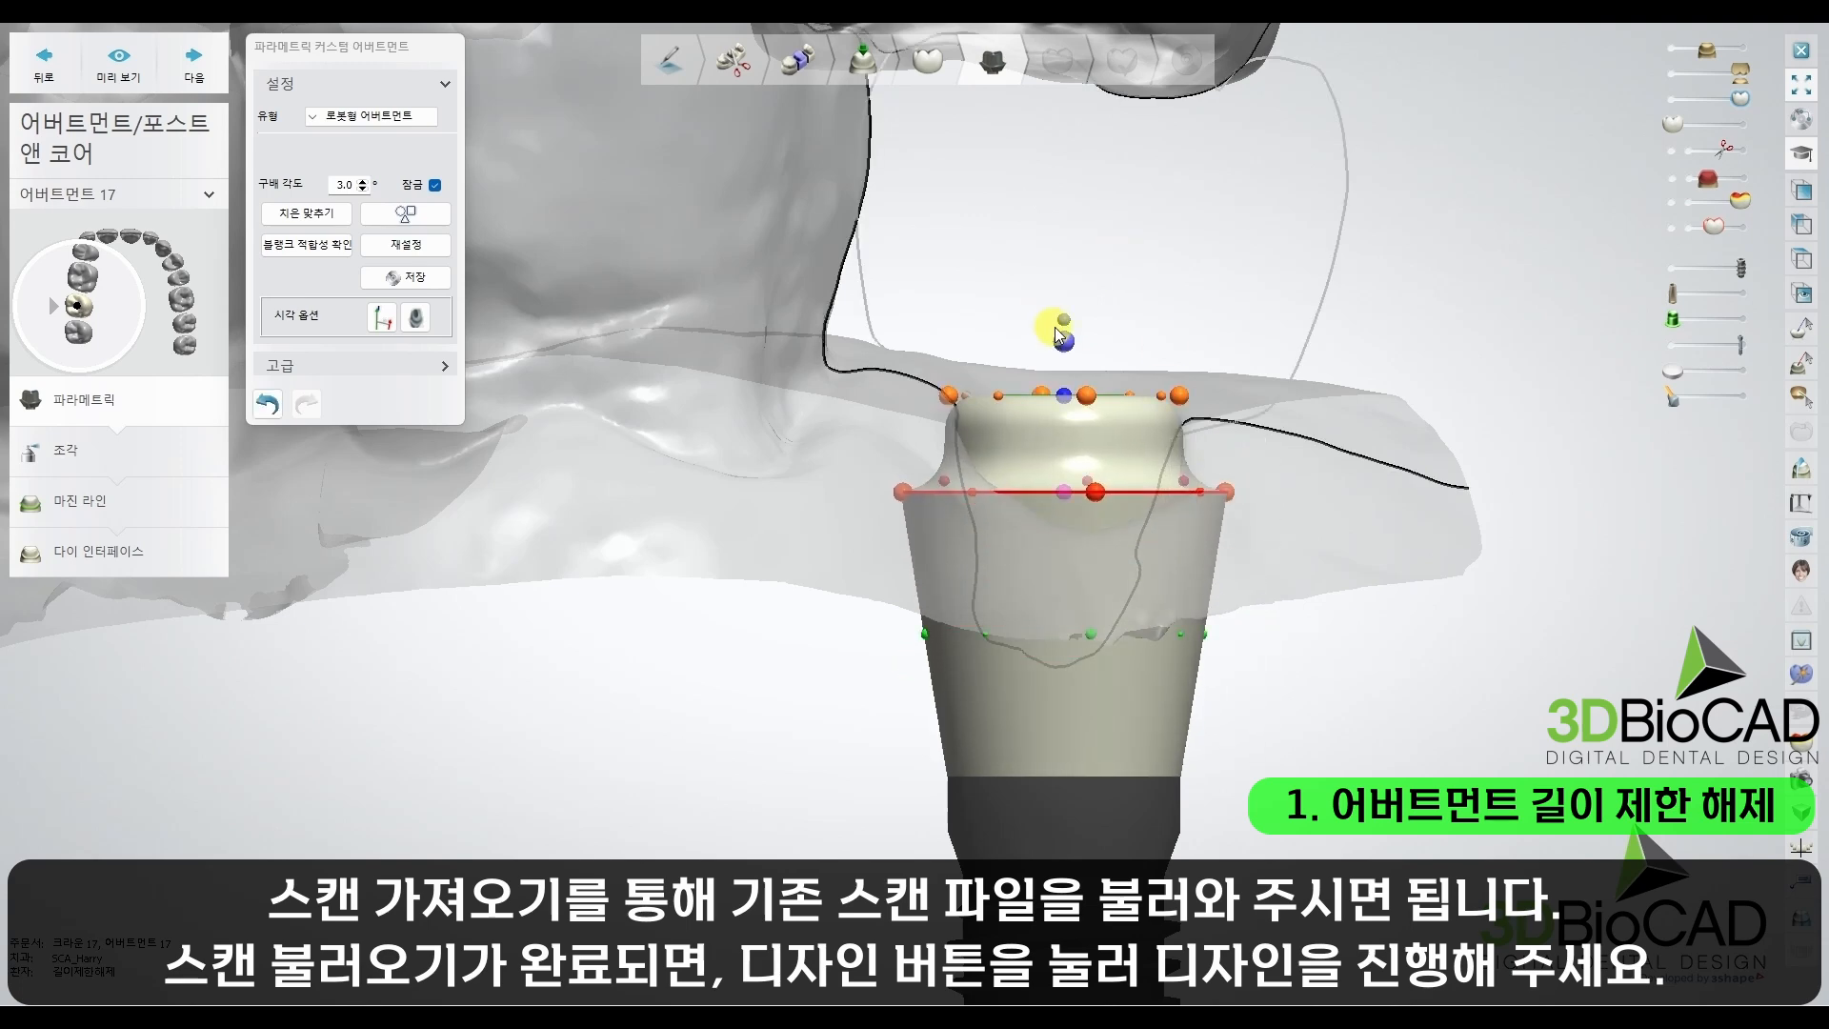
pyautogui.moveTo(1080, 320); pyautogui.dragTo(1086, 238)
pyautogui.moveTo(911, 473); pyautogui.dragTo(923, 393)
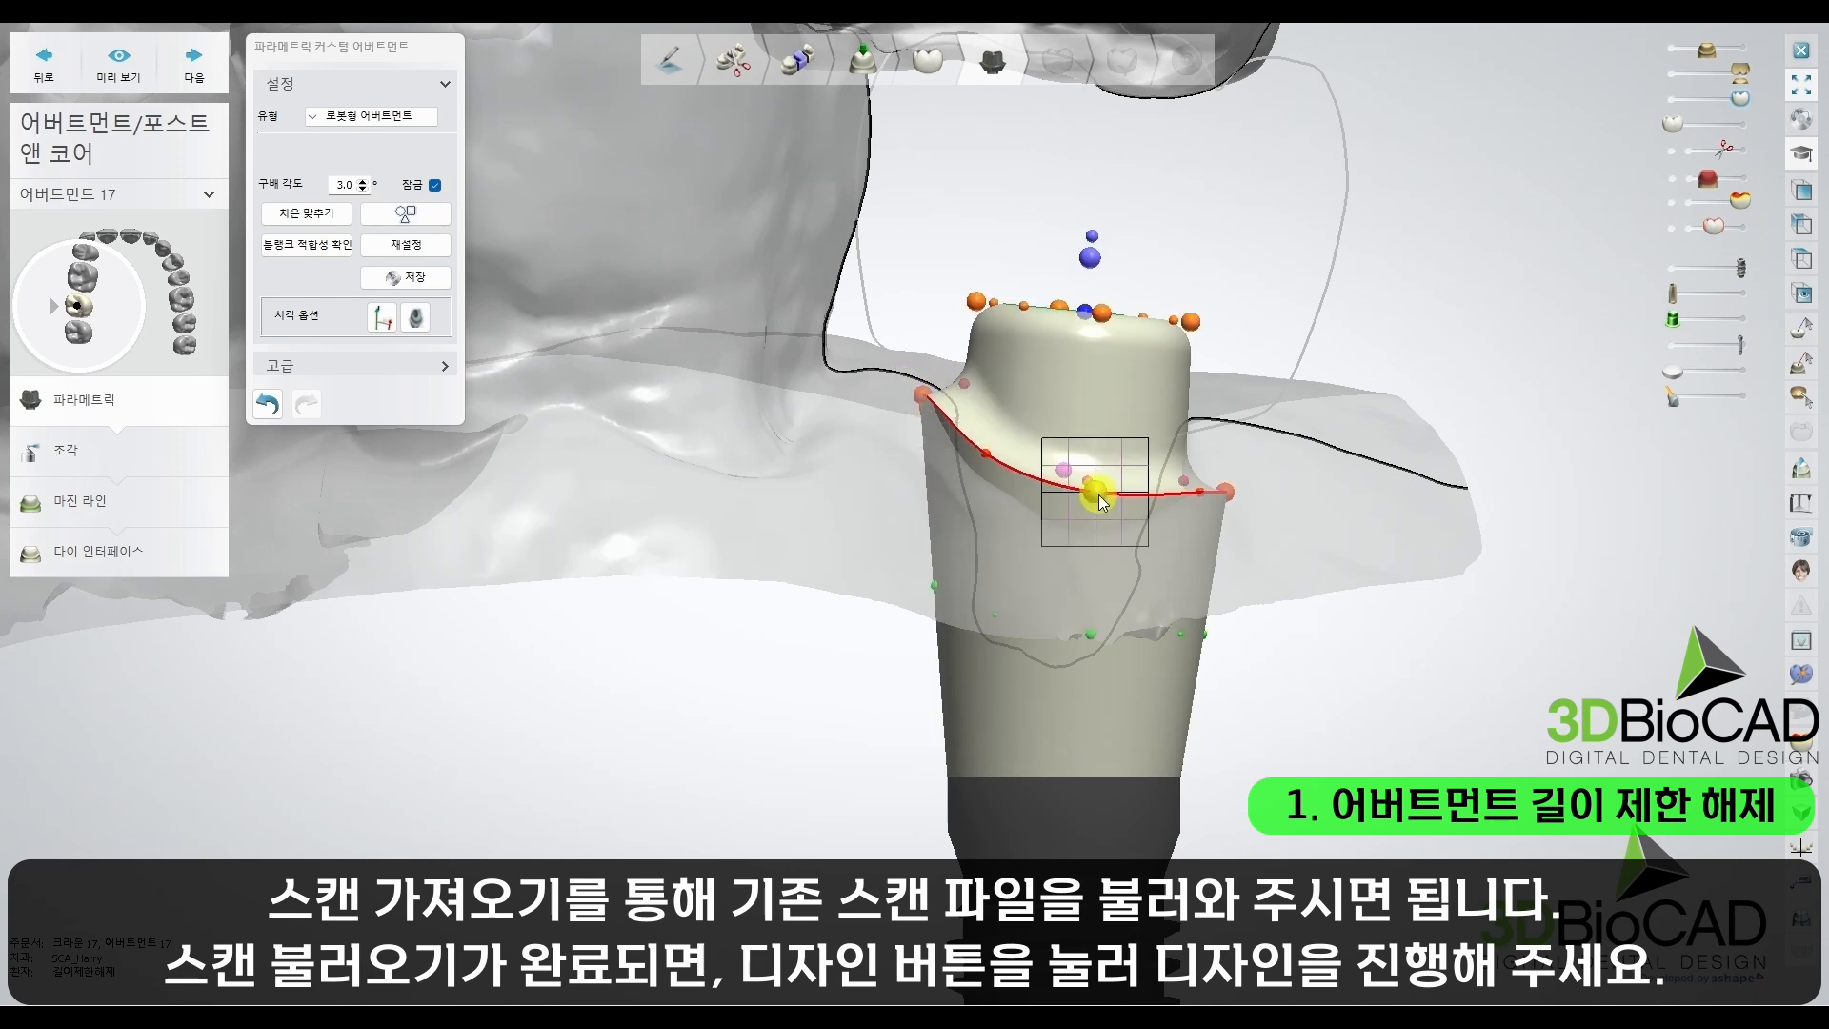
pyautogui.moveTo(1099, 492); pyautogui.dragTo(1097, 463)
pyautogui.moveTo(1233, 498); pyautogui.dragTo(1249, 416)
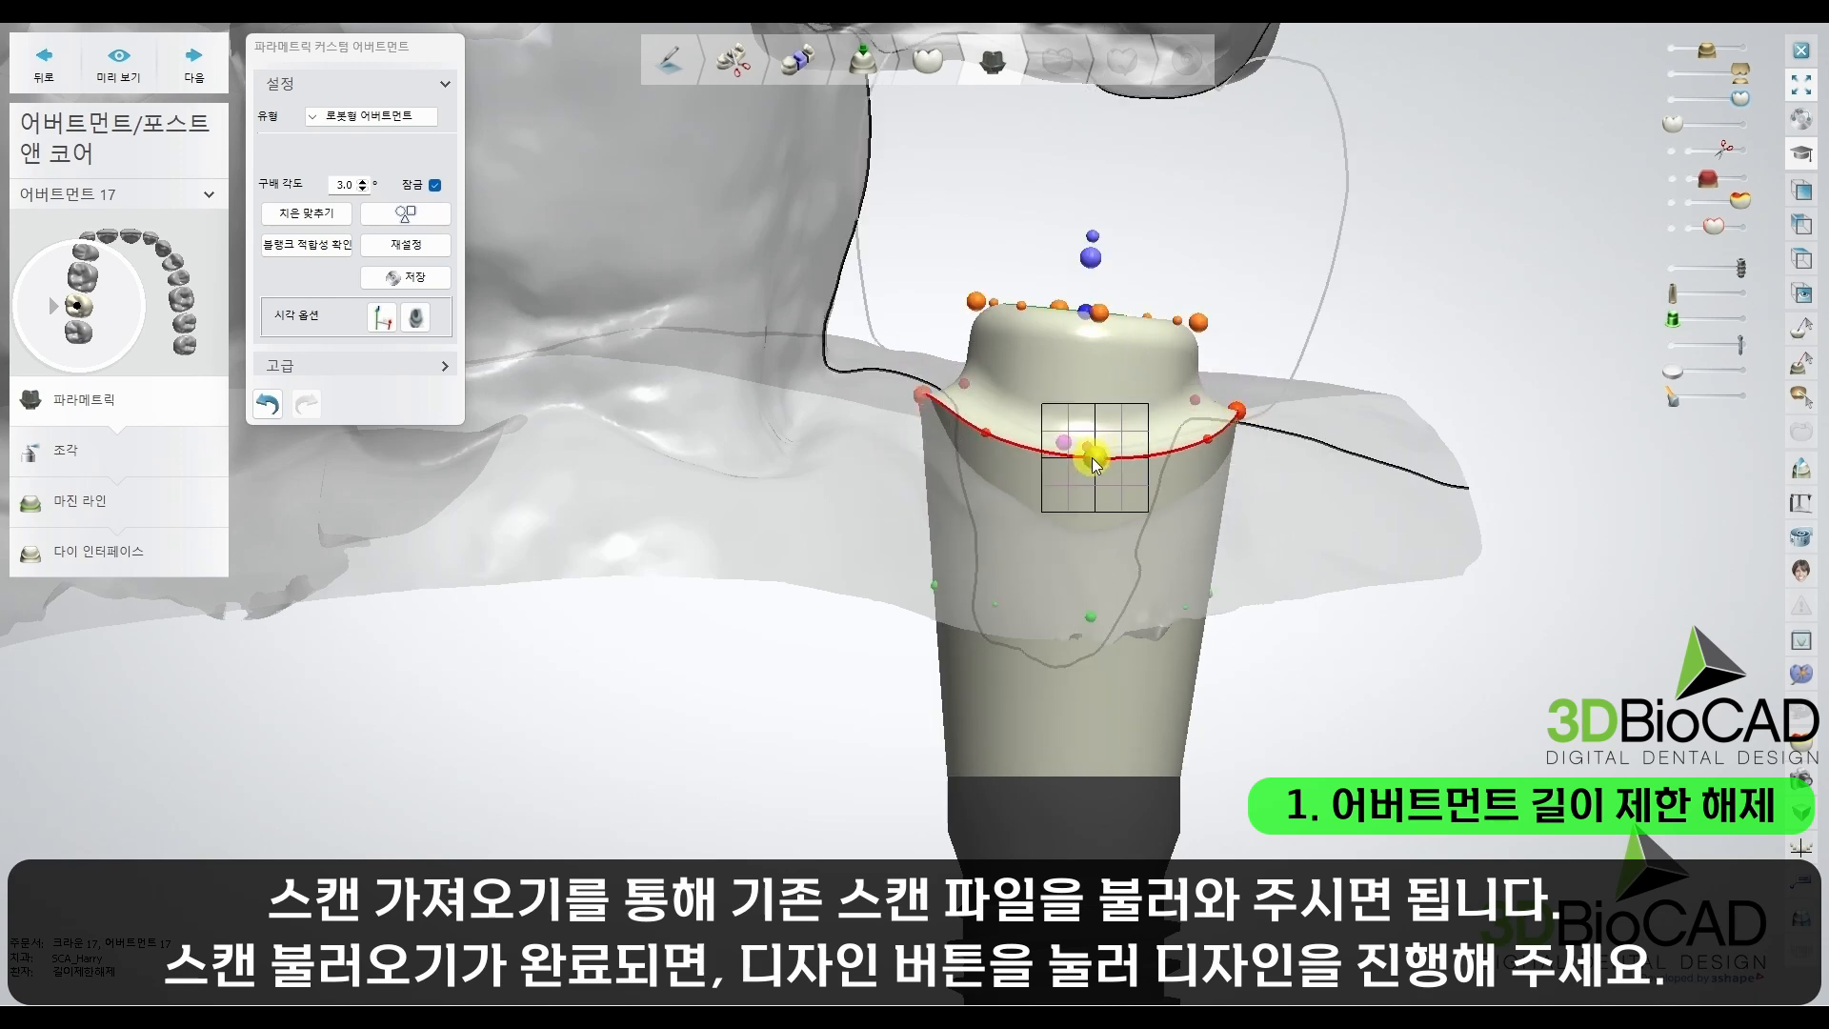
pyautogui.moveTo(1096, 458); pyautogui.dragTo(1084, 502)
pyautogui.moveTo(1118, 313); pyautogui.dragTo(1078, 432, button='middle')
pyautogui.moveTo(1058, 347)
pyautogui.mouseDown()
pyautogui.moveTo(1069, 184)
pyautogui.moveTo(1055, 367)
pyautogui.mouseUp()
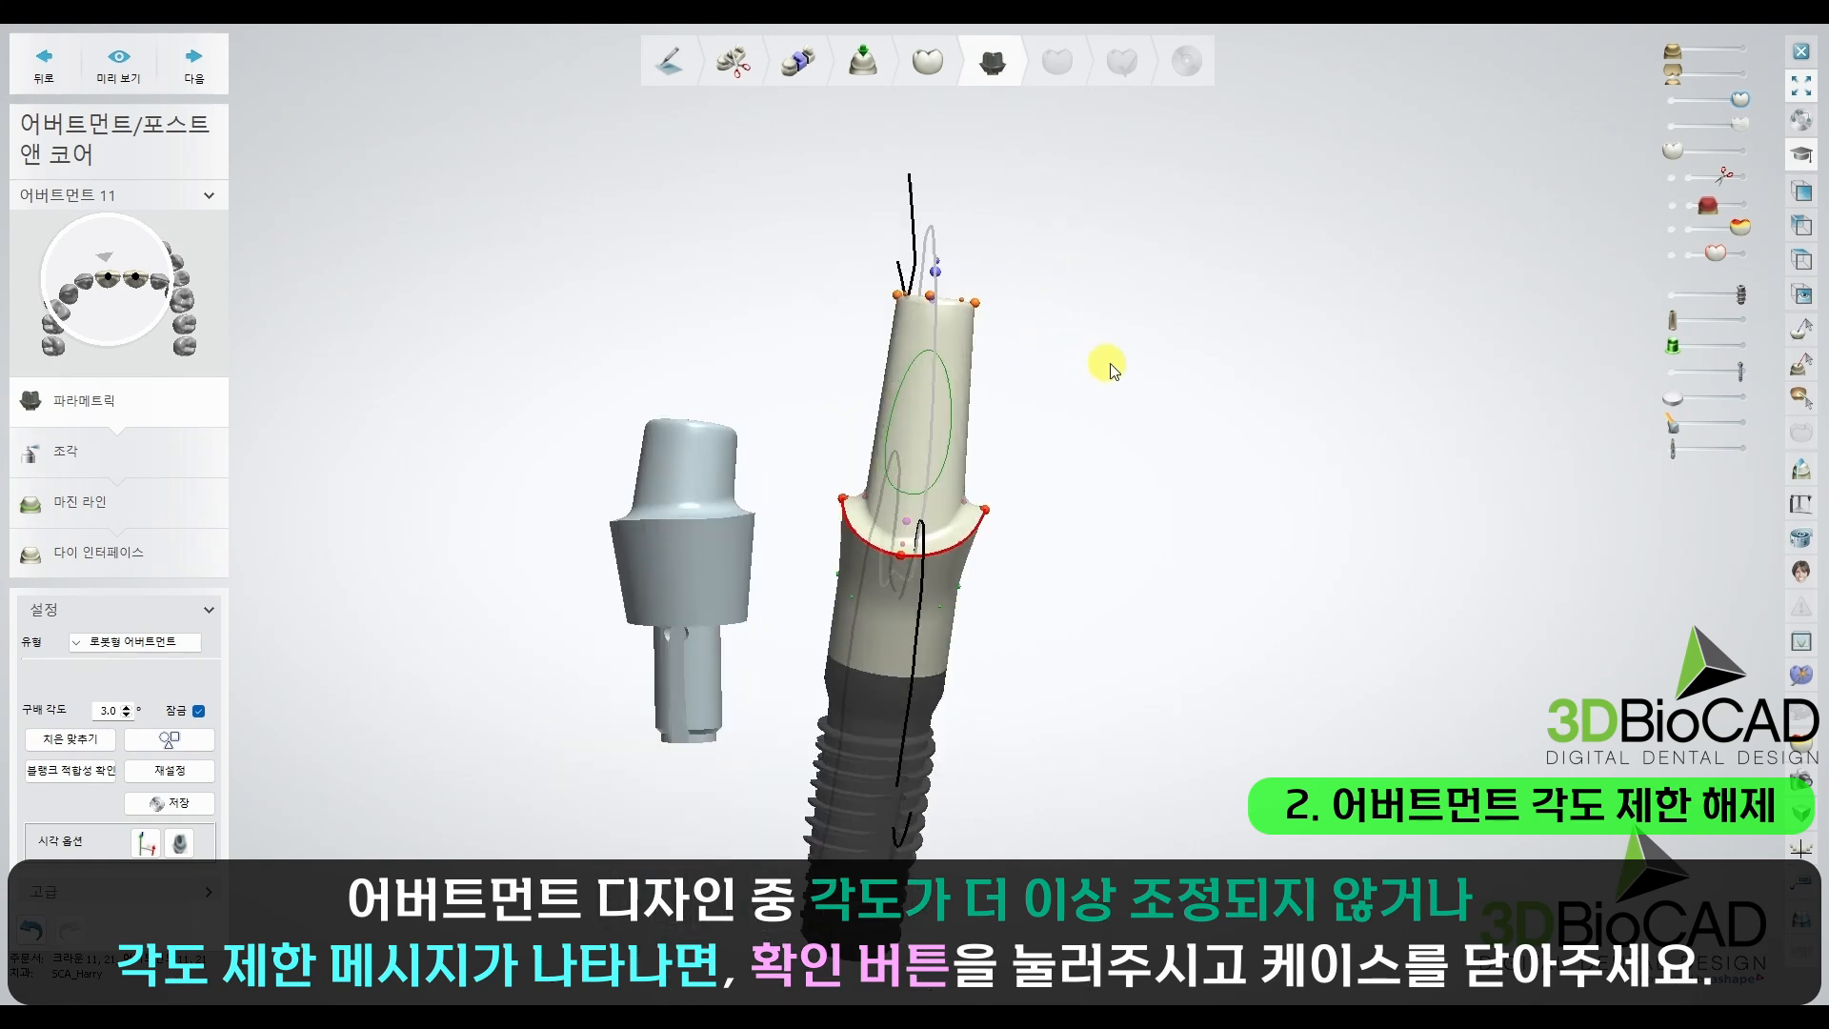
# Step: Try to tilt the top cap of the anterior abutment further in the abutment 11 and 21 case
pyautogui.click(688, 509)
pyautogui.moveTo(703, 401); pyautogui.dragTo(727, 414, button='right')
pyautogui.scroll(5, 710, 414)
pyautogui.moveTo(737, 421); pyautogui.dragTo(765, 310)
pyautogui.moveTo(767, 308); pyautogui.dragTo(666, 287, button='right')
pyautogui.moveTo(666, 287); pyautogui.dragTo(677, 298)
pyautogui.scroll(-4, 810, 313)
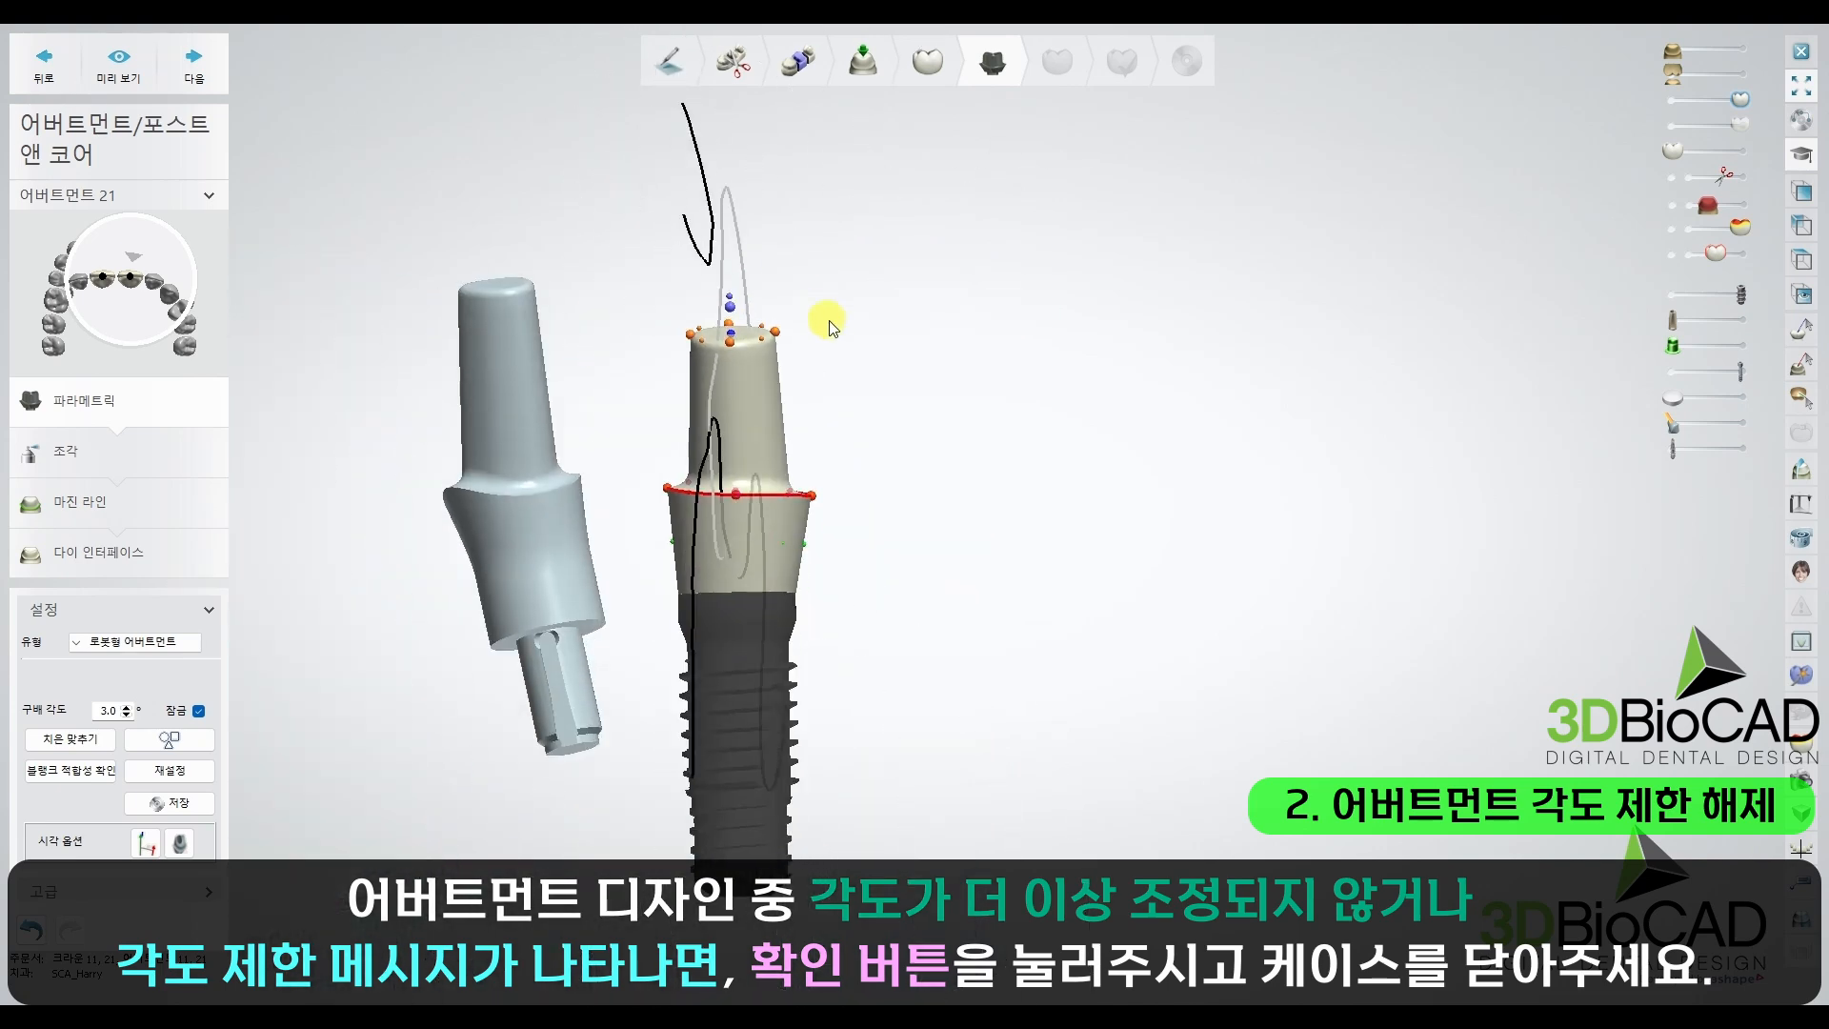
# Step: Review the angle limit violation for abutment 11 and acknowledge the error
pyautogui.hotkey('ctrl', '1')
pyautogui.click(930, 347)
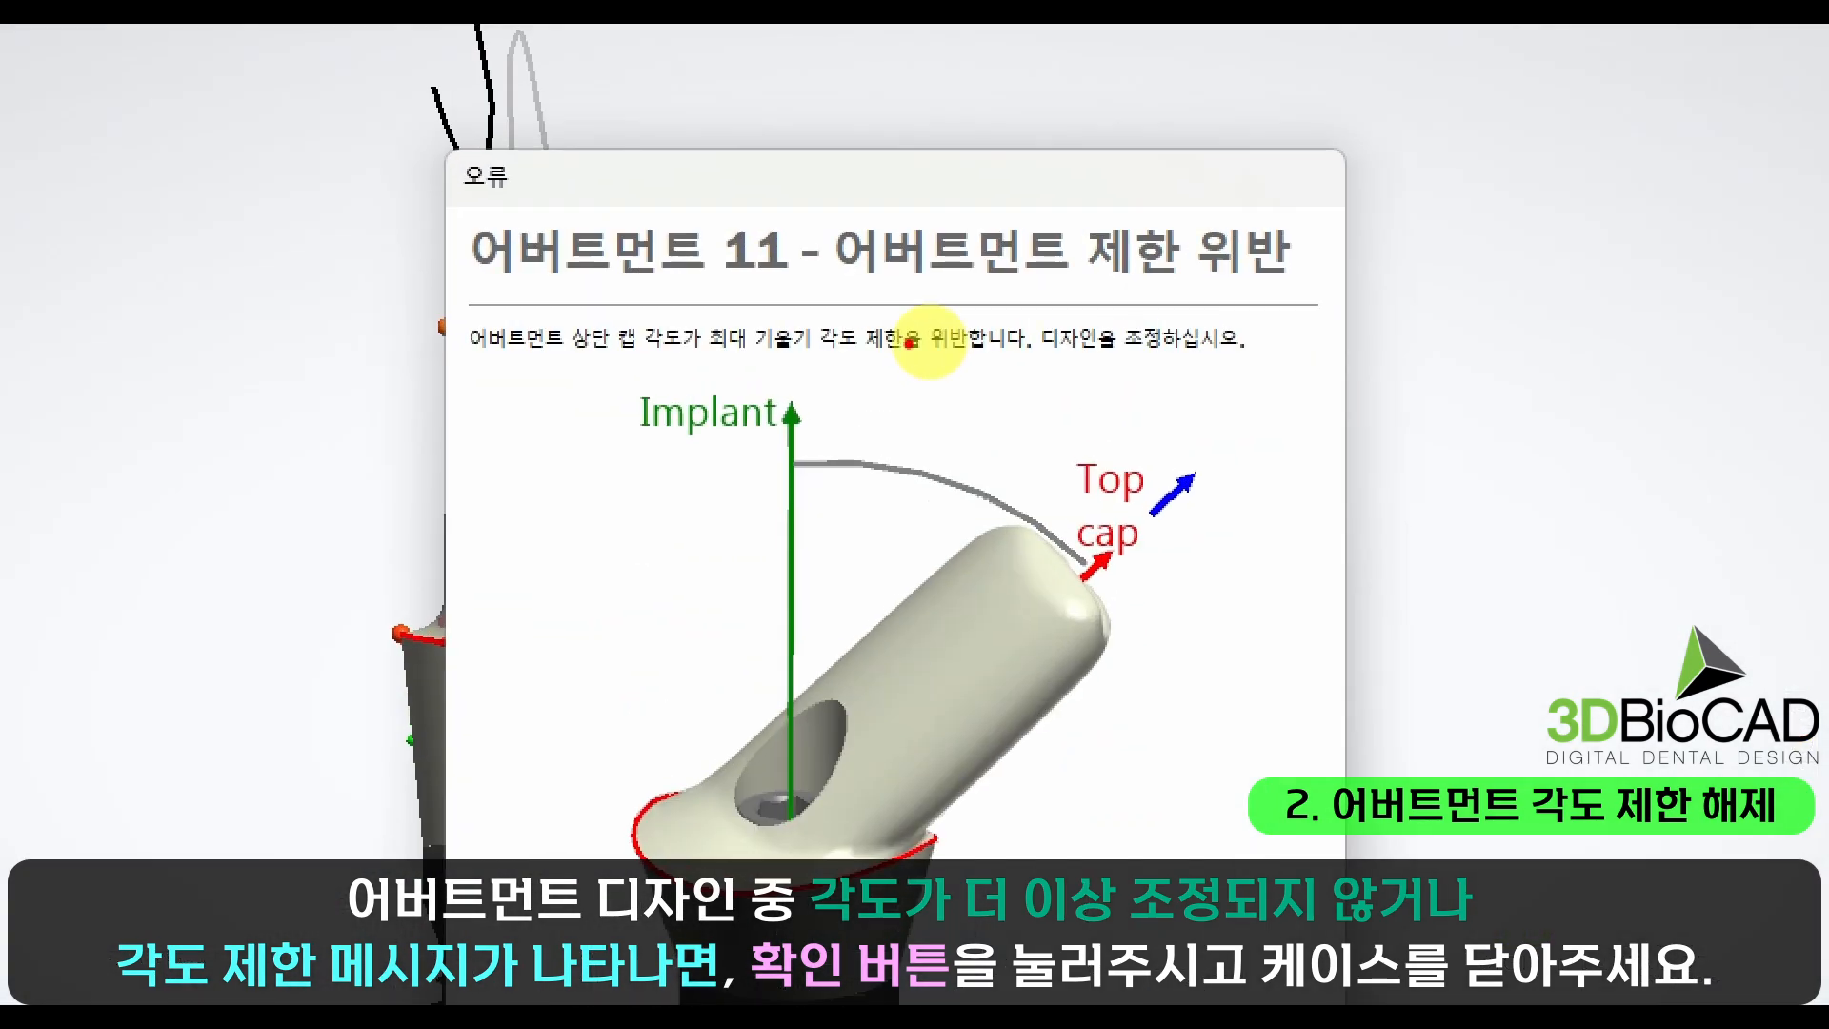
pyautogui.moveTo(817, 361); pyautogui.dragTo(975, 373)
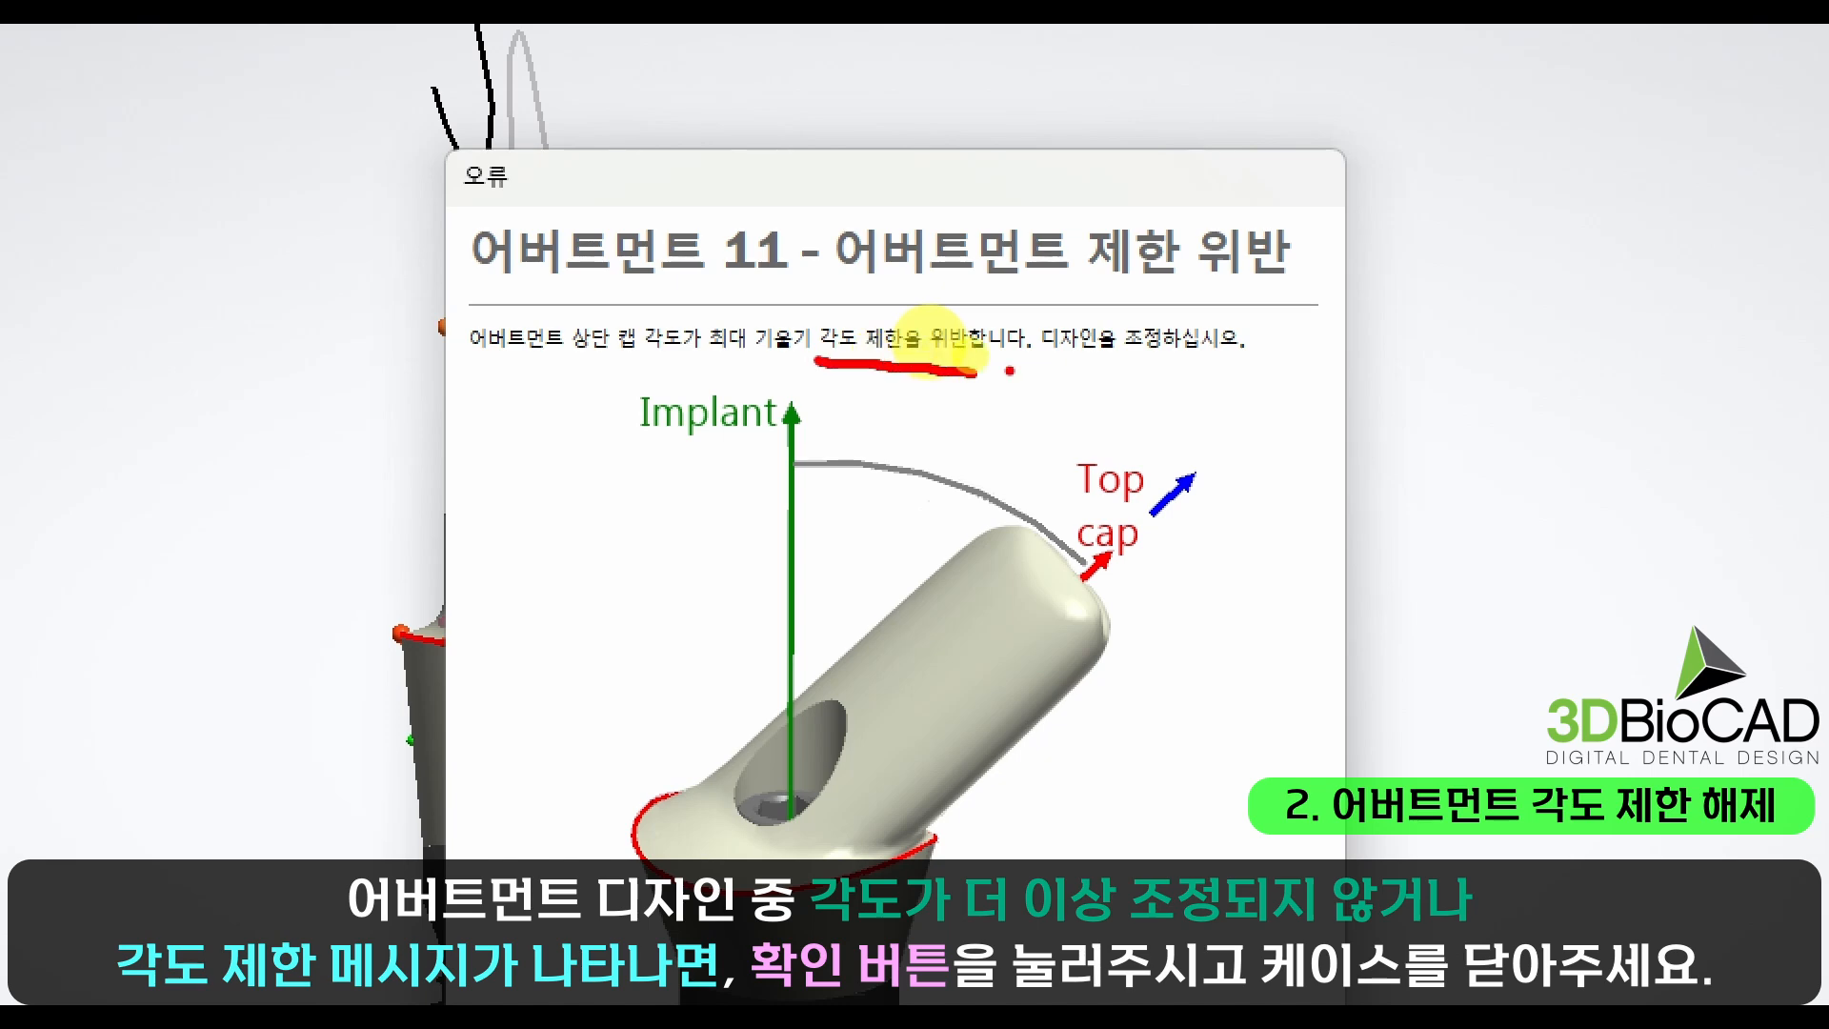
pyautogui.press('Escape')
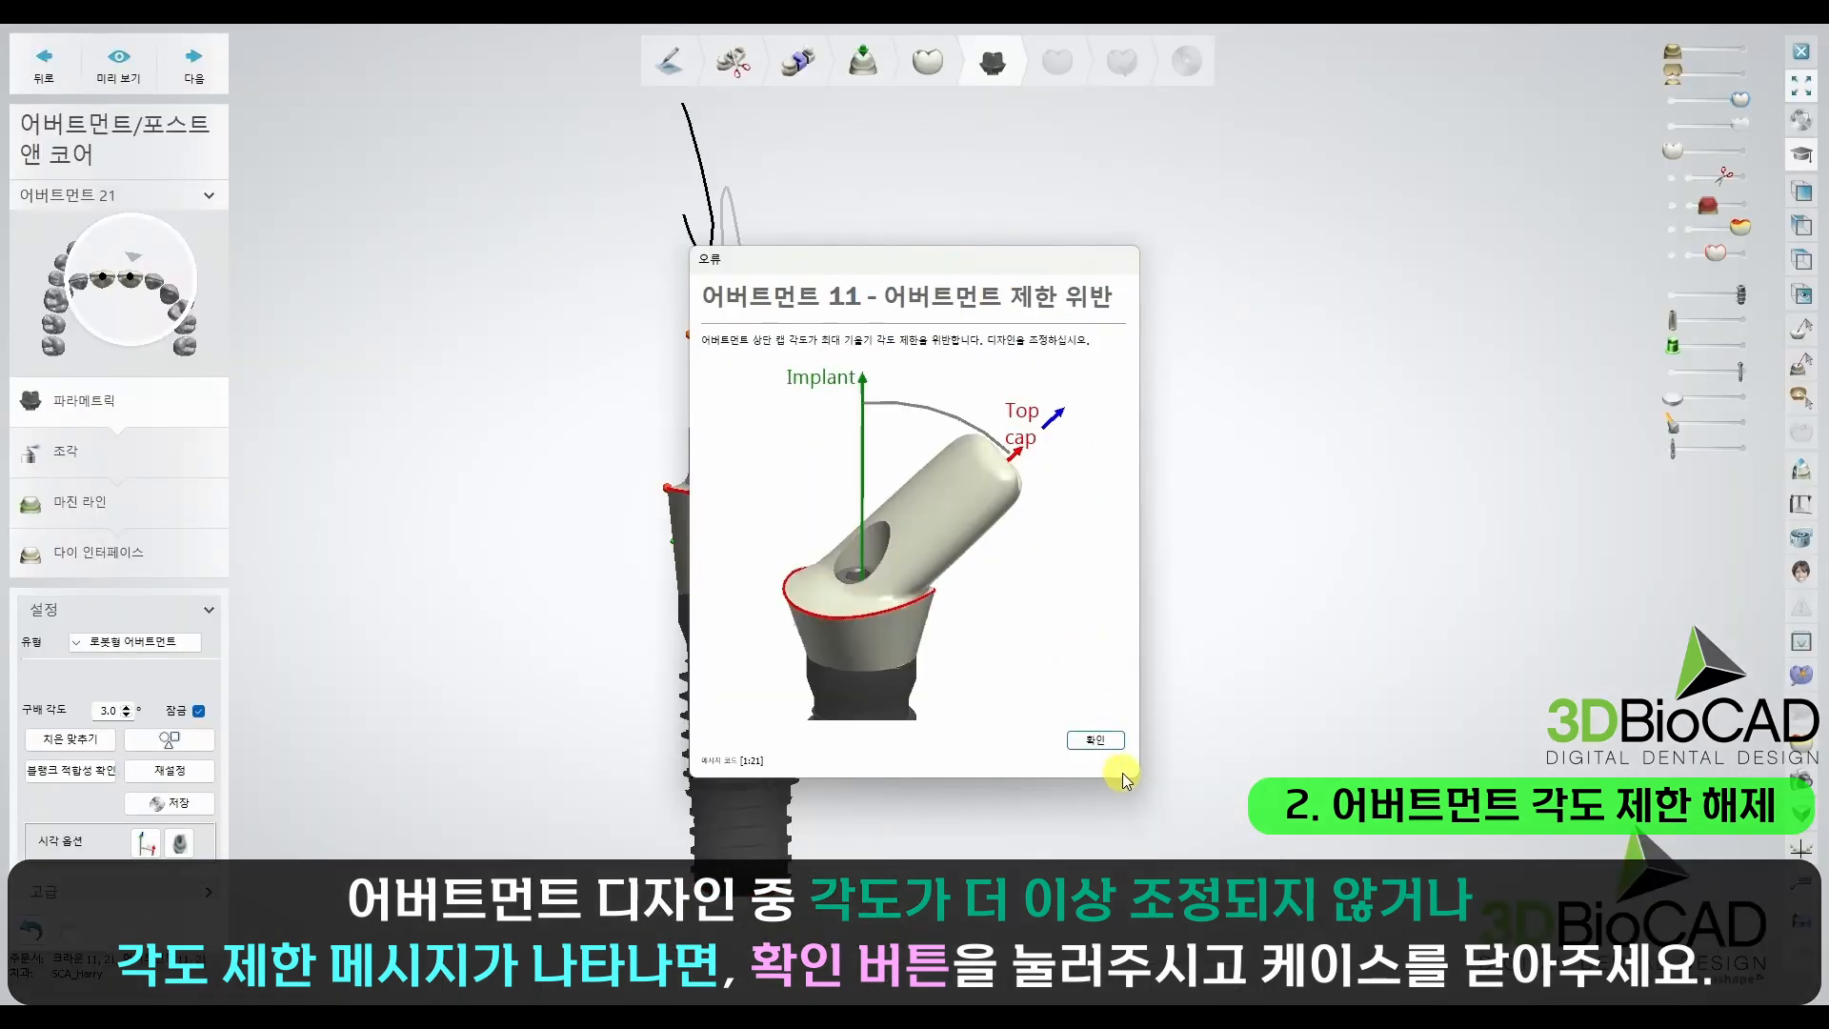
pyautogui.hotkey('ctrl', '1')
pyautogui.moveTo(1065, 695)
pyautogui.mouseDown()
pyautogui.moveTo(1102, 747)
pyautogui.moveTo(1140, 582)
pyautogui.mouseUp()
pyautogui.press('Escape')
pyautogui.click(1110, 738)
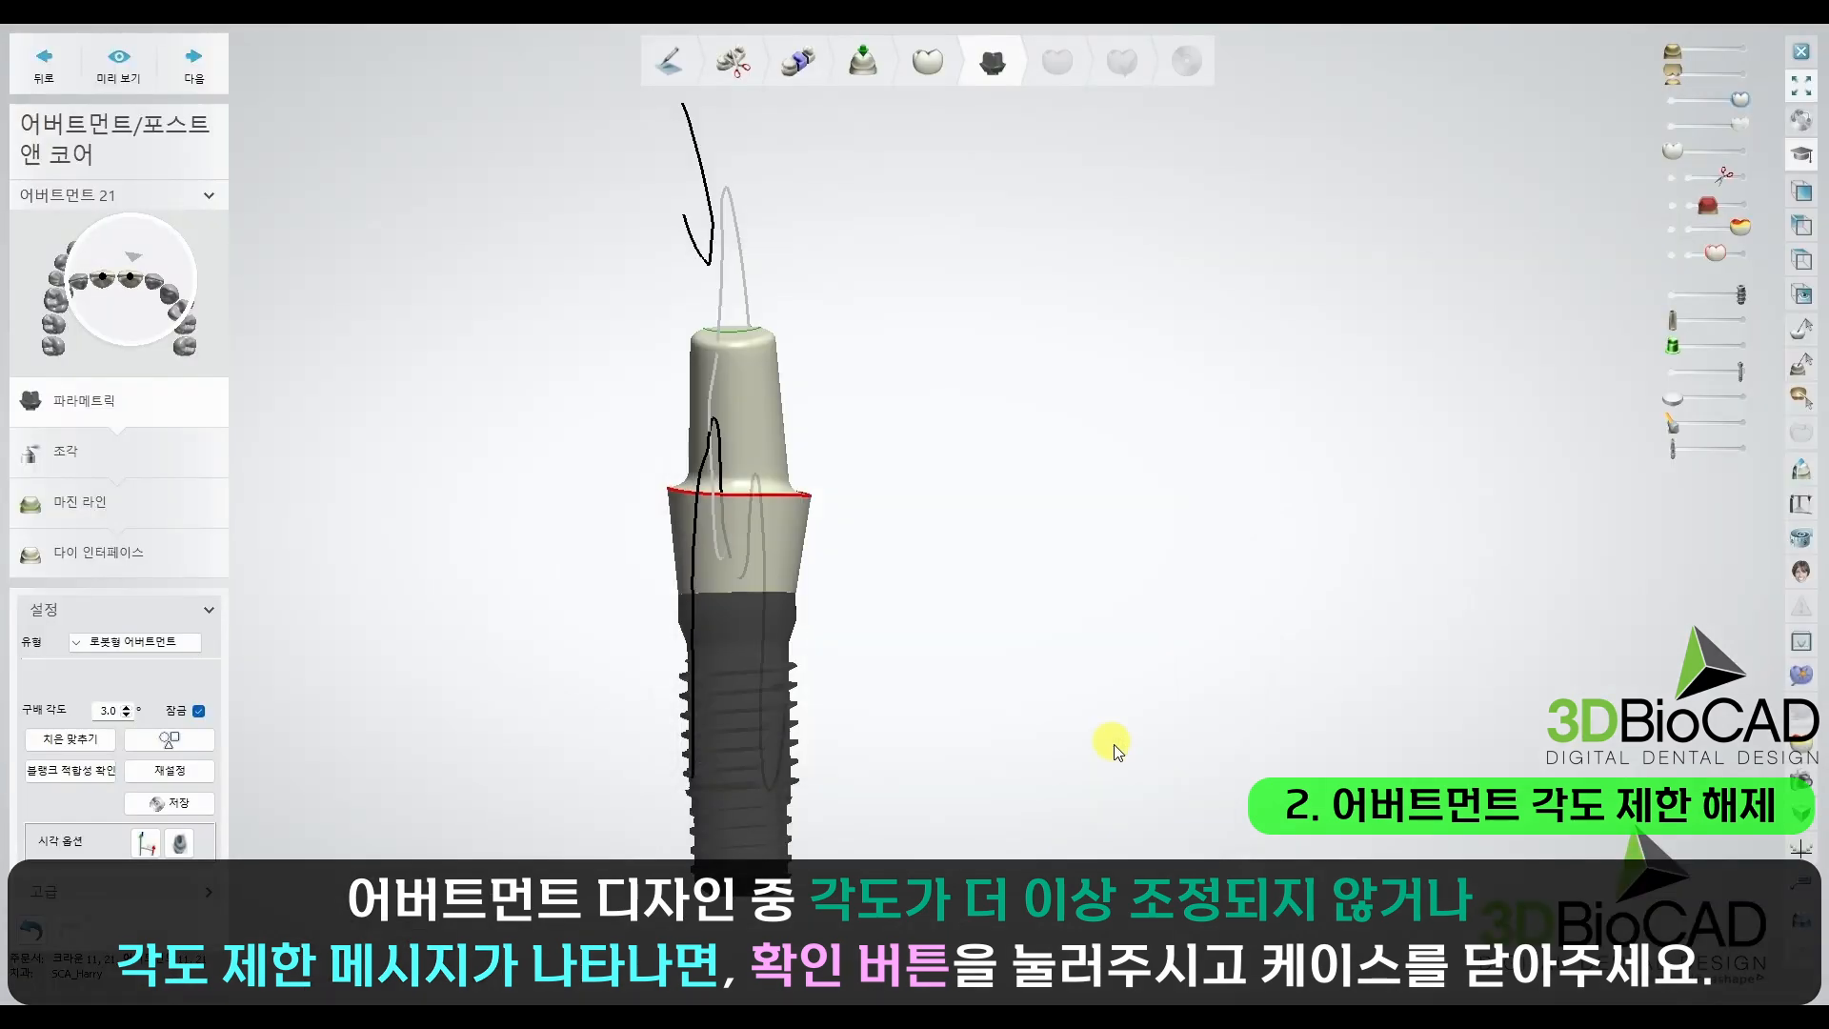
# Step: Close the case with its design saved, and acknowledge the missing output file notice
pyautogui.click(1801, 50)
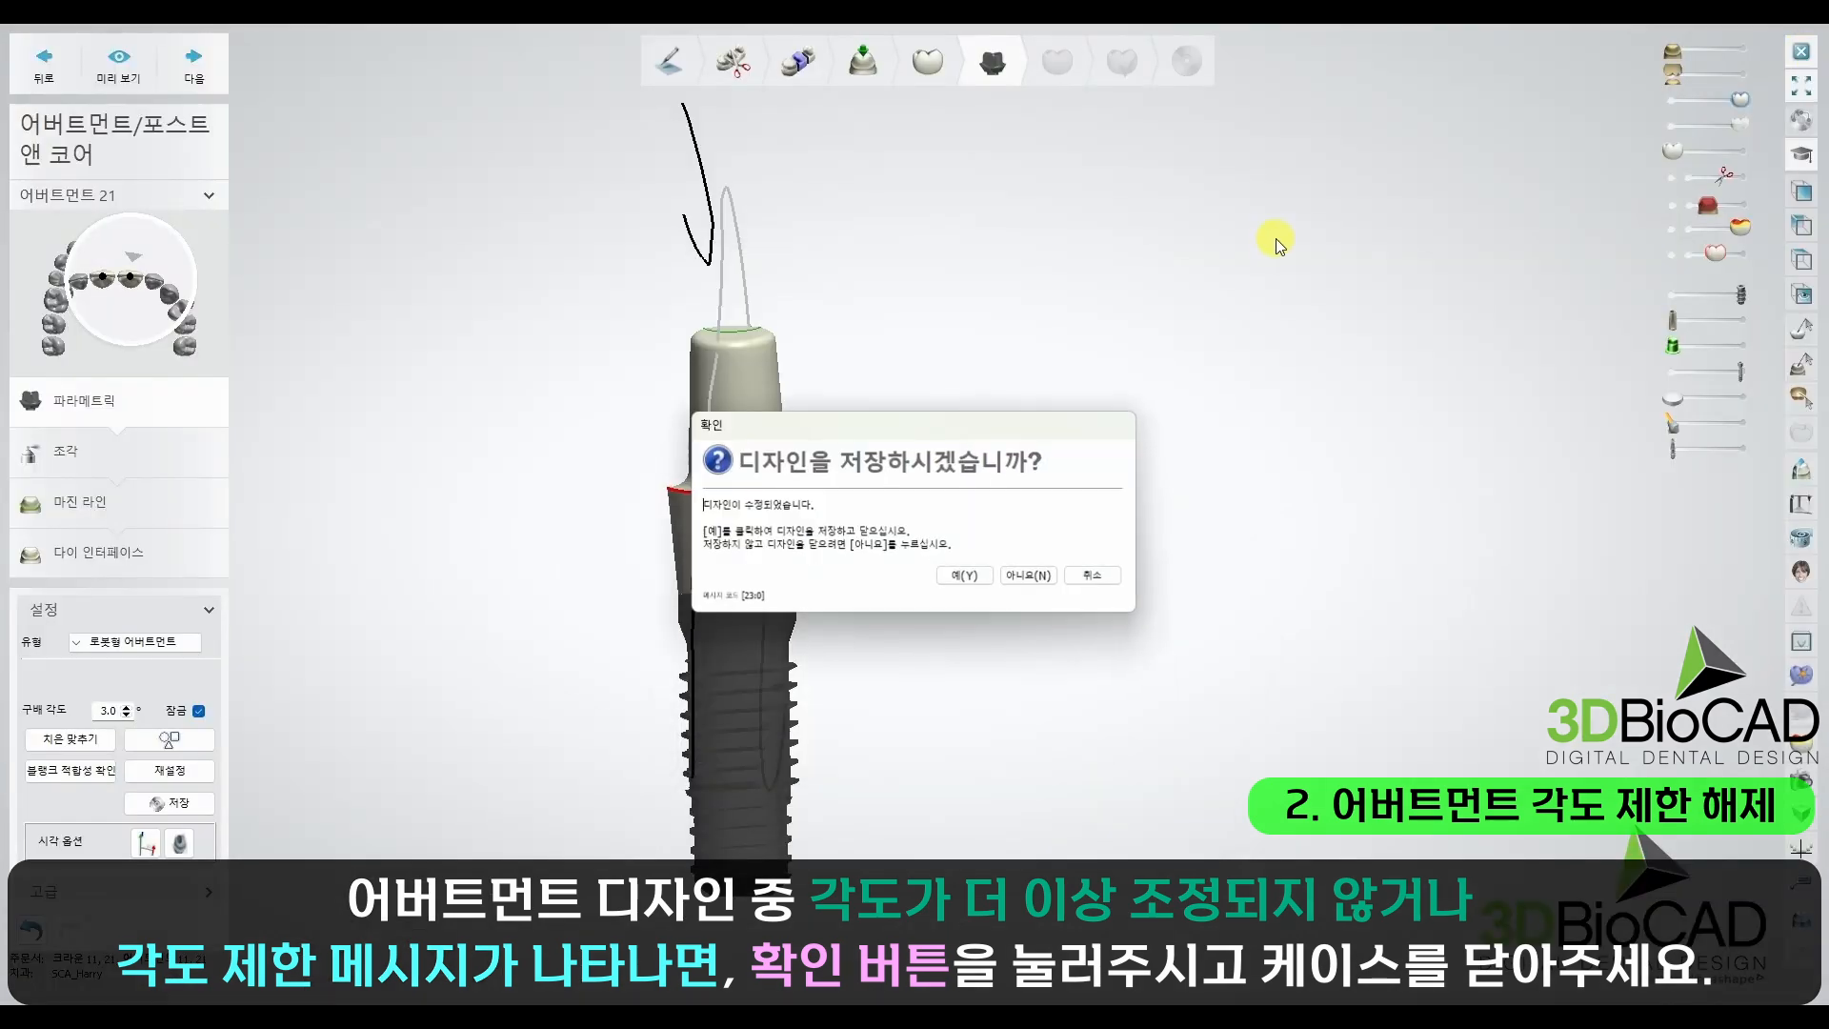
pyautogui.click(962, 578)
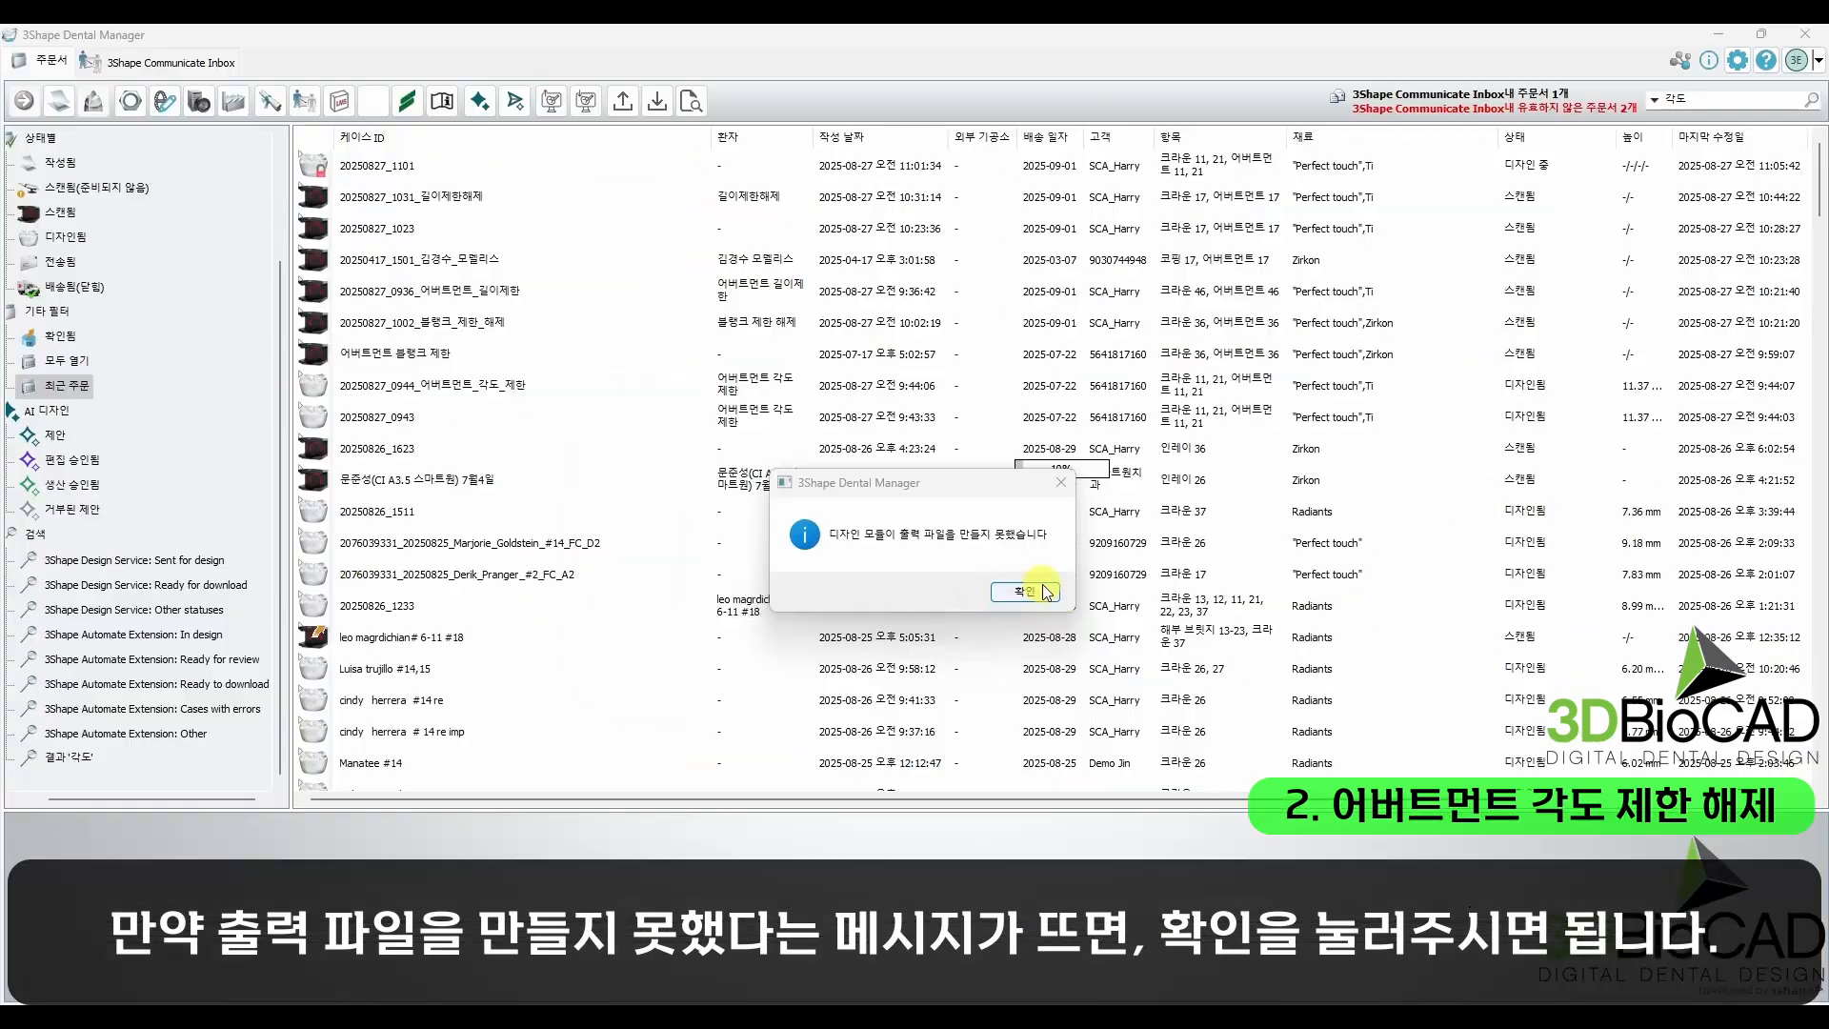
pyautogui.click(1048, 589)
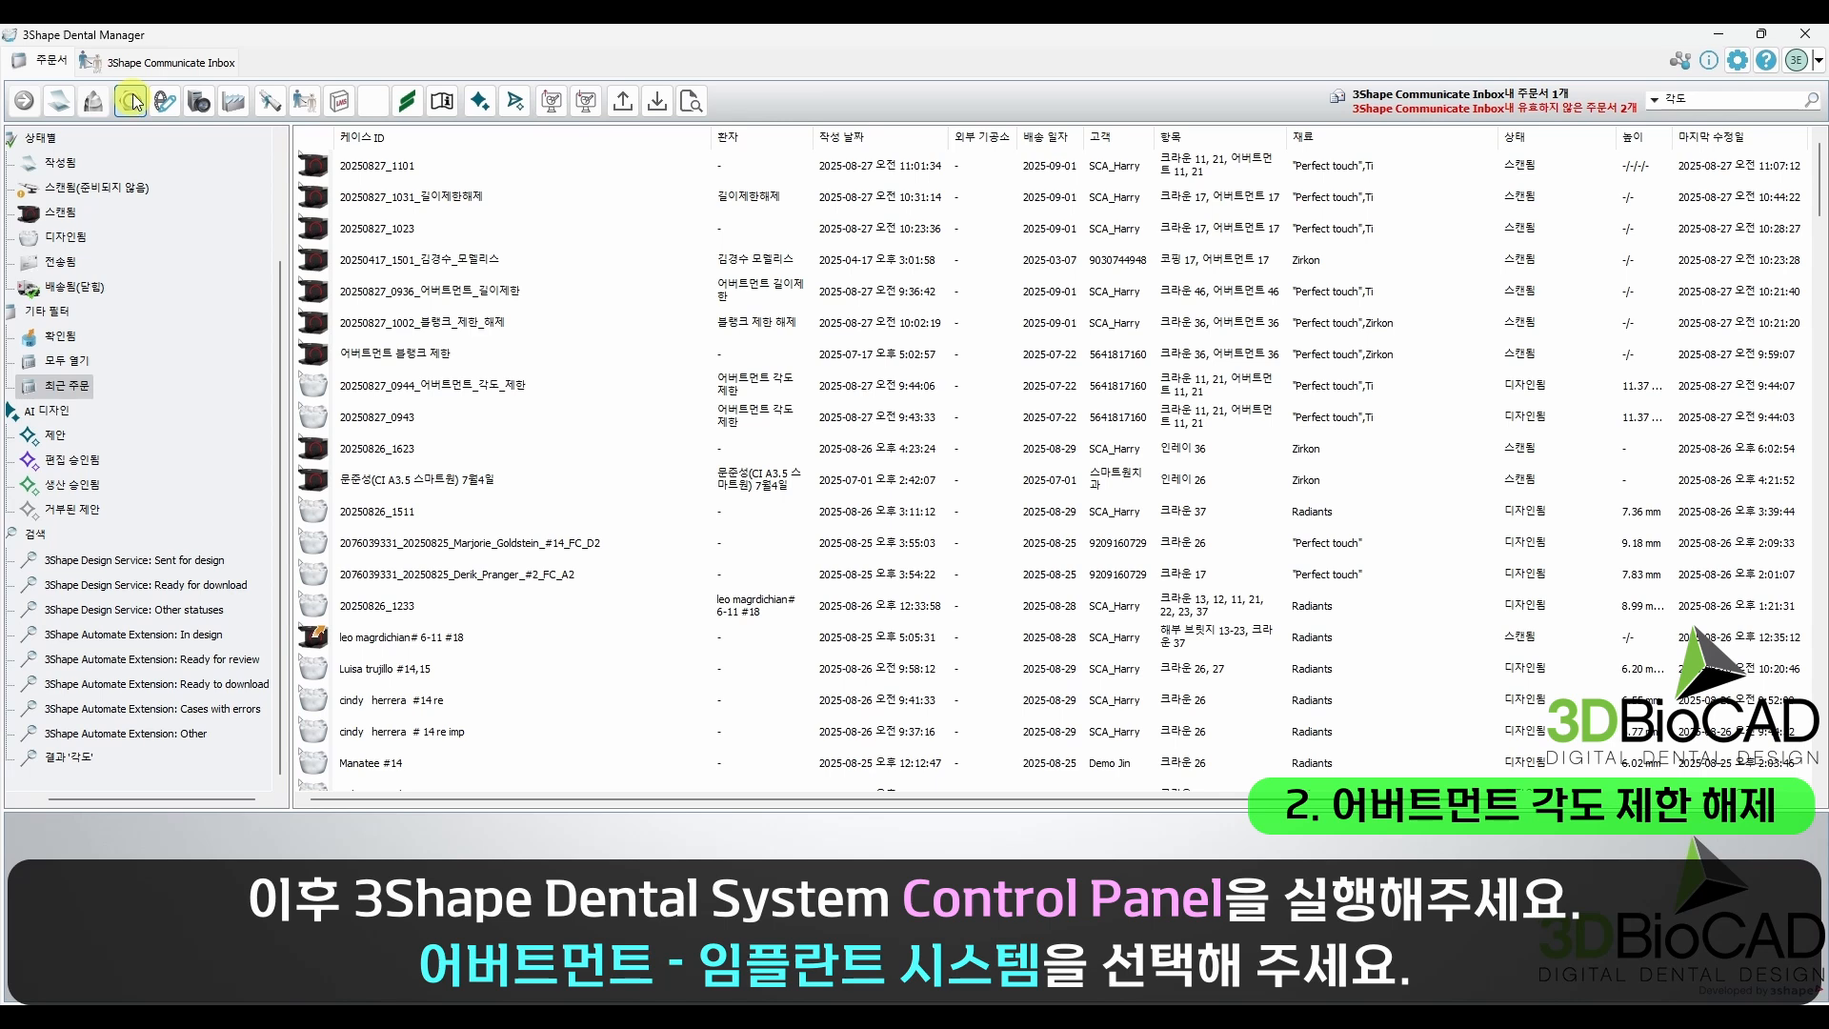
# Step: Open Dental System Control Panel and go to the implant systems (임플란트 시스템) under abutments
pyautogui.click(133, 99)
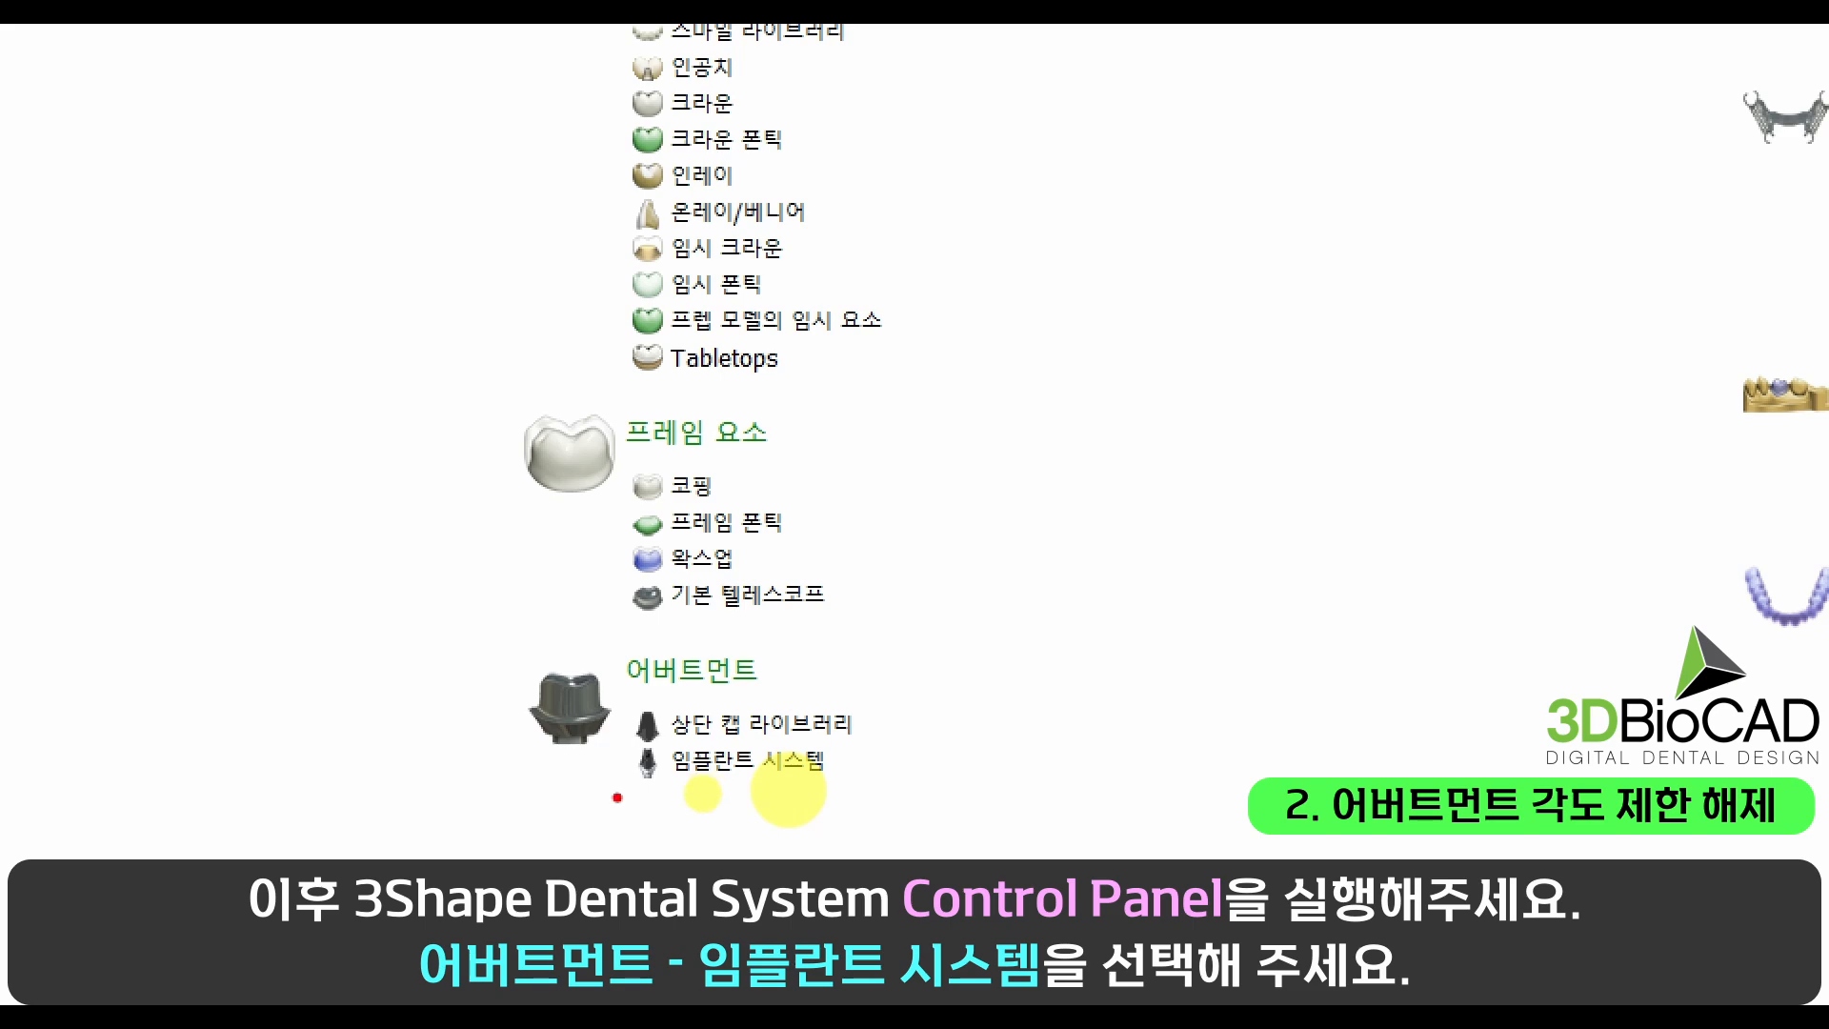
pyautogui.moveTo(618, 797); pyautogui.dragTo(866, 783)
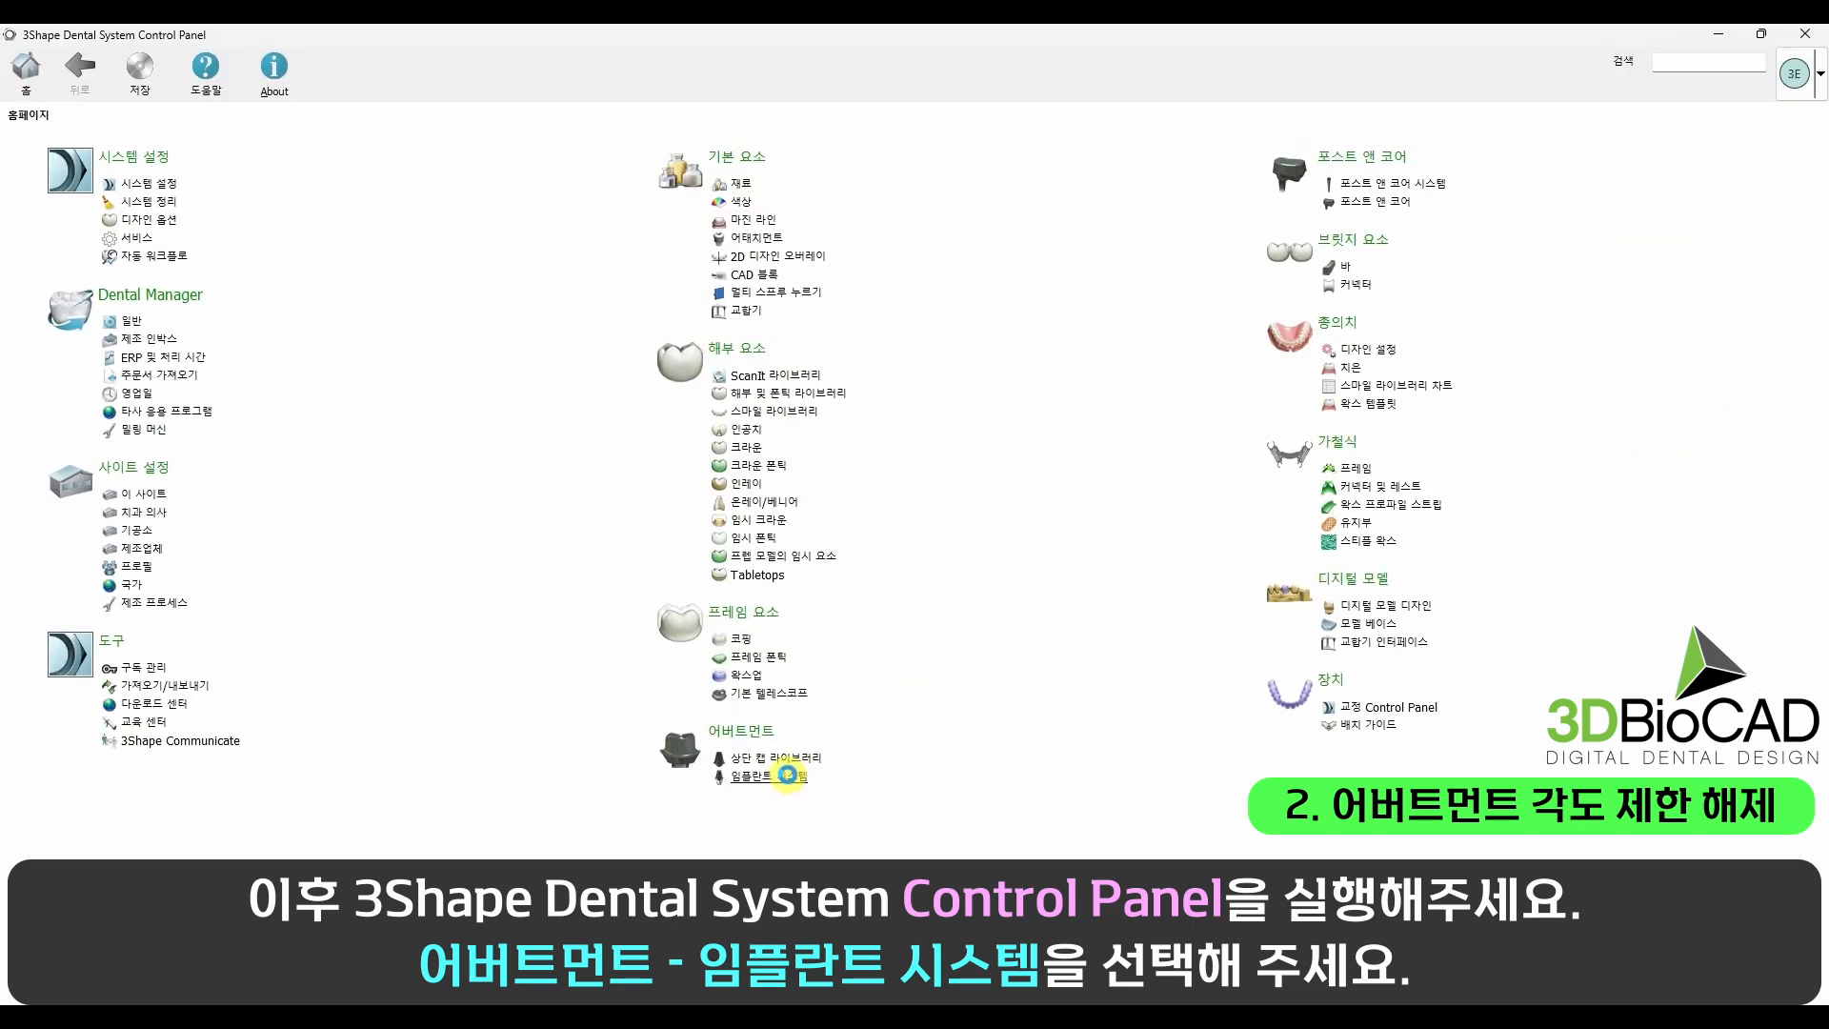
pyautogui.click(787, 775)
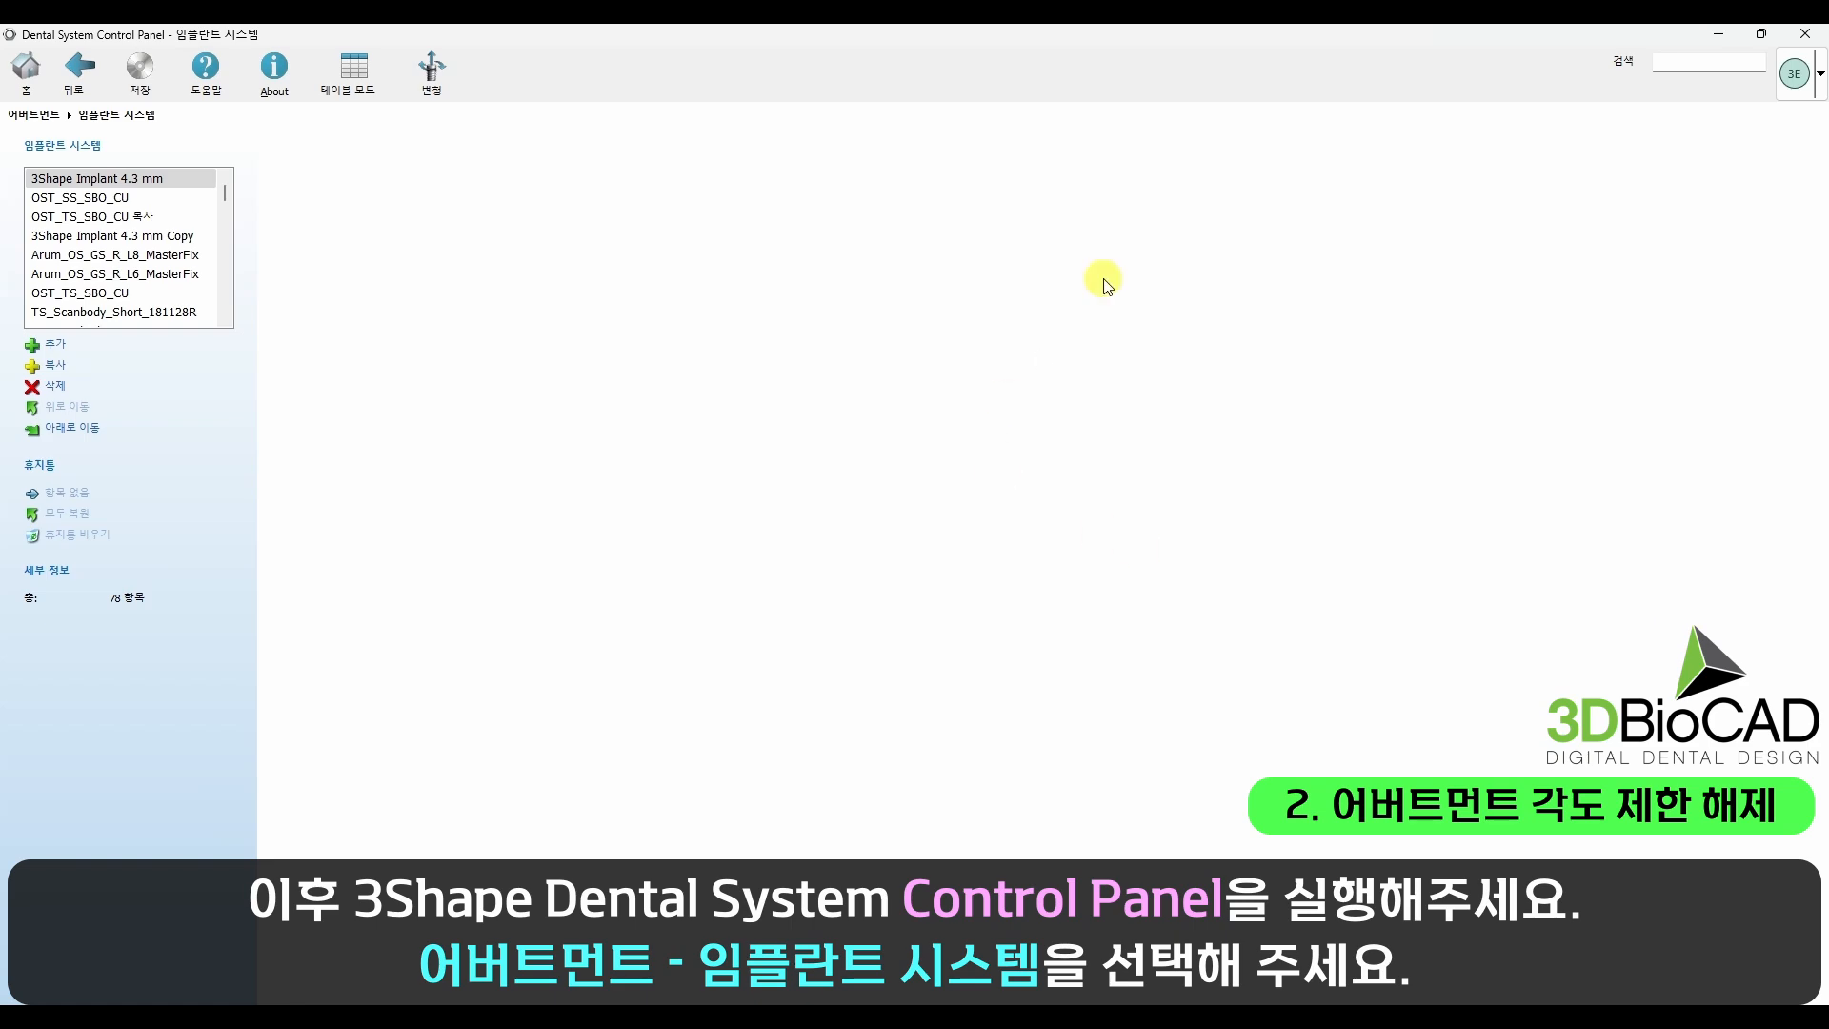
# Step: Open the 1 pcs Abutment 4.3 mm kit of the 3Shape Implant 4.3 mm system for editing
pyautogui.click(358, 378)
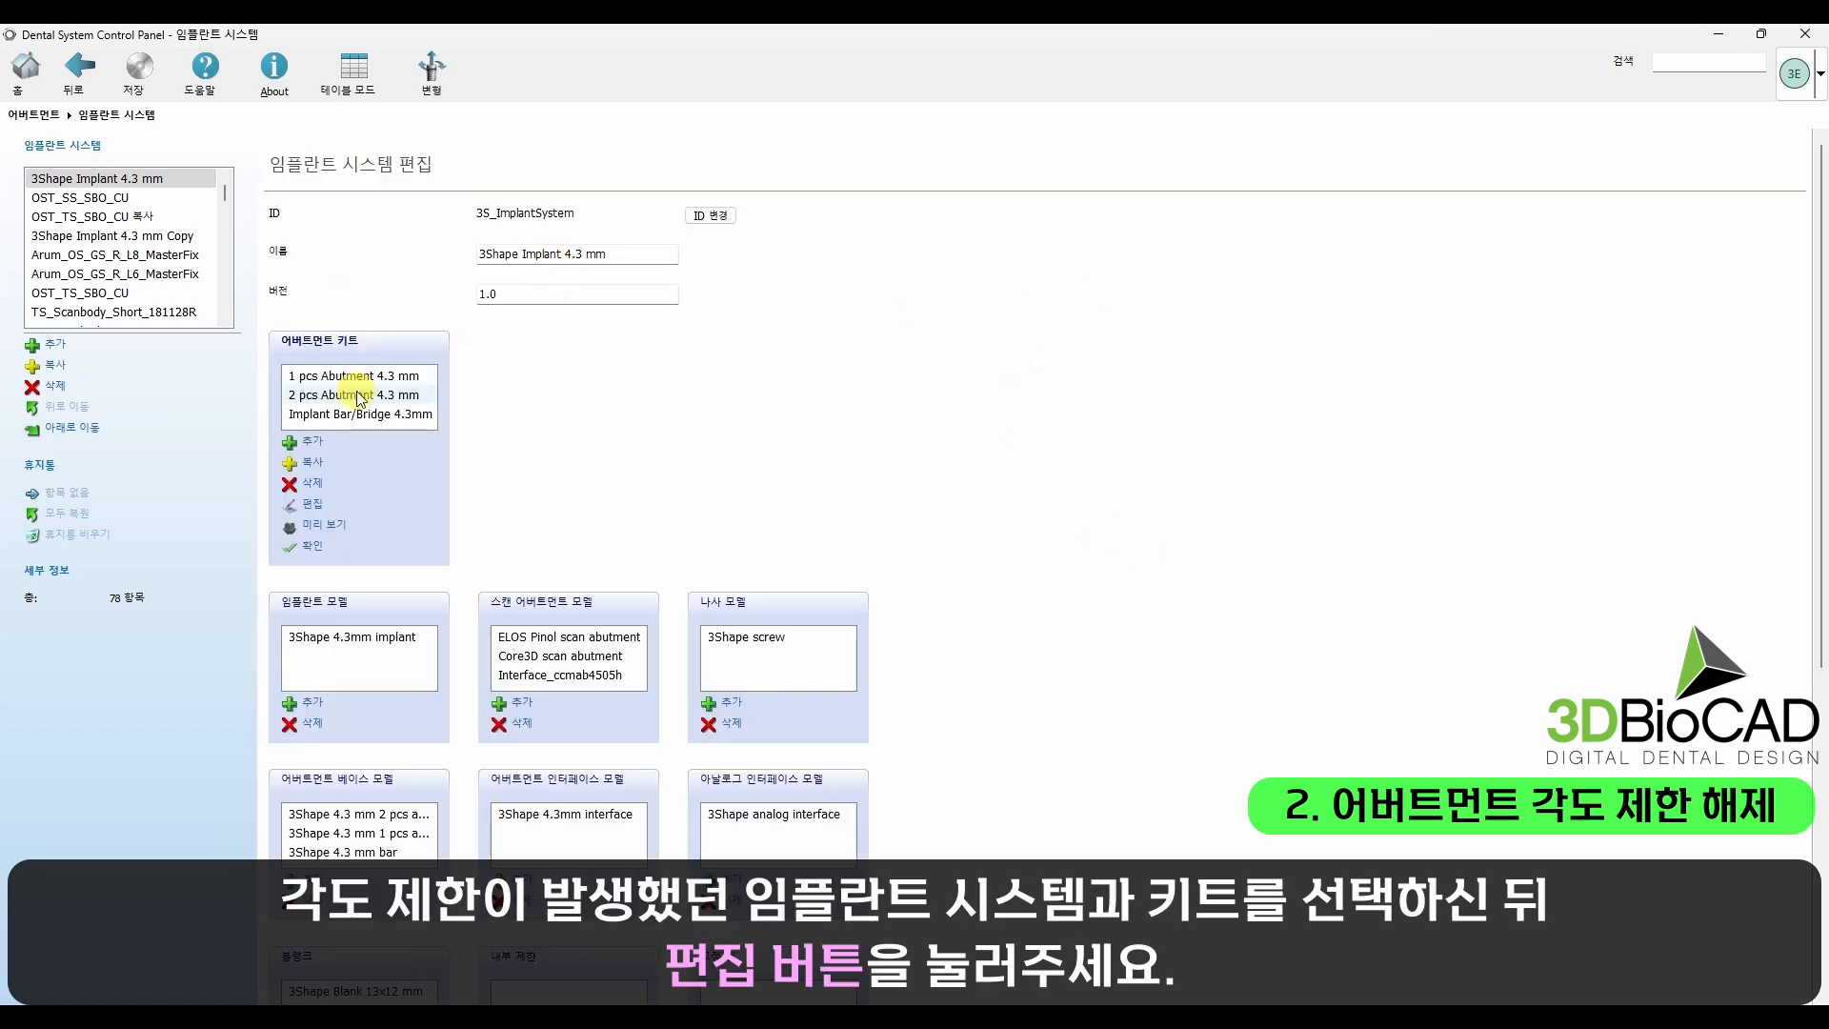
pyautogui.hotkey('ctrl', '1')
pyautogui.click(294, 516)
pyautogui.moveTo(244, 522)
pyautogui.mouseDown()
pyautogui.moveTo(409, 522)
pyautogui.moveTo(436, 402)
pyautogui.mouseUp()
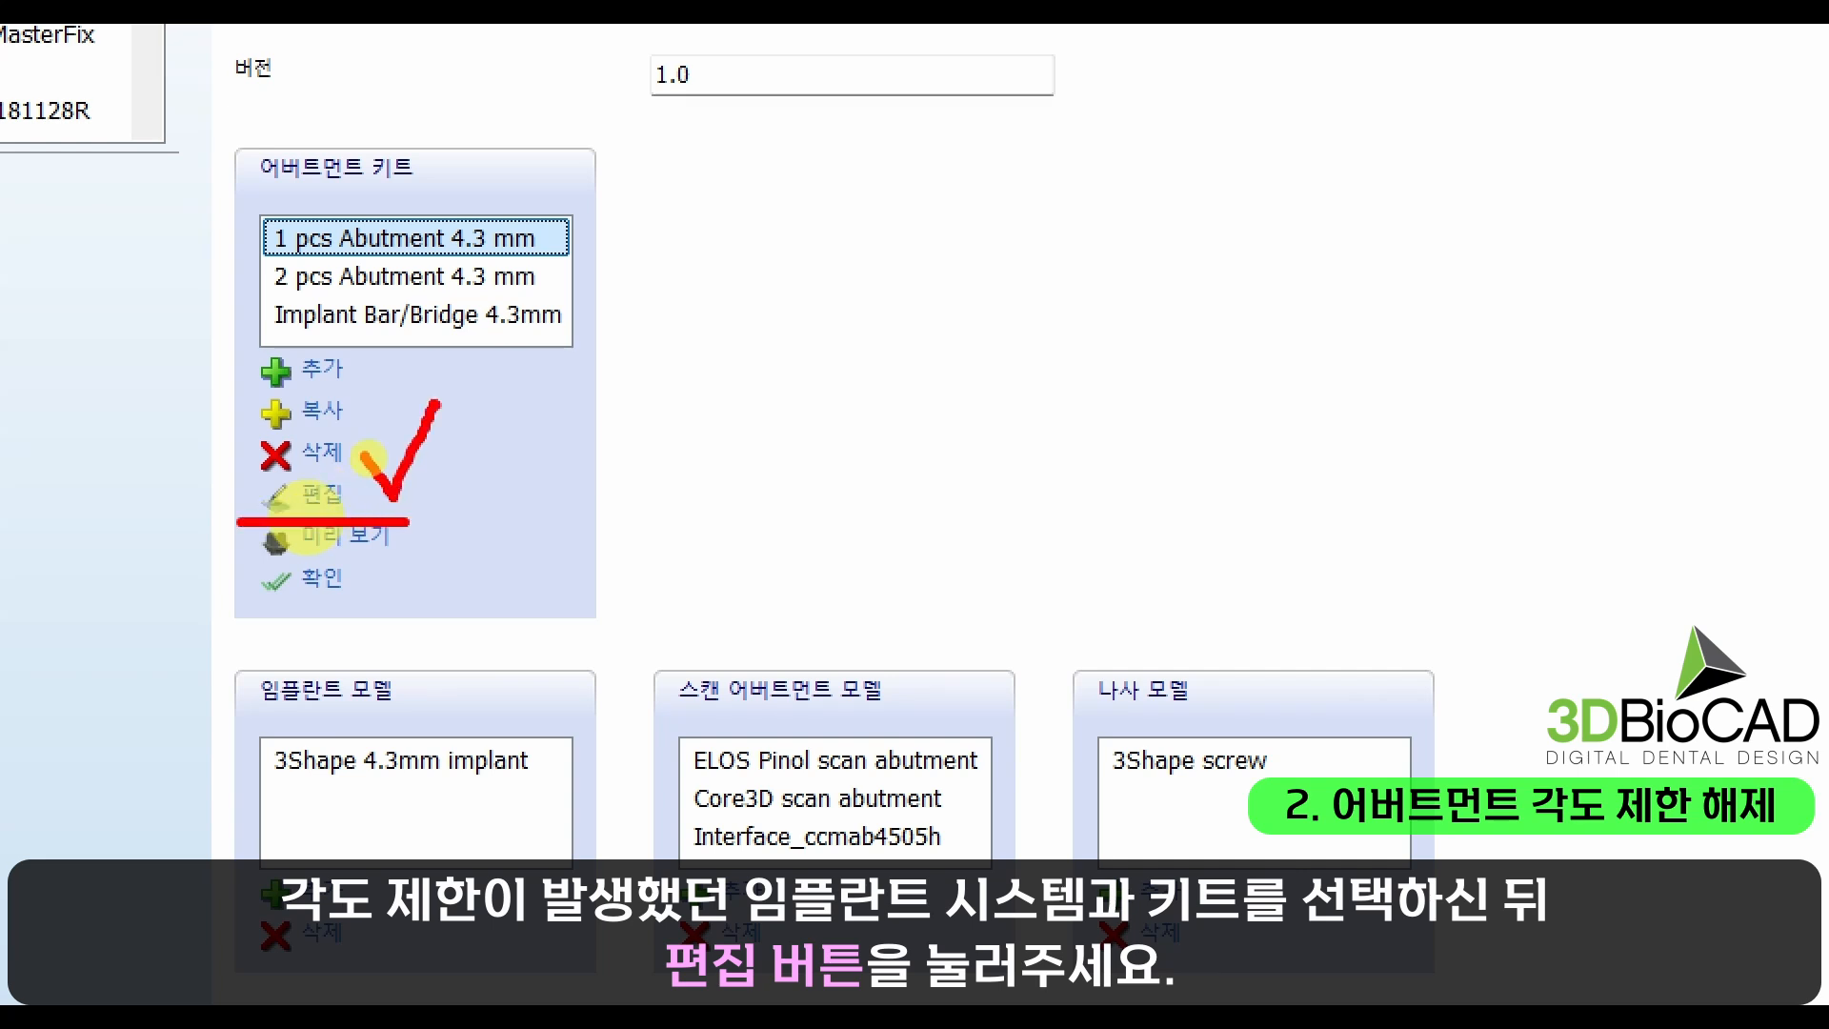
pyautogui.press('Escape')
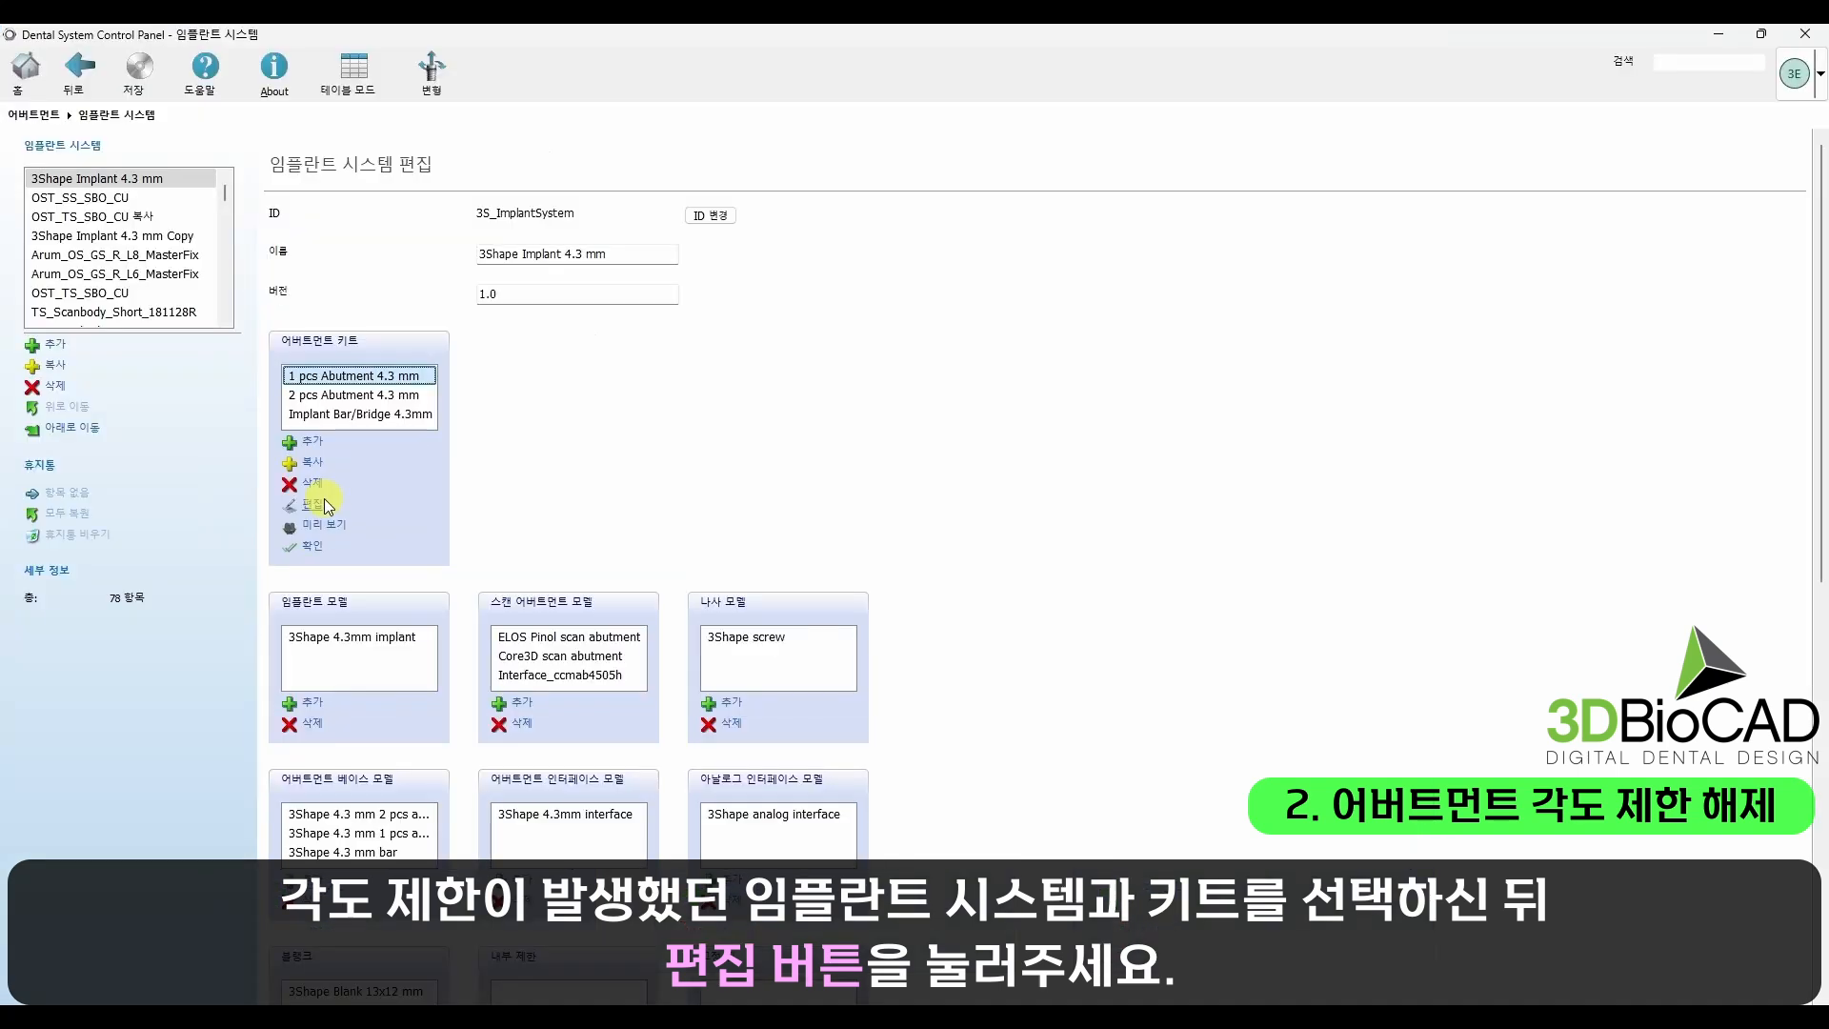
pyautogui.click(391, 515)
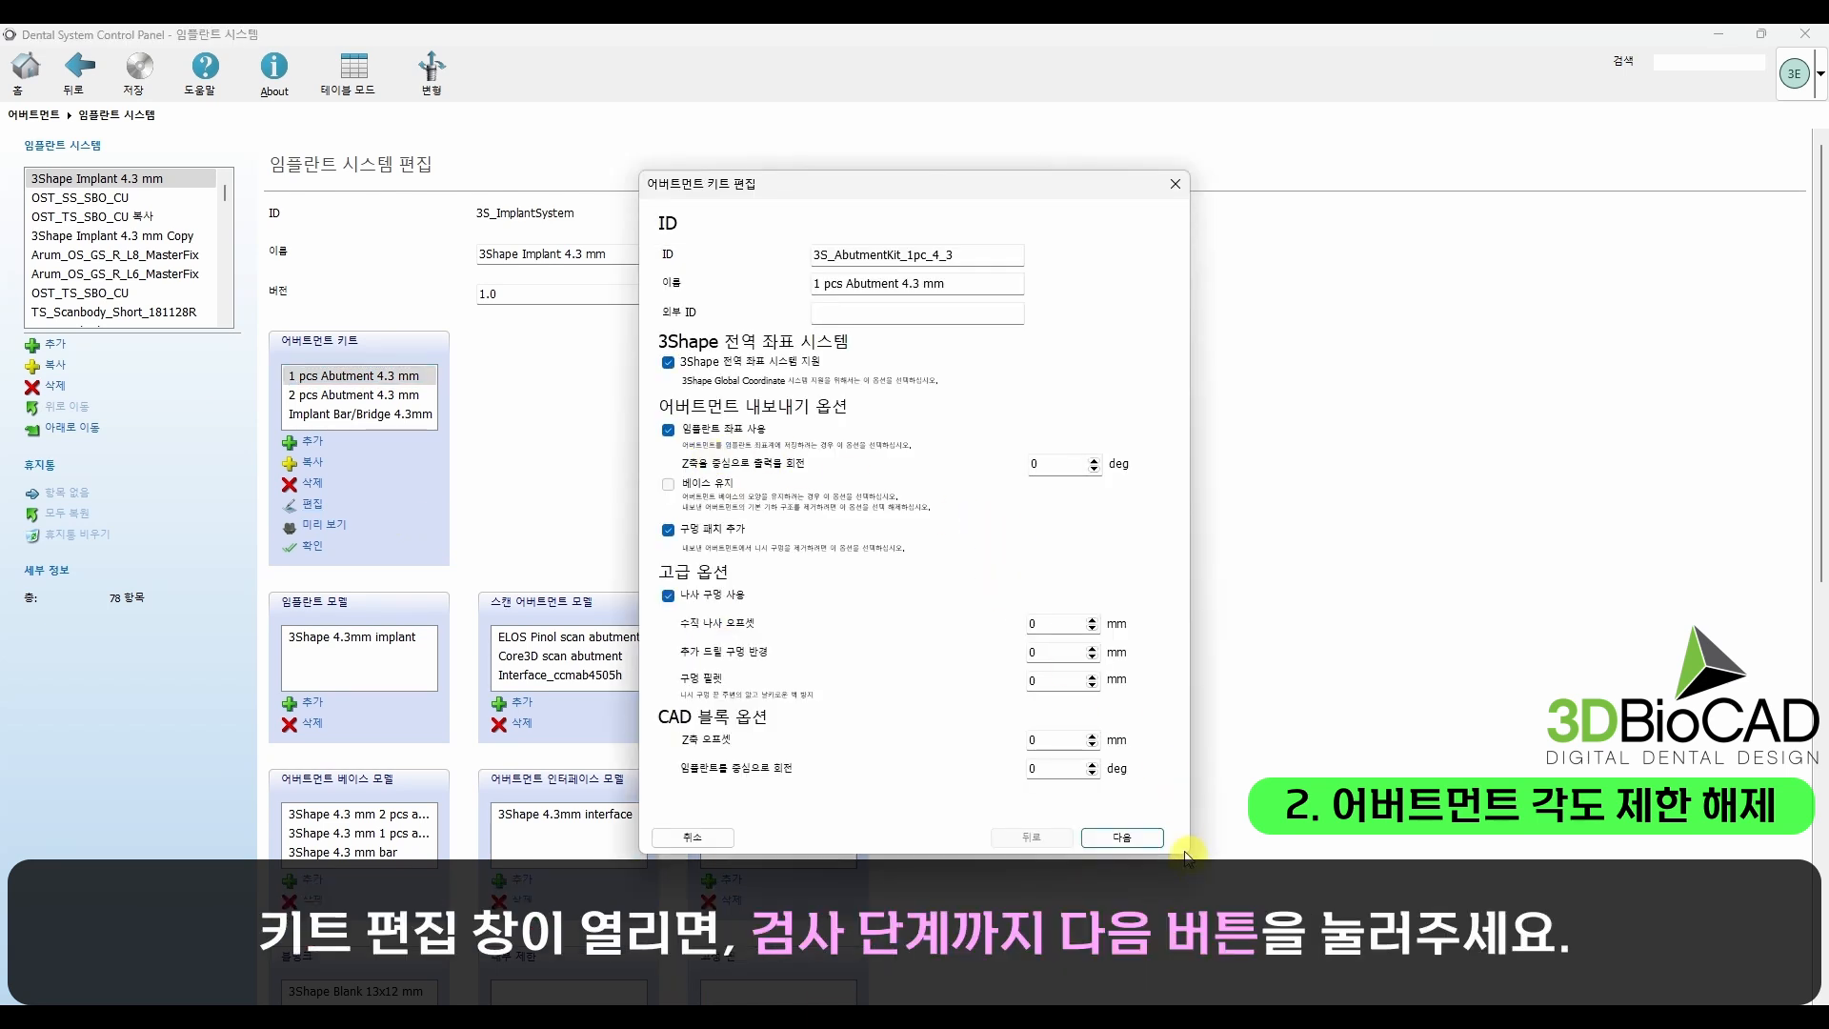
# Step: Advance through the abutment kit settings to the validation (검사) stage, keeping the existing options
pyautogui.hotkey('ctrl', '1')
pyautogui.click(1134, 840)
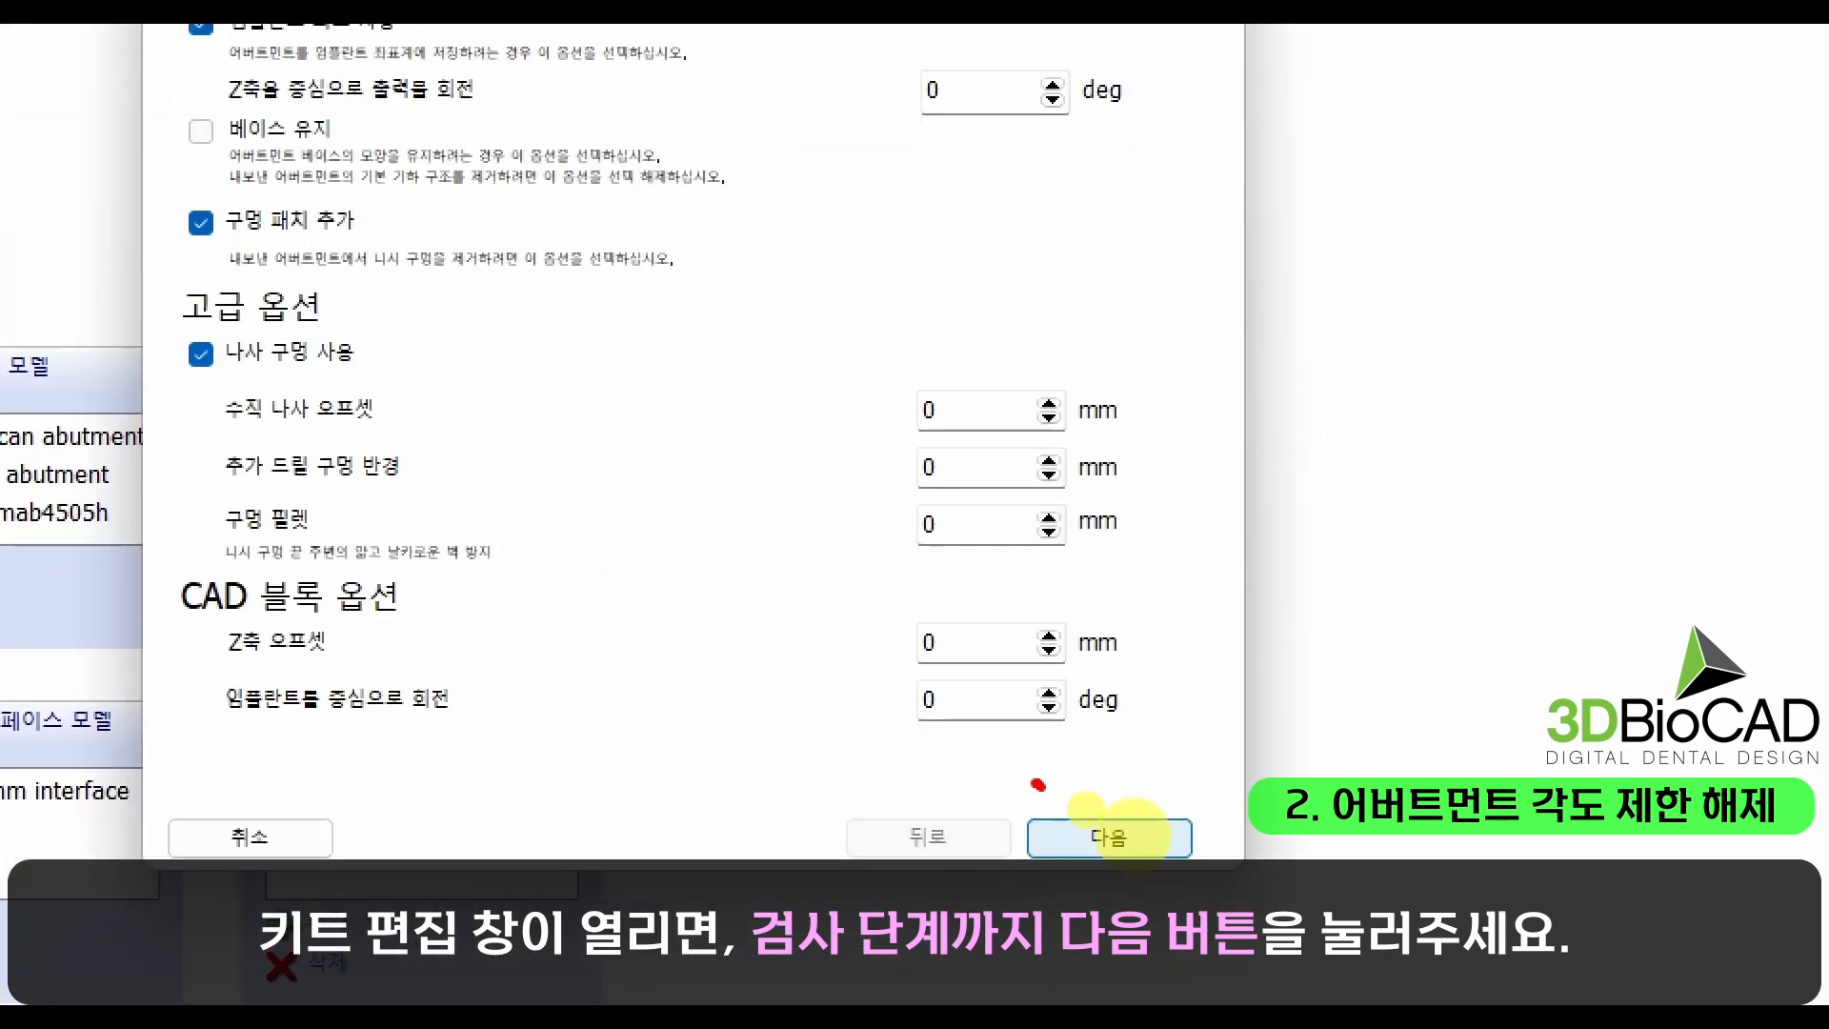
pyautogui.moveTo(1086, 811); pyautogui.dragTo(1133, 779)
pyautogui.press('Escape')
pyautogui.click(1150, 839)
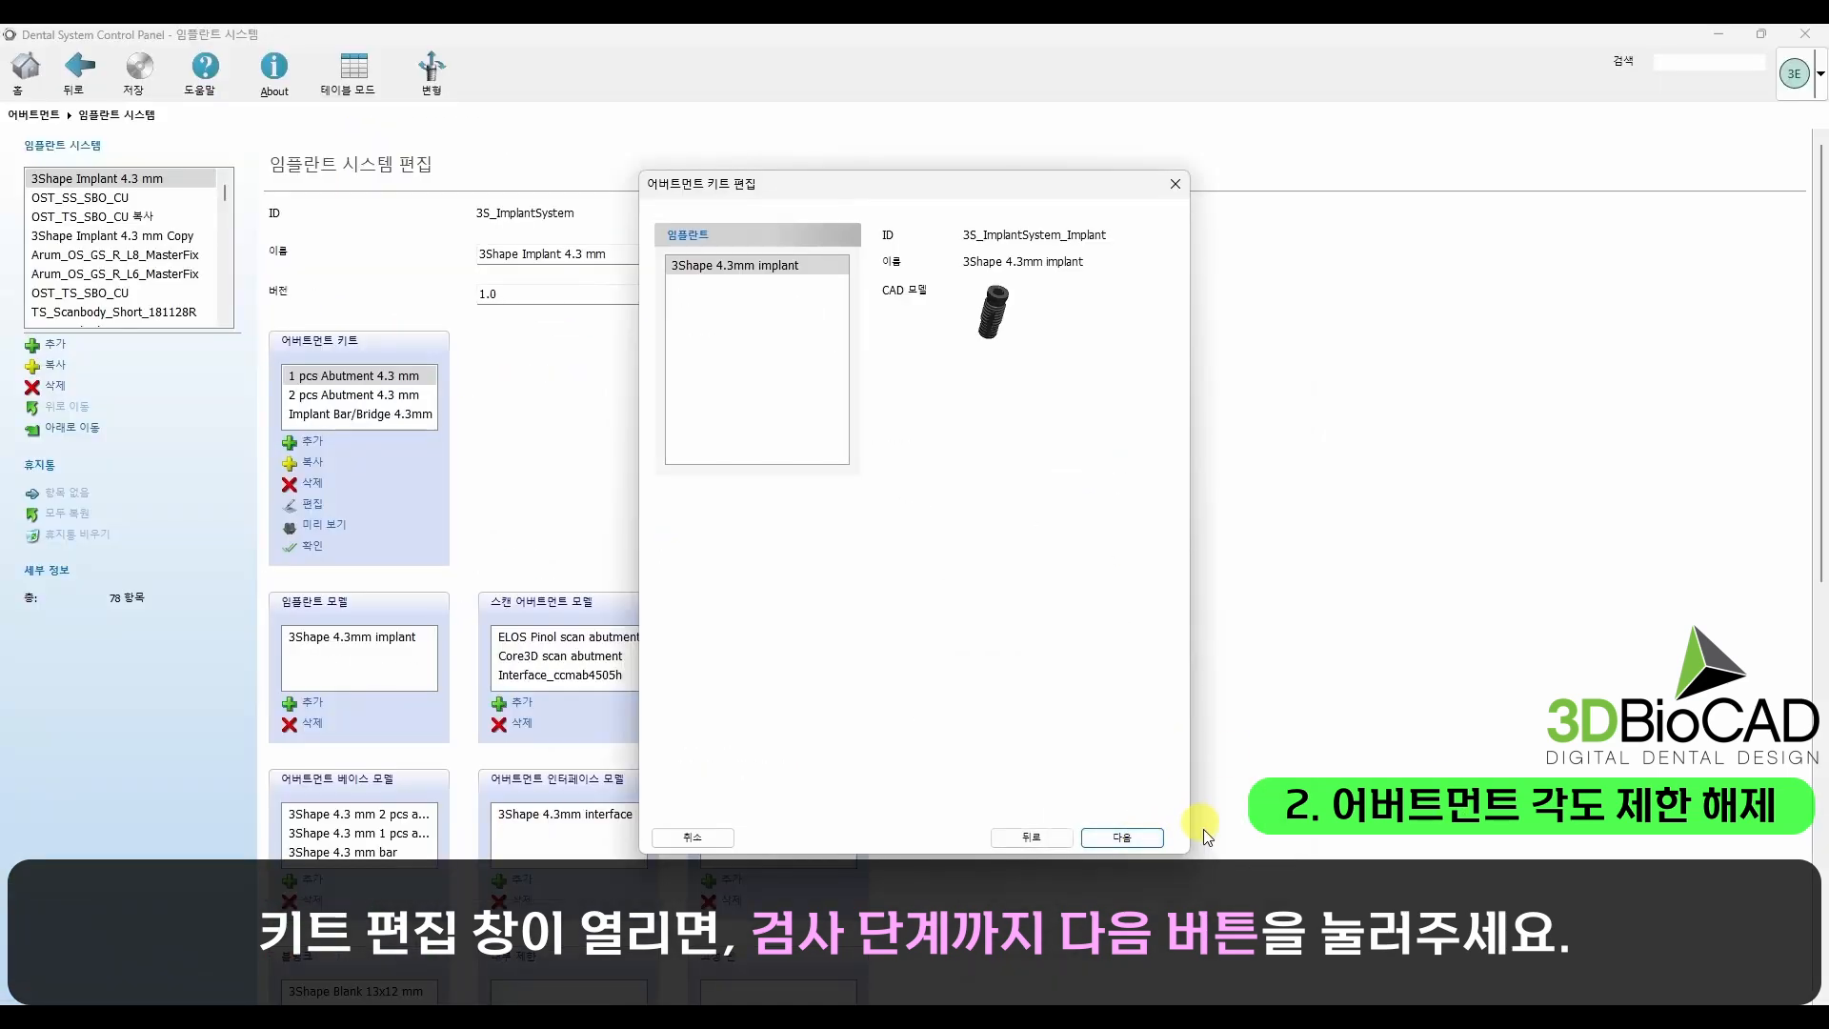
pyautogui.click(1155, 840)
pyautogui.click(1154, 838)
pyautogui.click(1154, 838)
pyautogui.click(1154, 839)
pyautogui.click(1154, 838)
pyautogui.click(1154, 839)
pyautogui.click(1154, 838)
pyautogui.click(1154, 838)
pyautogui.click(1154, 838)
pyautogui.click(1154, 839)
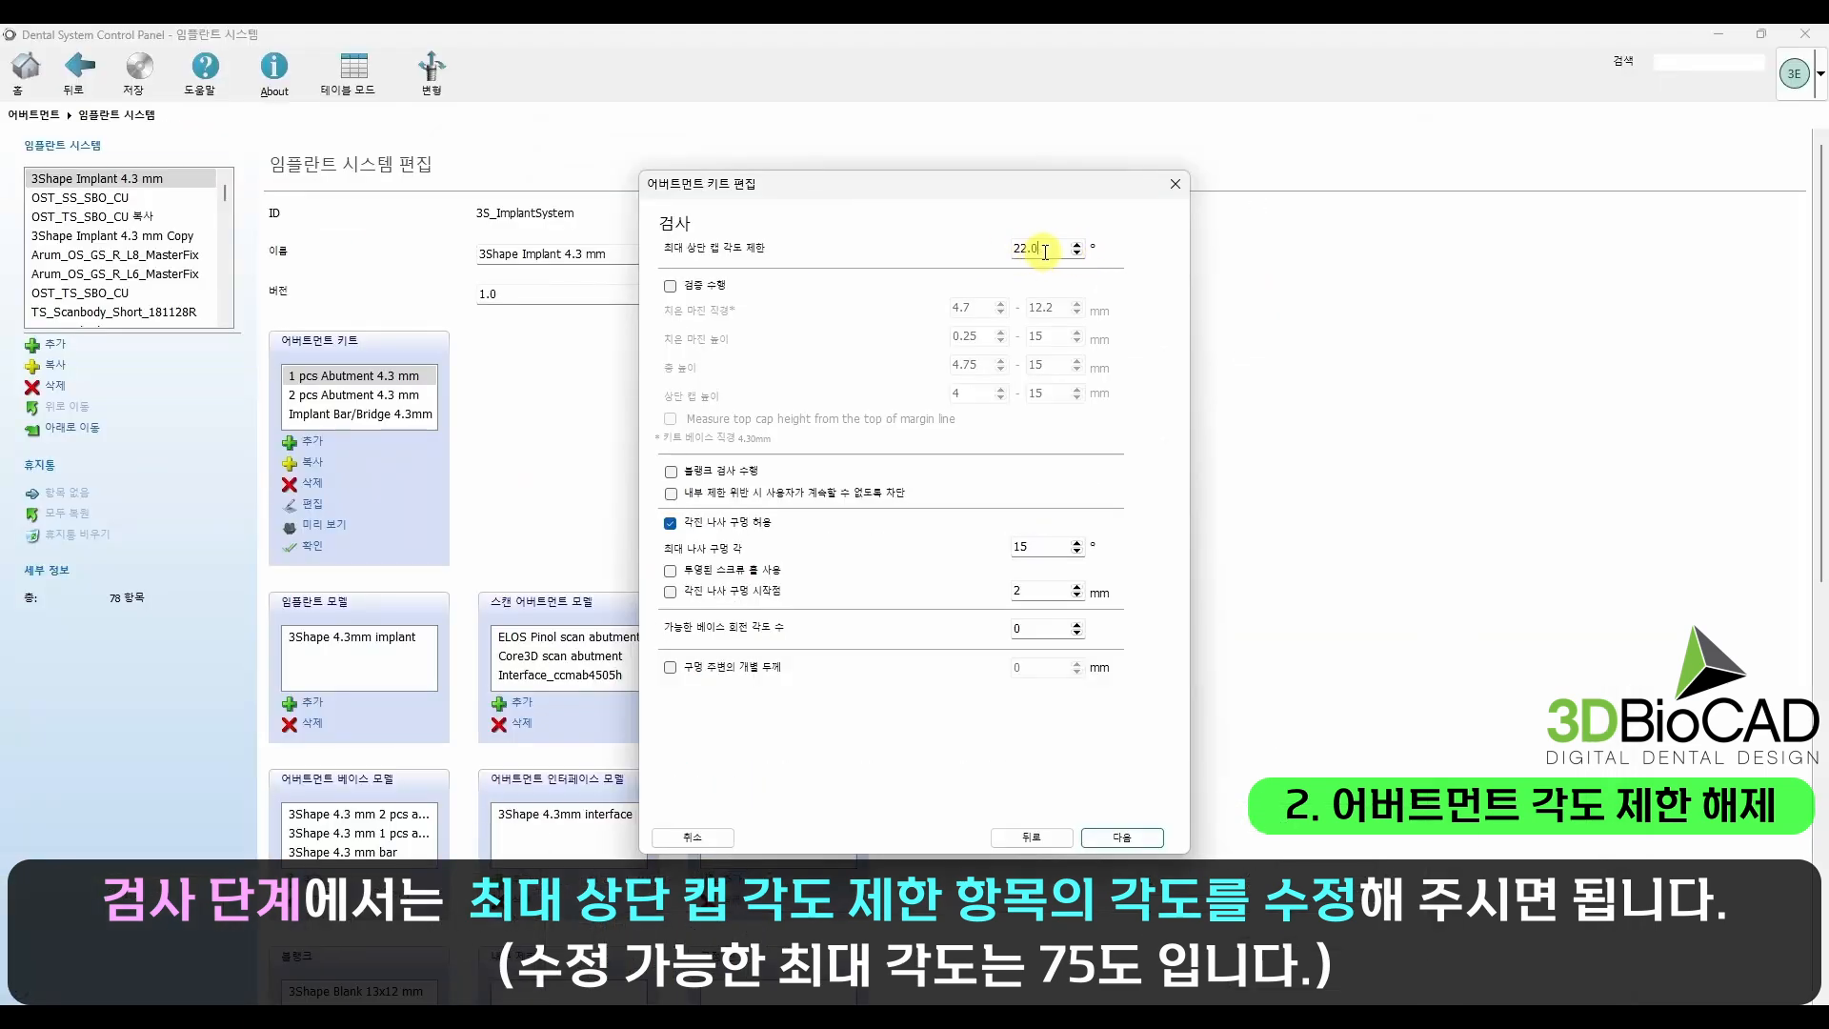
# Step: Edit the kit's maximum top cap angle limit (최대 상단 캡 각도 제한) and complete the remaining kit settings
pyautogui.doubleClick(1045, 251)
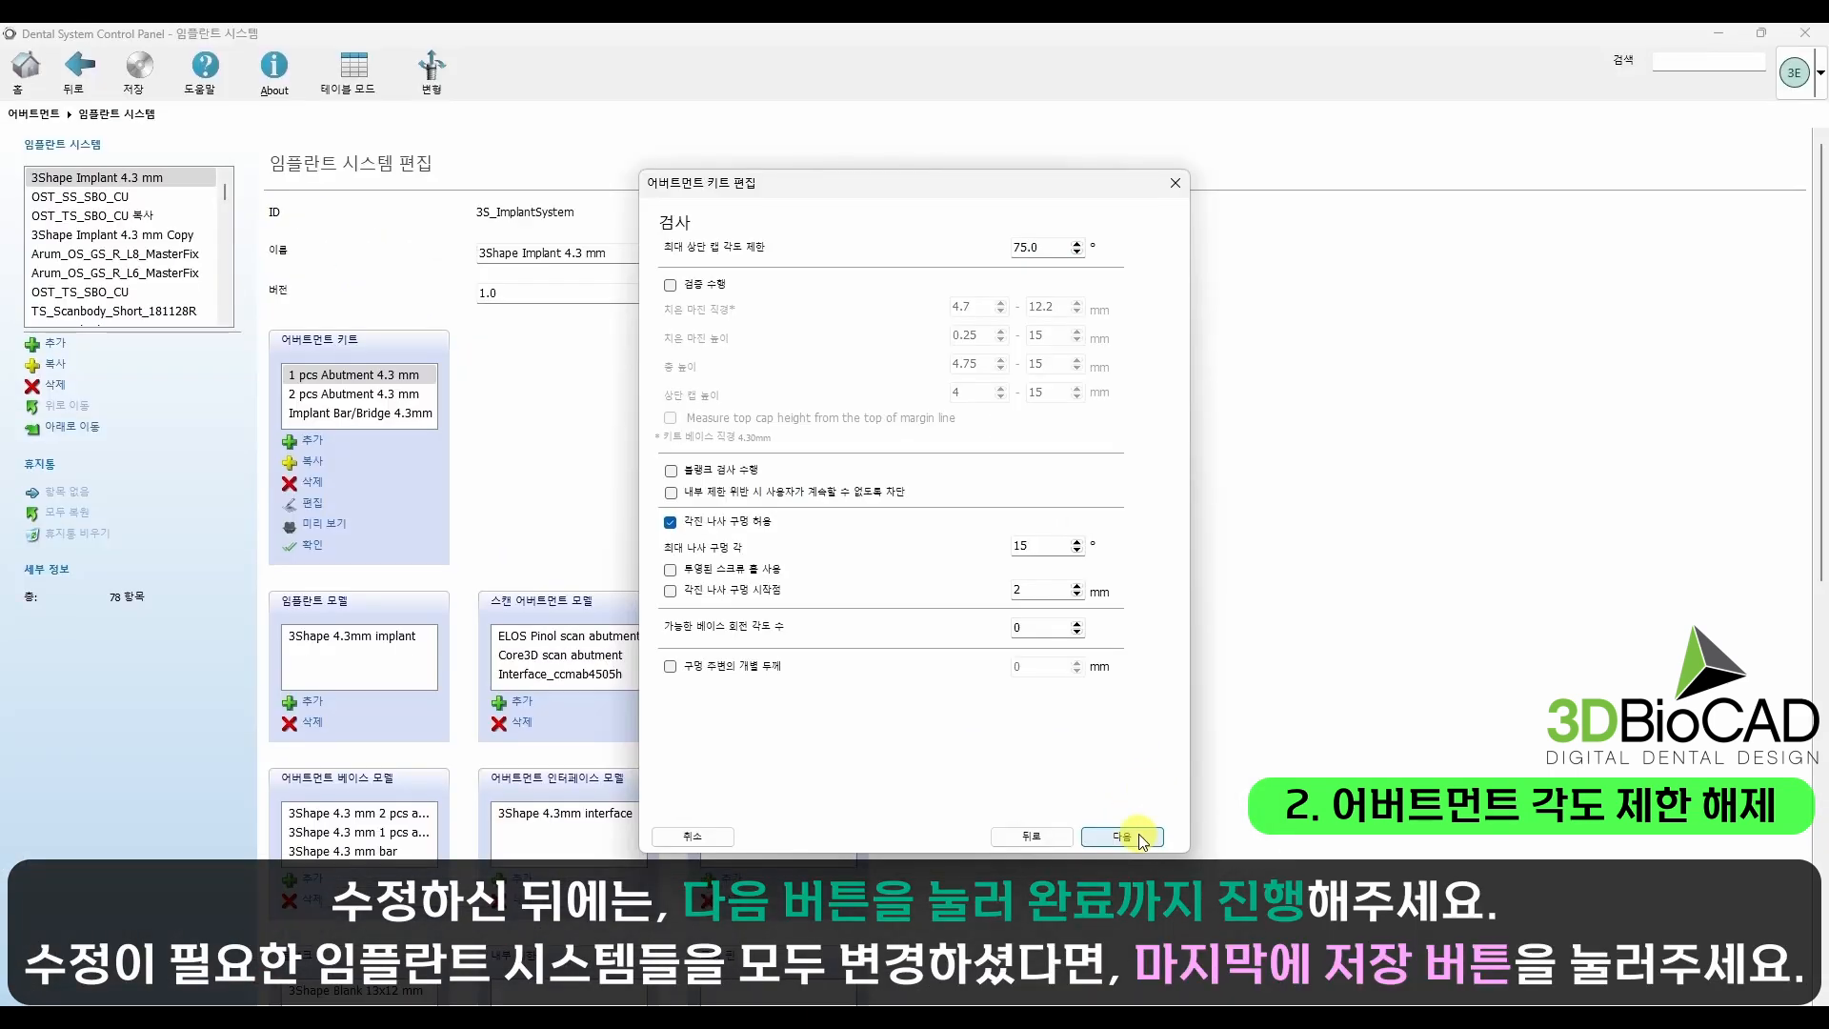
pyautogui.click(1142, 840)
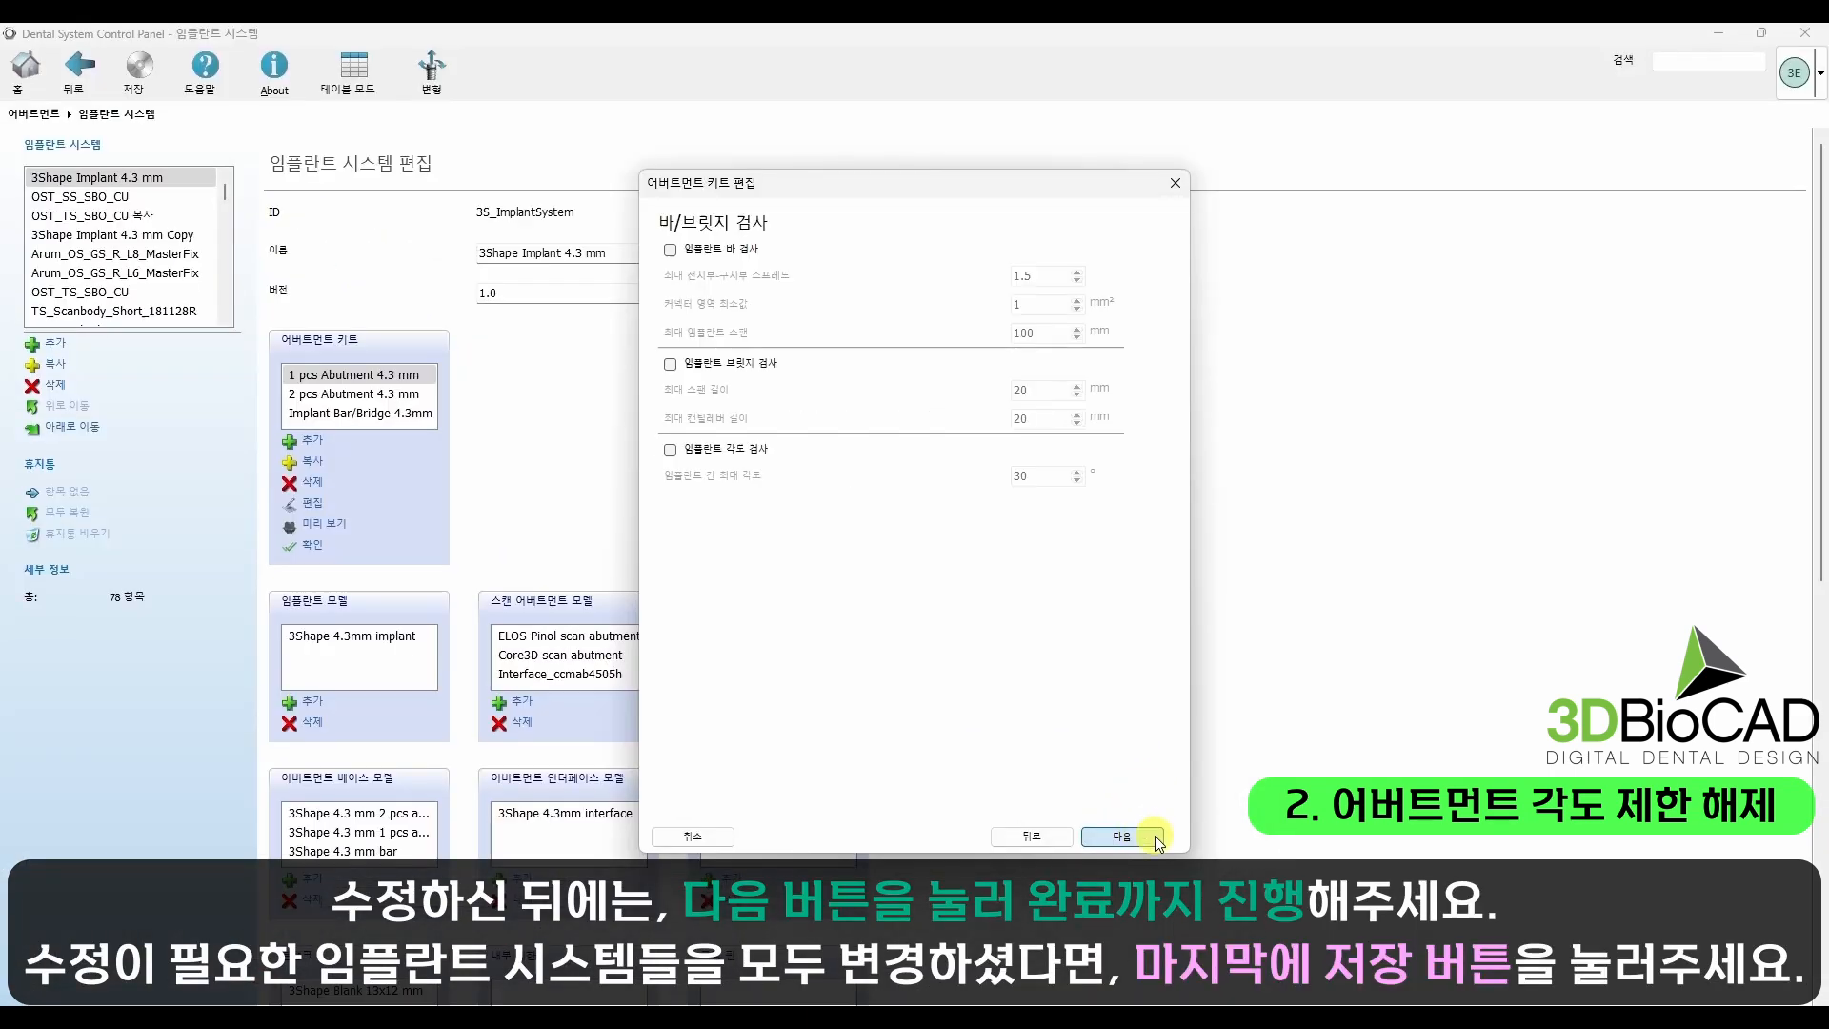
pyautogui.click(1155, 842)
pyautogui.click(1151, 840)
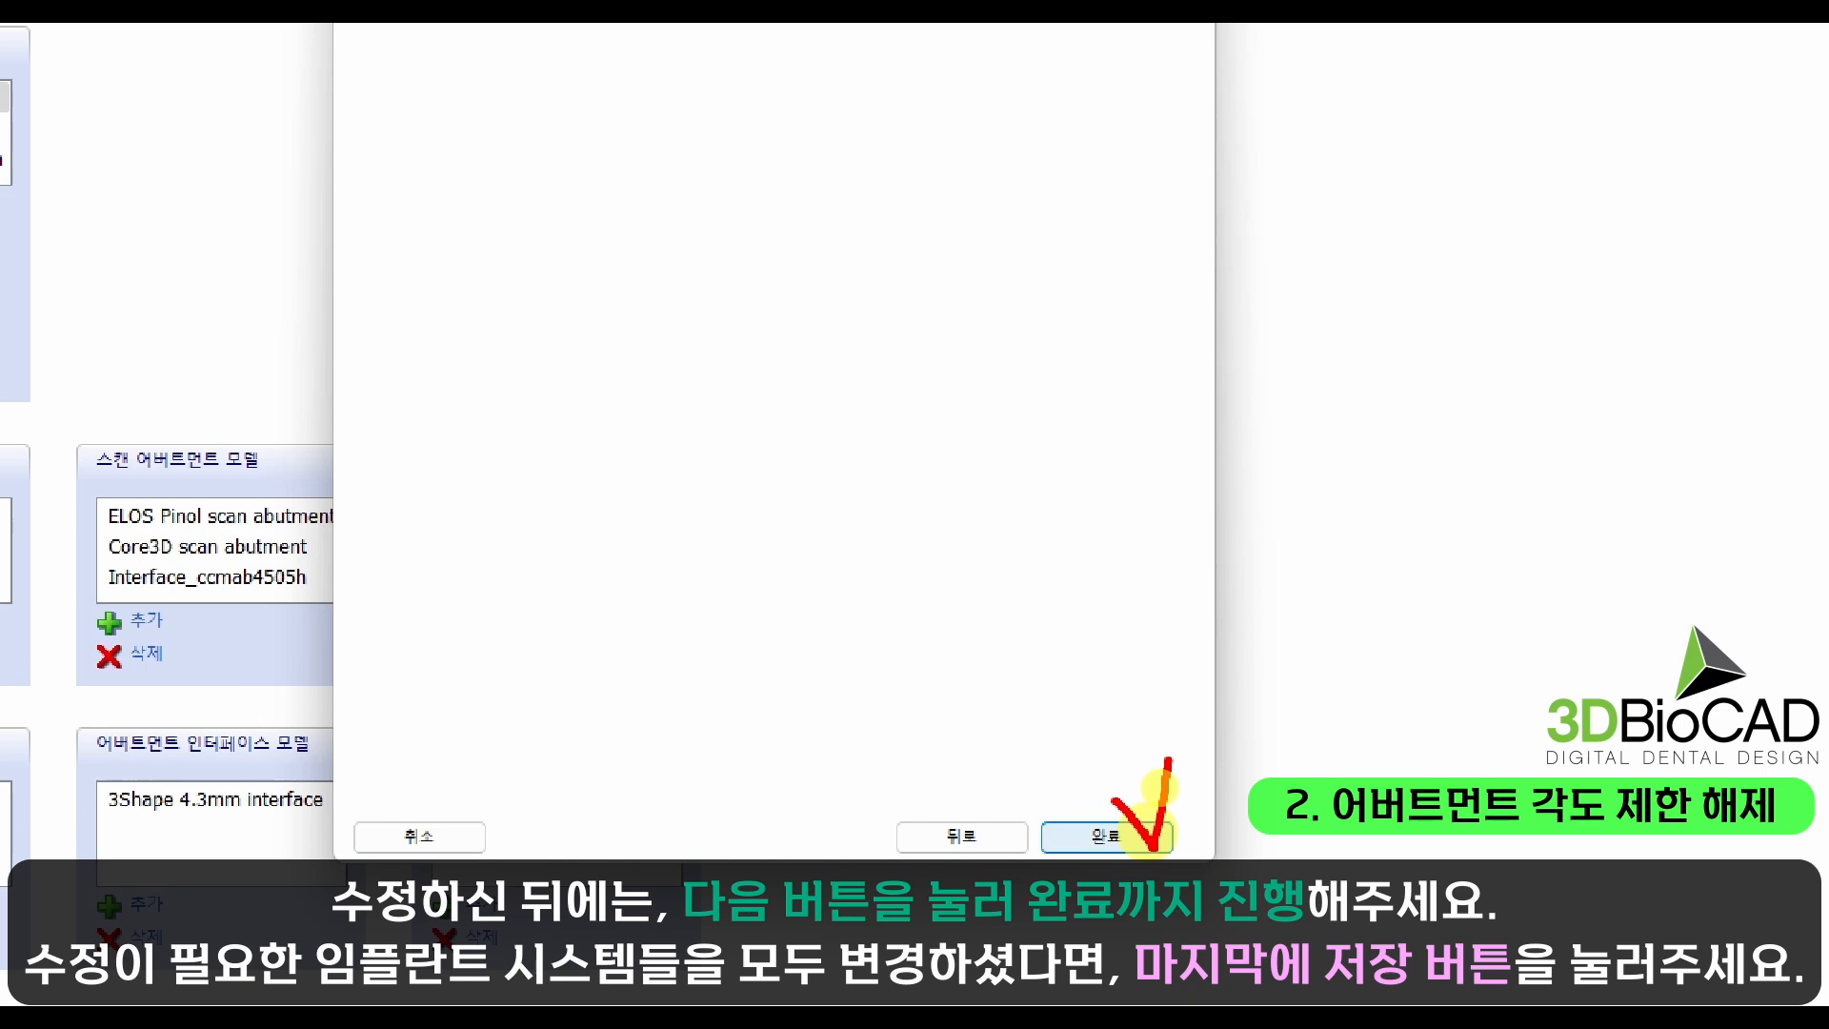
pyautogui.click(1161, 836)
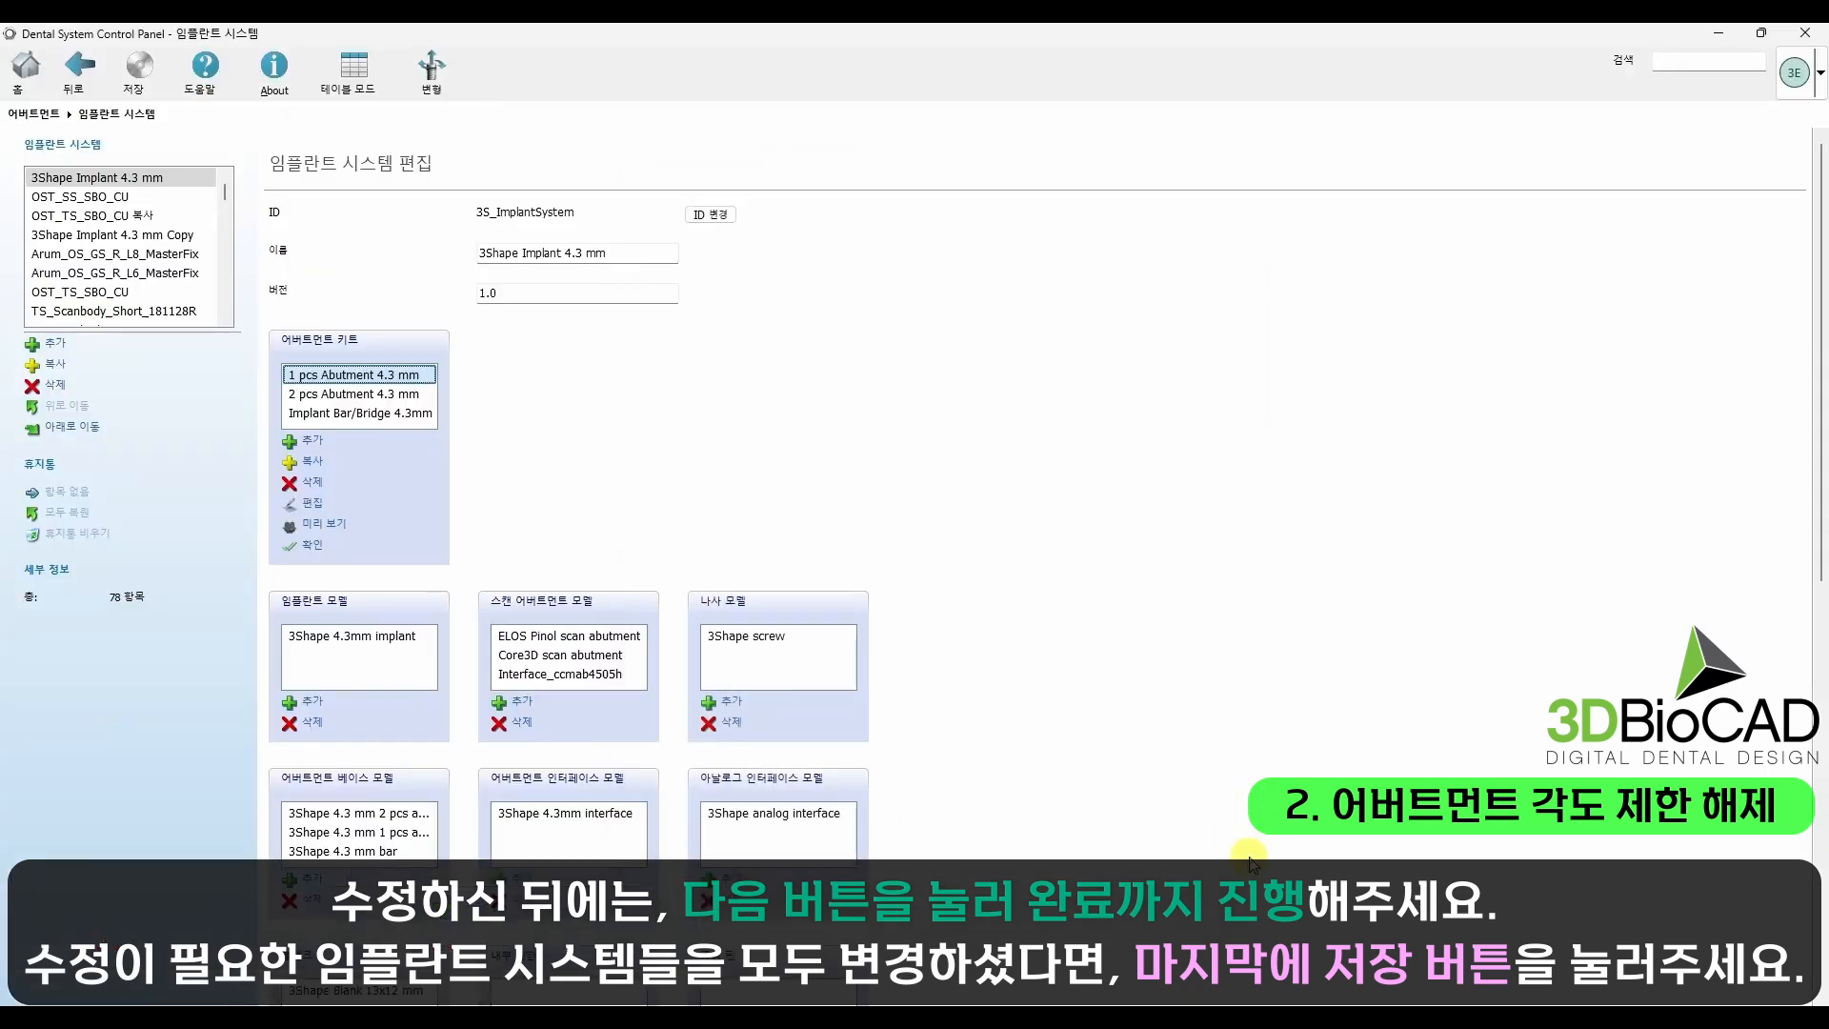
# Step: Save the implant system changes, close the Control Panel and confirm saving on exit
pyautogui.click(135, 68)
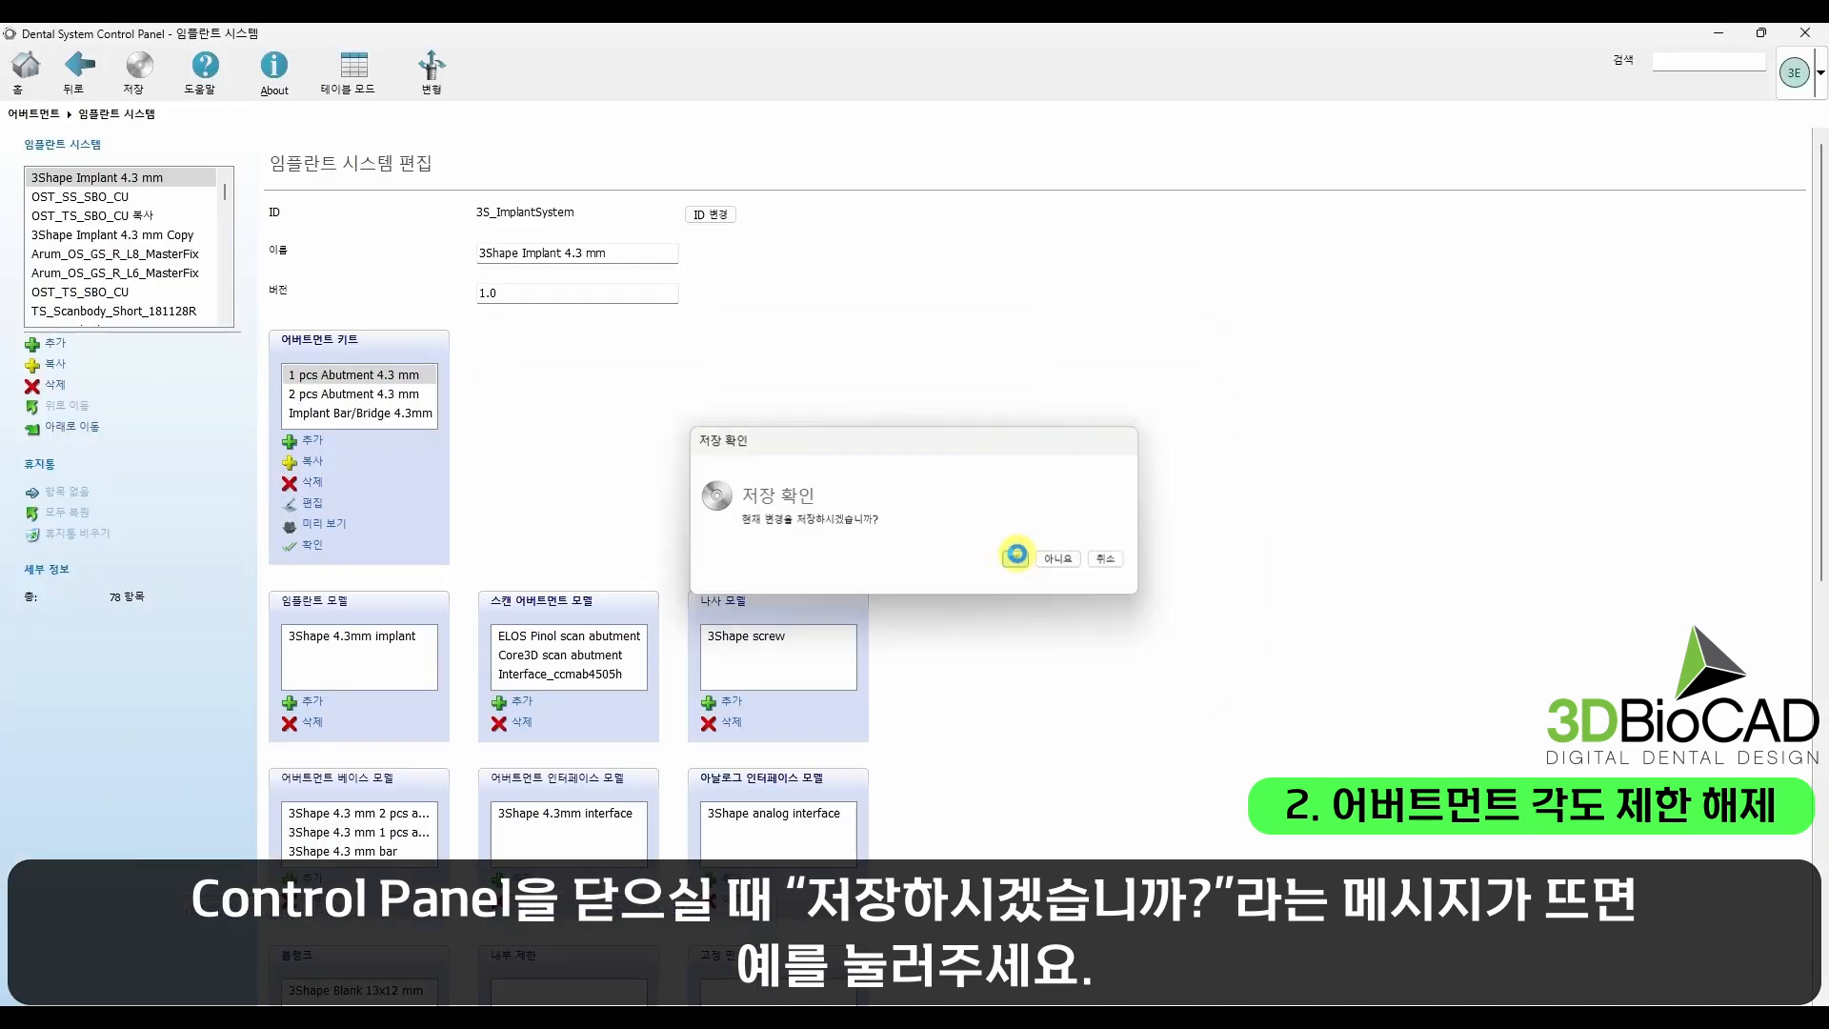
pyautogui.click(1011, 561)
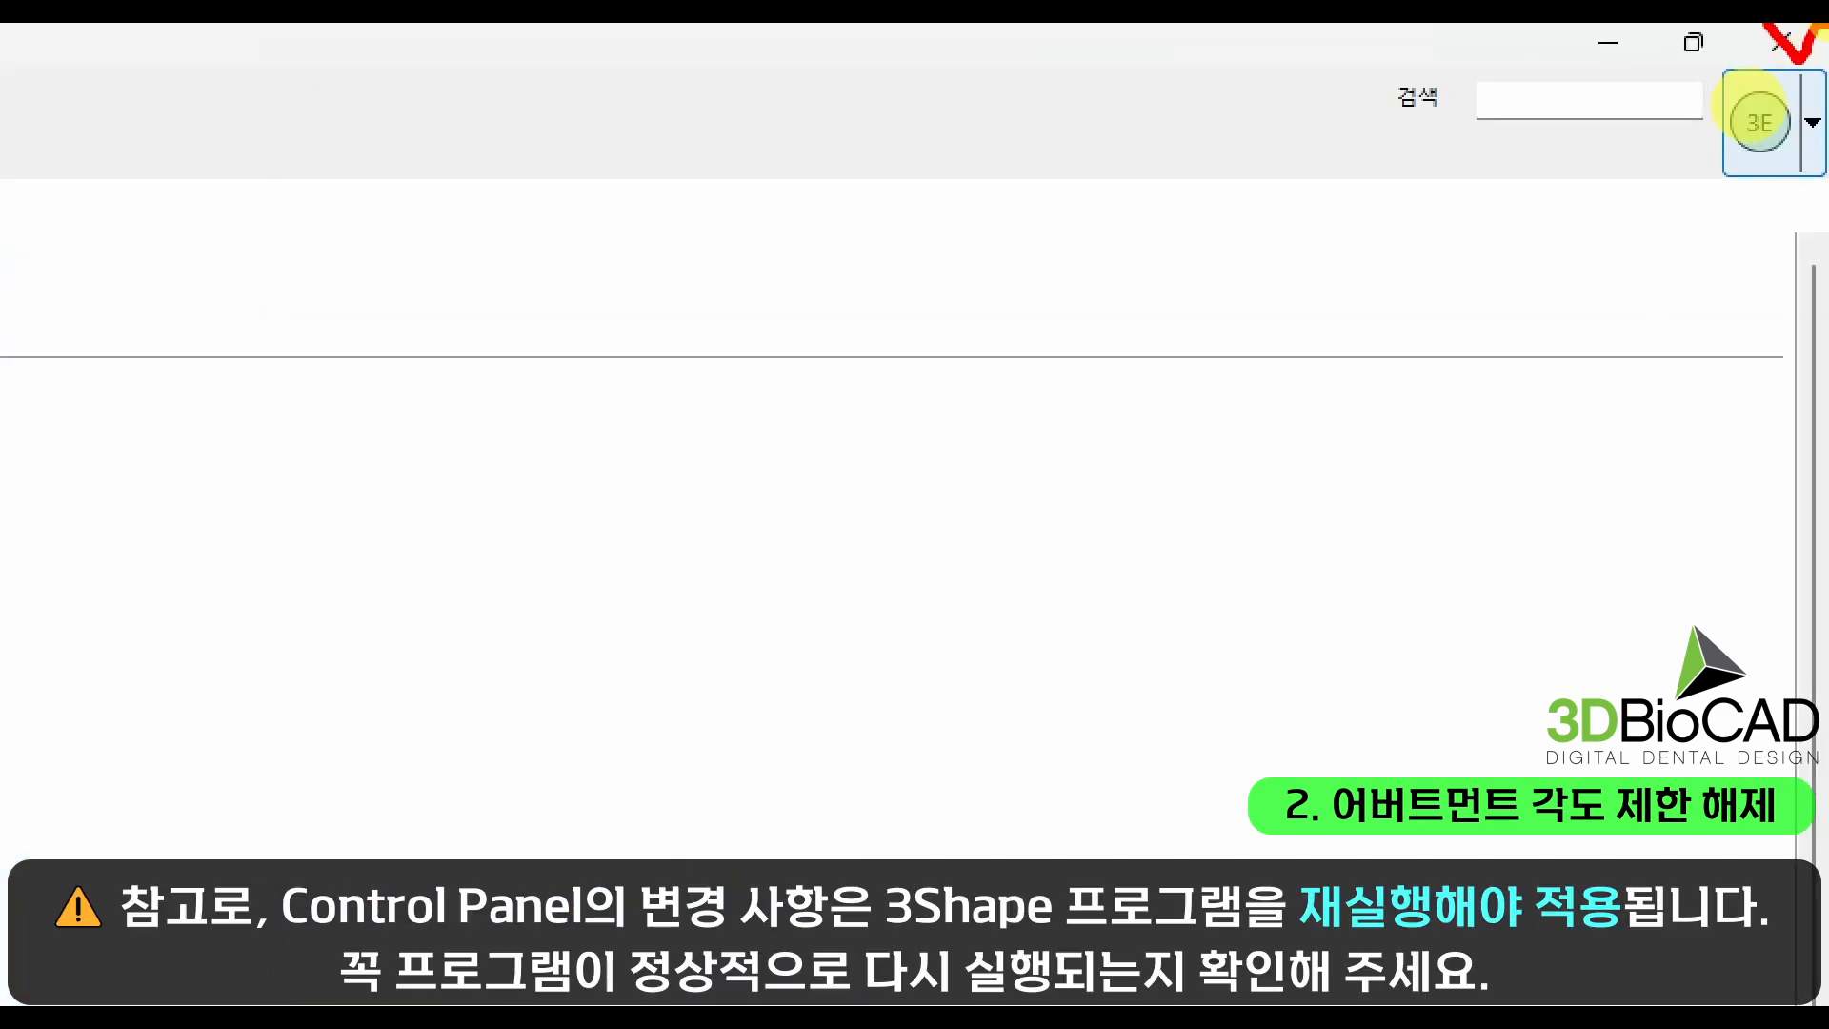
pyautogui.click(1780, 42)
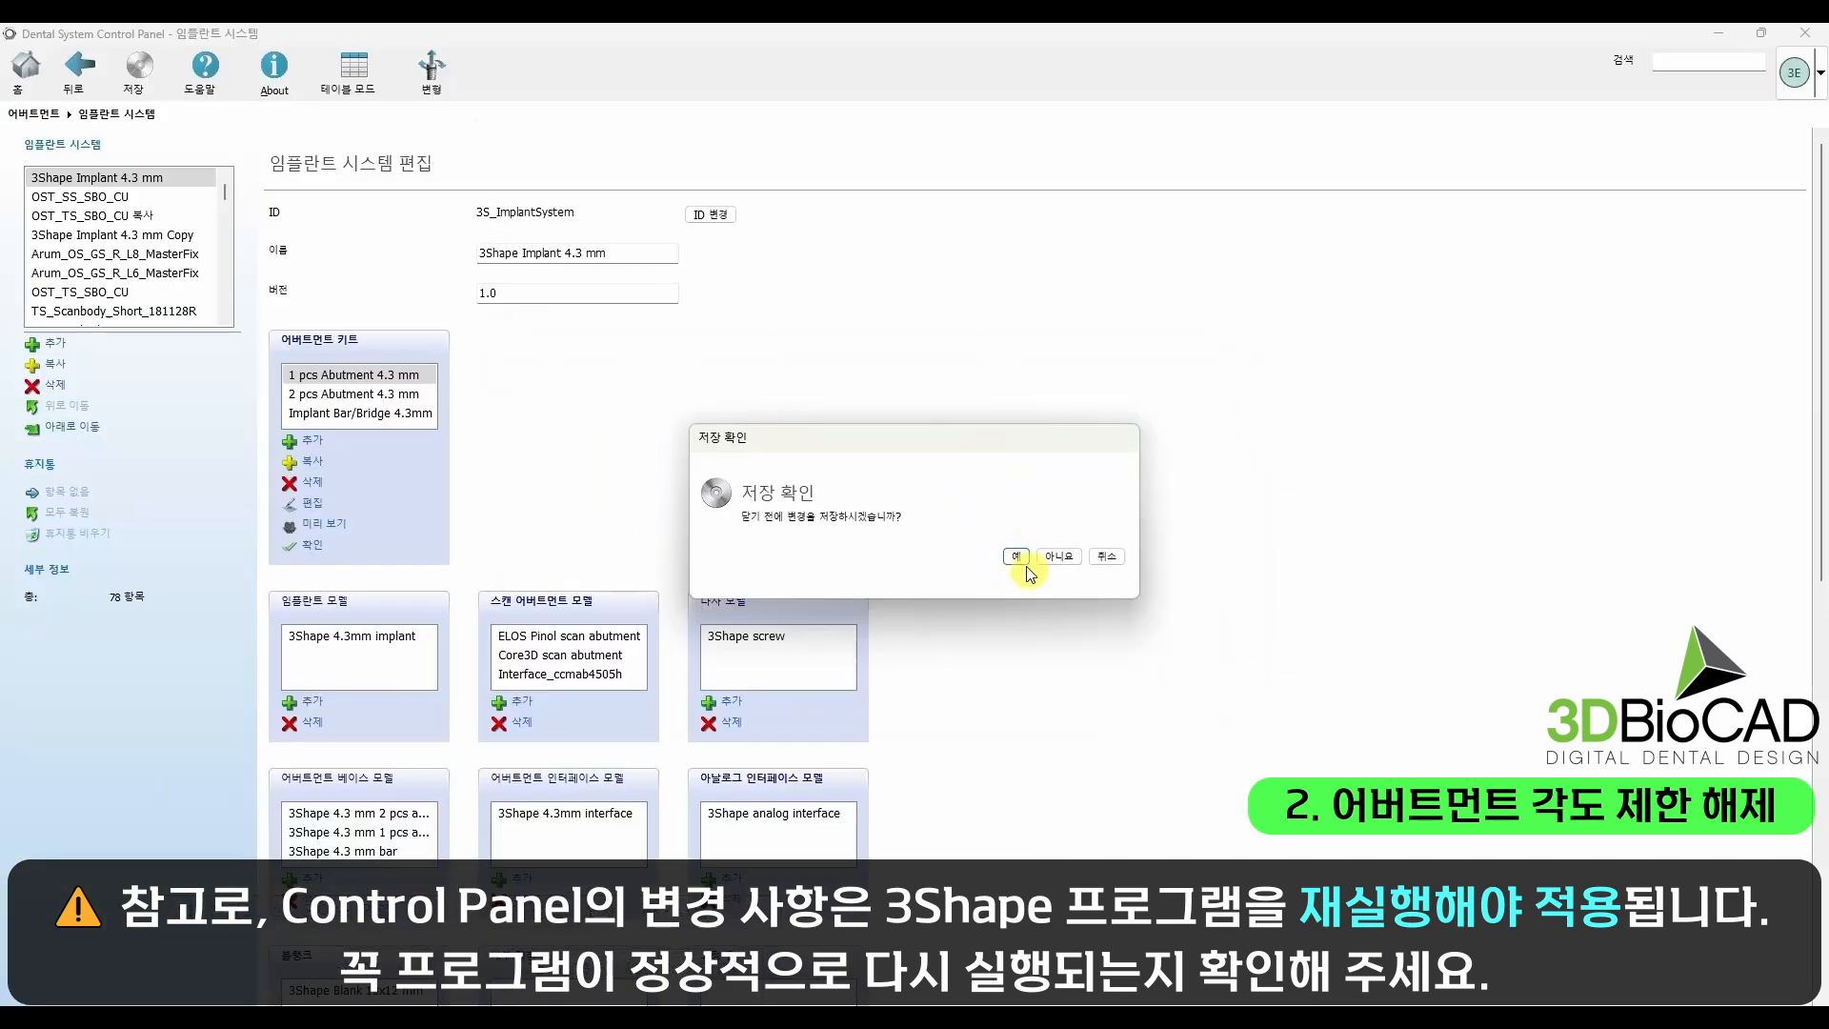
pyautogui.click(1016, 556)
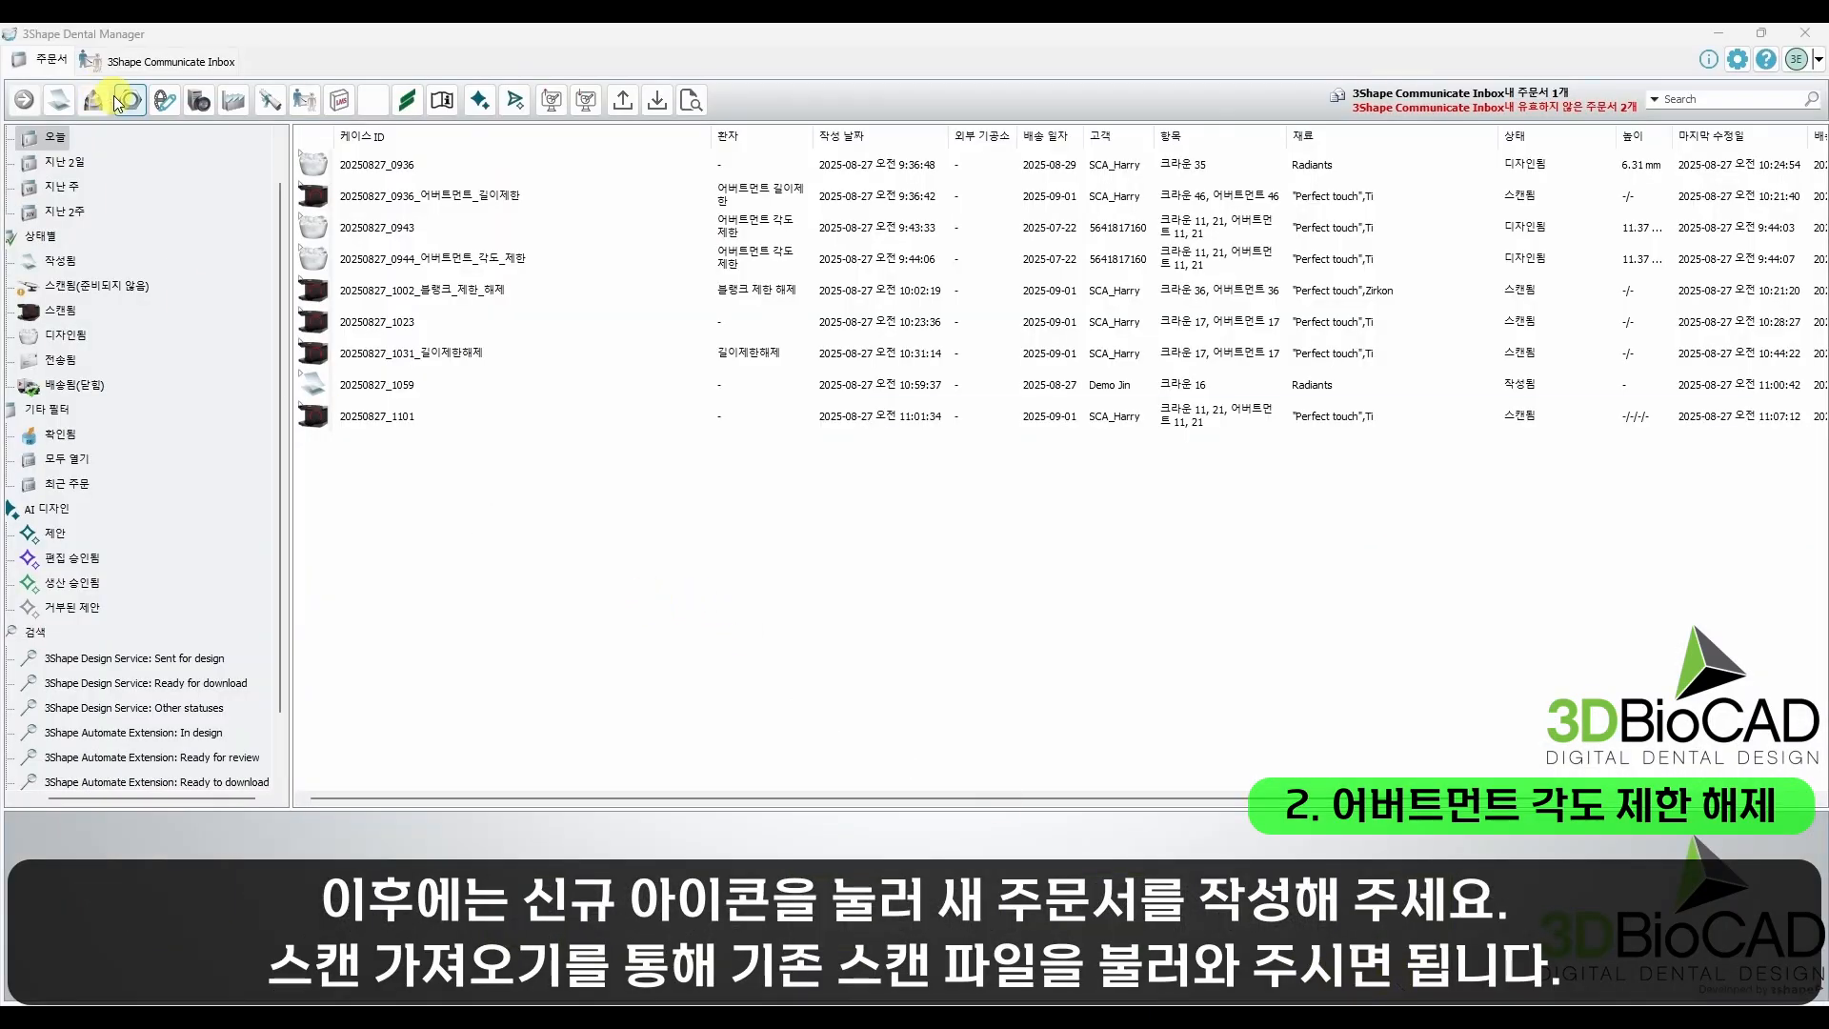
pyautogui.hotkey('ctrl', '1')
pyautogui.click(101, 153)
pyautogui.moveTo(64, 111); pyautogui.dragTo(103, 173)
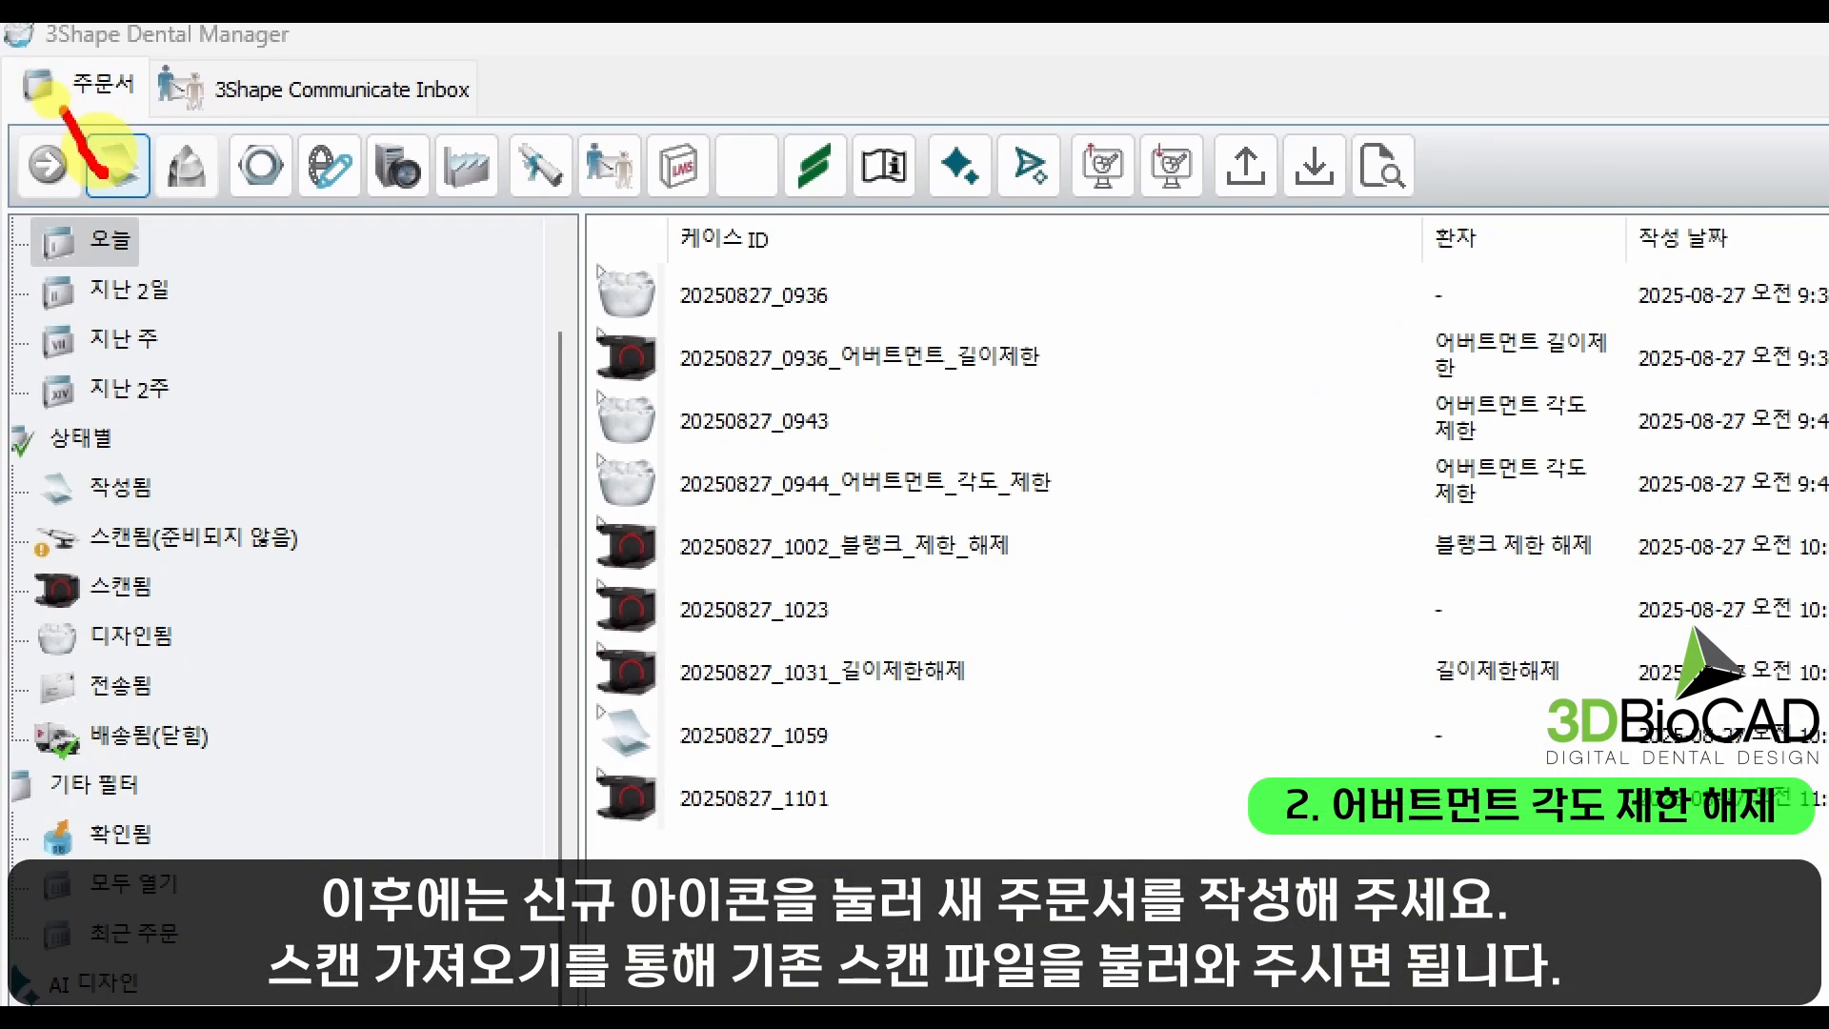
pyautogui.press('Escape')
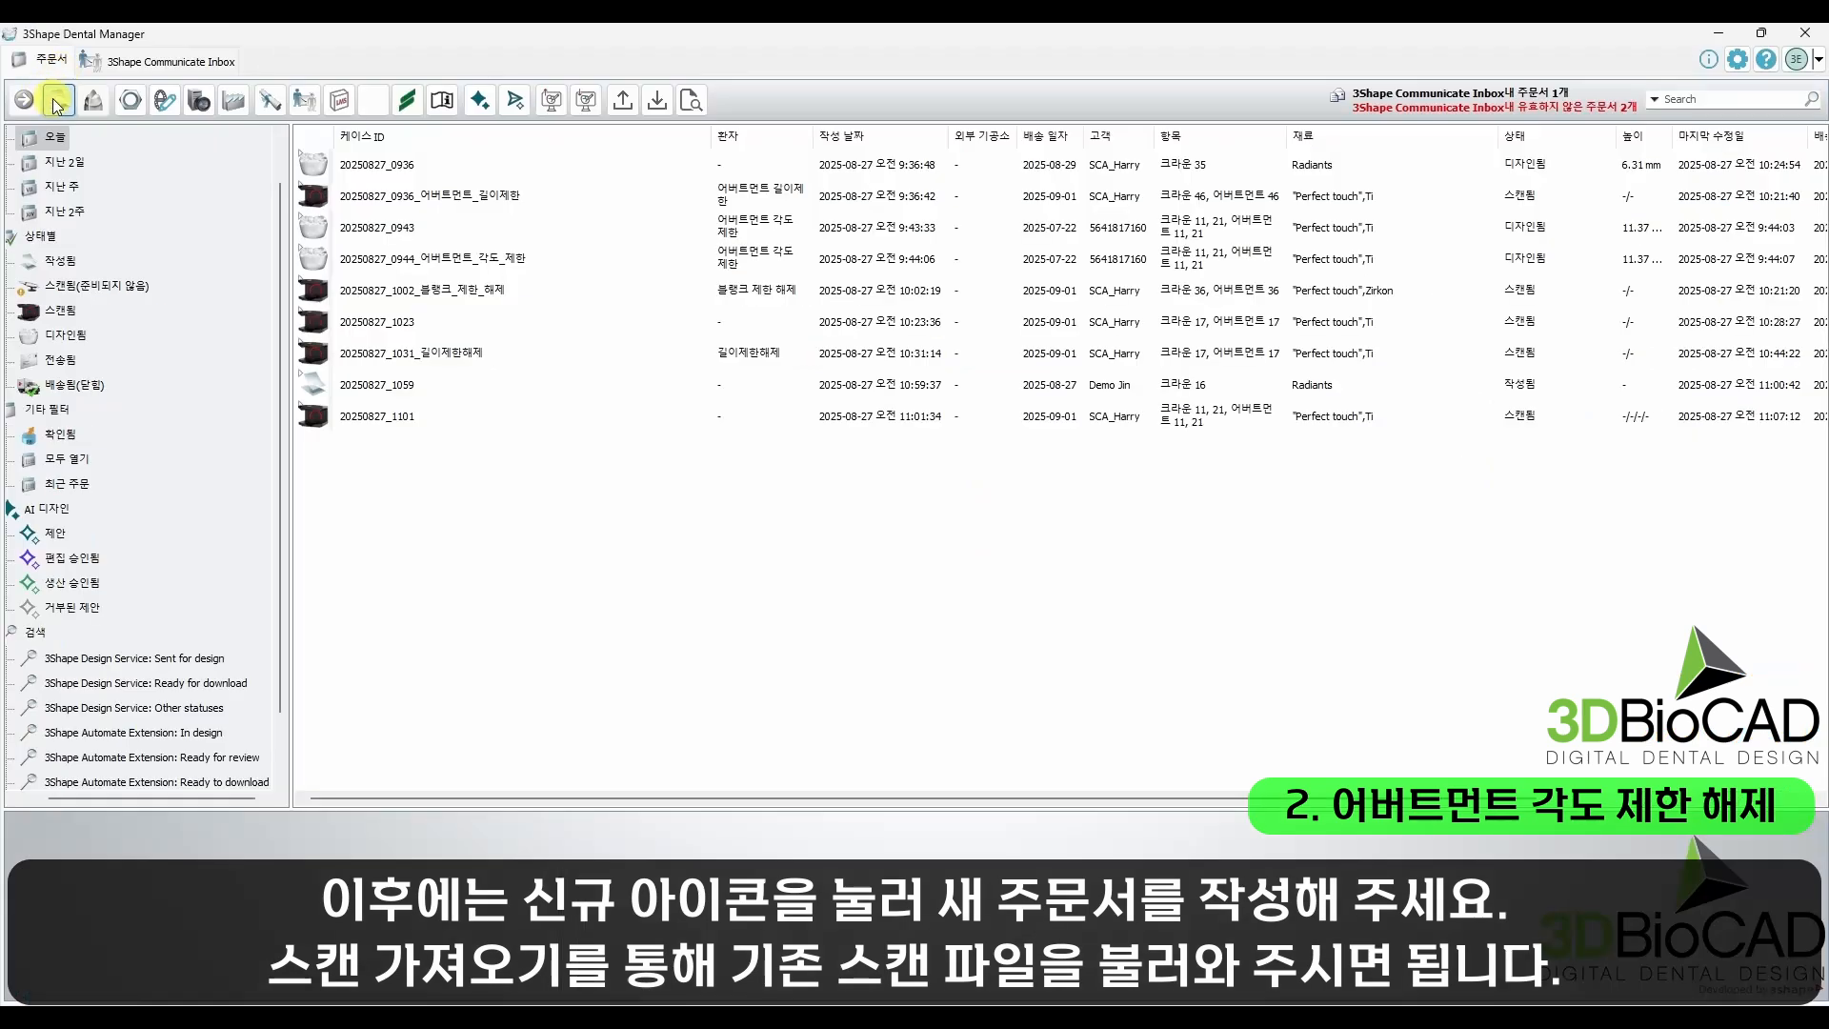
# Step: Create a new order in Dental Manager with 각도제한해제 as the patient's last name (성)
pyautogui.click(57, 105)
pyautogui.click(236, 588)
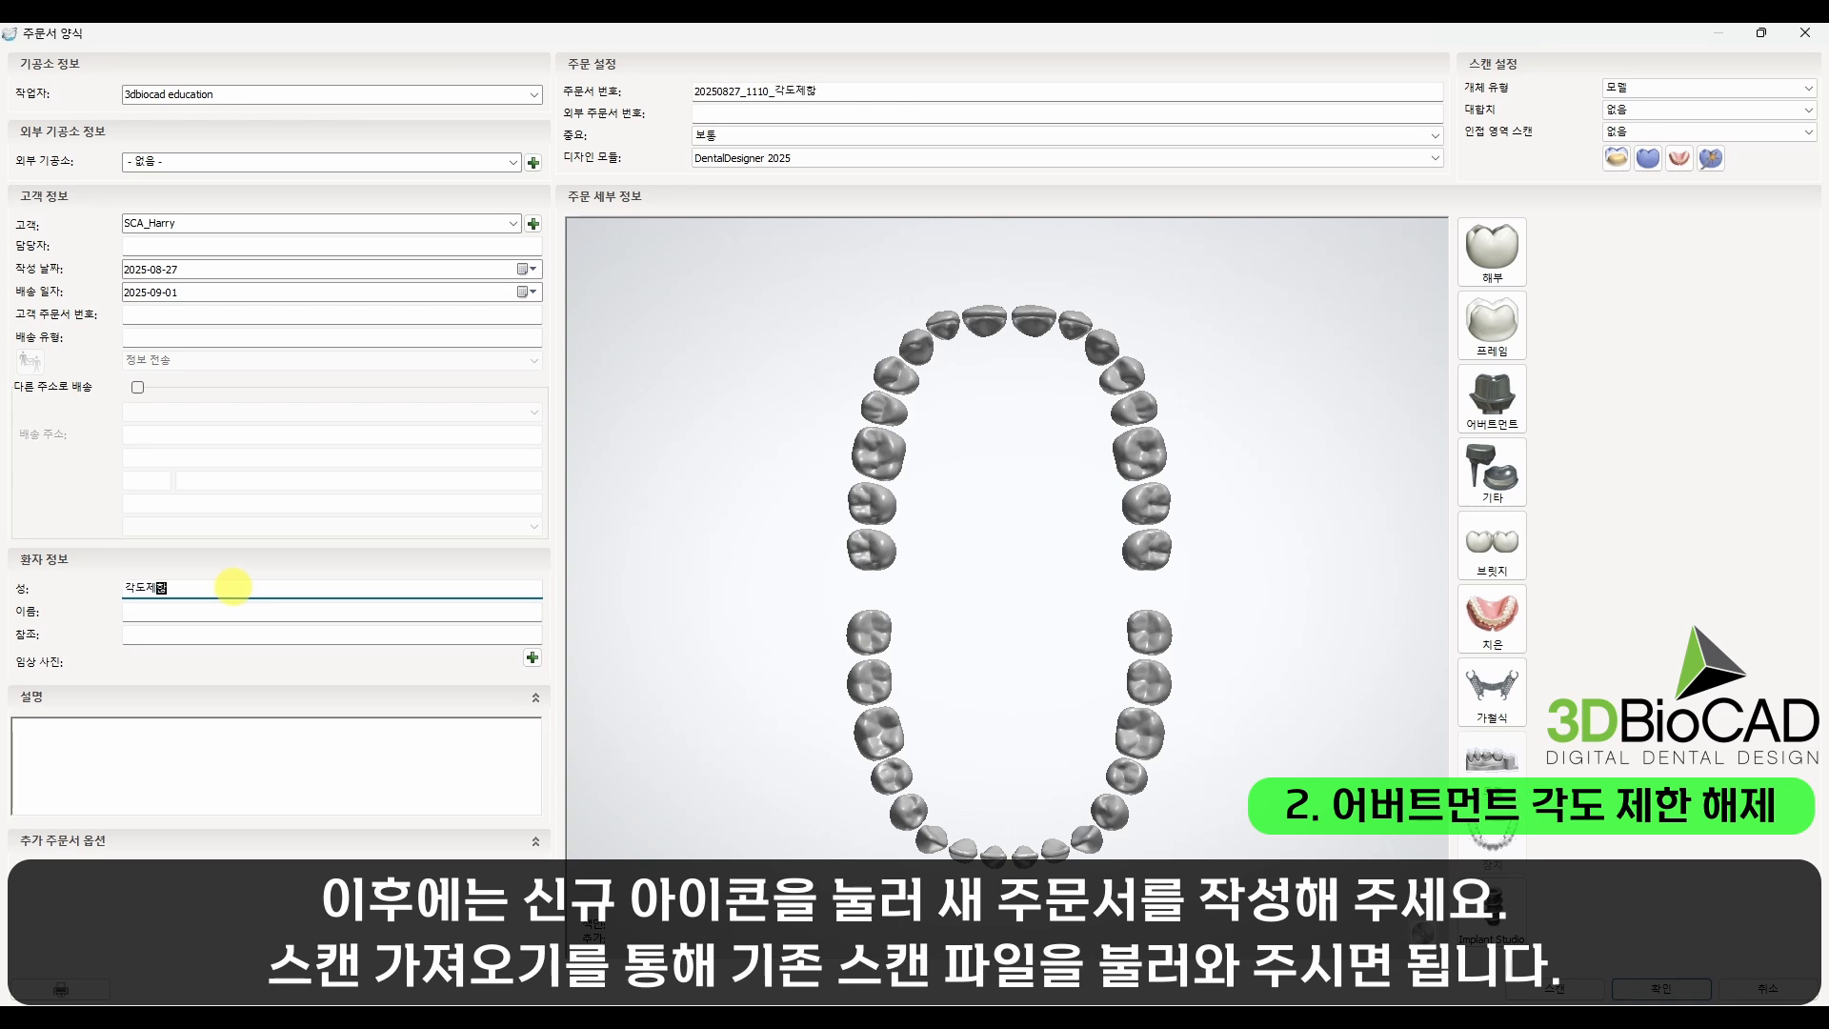
pyautogui.write('각도제한해제')
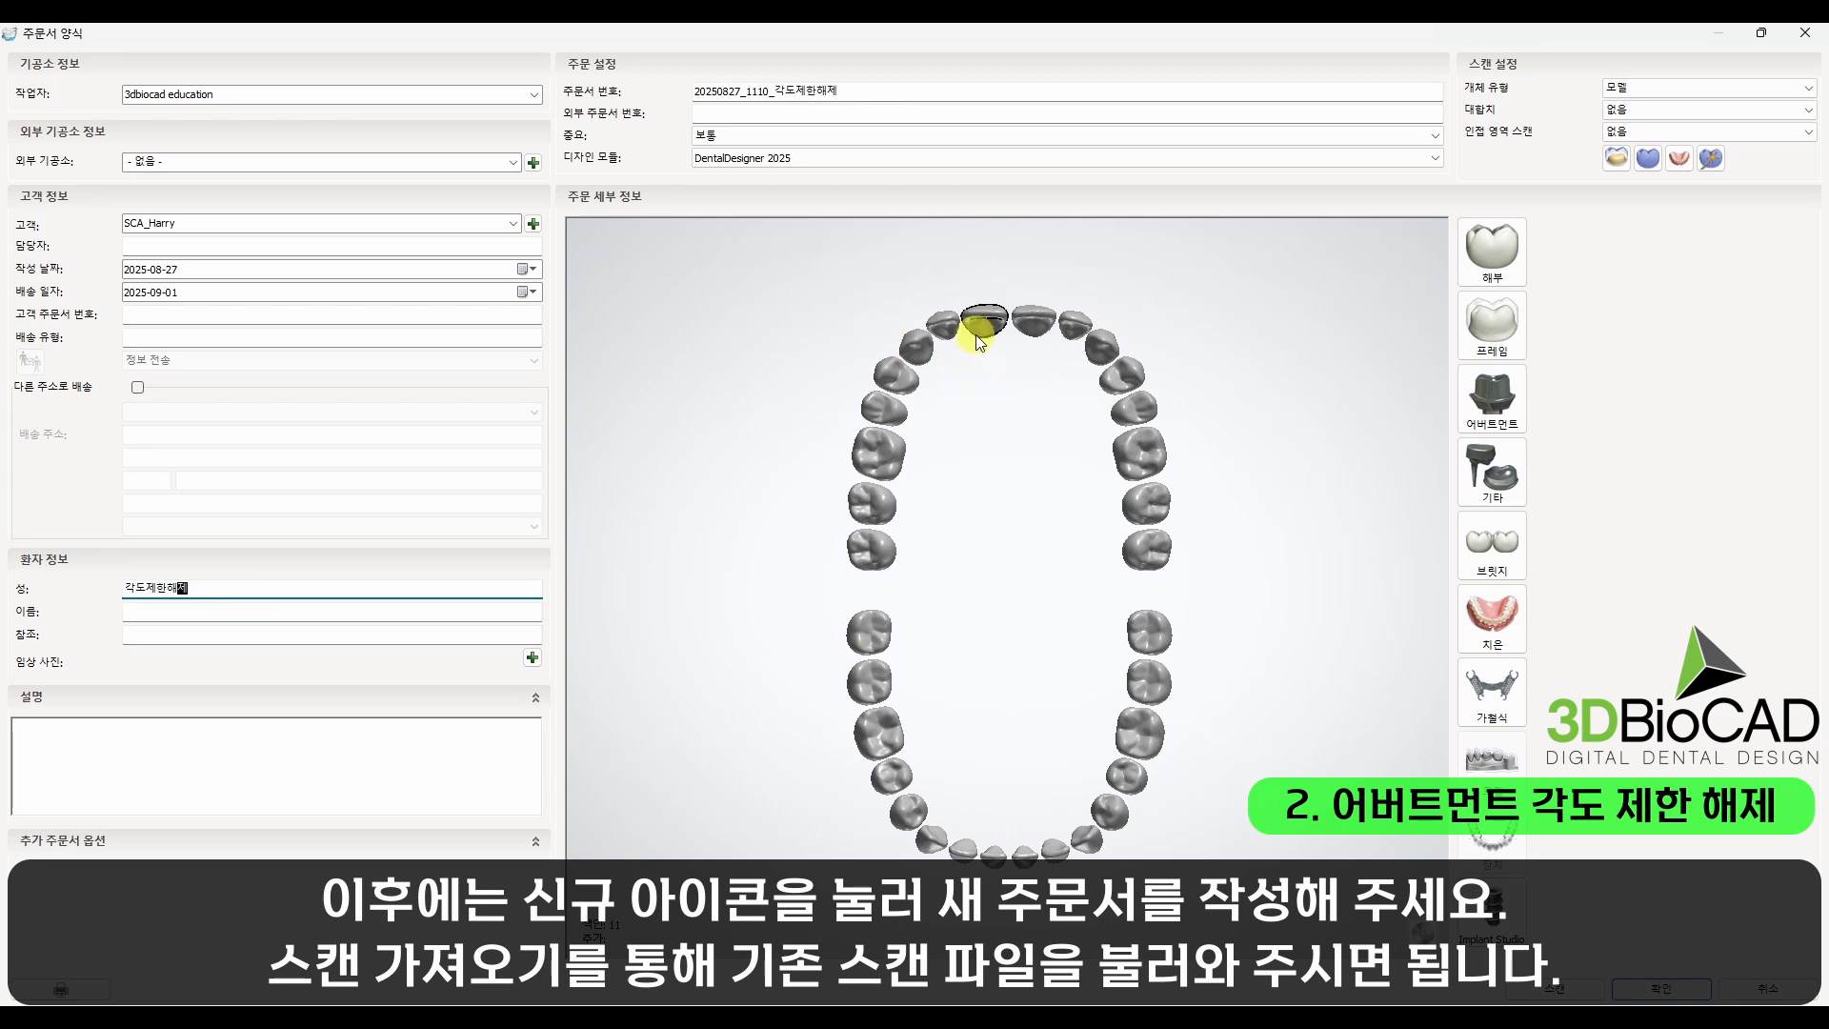
# Step: Assign Ti abutments to teeth 11 and 21 using the 3Shape Implant 4.3 mm system and the 1 pcs Abutment 4.3 mm kit
pyautogui.moveTo(984, 321); pyautogui.dragTo(1034, 321)
pyautogui.click(1493, 396)
pyautogui.click(1639, 472)
pyautogui.click(1620, 516)
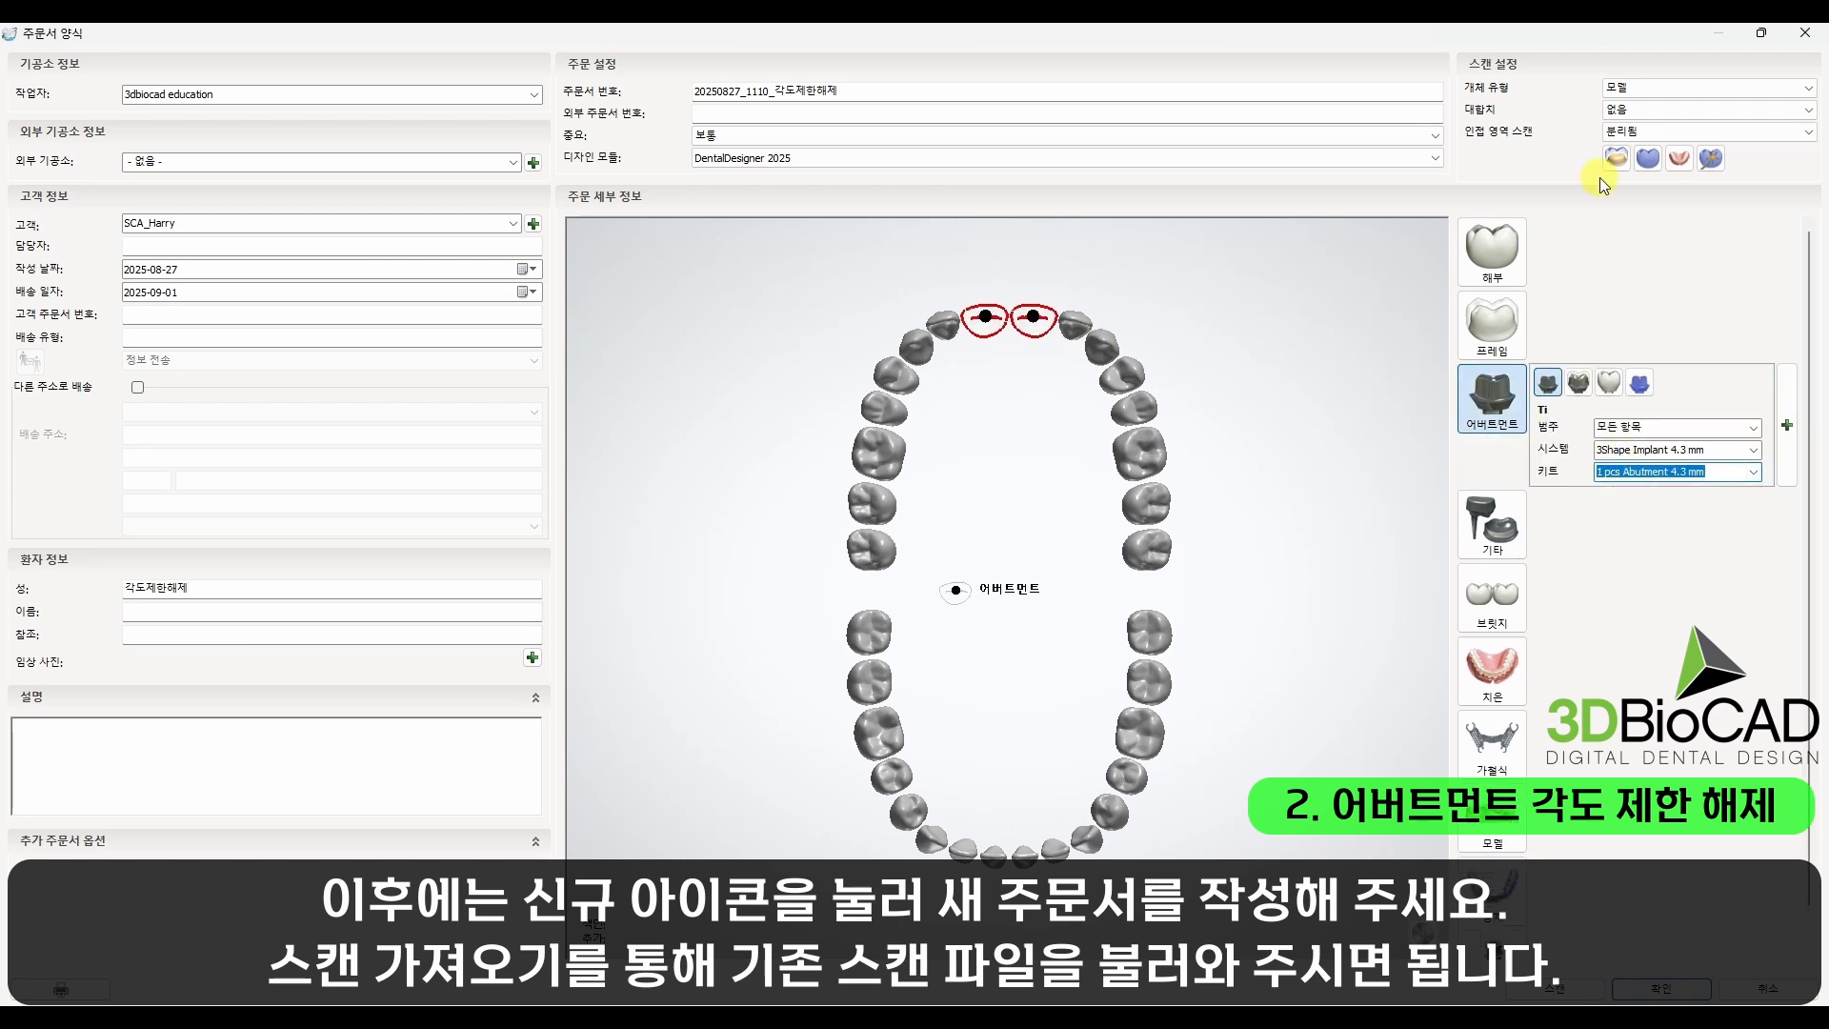
# Step: Add Perfect touch anatomic crowns to teeth 11 and 21, then save the order with the items grouped for a common insertion direction
pyautogui.click(1486, 250)
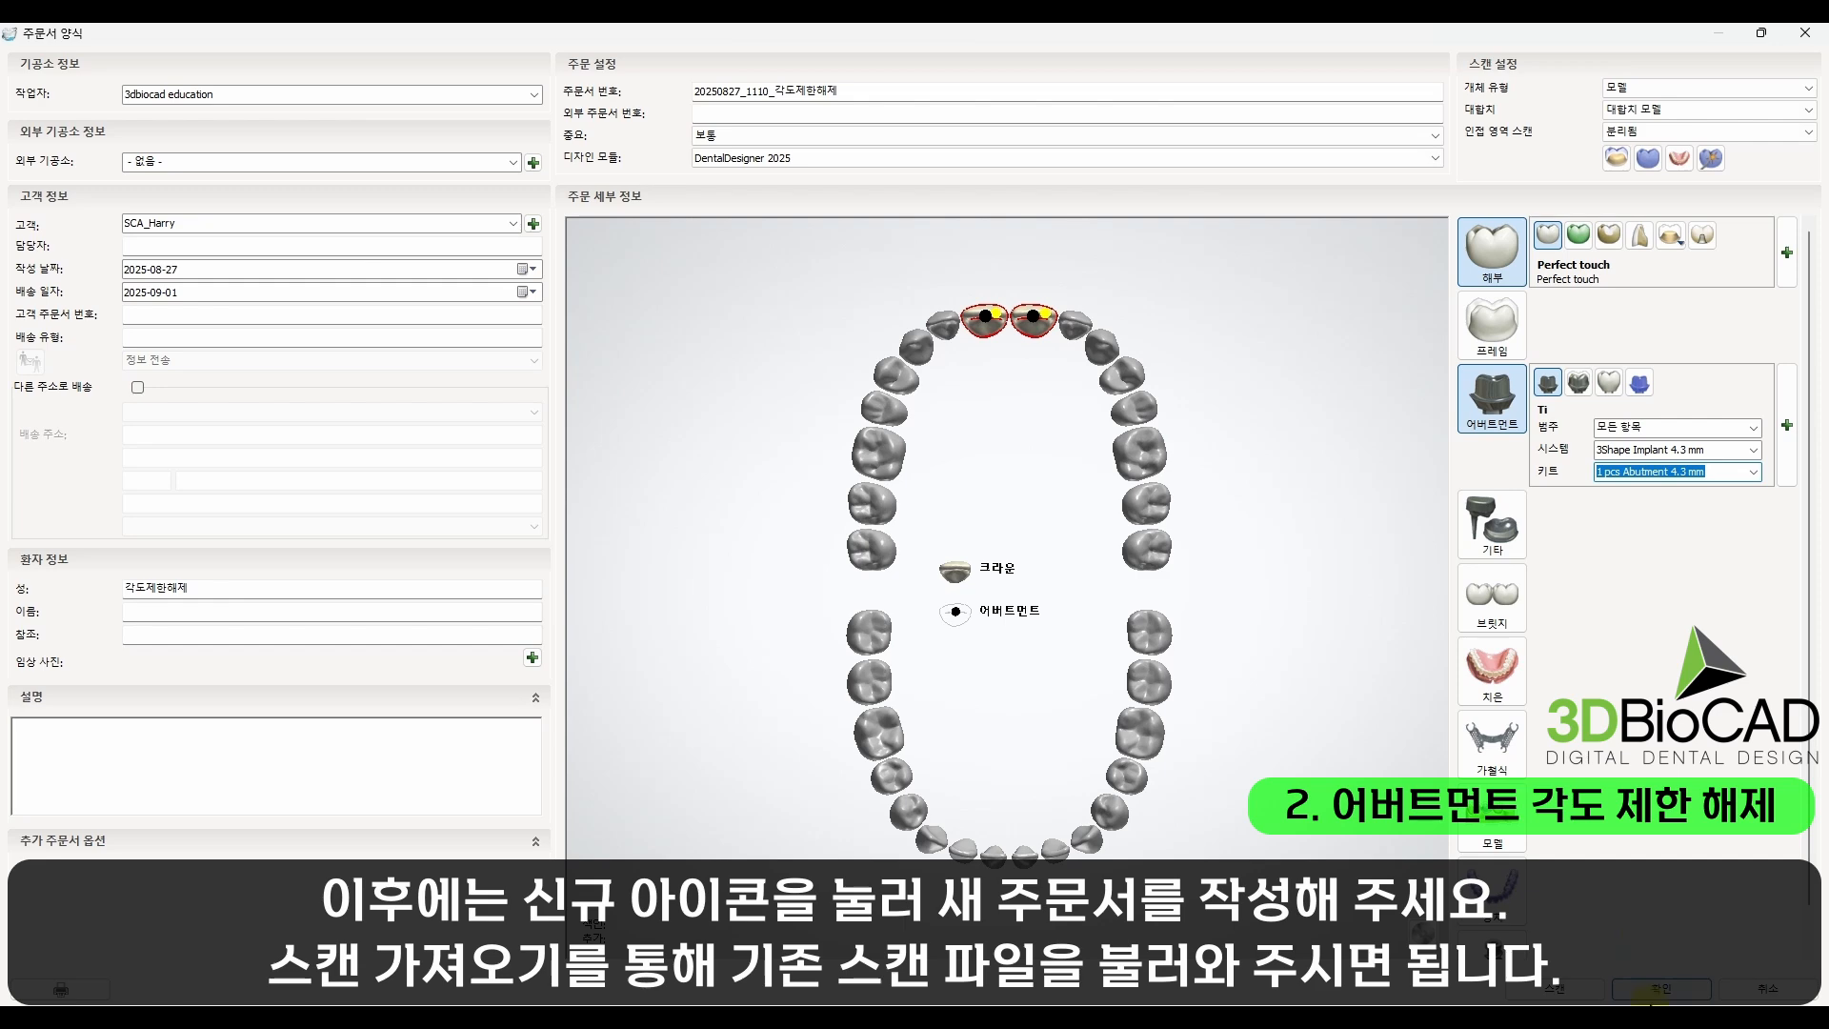
pyautogui.click(1658, 991)
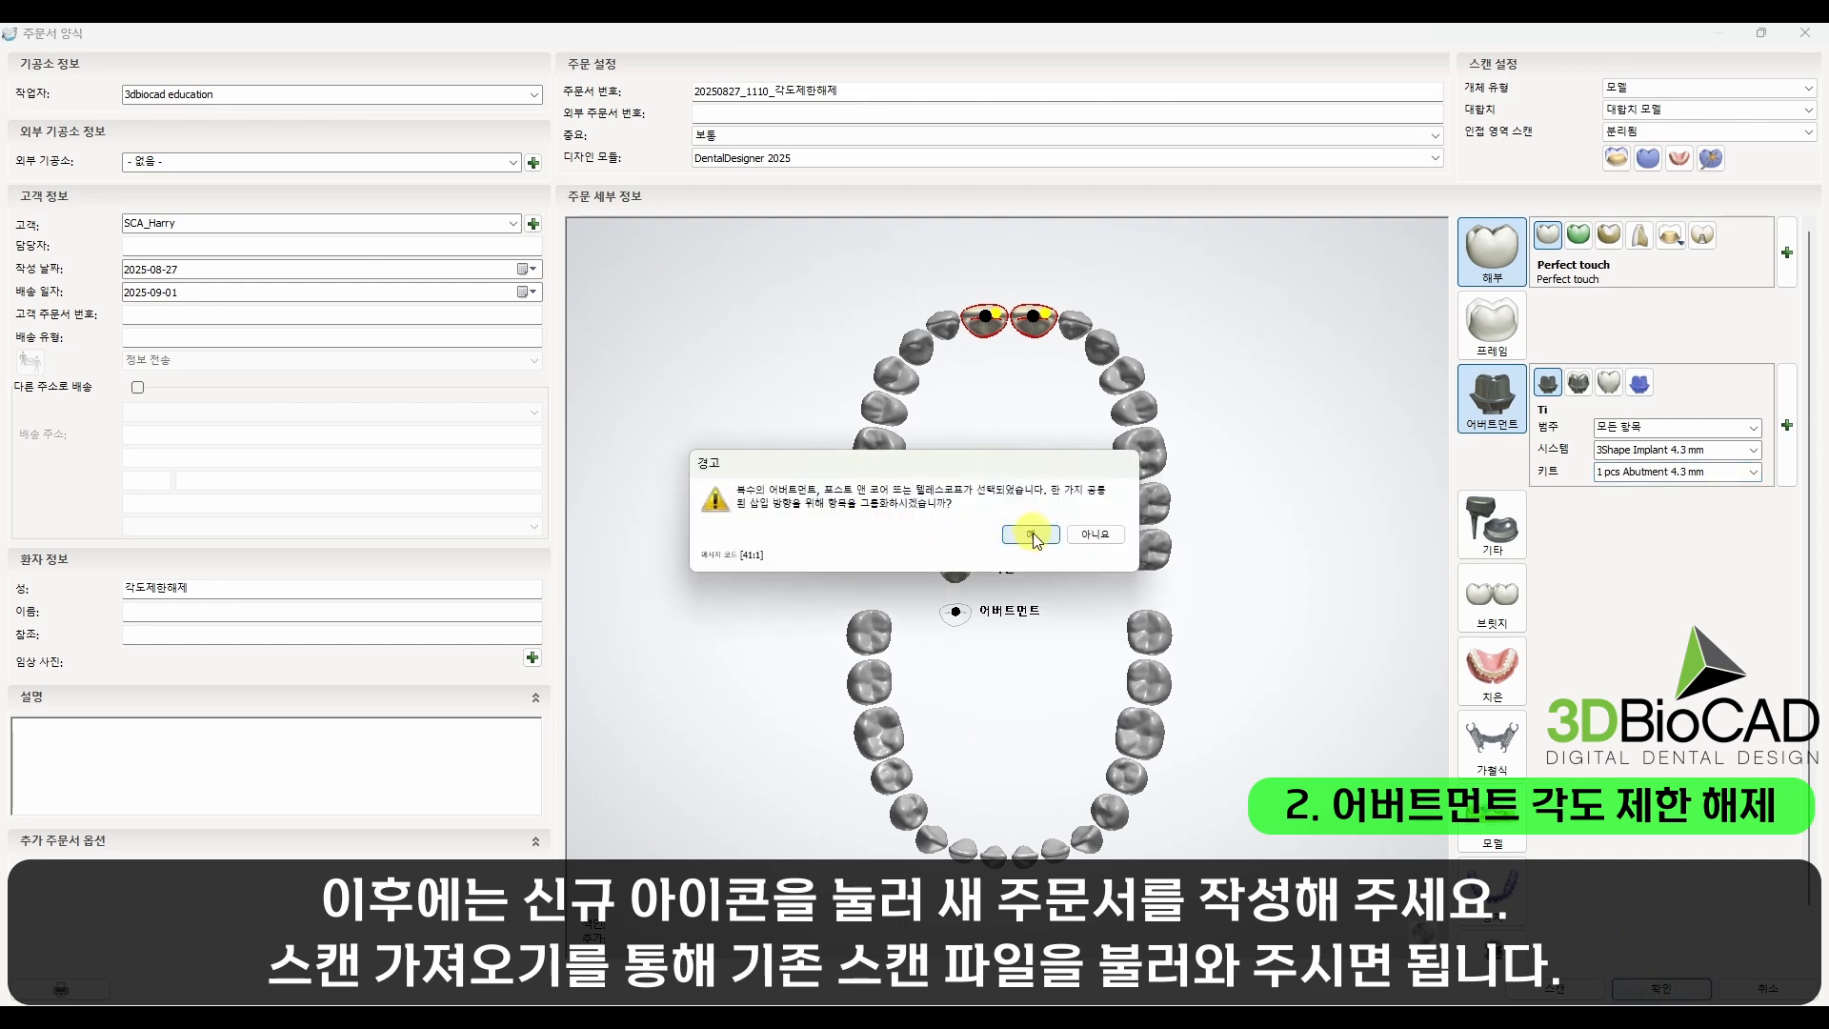
pyautogui.click(1032, 535)
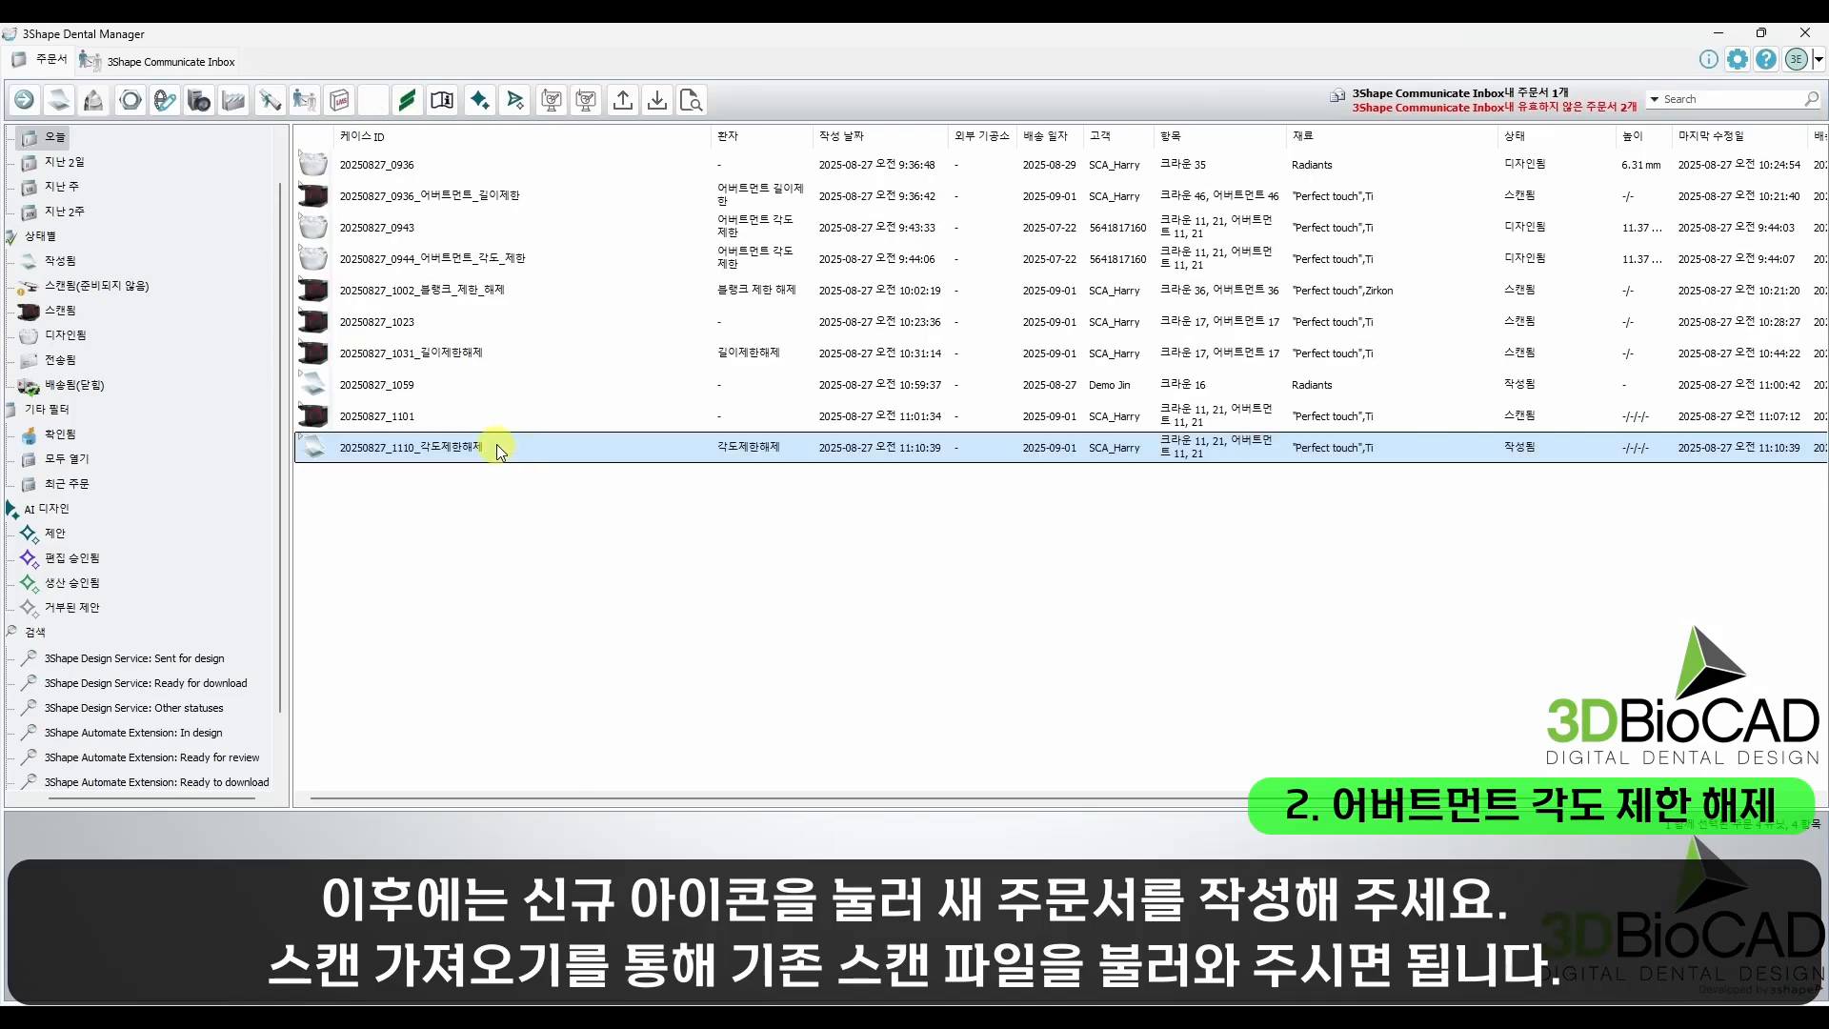
# Step: Start a scan import for the 각도제한해제 order and load MB Preparation scan from the Upper folder as the preparation scan
pyautogui.rightClick(497, 447)
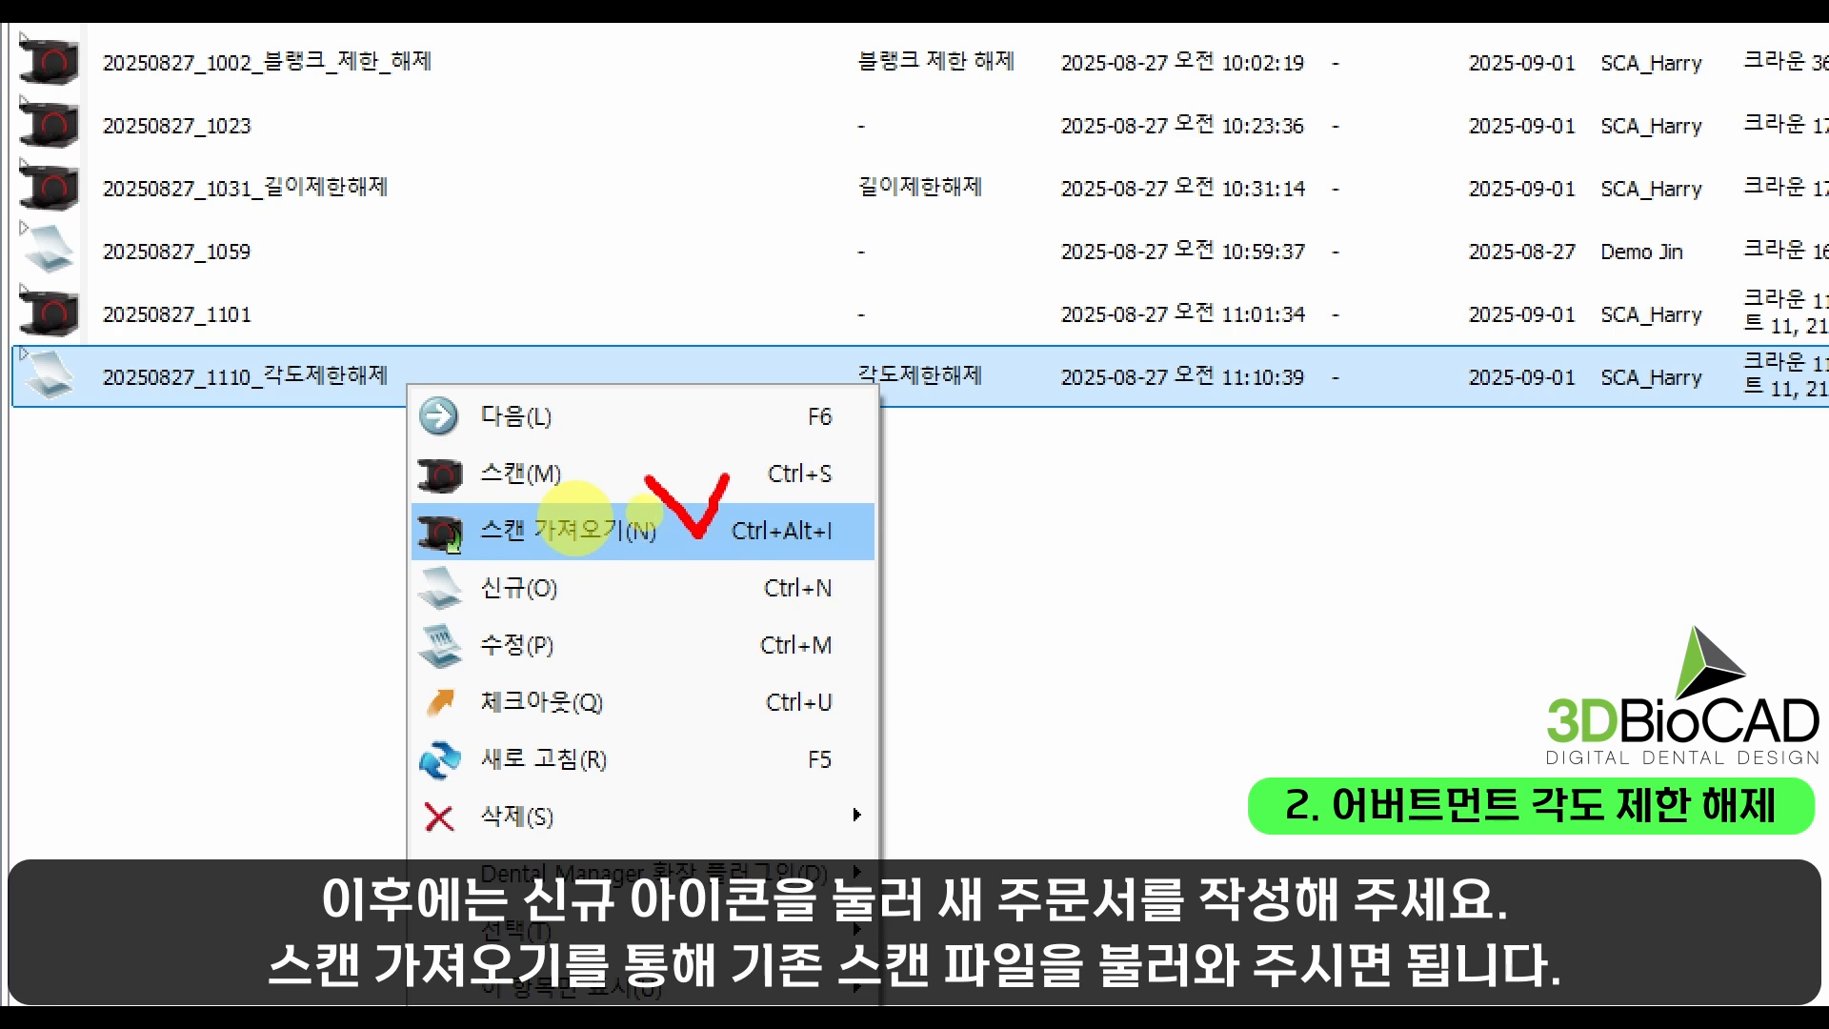
pyautogui.click(579, 529)
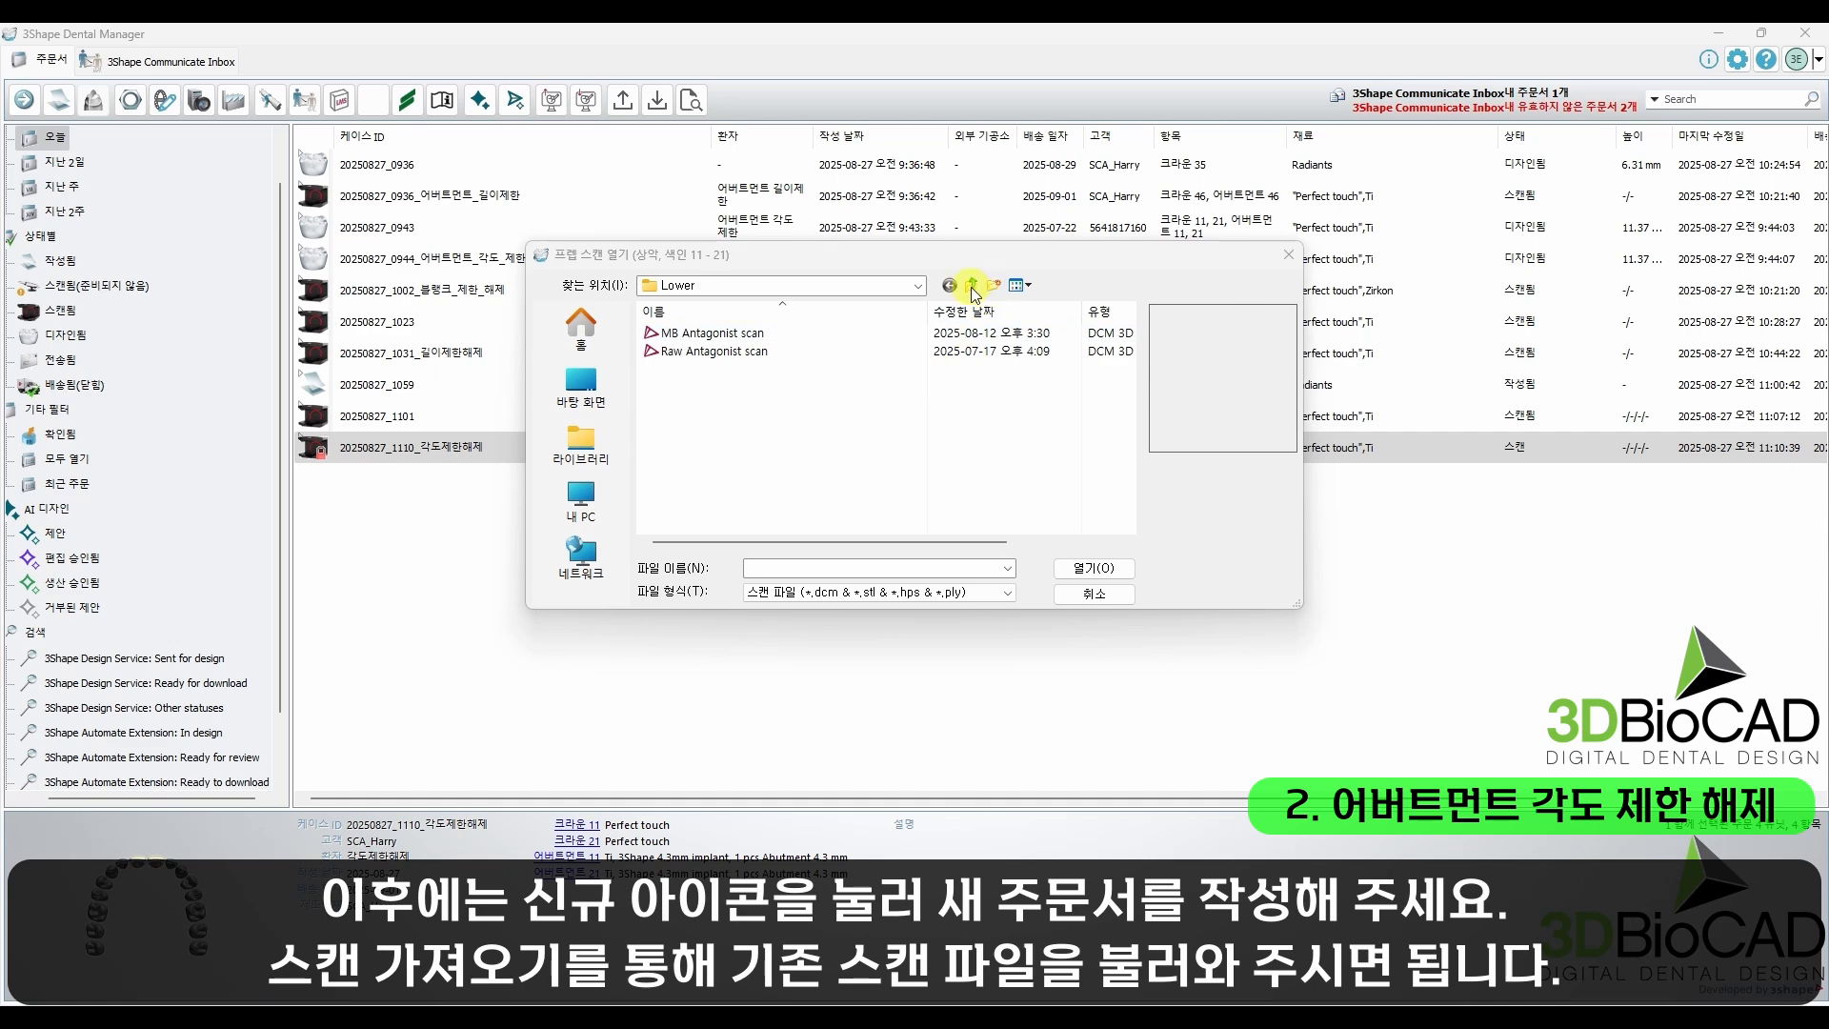
pyautogui.click(972, 285)
pyautogui.doubleClick(717, 351)
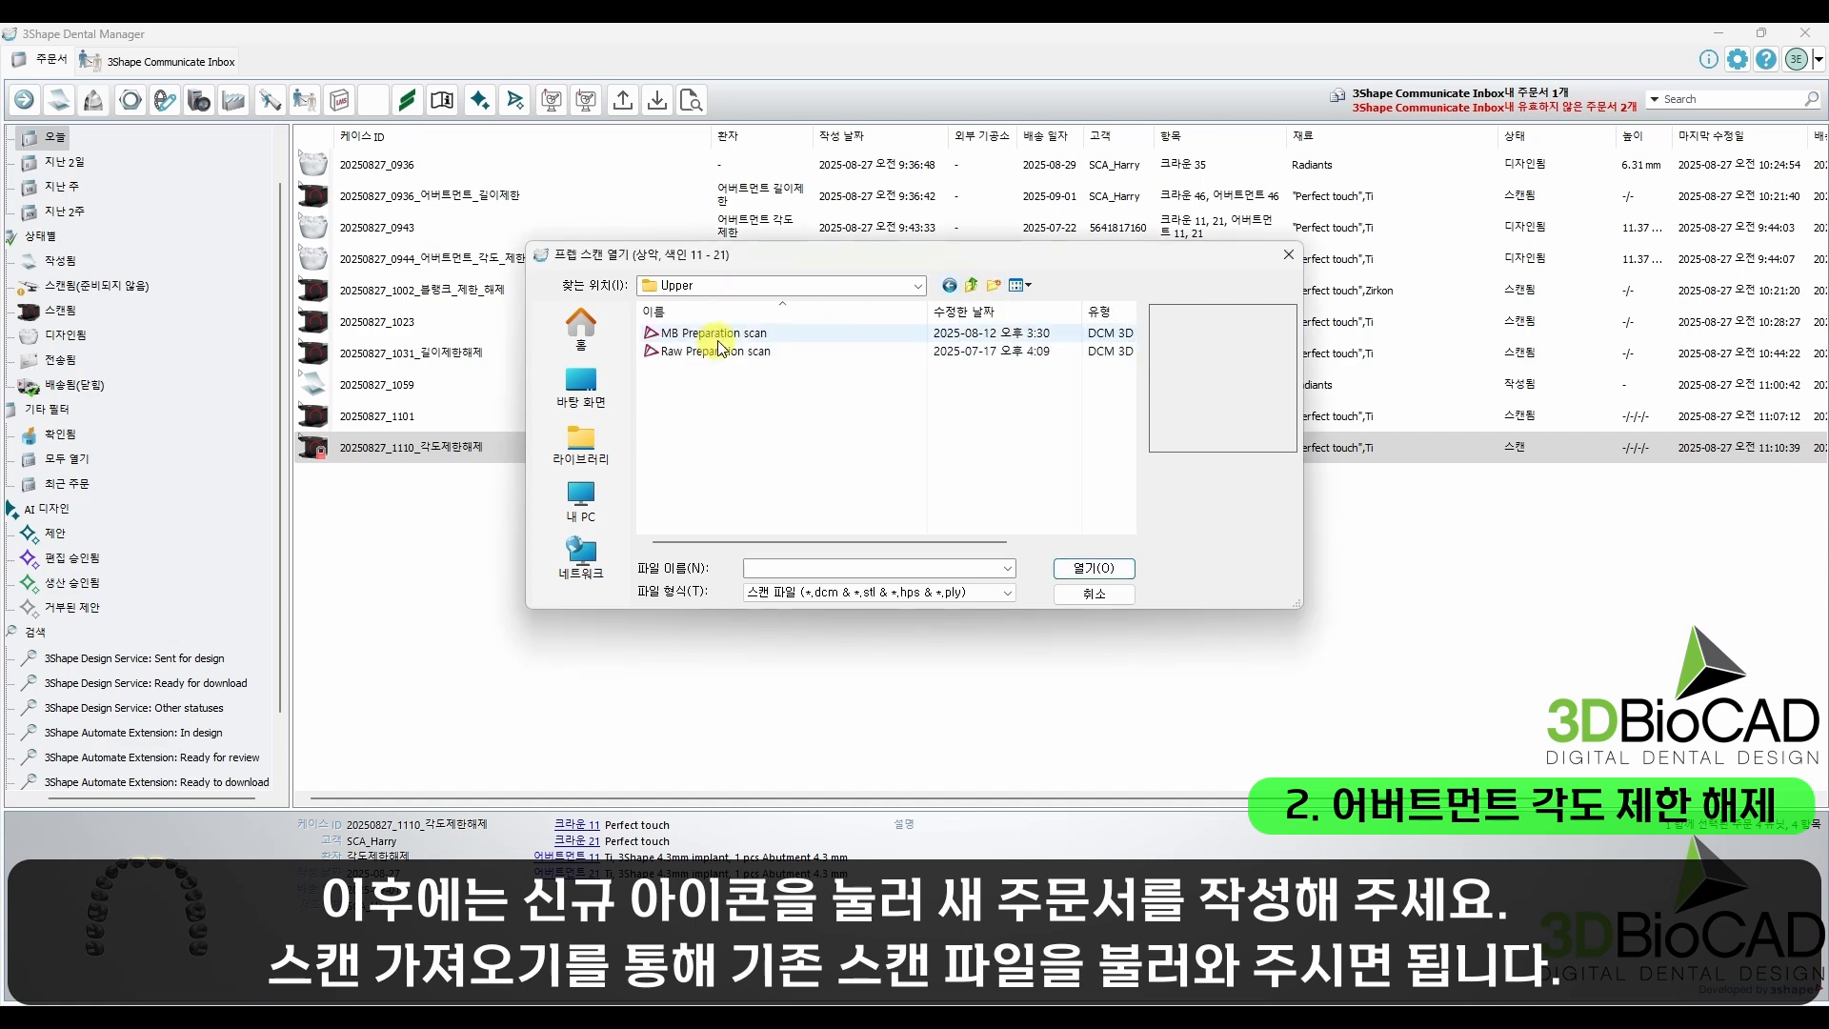
pyautogui.click(719, 335)
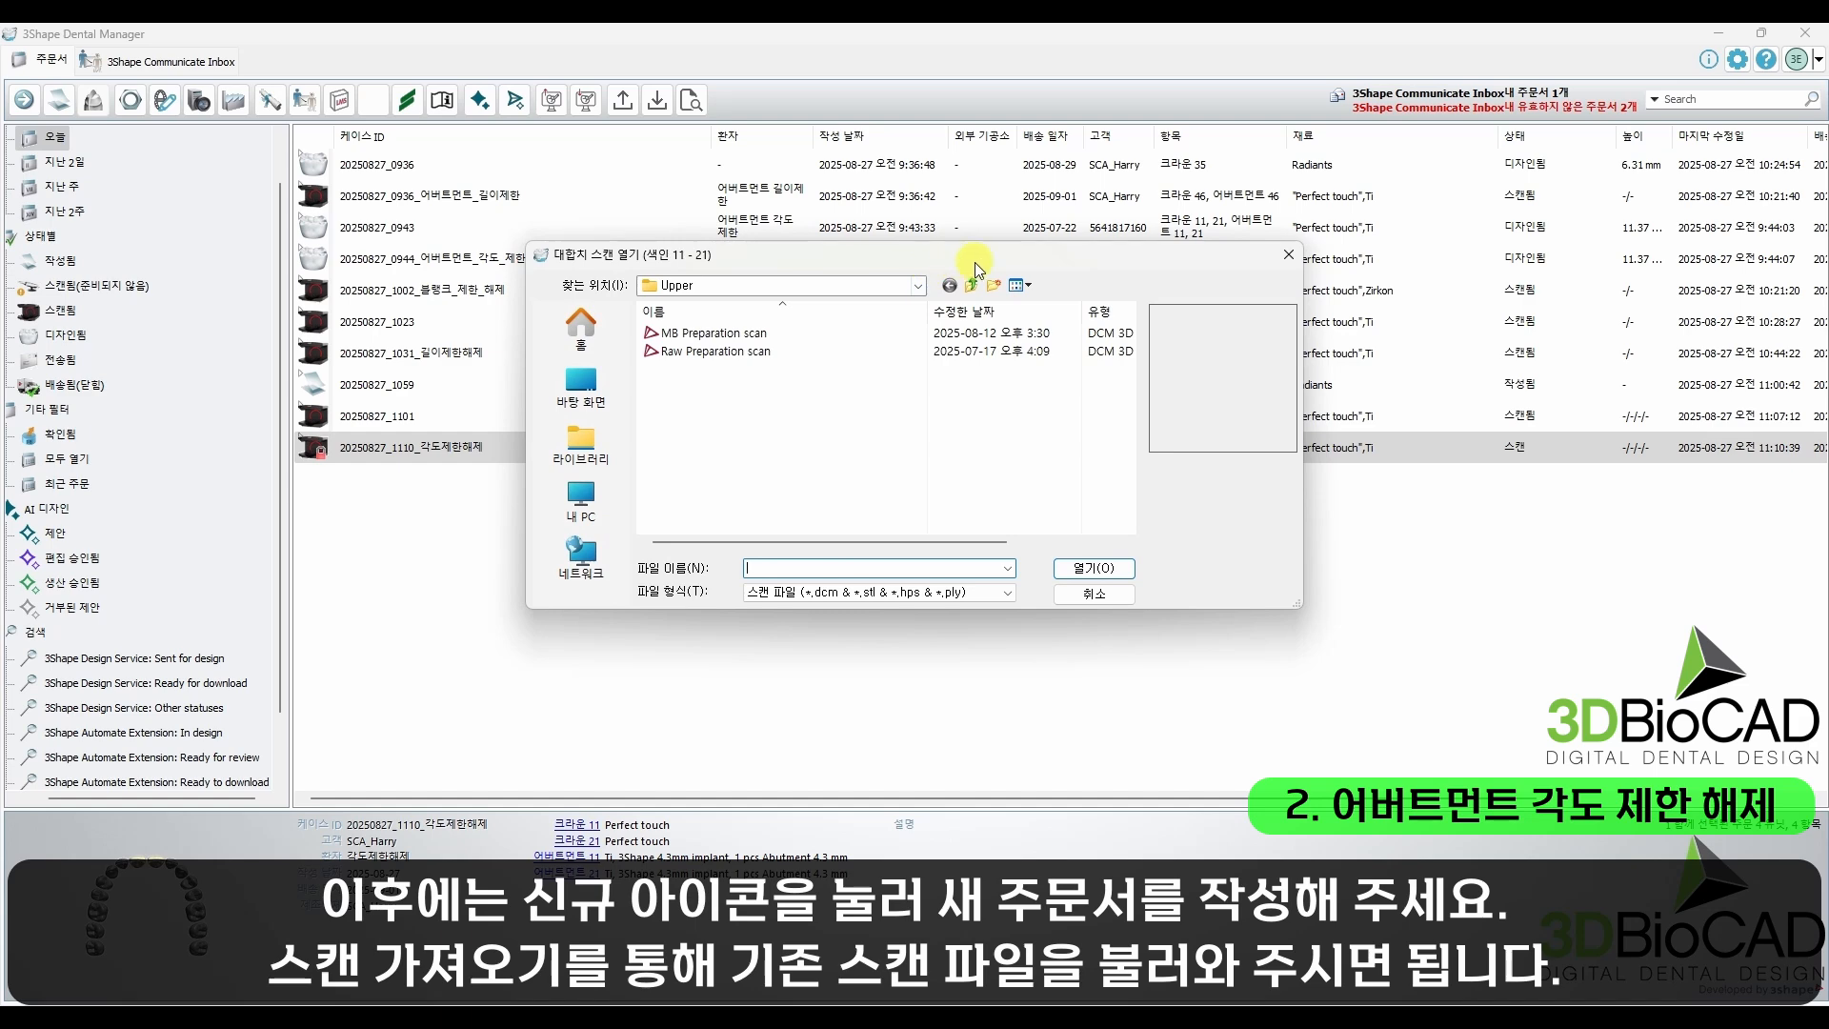
# Step: Load MB Antagonist scan from the Lower folder as the antagonist scan
pyautogui.click(972, 286)
pyautogui.doubleClick(731, 335)
pyautogui.click(731, 335)
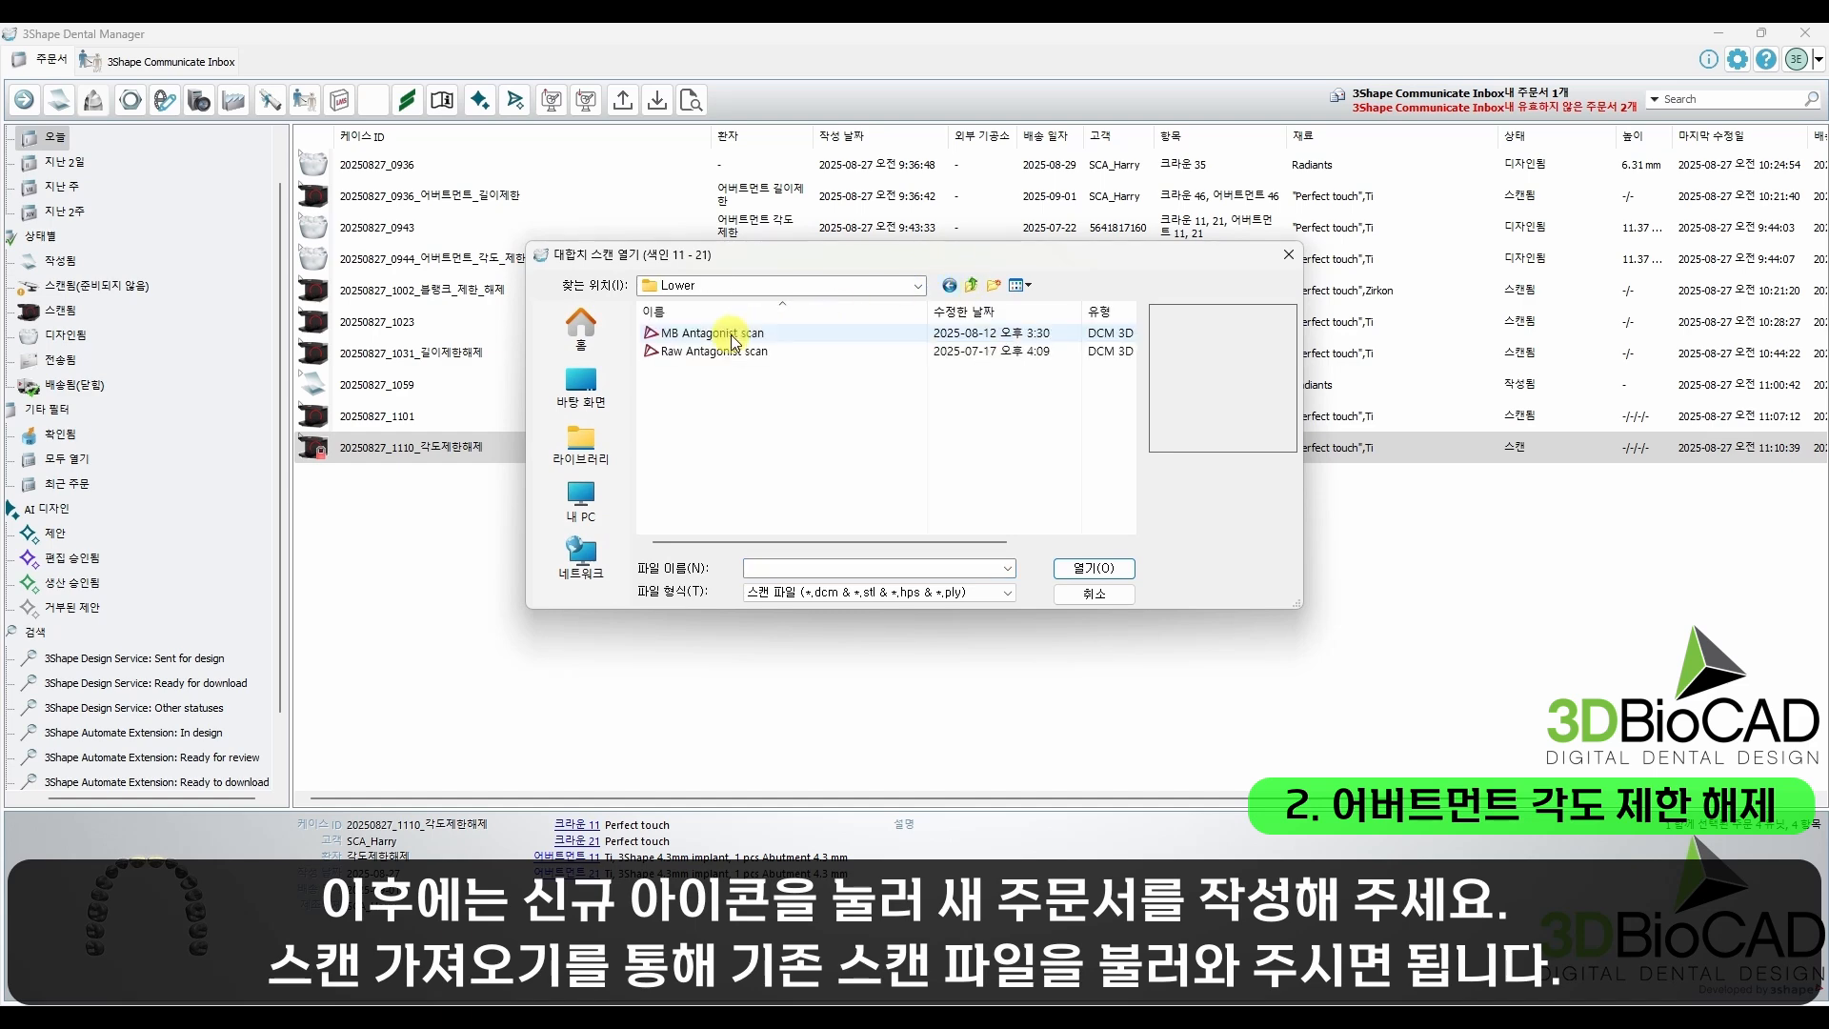
pyautogui.click(1094, 569)
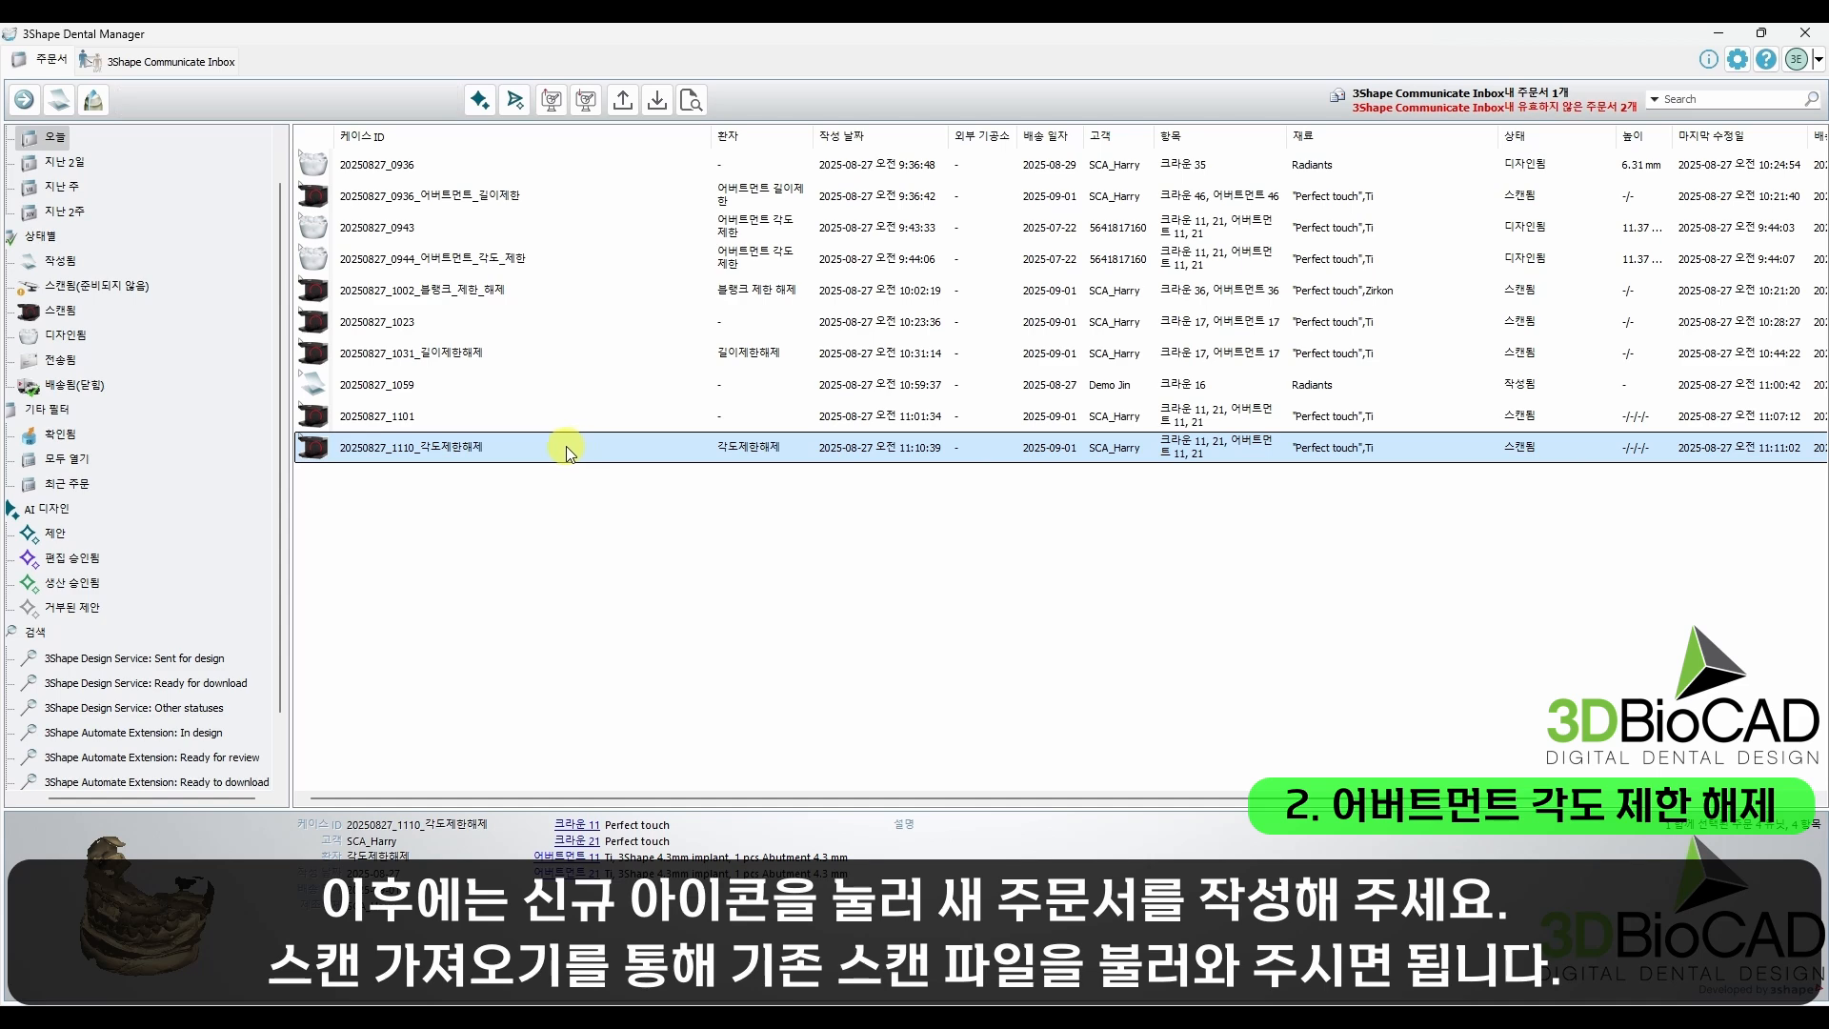
# Step: Open the 각도제한해제 order for design and go to the segmentation (분할) stage
pyautogui.rightClick(566, 446)
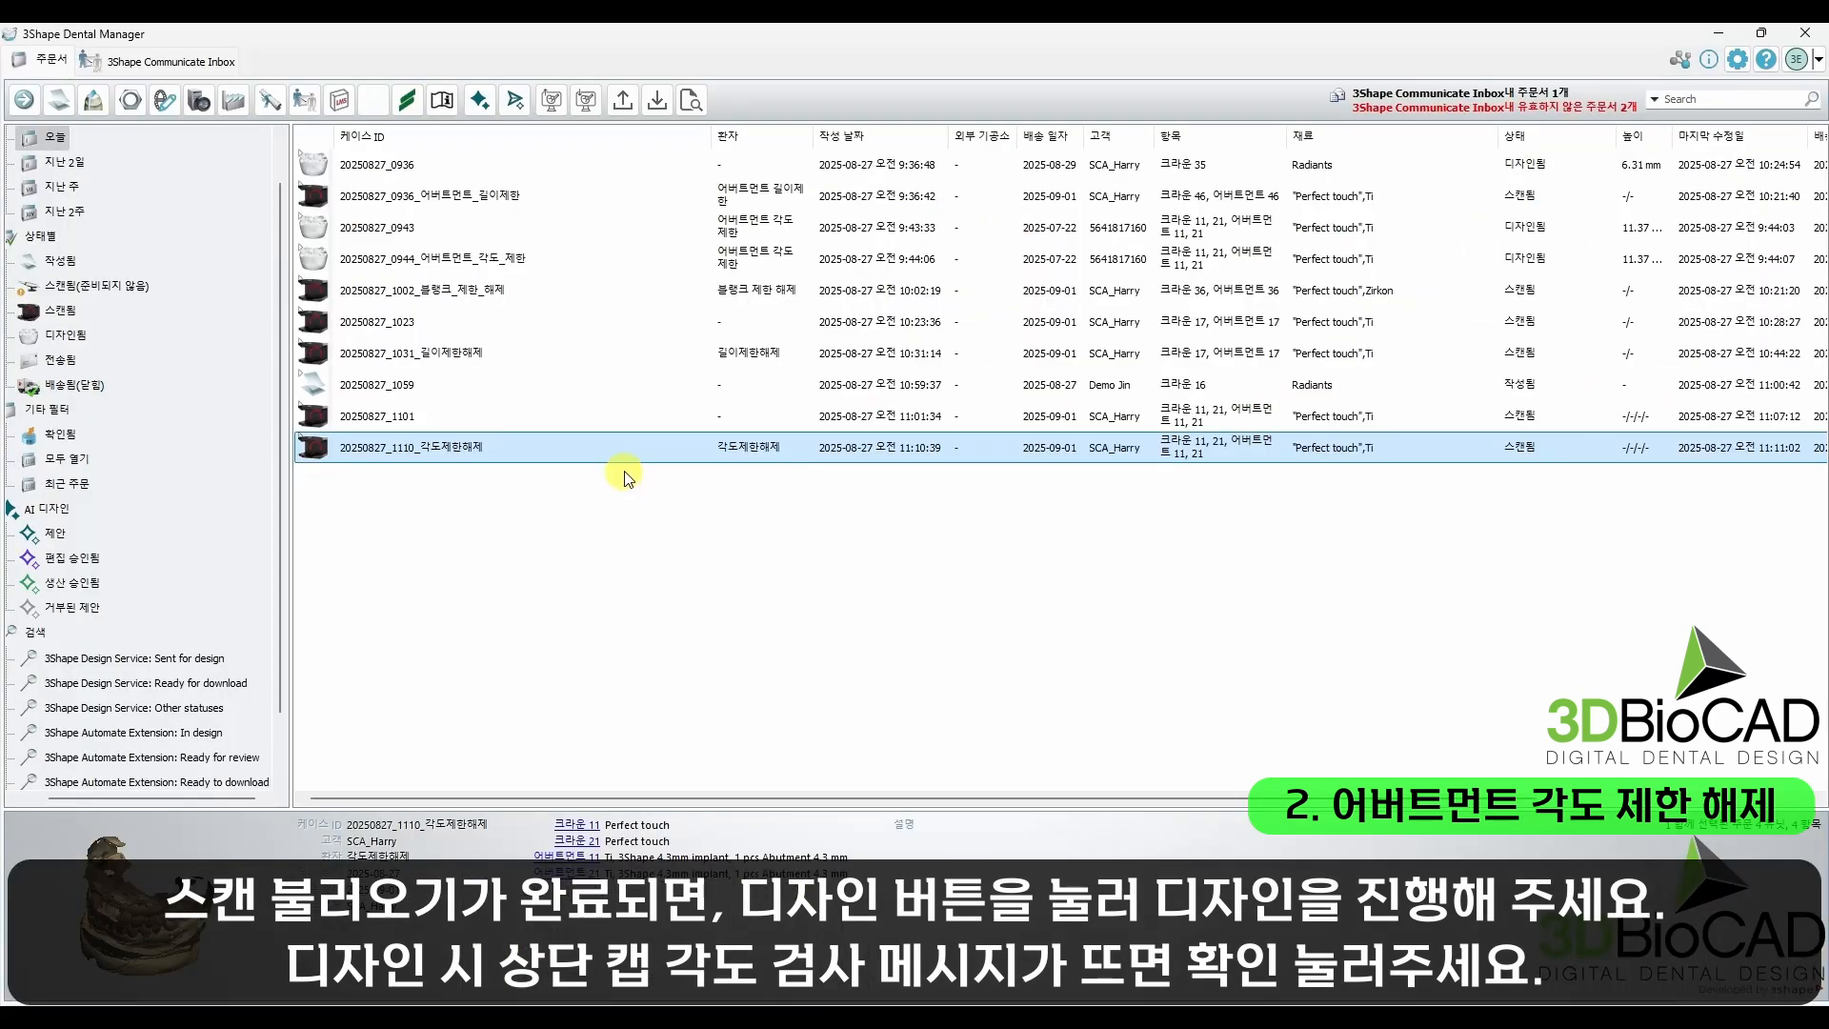
pyautogui.rightClick(620, 457)
pyautogui.click(666, 502)
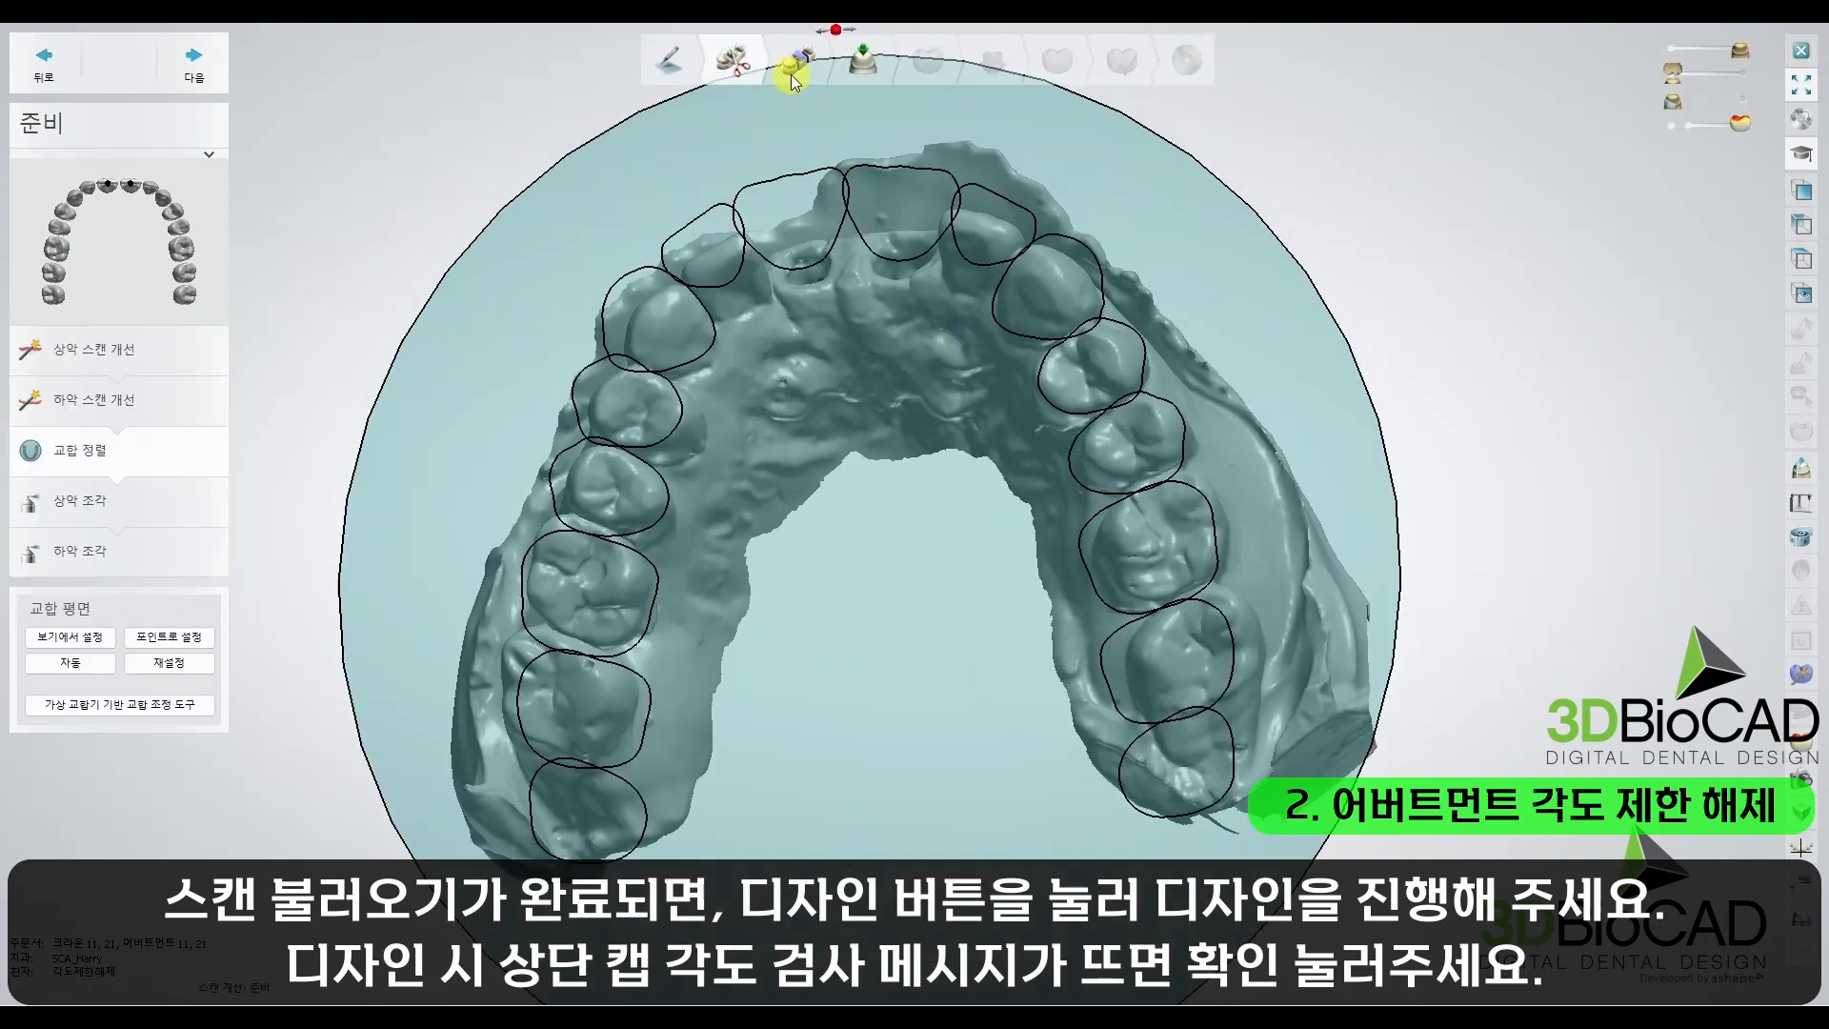
pyautogui.click(792, 74)
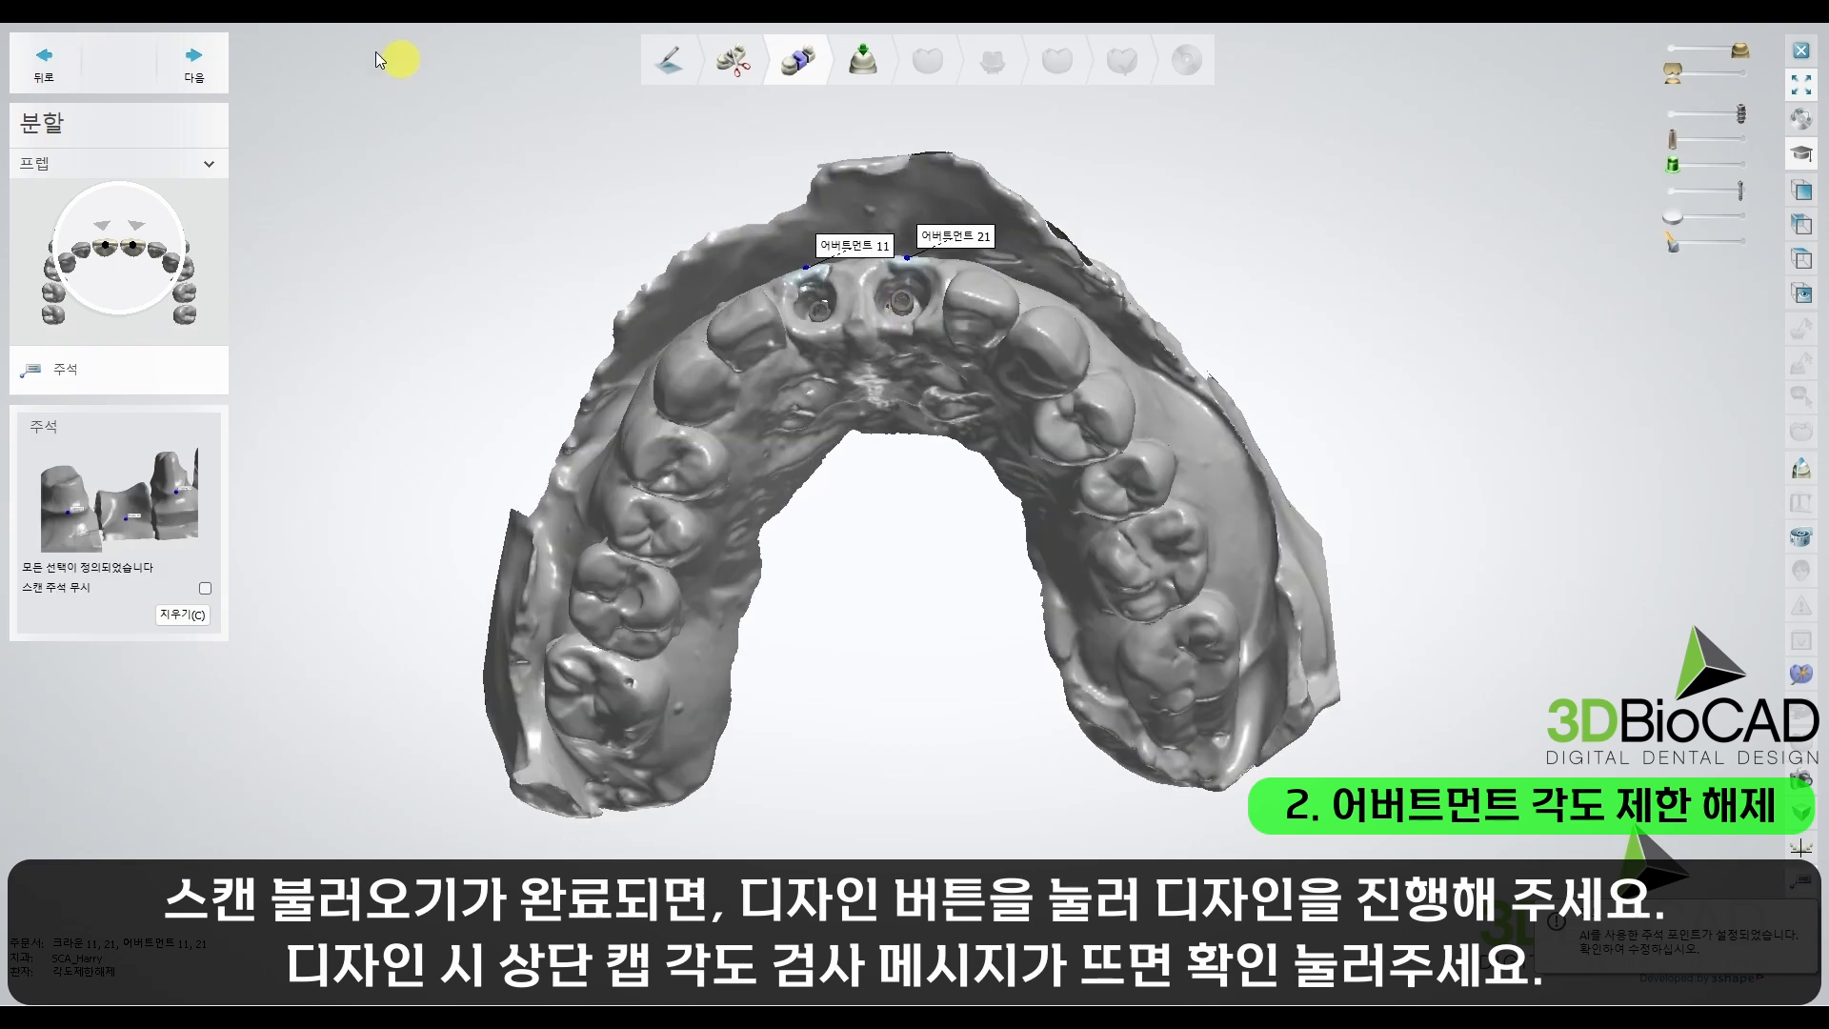
# Step: Accept the annotations for abutments 11 and 21, acknowledge the top cap angle check, and advance to the anatomy pre-design
pyautogui.click(203, 52)
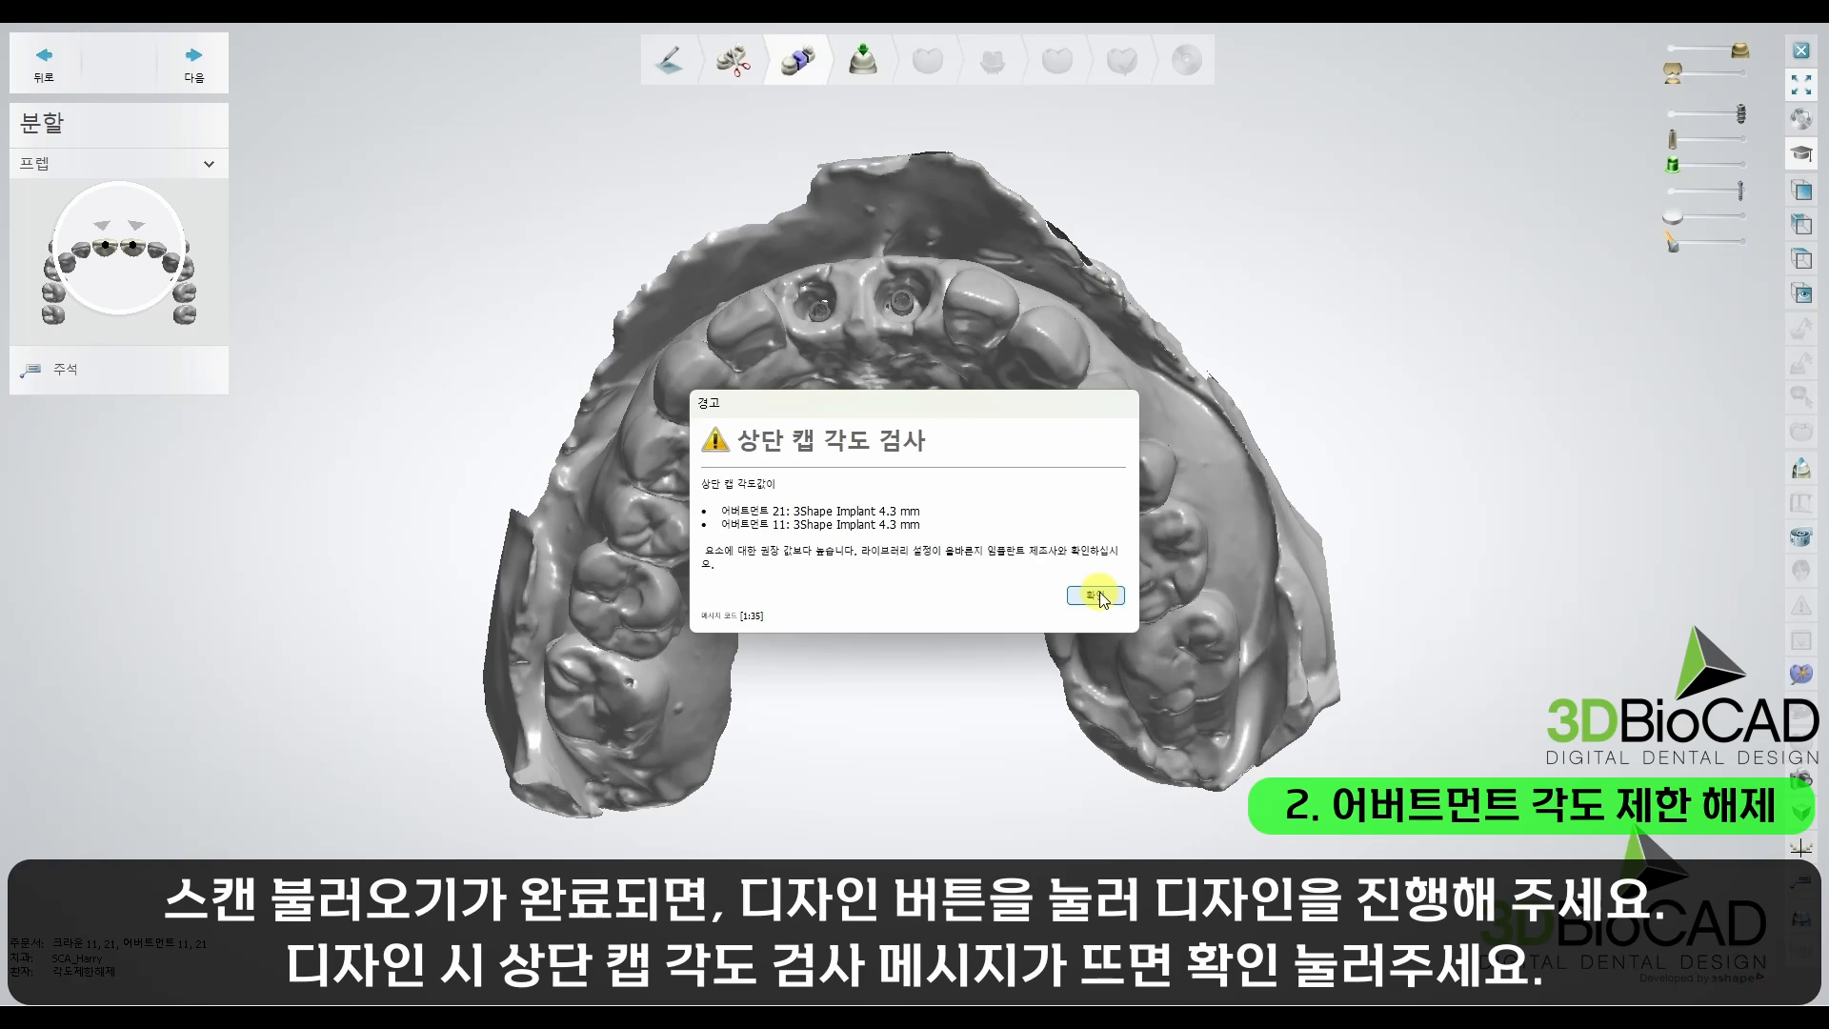
pyautogui.click(1075, 603)
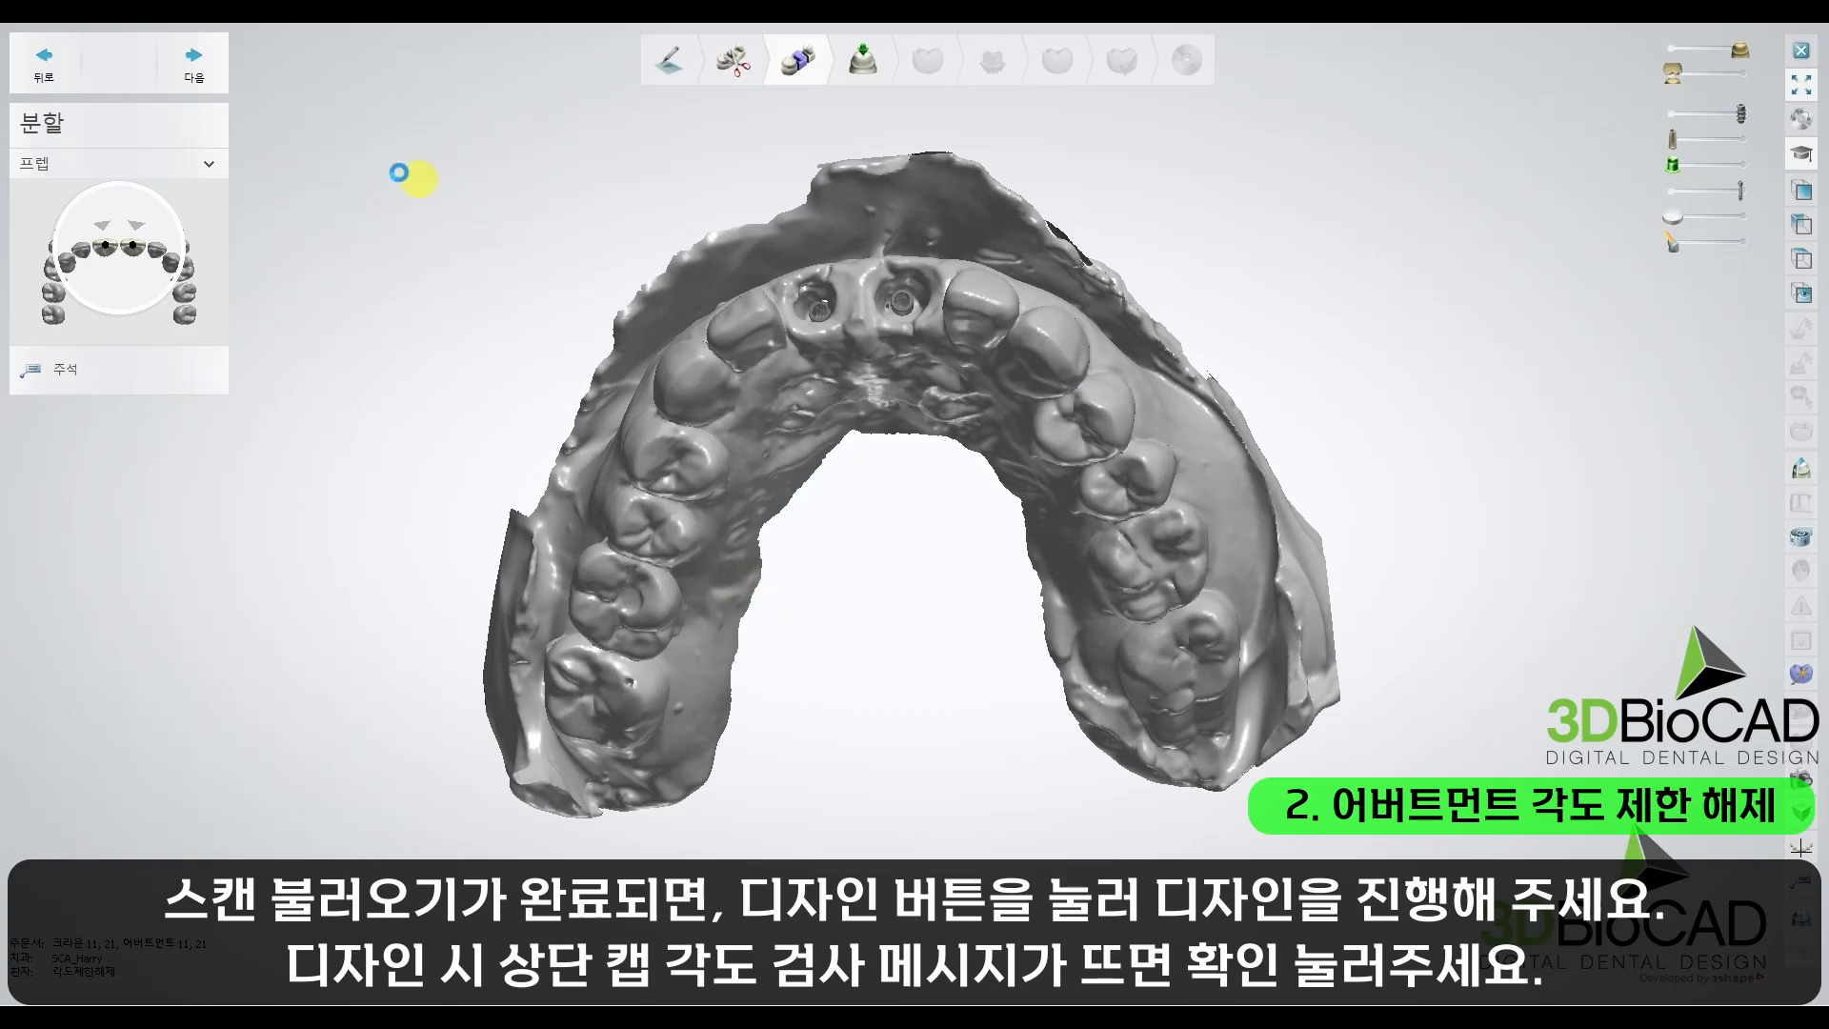
pyautogui.click(221, 67)
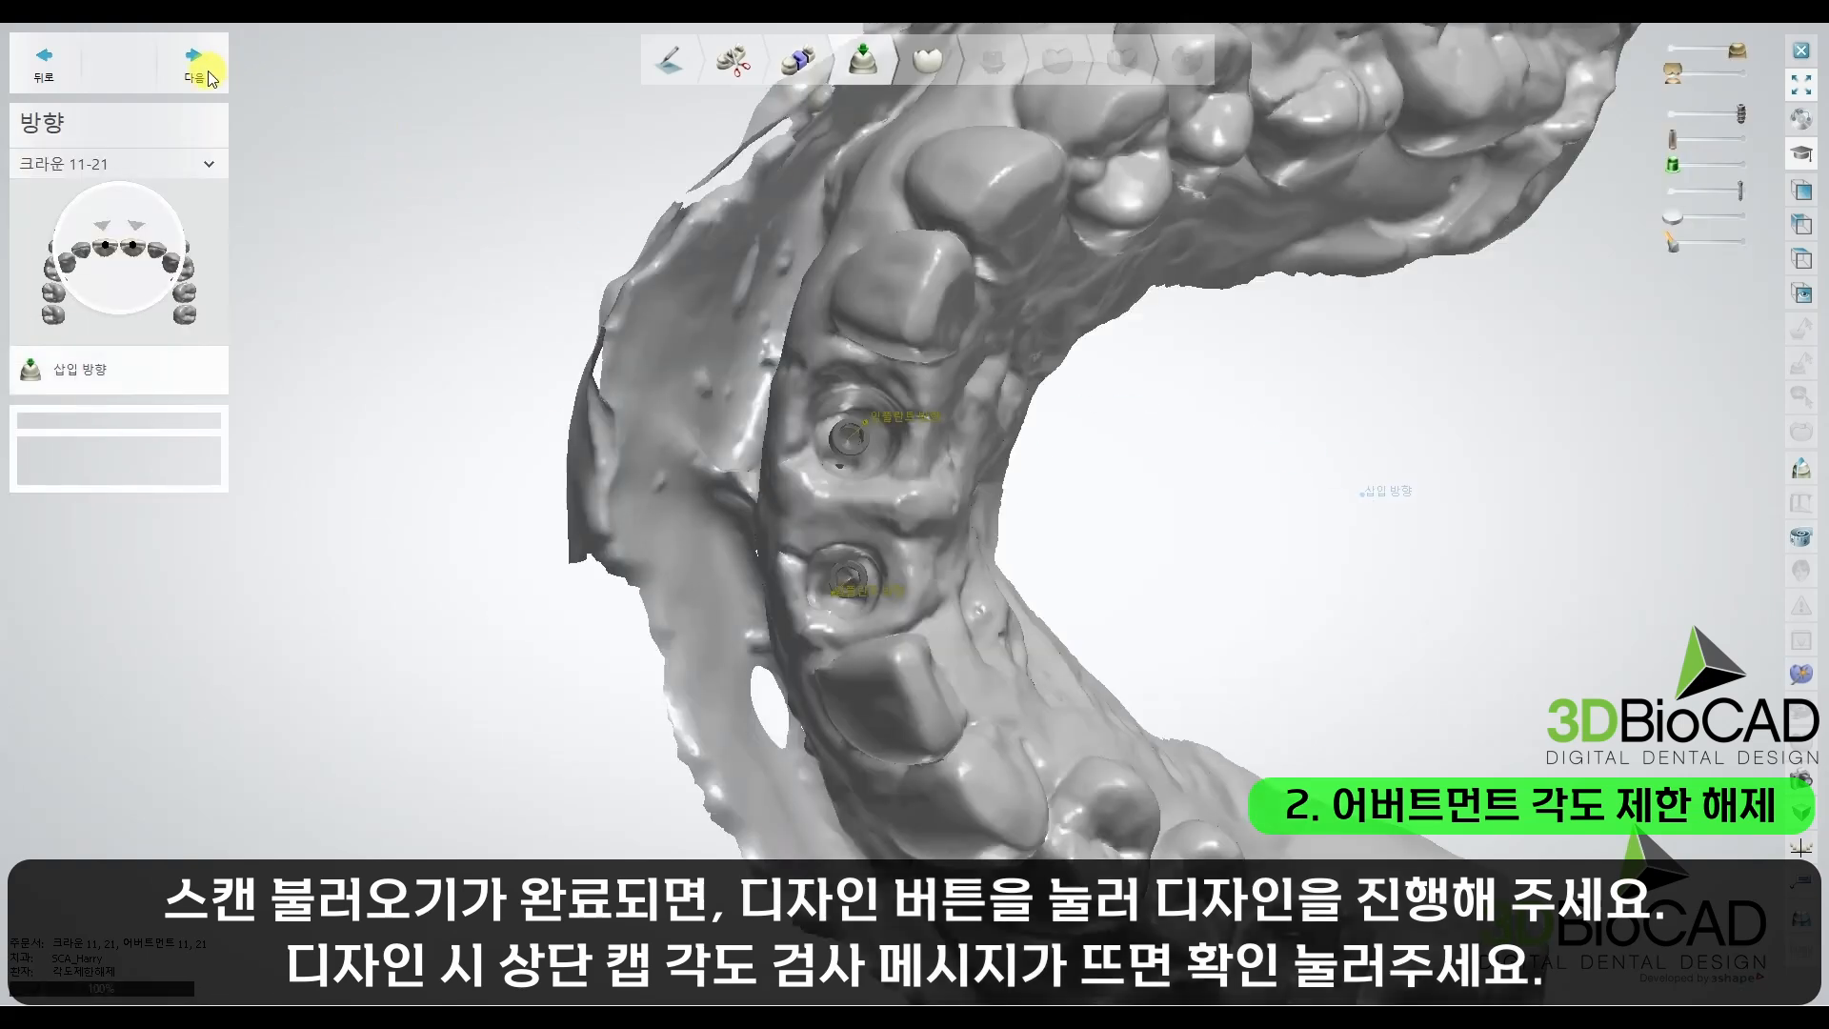
pyautogui.click(206, 69)
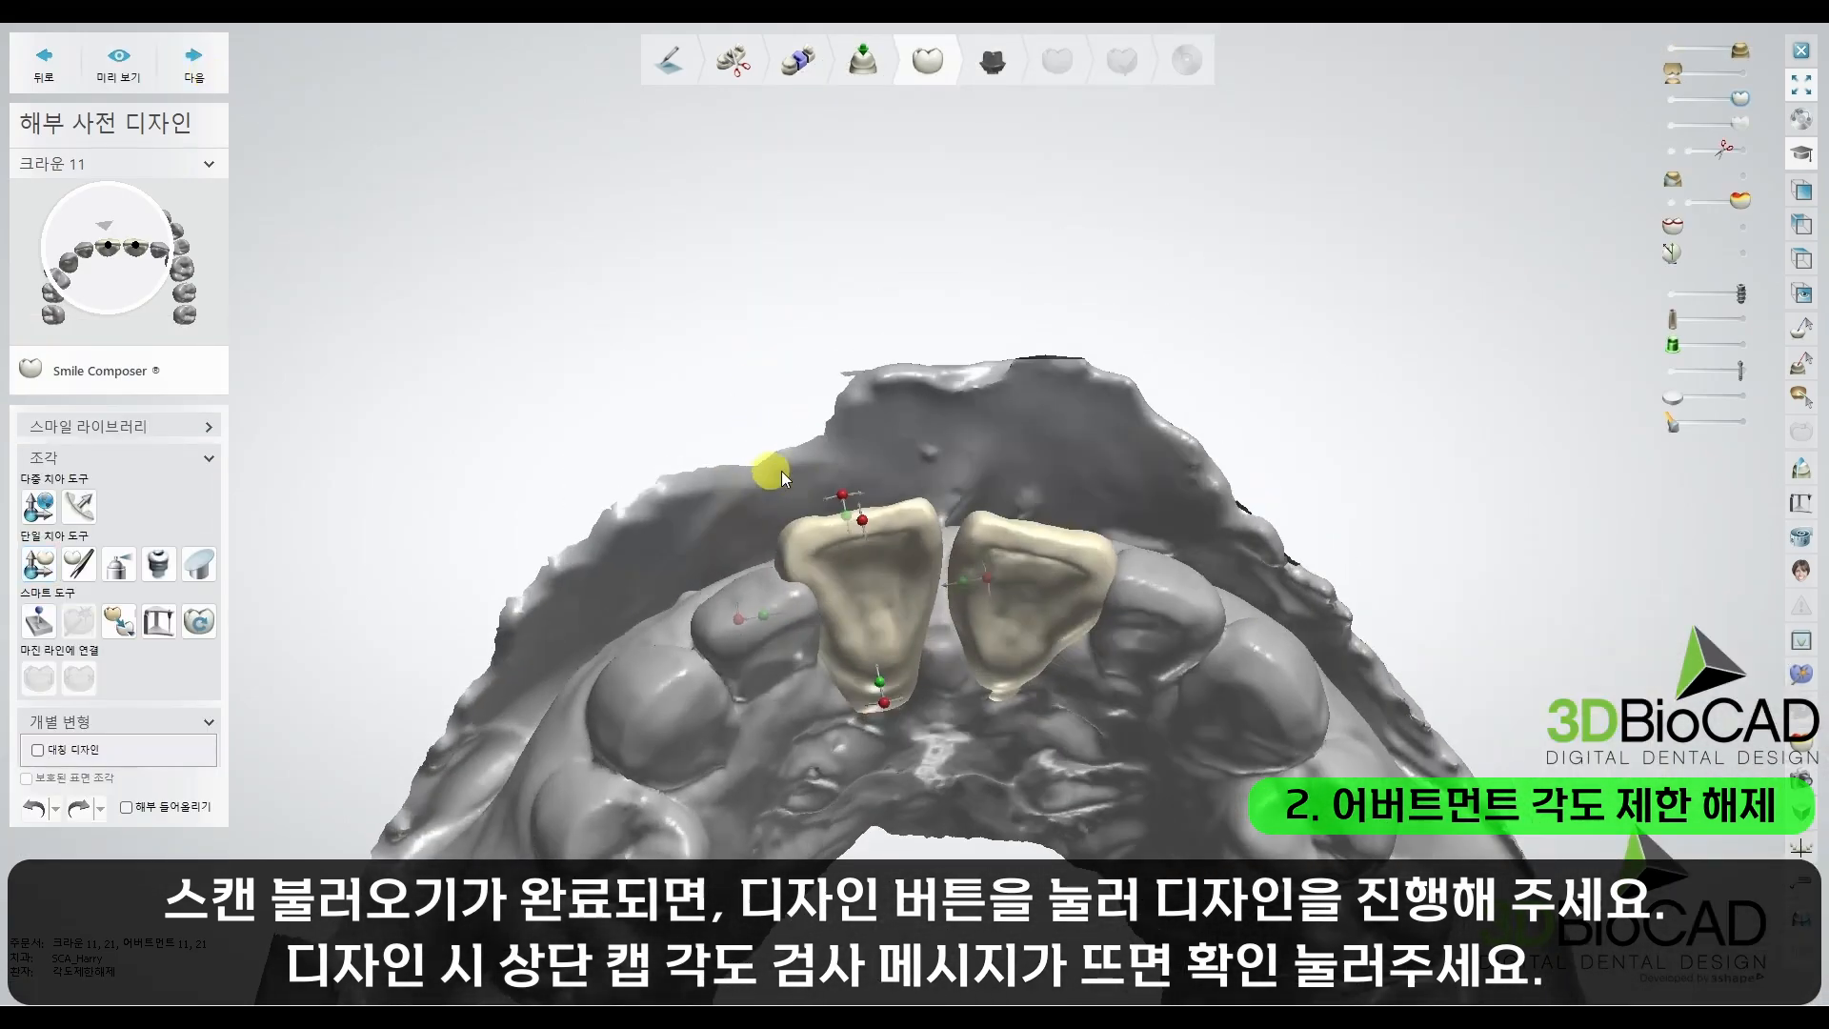
# Step: Reposition and reshape the crown 11 pre-design to fit the anterior arch between its neighbouring teeth
pyautogui.moveTo(879, 539); pyautogui.dragTo(888, 570)
pyautogui.moveTo(930, 632); pyautogui.dragTo(984, 610, button='right')
pyautogui.moveTo(1009, 648); pyautogui.dragTo(987, 657)
pyautogui.moveTo(927, 610); pyautogui.dragTo(926, 577, button='right')
pyautogui.moveTo(936, 583); pyautogui.dragTo(950, 593)
pyautogui.moveTo(952, 610); pyautogui.dragTo(959, 588, button='right')
pyautogui.click(124, 625)
pyautogui.moveTo(862, 658); pyautogui.dragTo(1160, 671)
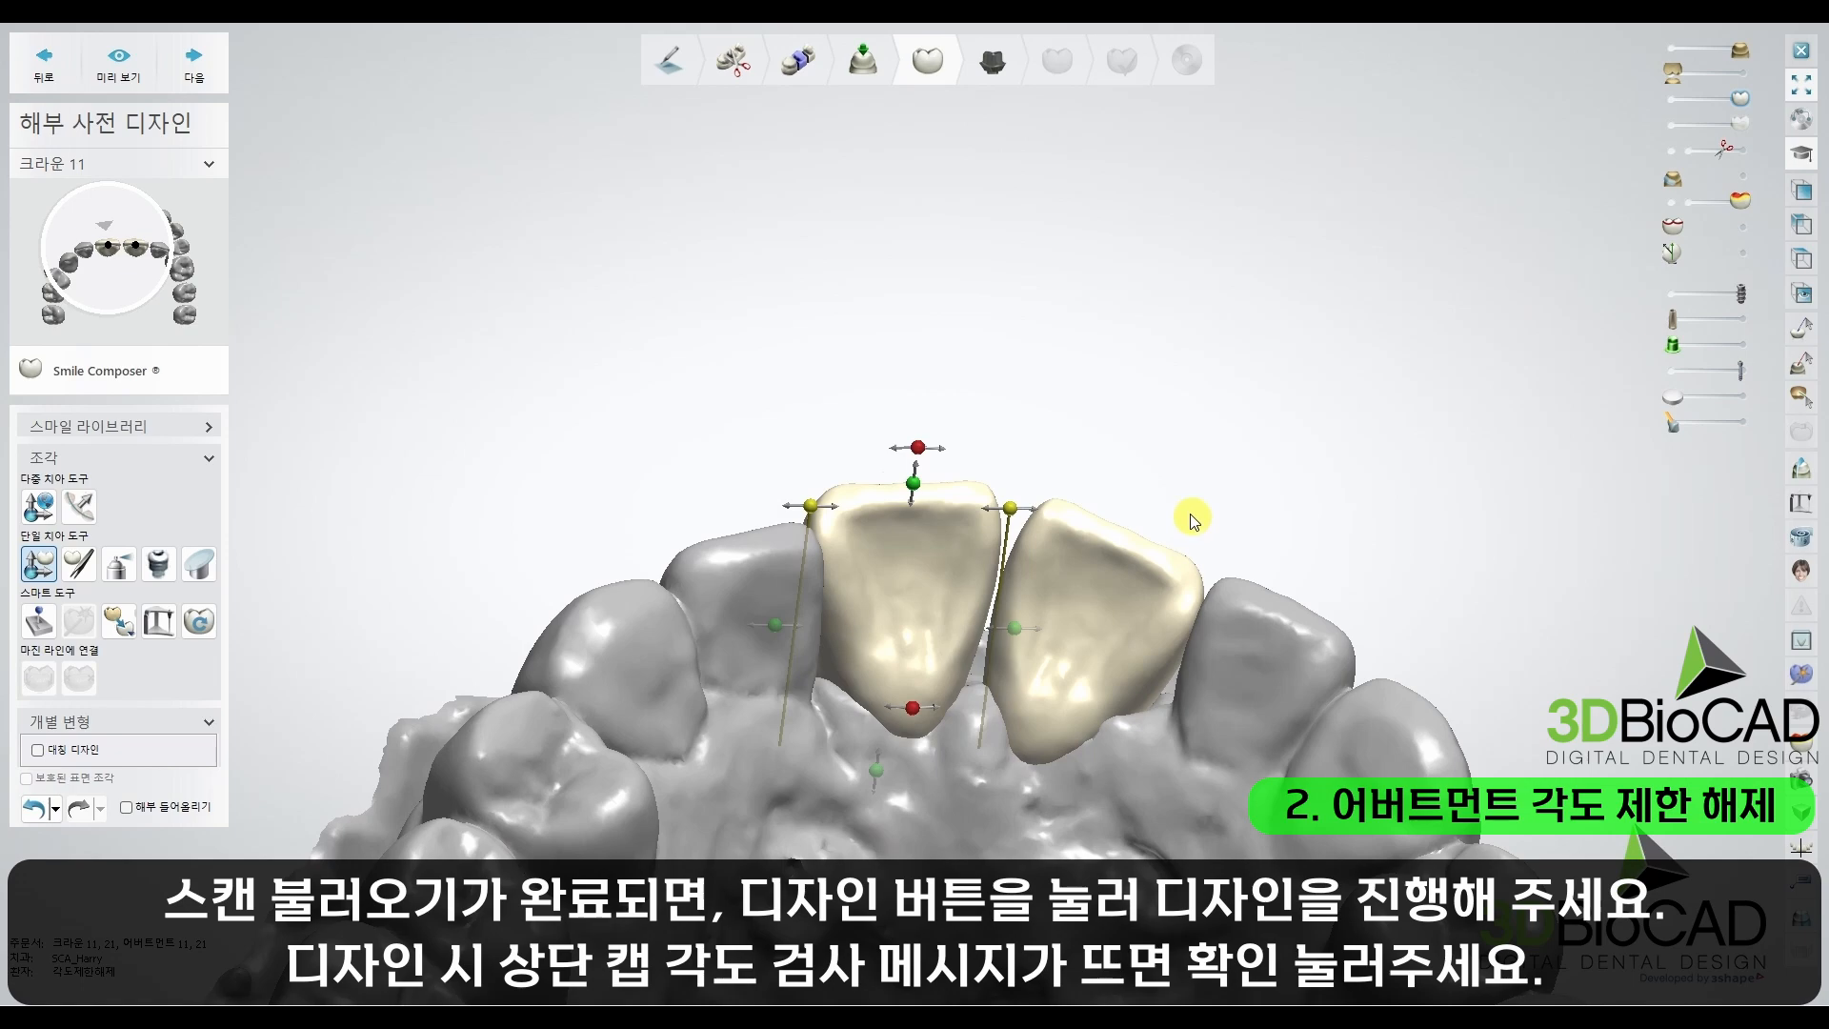
# Step: Adjust the position and rotation of crown 21 to match crown 11, with symmetric design (대칭 디자인) enabled
pyautogui.click(1101, 555)
pyautogui.moveTo(1139, 498); pyautogui.dragTo(1058, 458)
pyautogui.moveTo(1072, 667); pyautogui.dragTo(1105, 656)
pyautogui.scroll(-3, 1118, 581)
pyautogui.moveTo(1118, 580); pyautogui.dragTo(1029, 600, button='right')
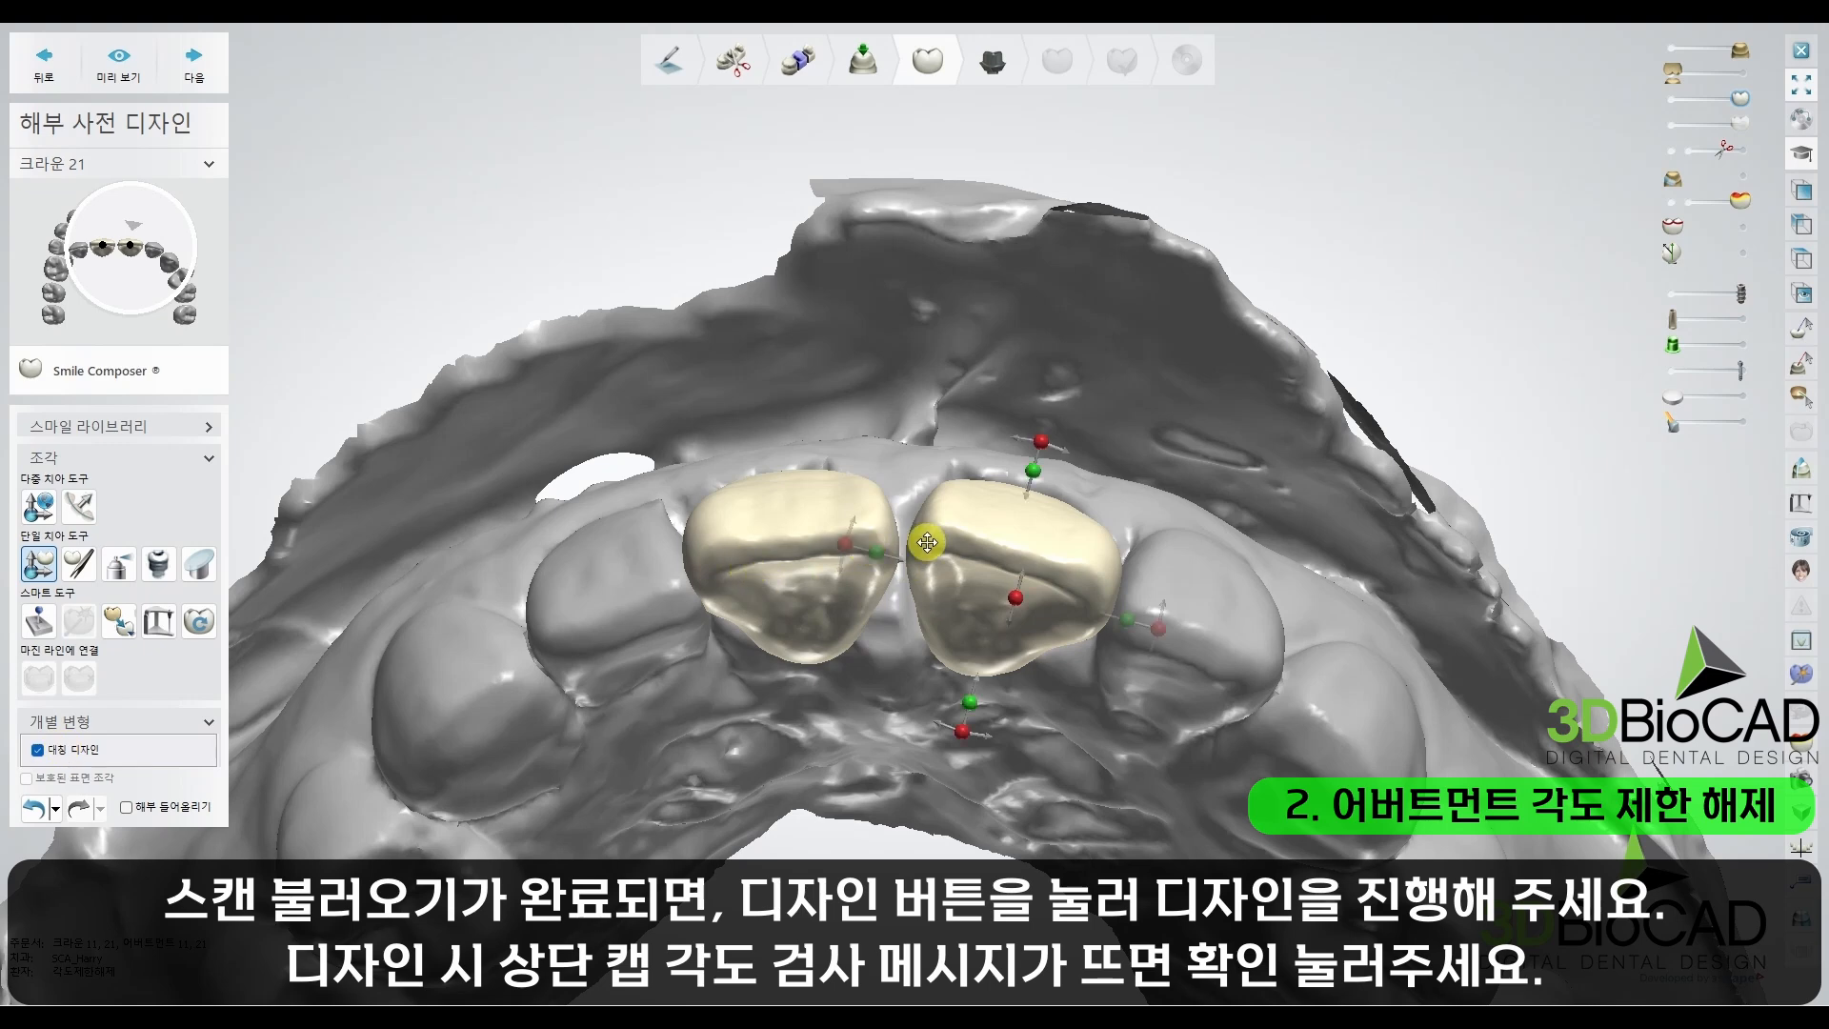
pyautogui.moveTo(1160, 622); pyautogui.dragTo(1164, 611)
pyautogui.moveTo(1018, 598); pyautogui.dragTo(1016, 619)
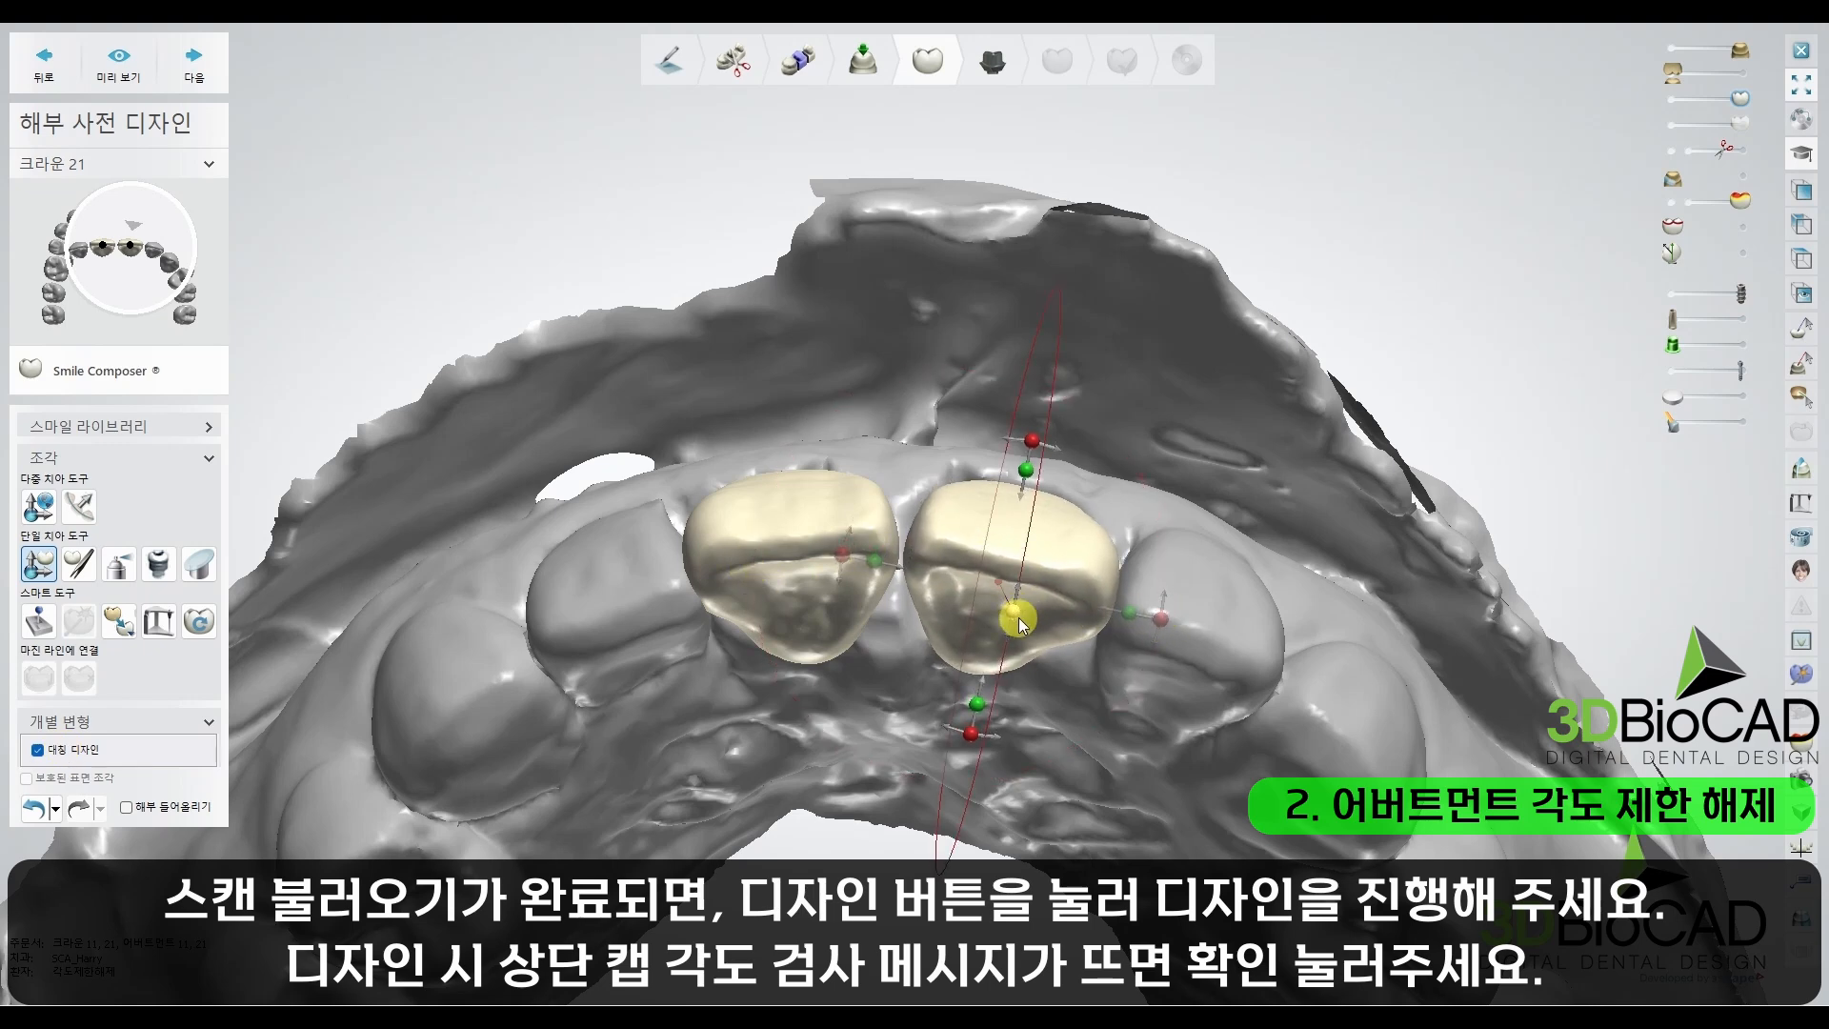
# Step: Fine-tune crown 11 against crown 21 and advance to the abutment design stage
pyautogui.click(784, 540)
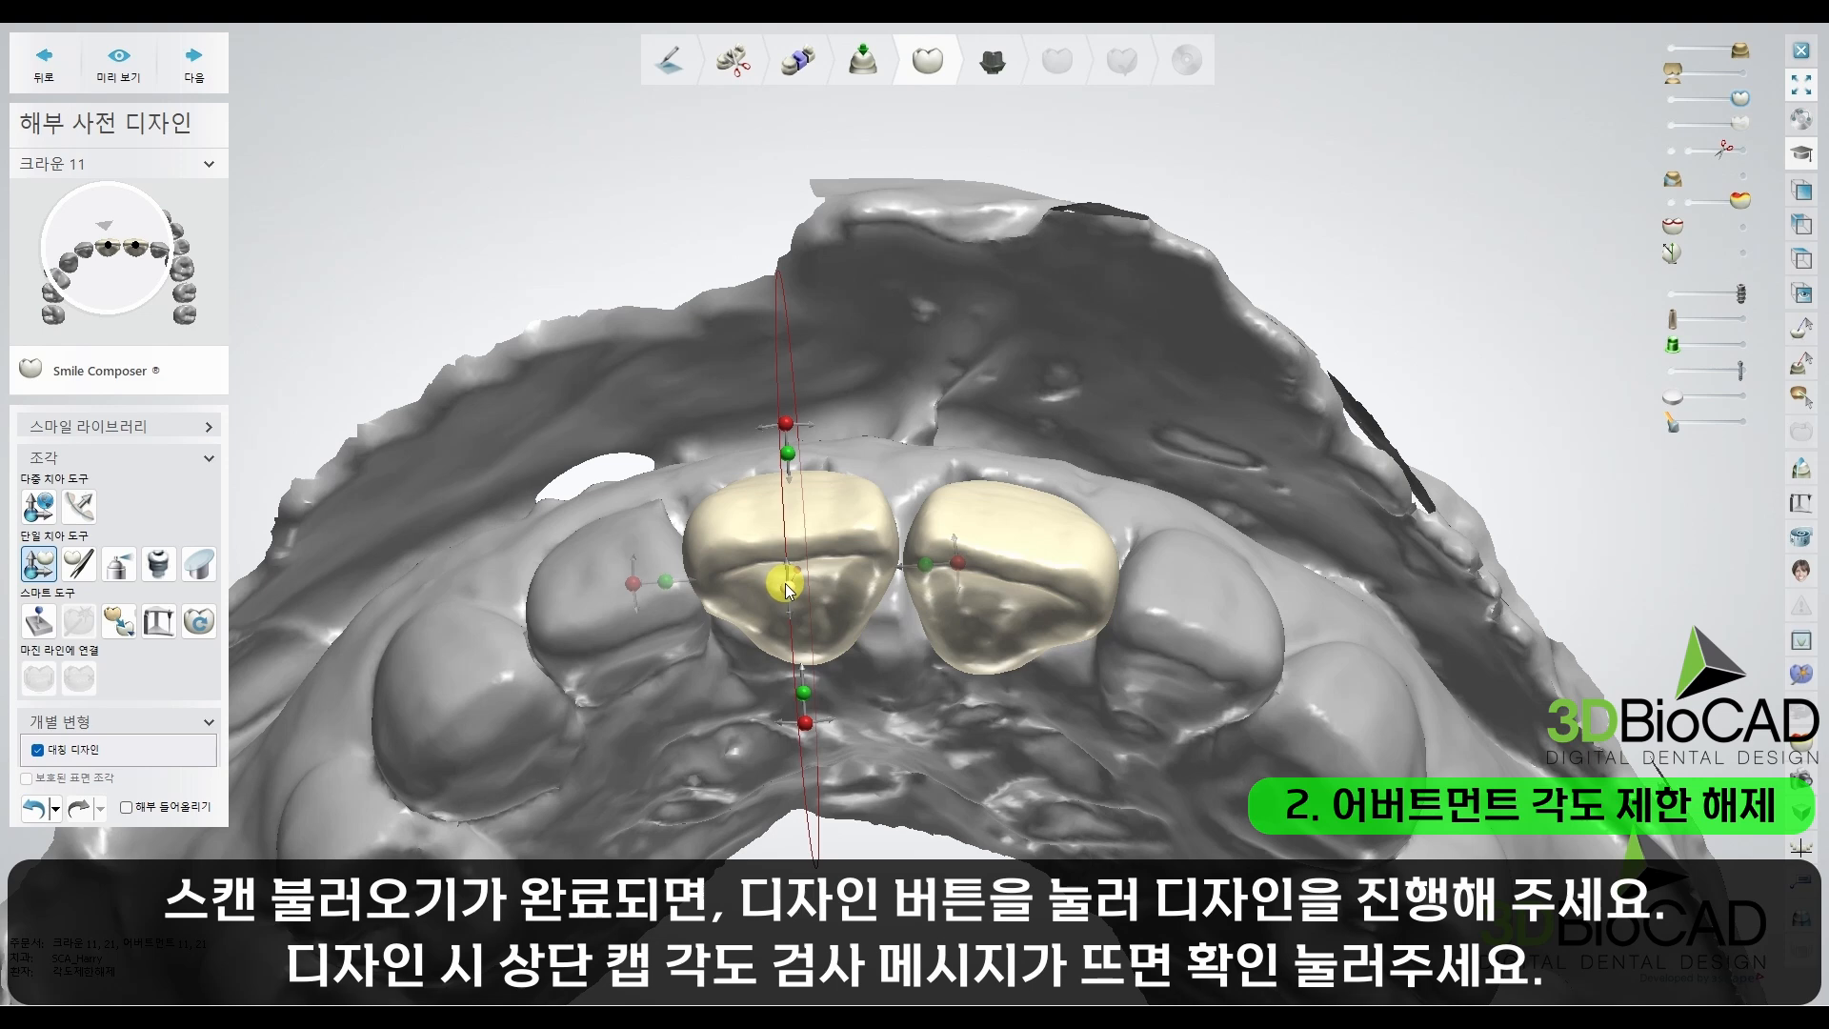
pyautogui.click(919, 562)
pyautogui.click(194, 78)
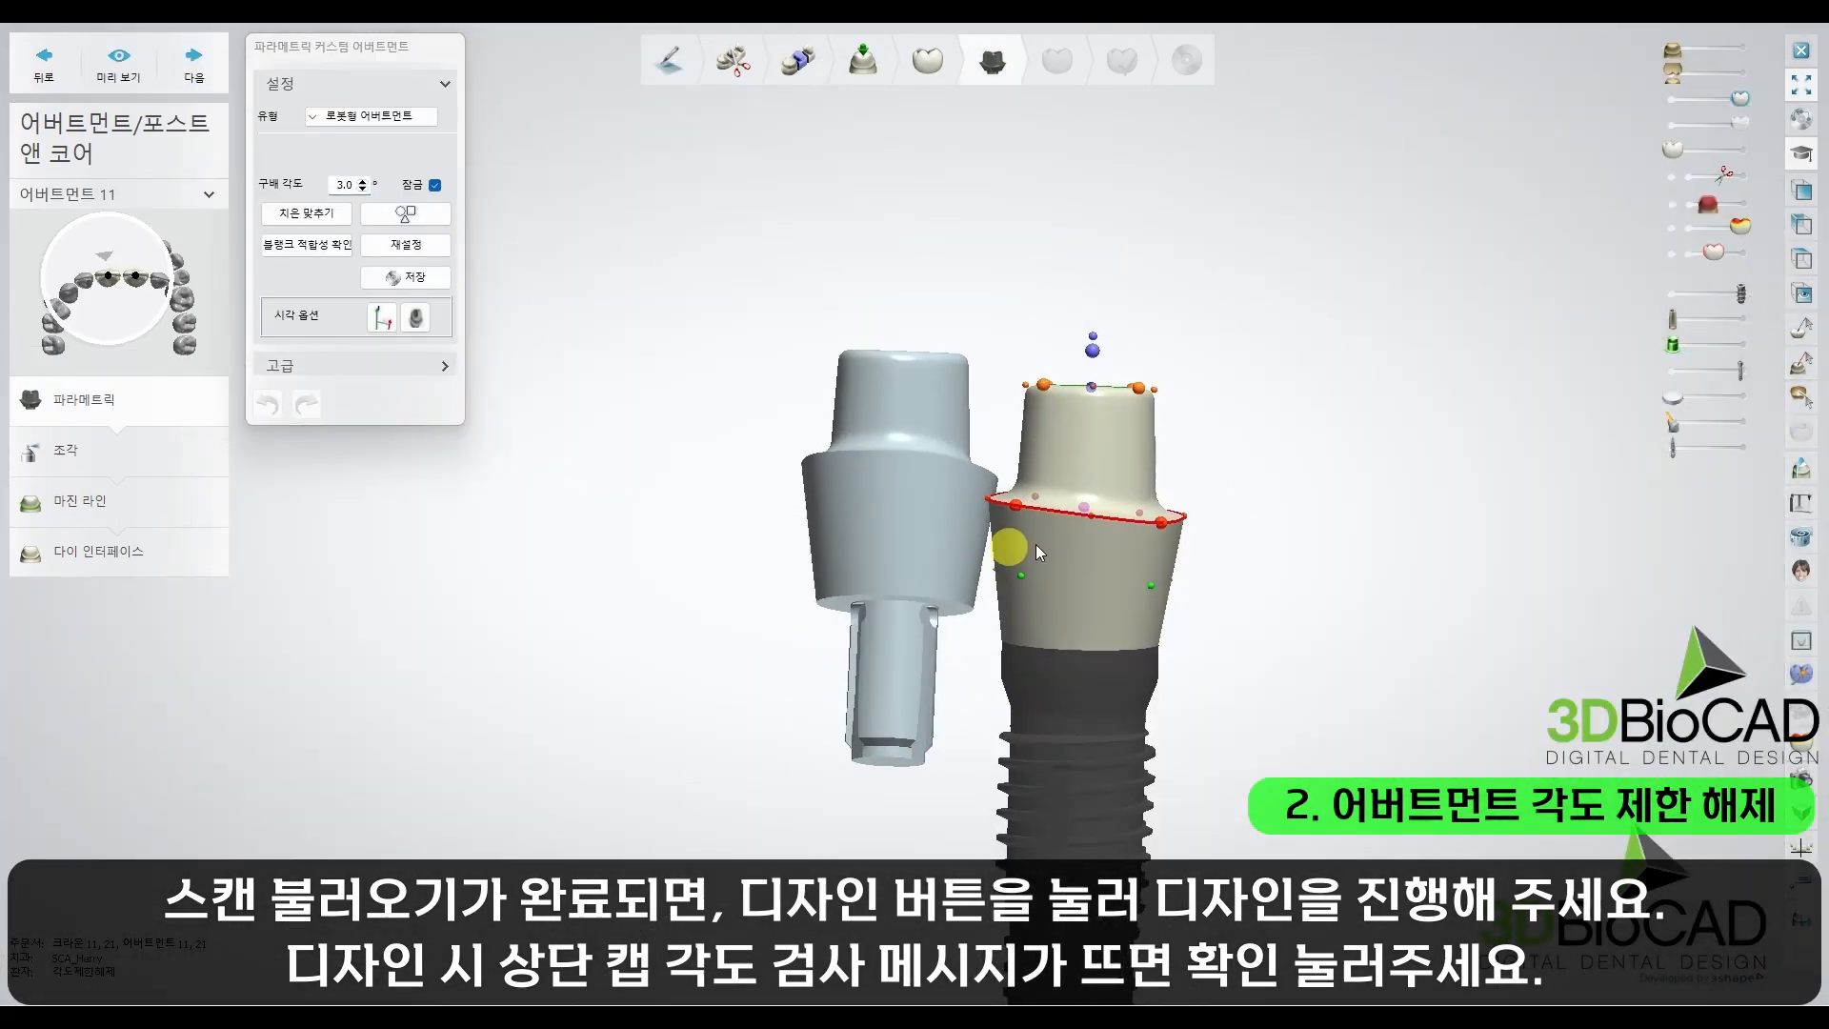
# Step: Adjust the margin and emergence profile of abutment 11
pyautogui.moveTo(1037, 545); pyautogui.dragTo(1086, 543, button='right')
pyautogui.scroll(3, 1185, 519)
pyautogui.moveTo(1185, 519); pyautogui.dragTo(1192, 523)
pyautogui.moveTo(1151, 539); pyautogui.dragTo(1155, 564, button='right')
pyautogui.moveTo(1153, 555); pyautogui.dragTo(1124, 449)
pyautogui.scroll(-3, 1140, 400)
# Step: Lengthen the post of abutment 11 and tilt its top cap
pyautogui.moveTo(1140, 400); pyautogui.dragTo(1011, 327, button='right')
pyautogui.moveTo(976, 360); pyautogui.dragTo(1145, 183)
pyautogui.moveTo(1145, 183); pyautogui.dragTo(991, 152, button='right')
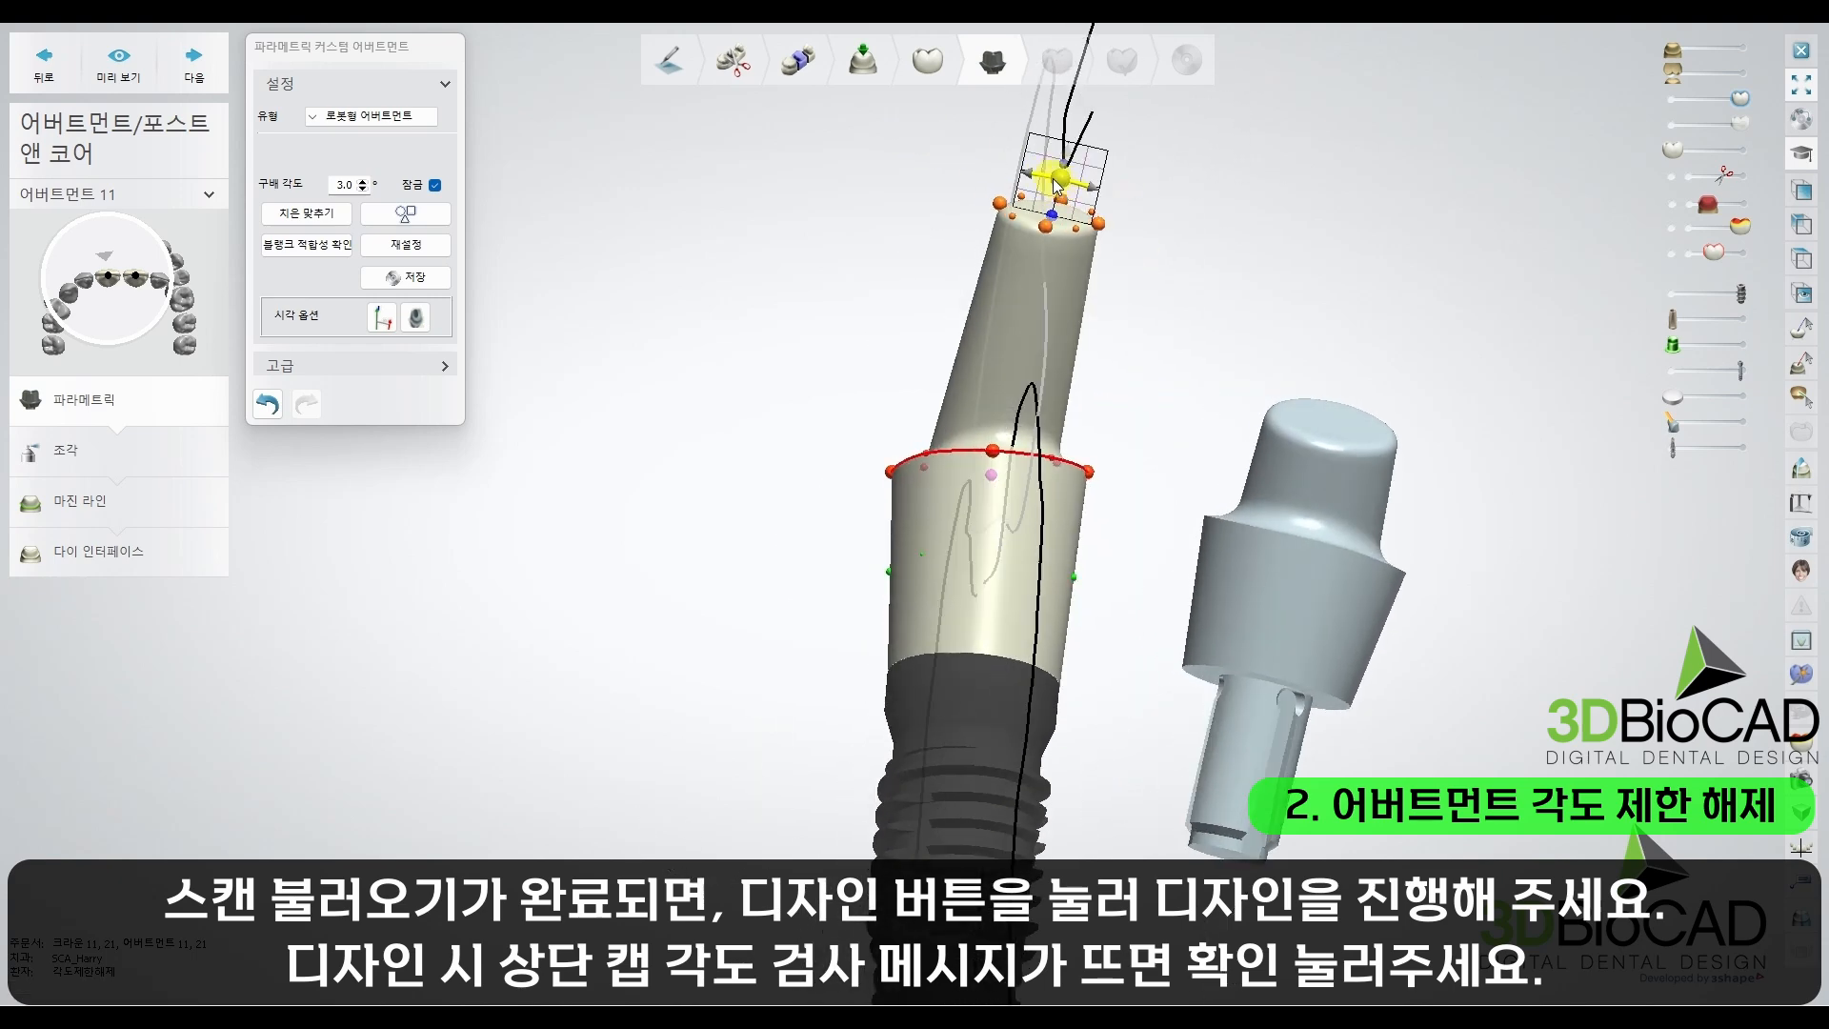
pyautogui.moveTo(1059, 176); pyautogui.dragTo(1035, 170)
pyautogui.moveTo(1036, 169); pyautogui.dragTo(1200, 175, button='right')
pyautogui.moveTo(1049, 169); pyautogui.dragTo(962, 144)
pyautogui.moveTo(963, 144); pyautogui.dragTo(1124, 303, button='right')
# Step: Switch to abutment 21 and adjust the length and angle of its post
pyautogui.click(574, 529)
pyautogui.moveTo(599, 461); pyautogui.dragTo(600, 465)
pyautogui.moveTo(599, 460)
pyautogui.mouseDown(button='right')
pyautogui.moveTo(669, 468)
pyautogui.moveTo(618, 464)
pyautogui.mouseUp(button='right')
pyautogui.moveTo(618, 464); pyautogui.dragTo(642, 466)
pyautogui.moveTo(642, 466); pyautogui.dragTo(592, 454, button='right')
pyautogui.moveTo(645, 451); pyautogui.dragTo(651, 312)
pyautogui.moveTo(651, 313); pyautogui.dragTo(732, 362, button='right')
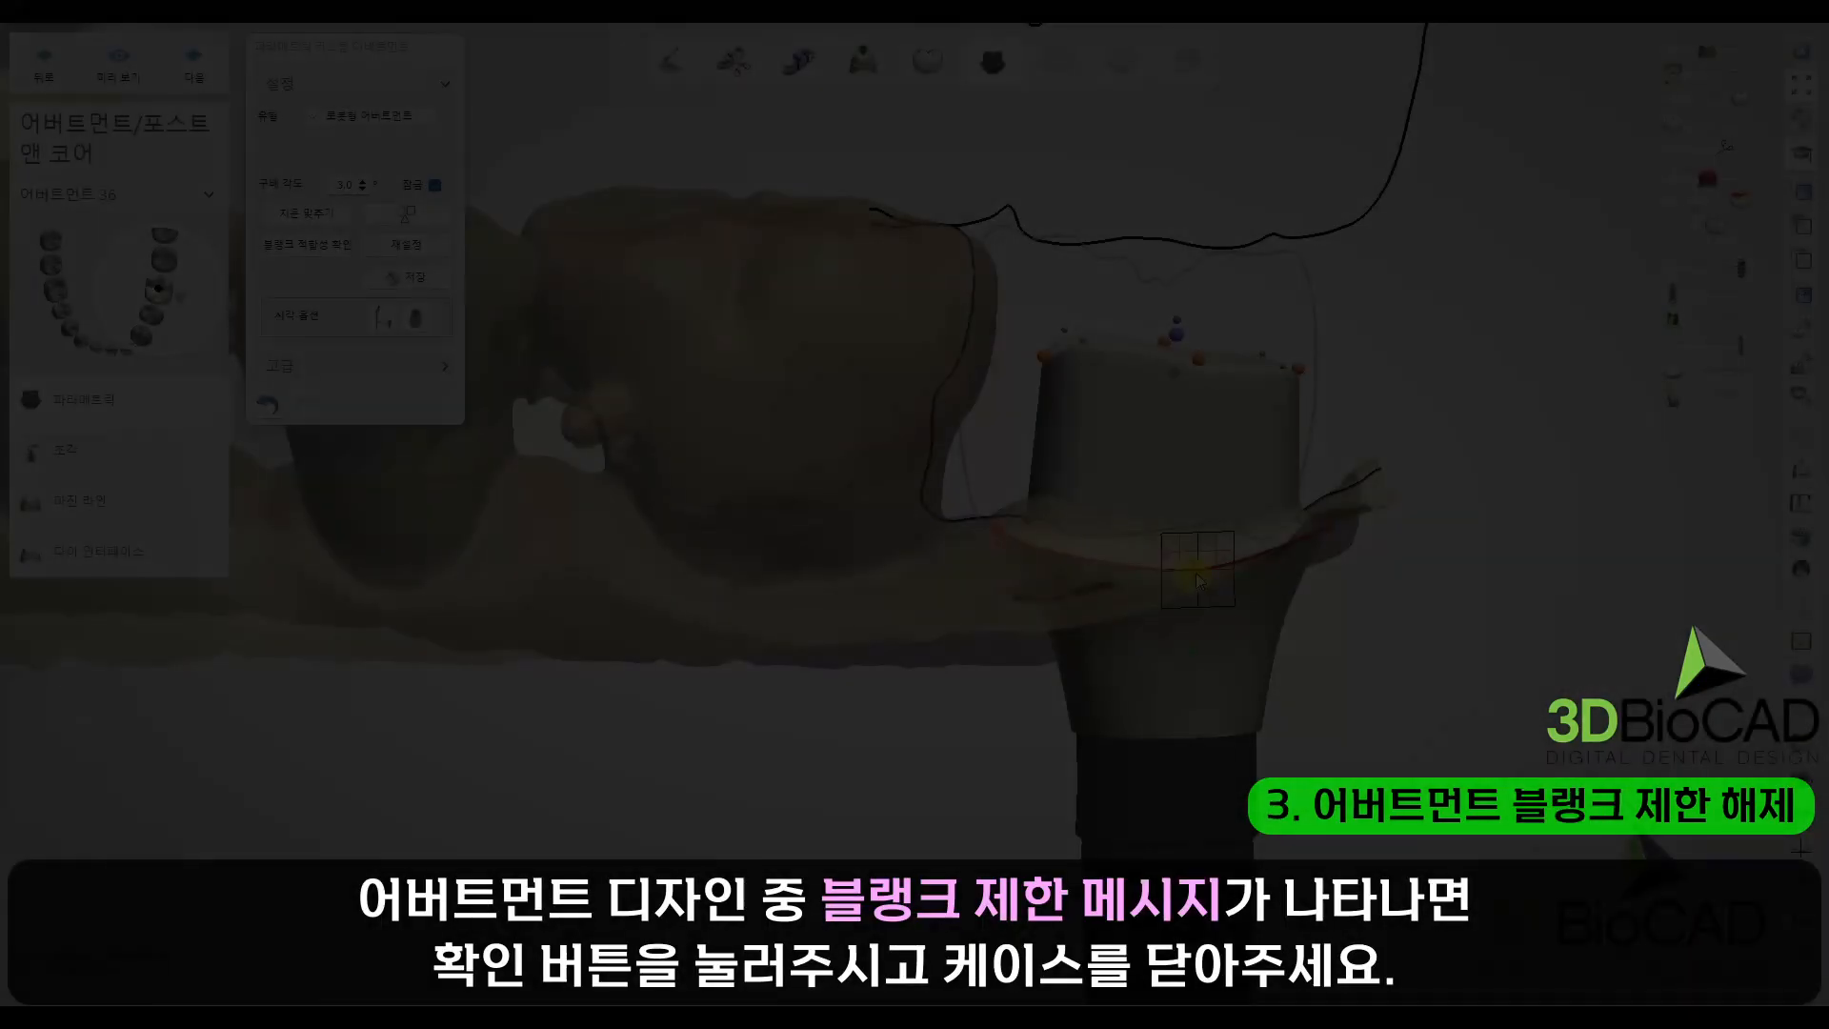
# Step: Move the margin edge of abutment 36 outward and try to advance to the next design stage
pyautogui.moveTo(1197, 575); pyautogui.dragTo(1201, 560)
pyautogui.moveTo(1201, 559)
pyautogui.mouseDown(button='right')
pyautogui.moveTo(1107, 536)
pyautogui.moveTo(1261, 579)
pyautogui.moveTo(1199, 583)
pyautogui.mouseUp(button='right')
pyautogui.scroll(4, 1198, 584)
pyautogui.moveTo(1199, 583); pyautogui.dragTo(1200, 607)
pyautogui.moveTo(1202, 607)
pyautogui.mouseDown(button='right')
pyautogui.moveTo(1259, 608)
pyautogui.moveTo(1159, 619)
pyautogui.moveTo(1177, 625)
pyautogui.mouseUp(button='right')
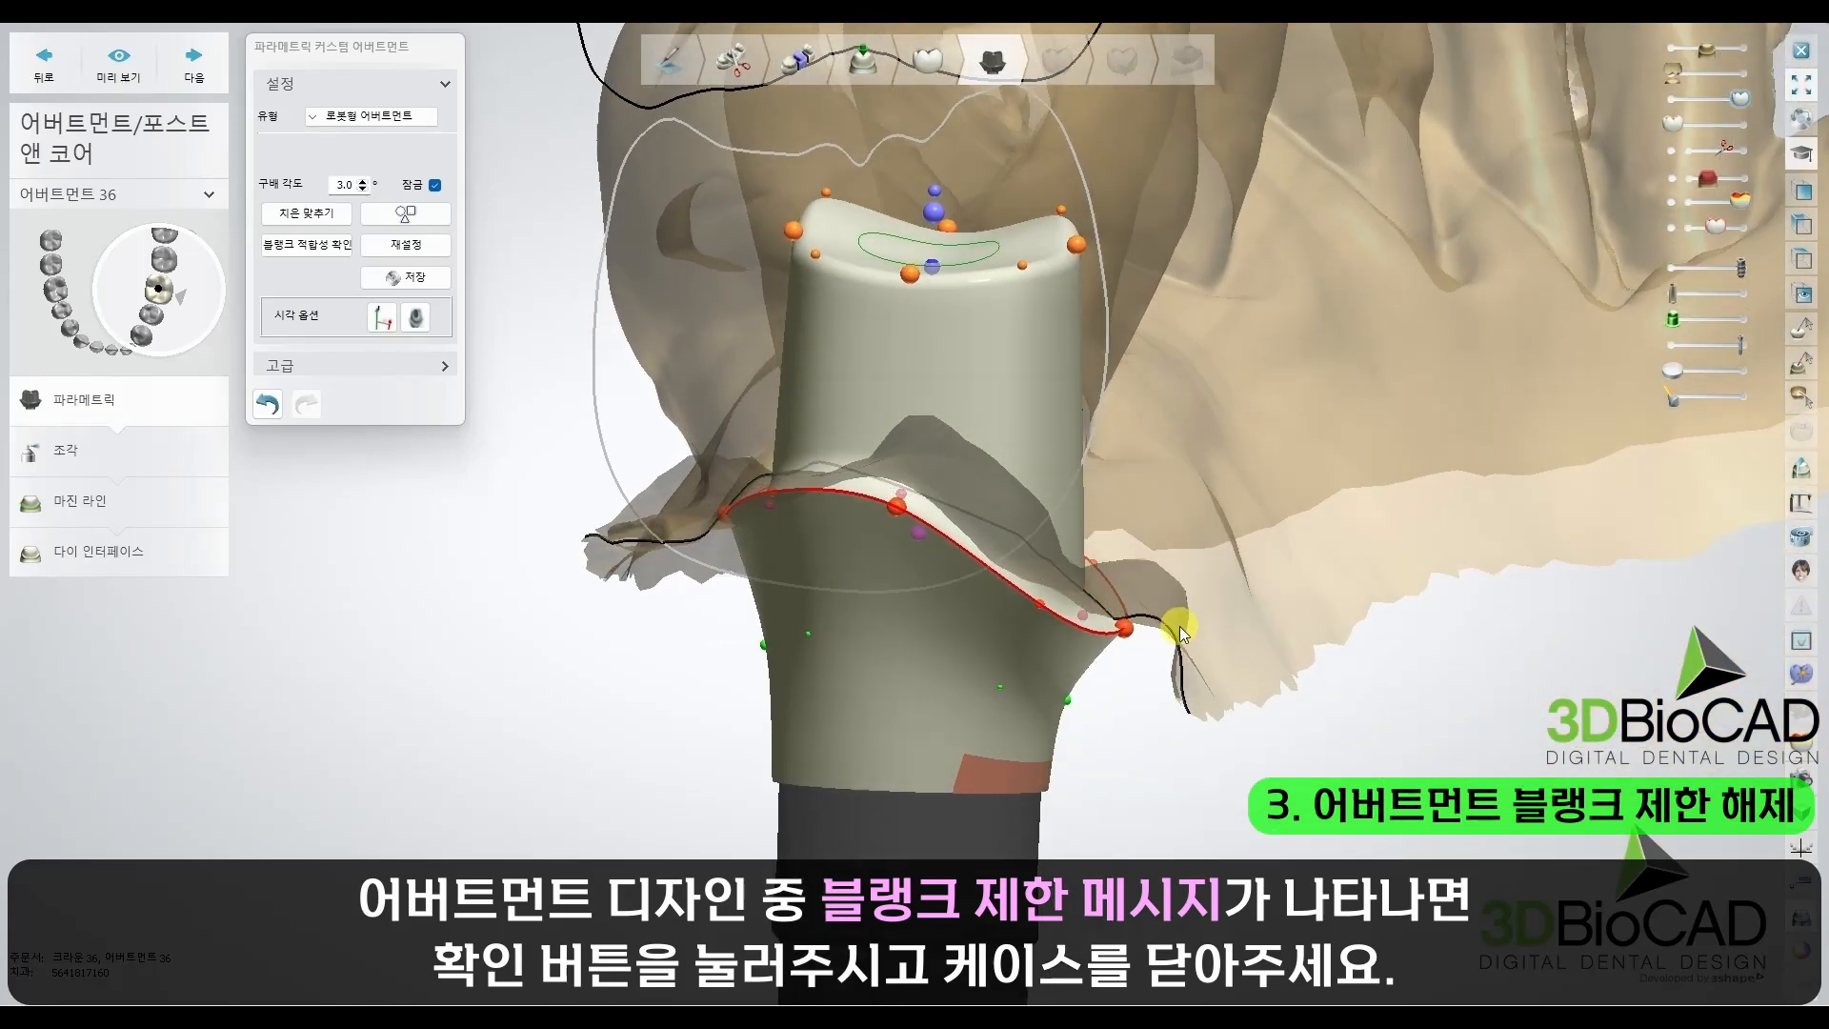
pyautogui.click(214, 46)
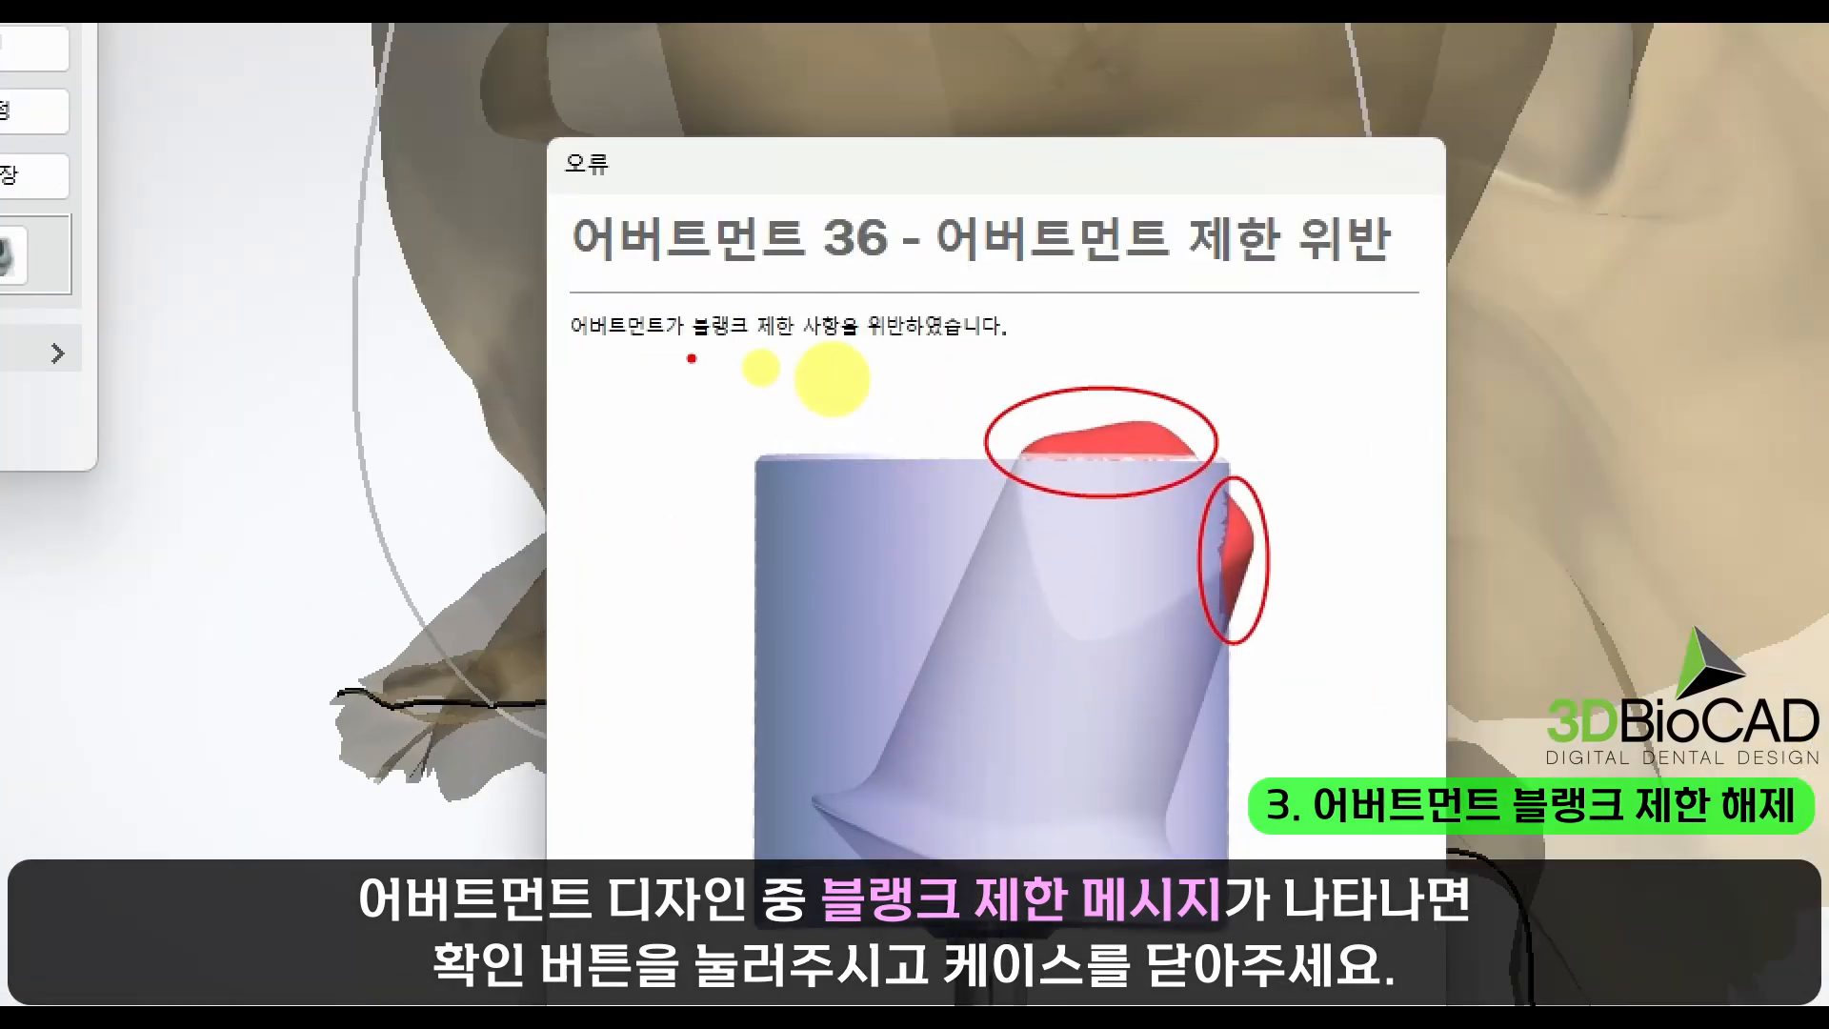
pyautogui.moveTo(693, 352); pyautogui.dragTo(925, 355)
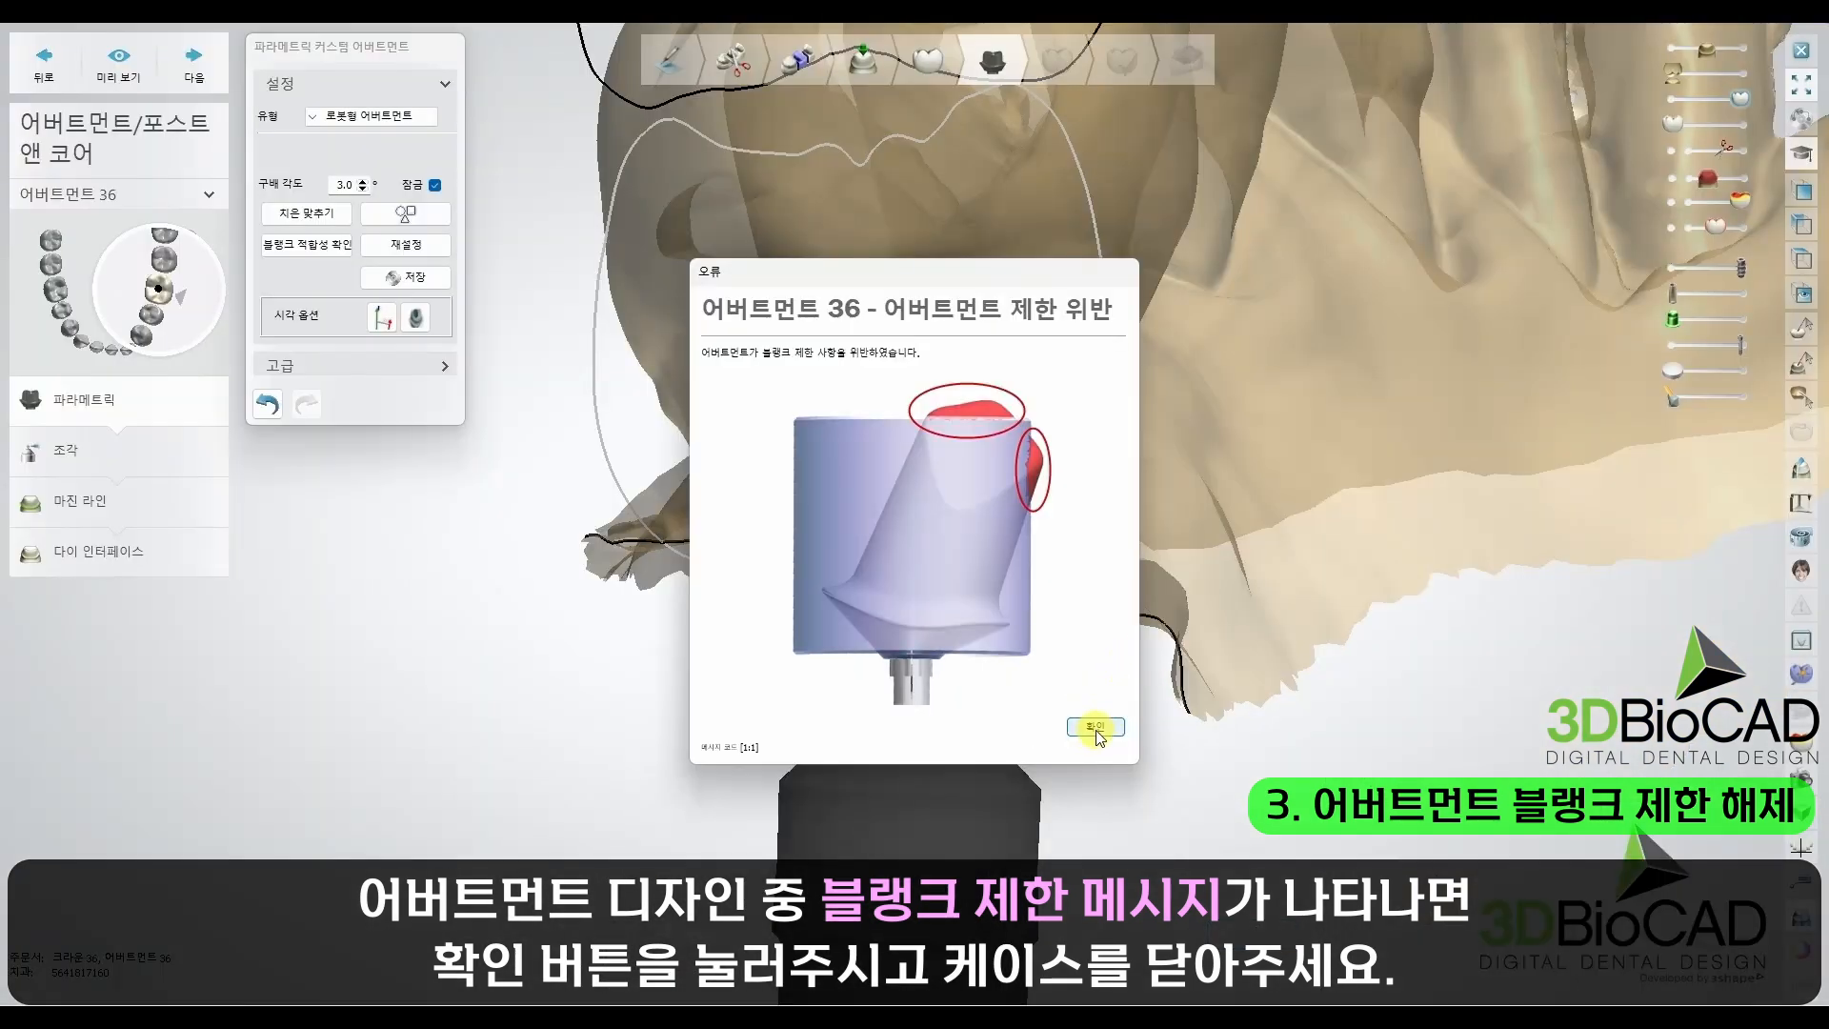
# Step: Dismiss the blank restriction warning, close the case with its design saved, and acknowledge the output file message
pyautogui.click(1093, 729)
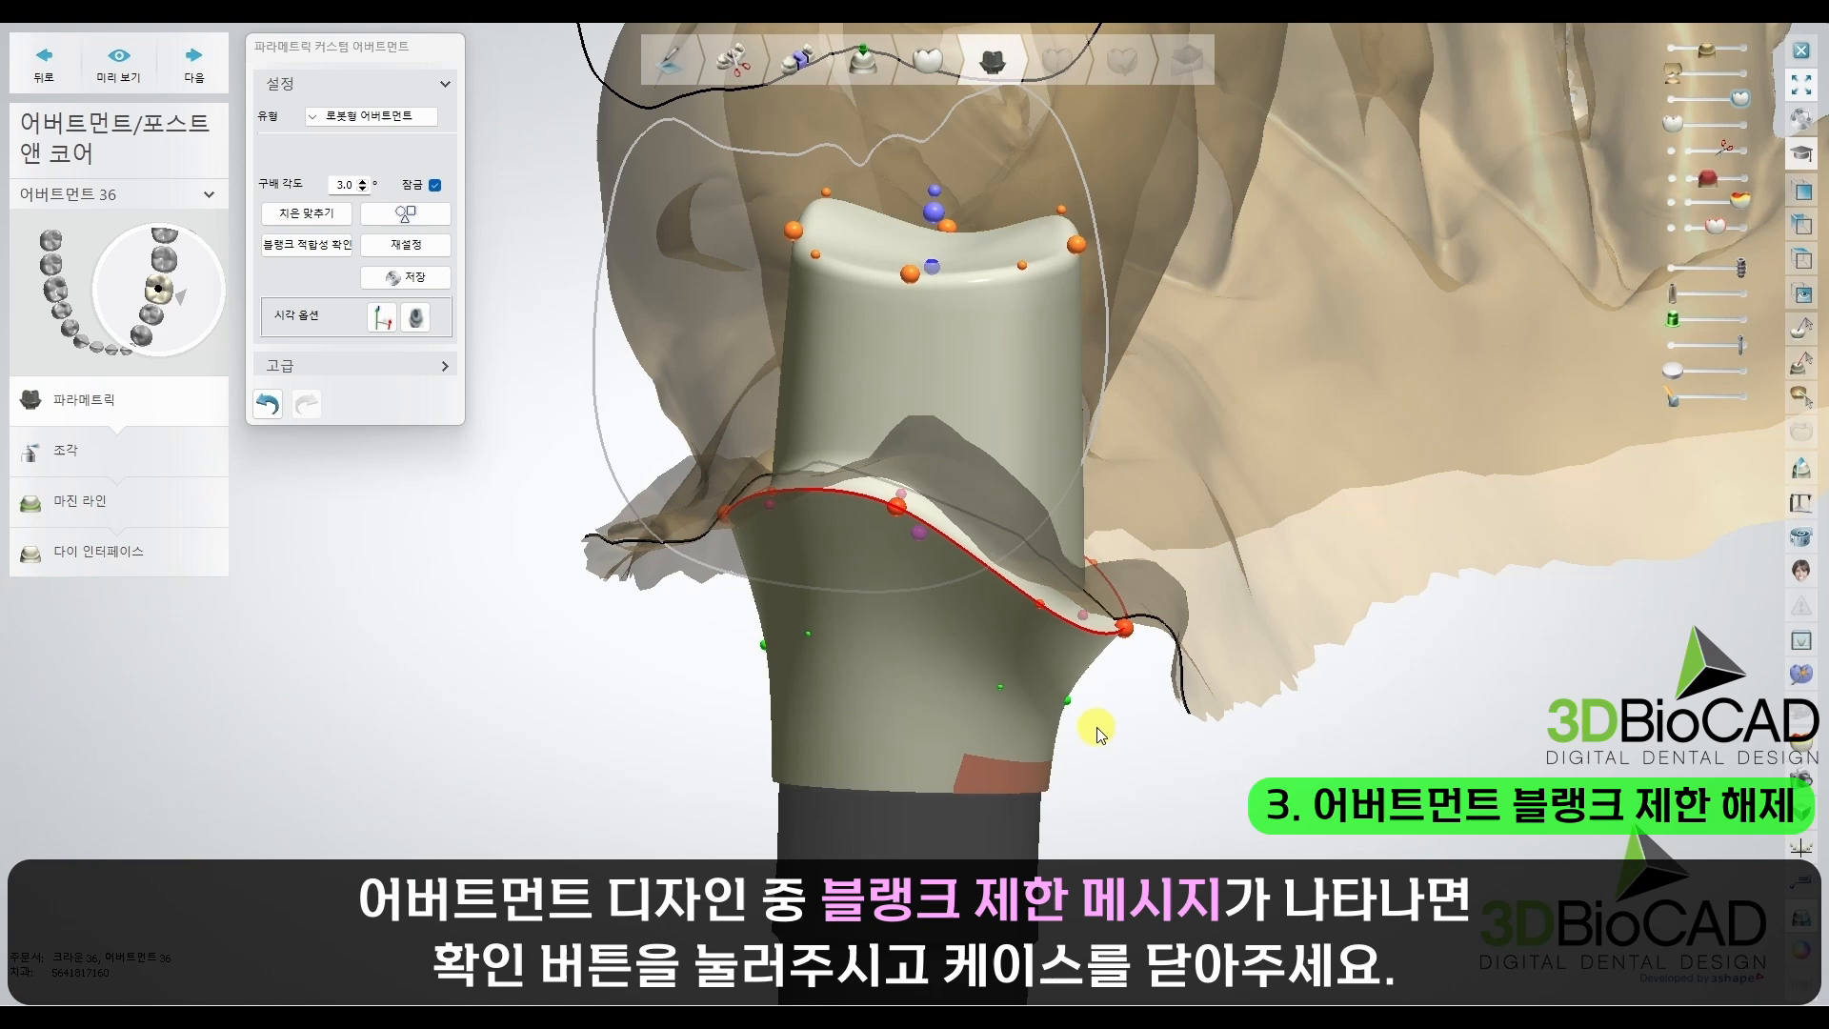
pyautogui.click(1801, 51)
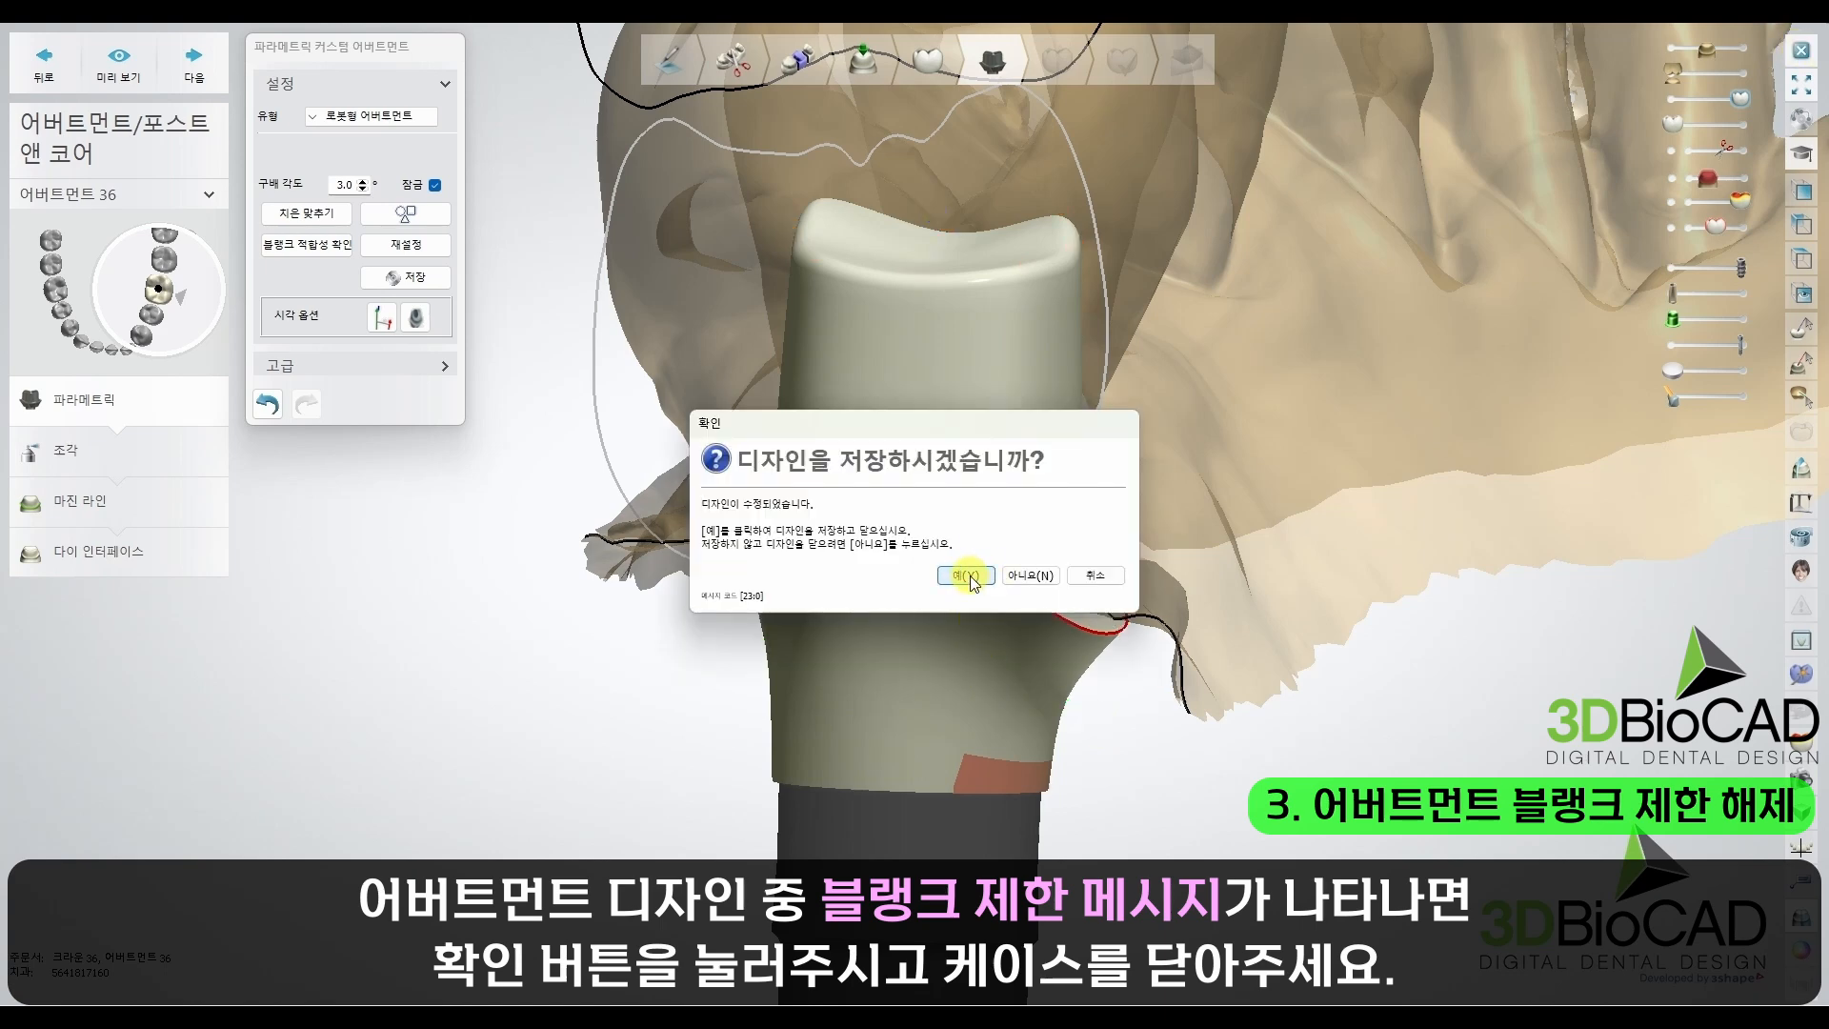
pyautogui.click(967, 577)
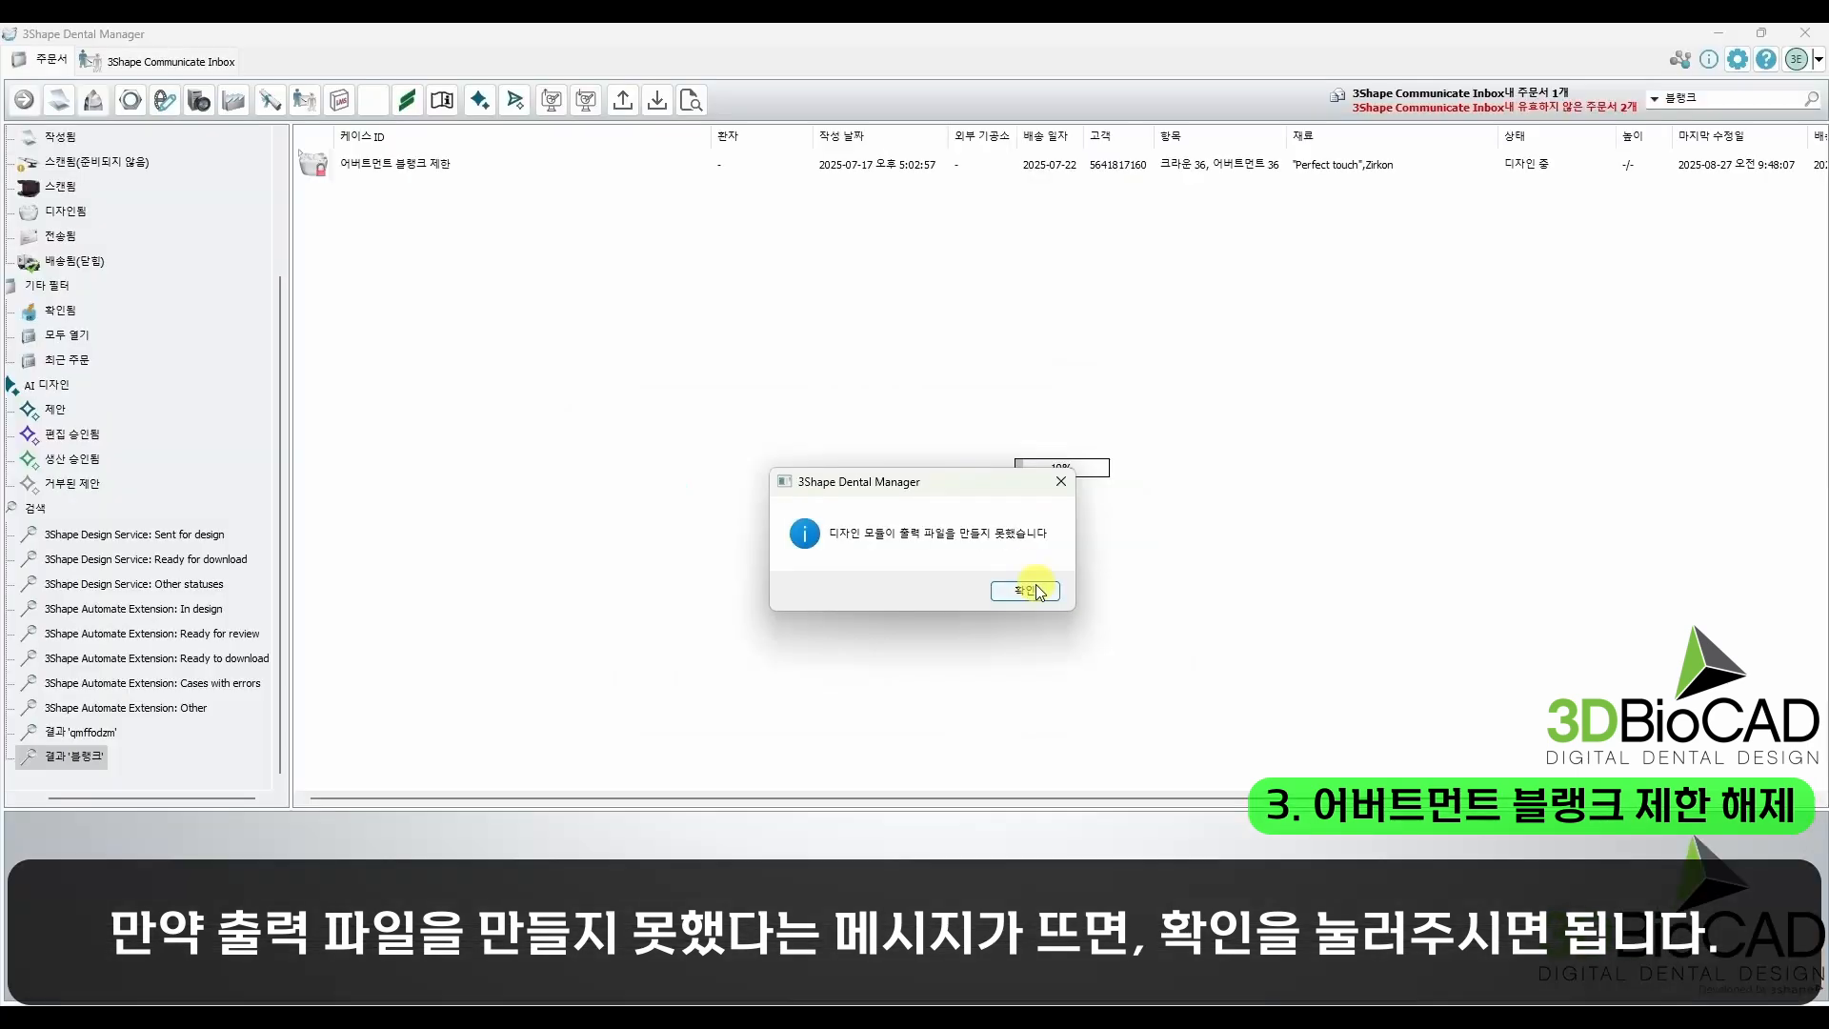
pyautogui.click(1025, 598)
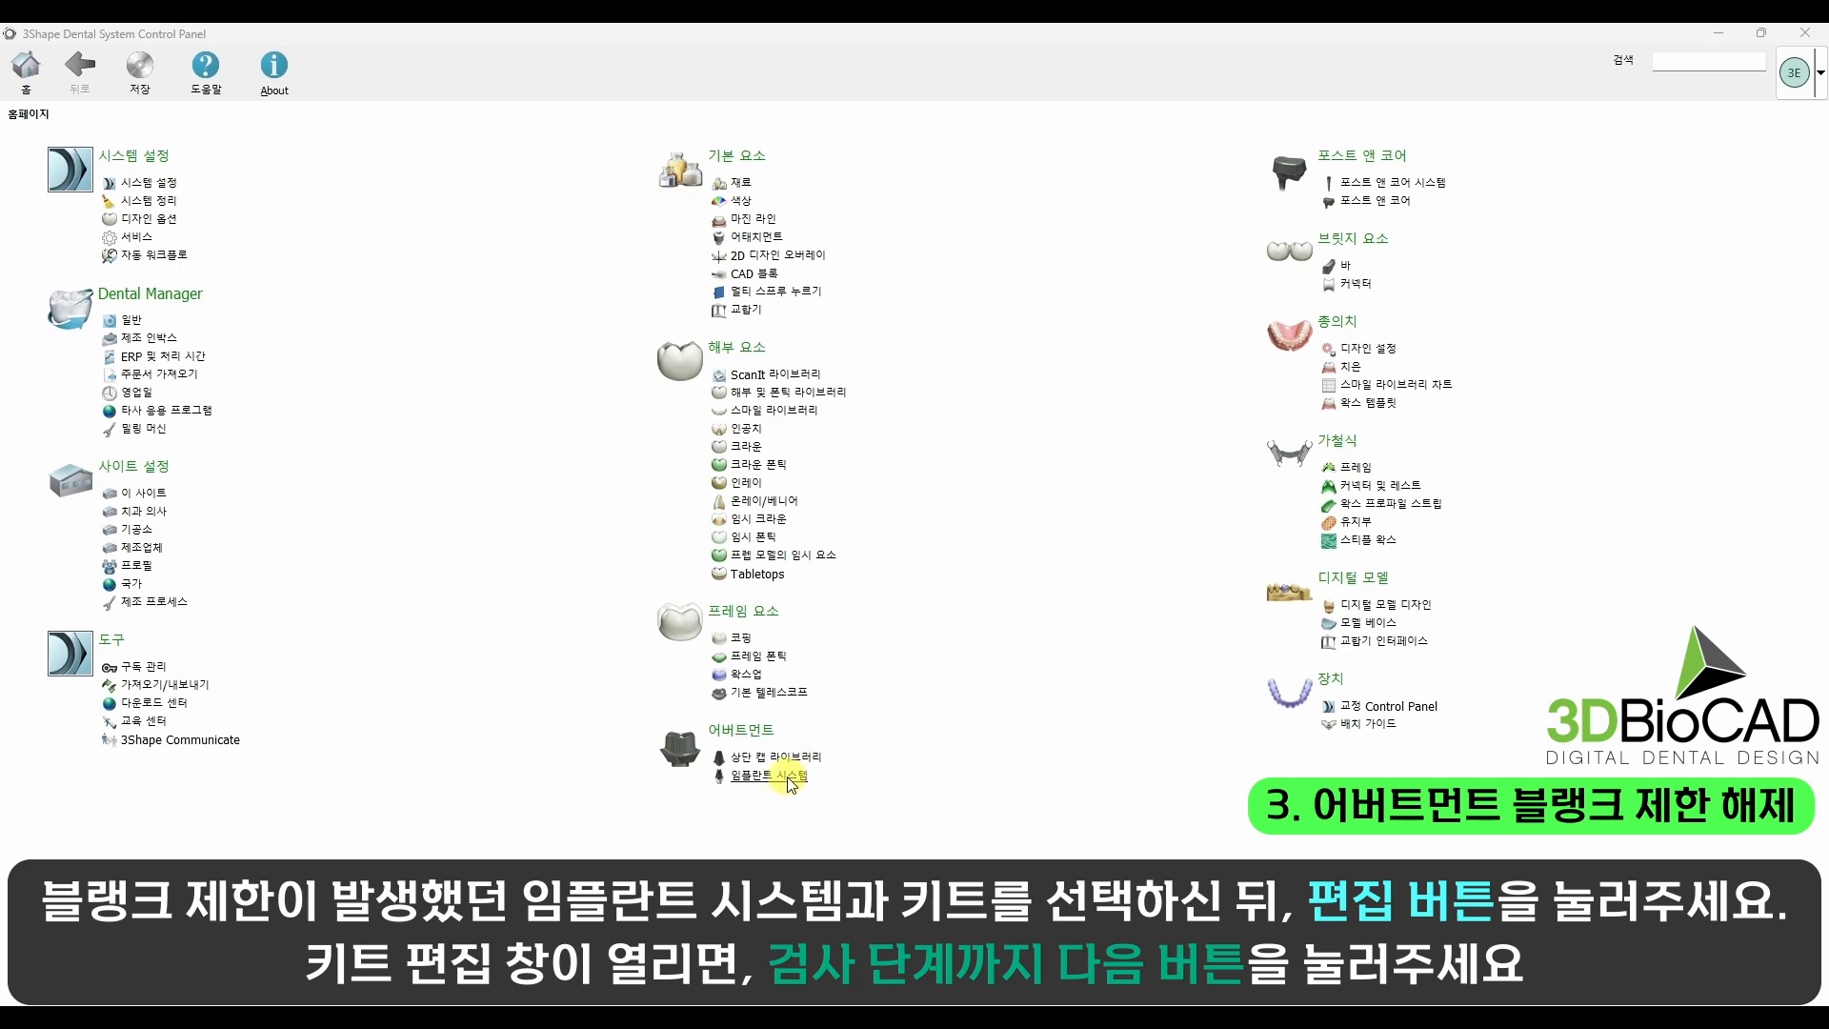
# Step: Open the SS_Regular_Octa abutment kit of implant system OST_SS_SBO_CU for editing in the Control Panel
pyautogui.click(789, 781)
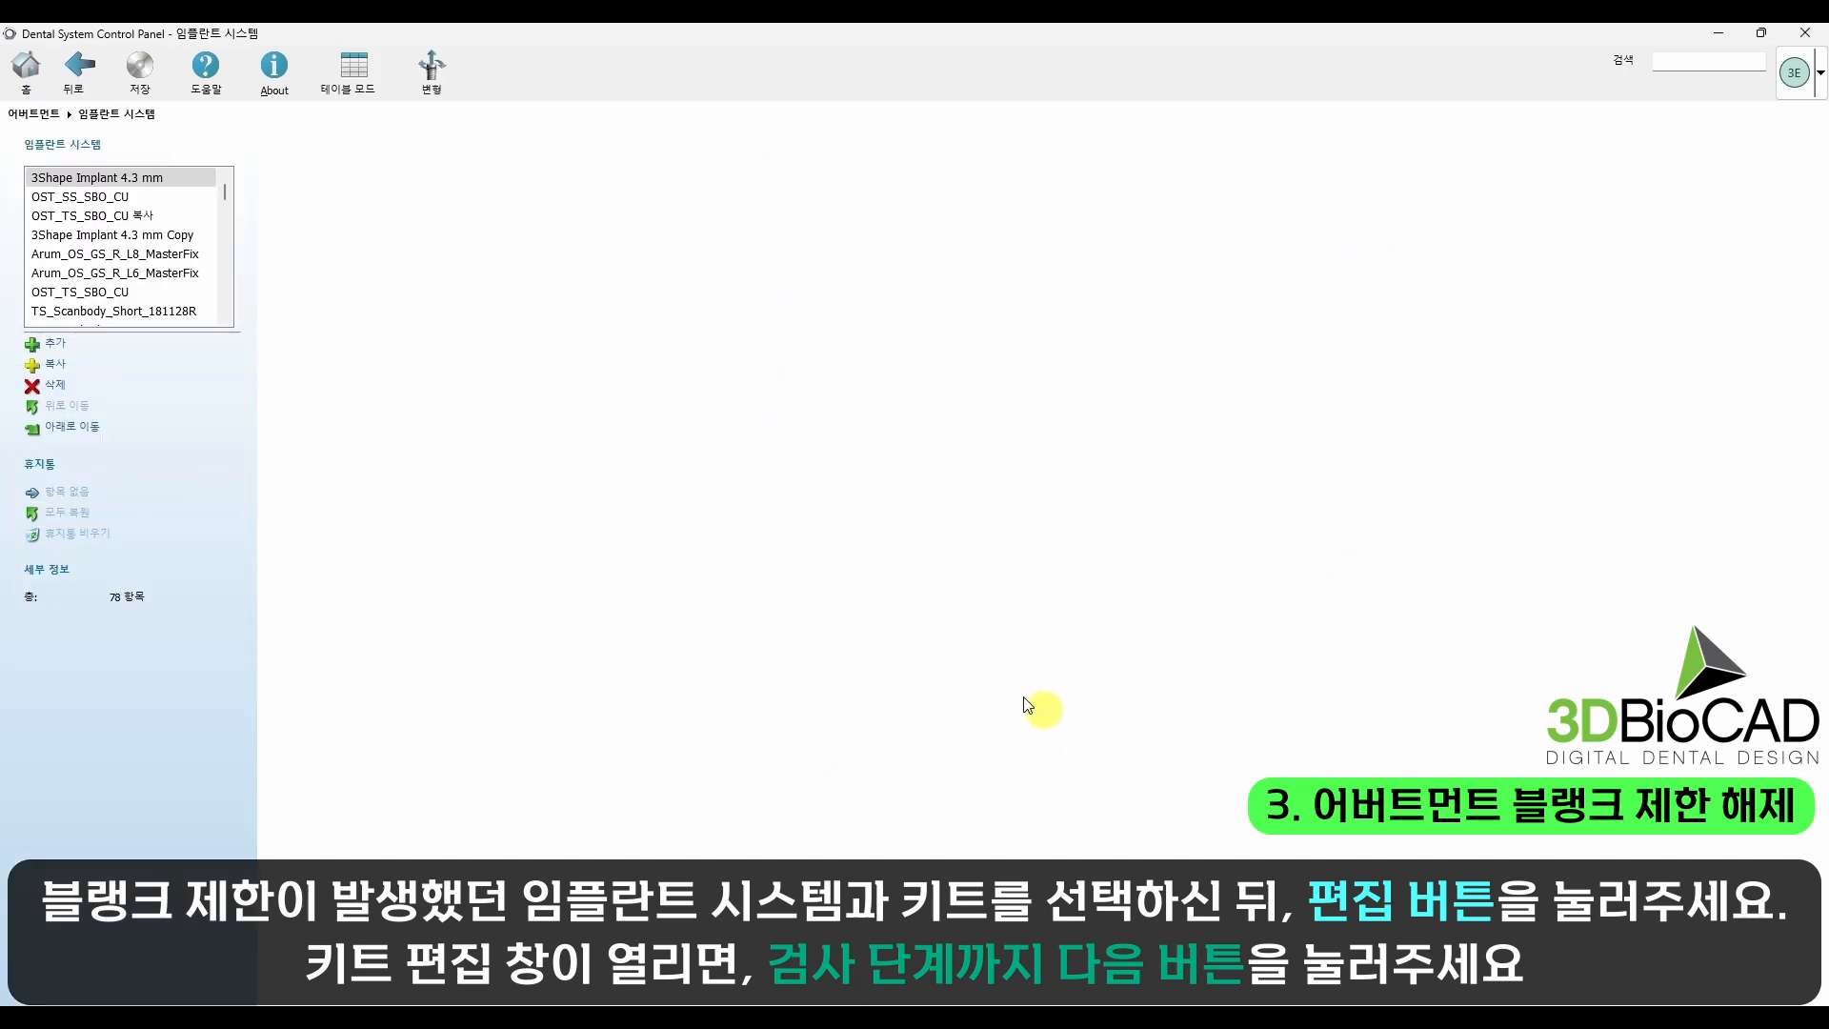
pyautogui.click(121, 194)
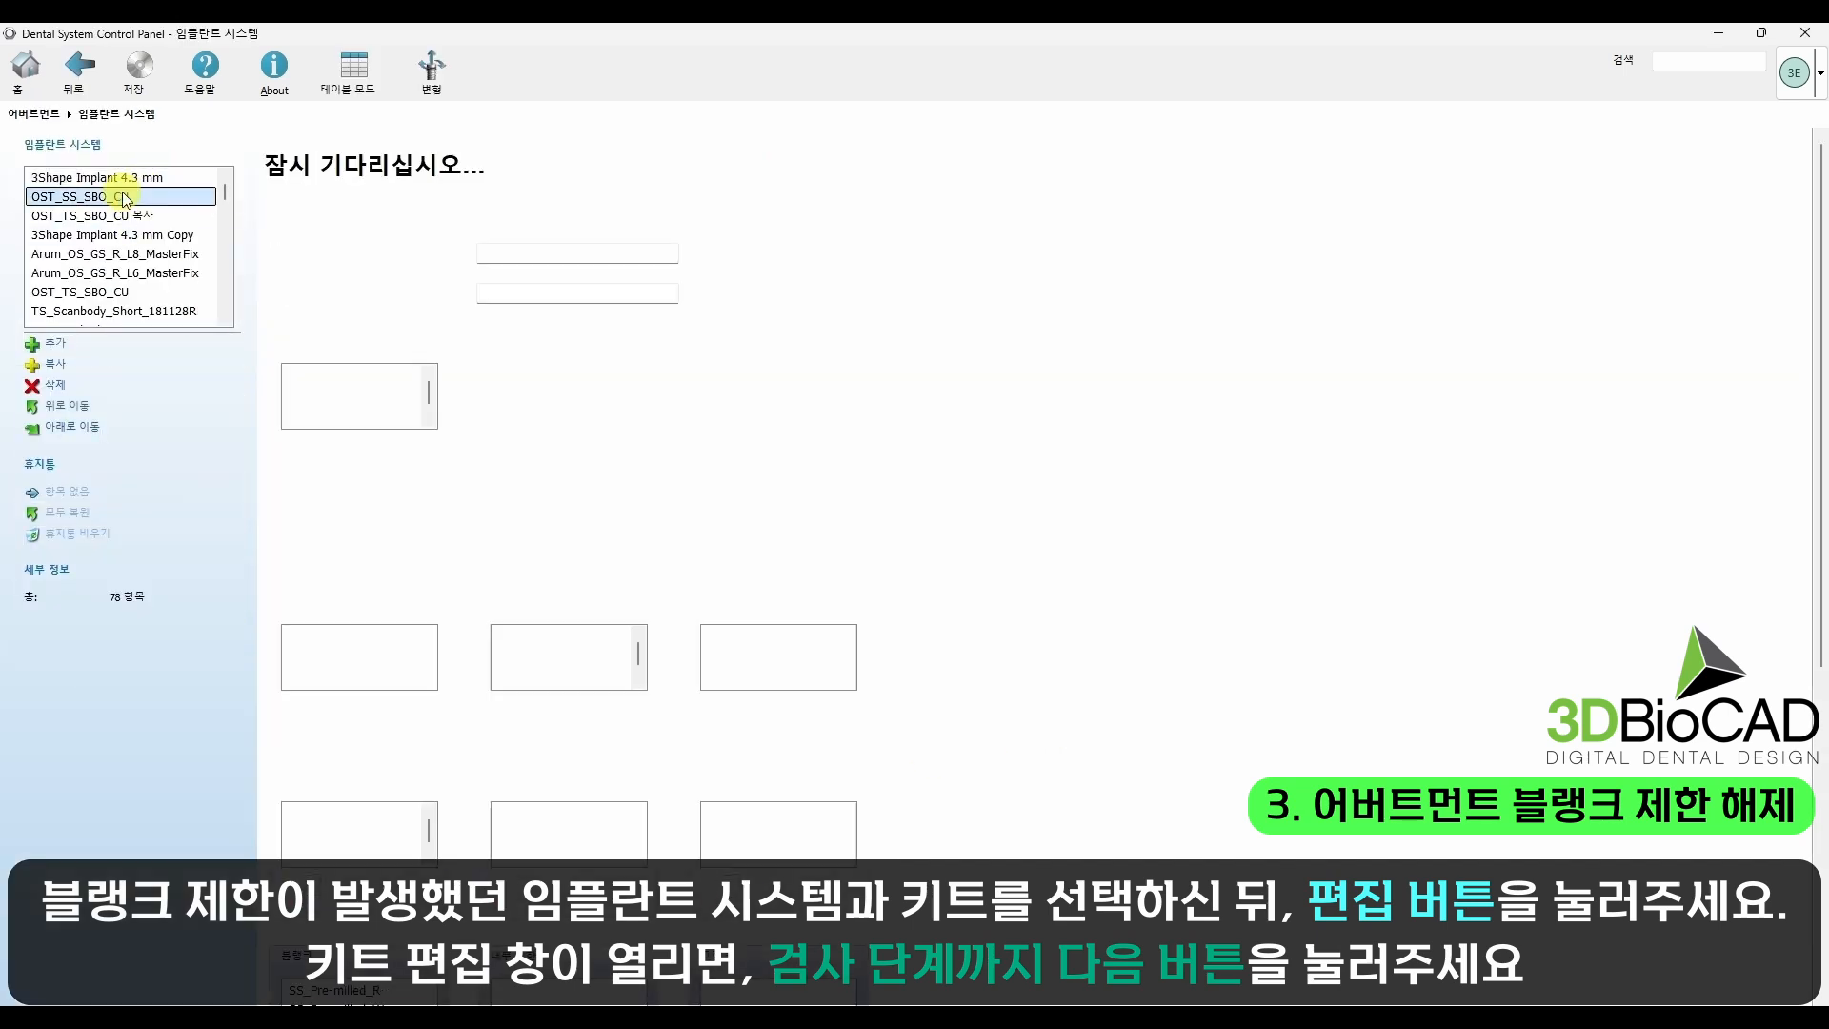
pyautogui.click(352, 395)
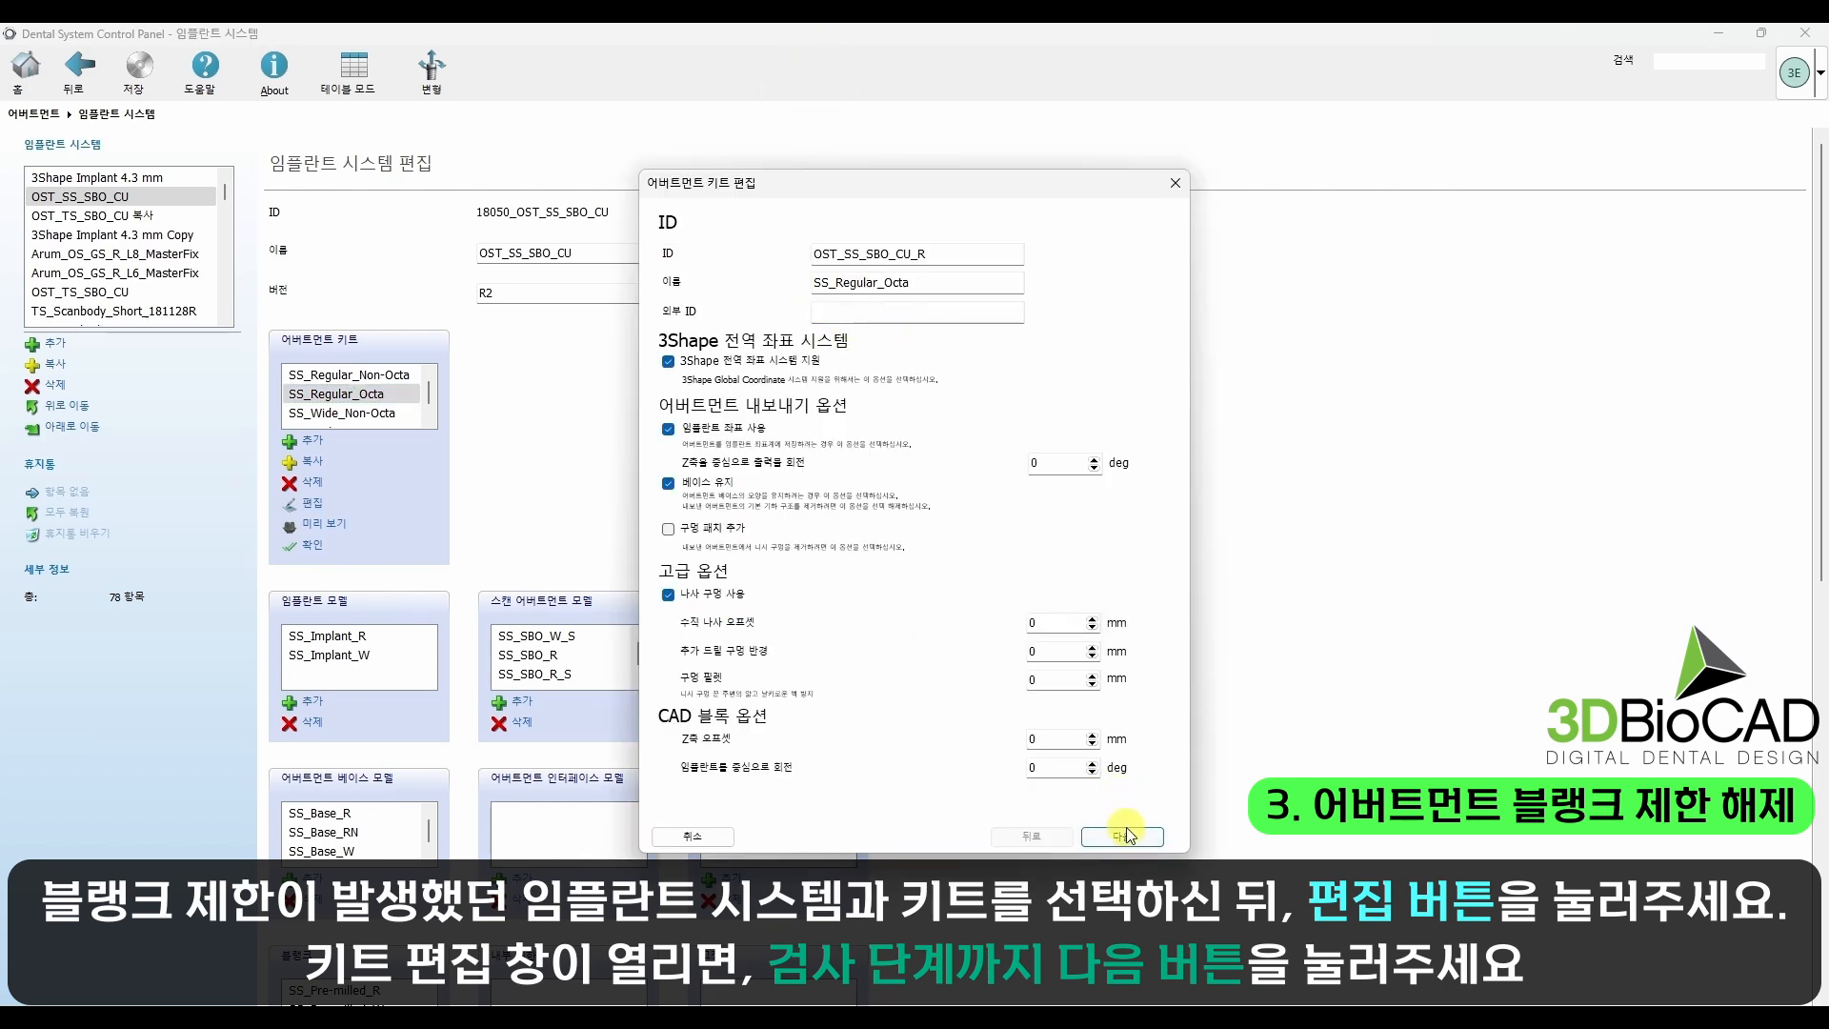
# Step: Advance through the SS_Regular_Octa kit's settings, past the scan abutments, interface and materials, to the inspection stage
pyautogui.click(1128, 833)
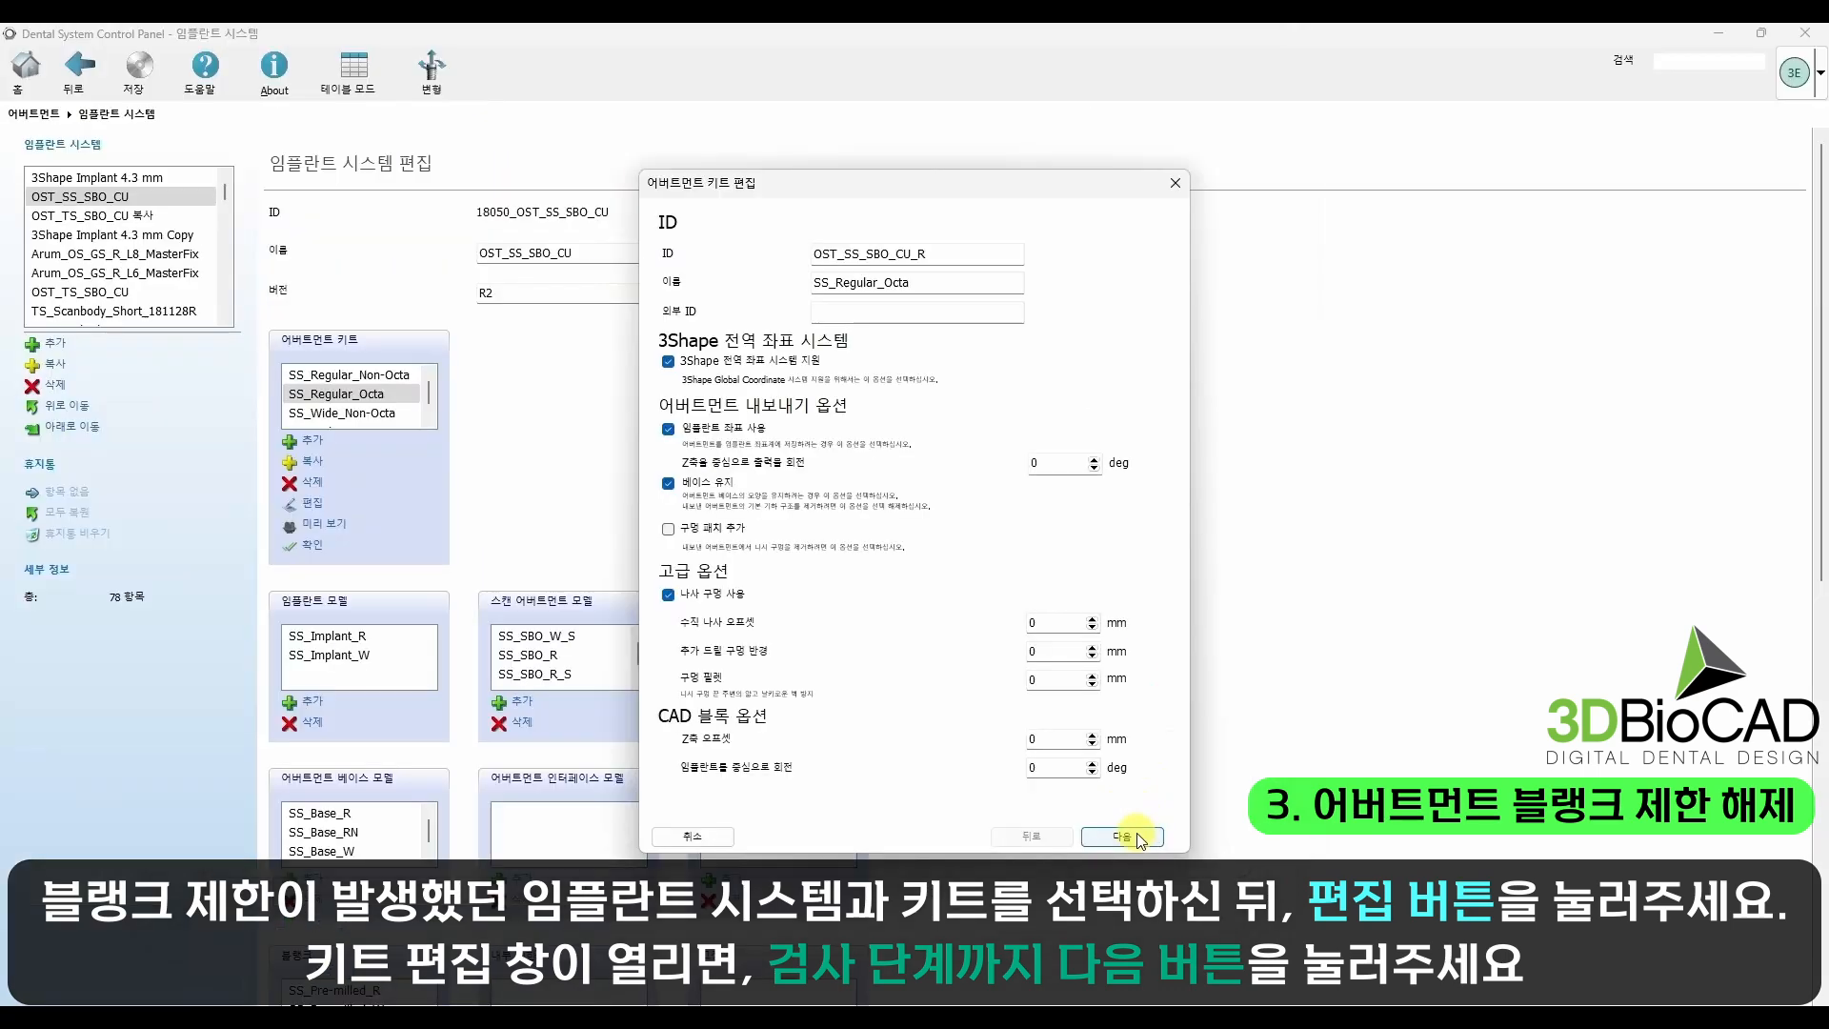
pyautogui.click(1143, 844)
pyautogui.click(1133, 838)
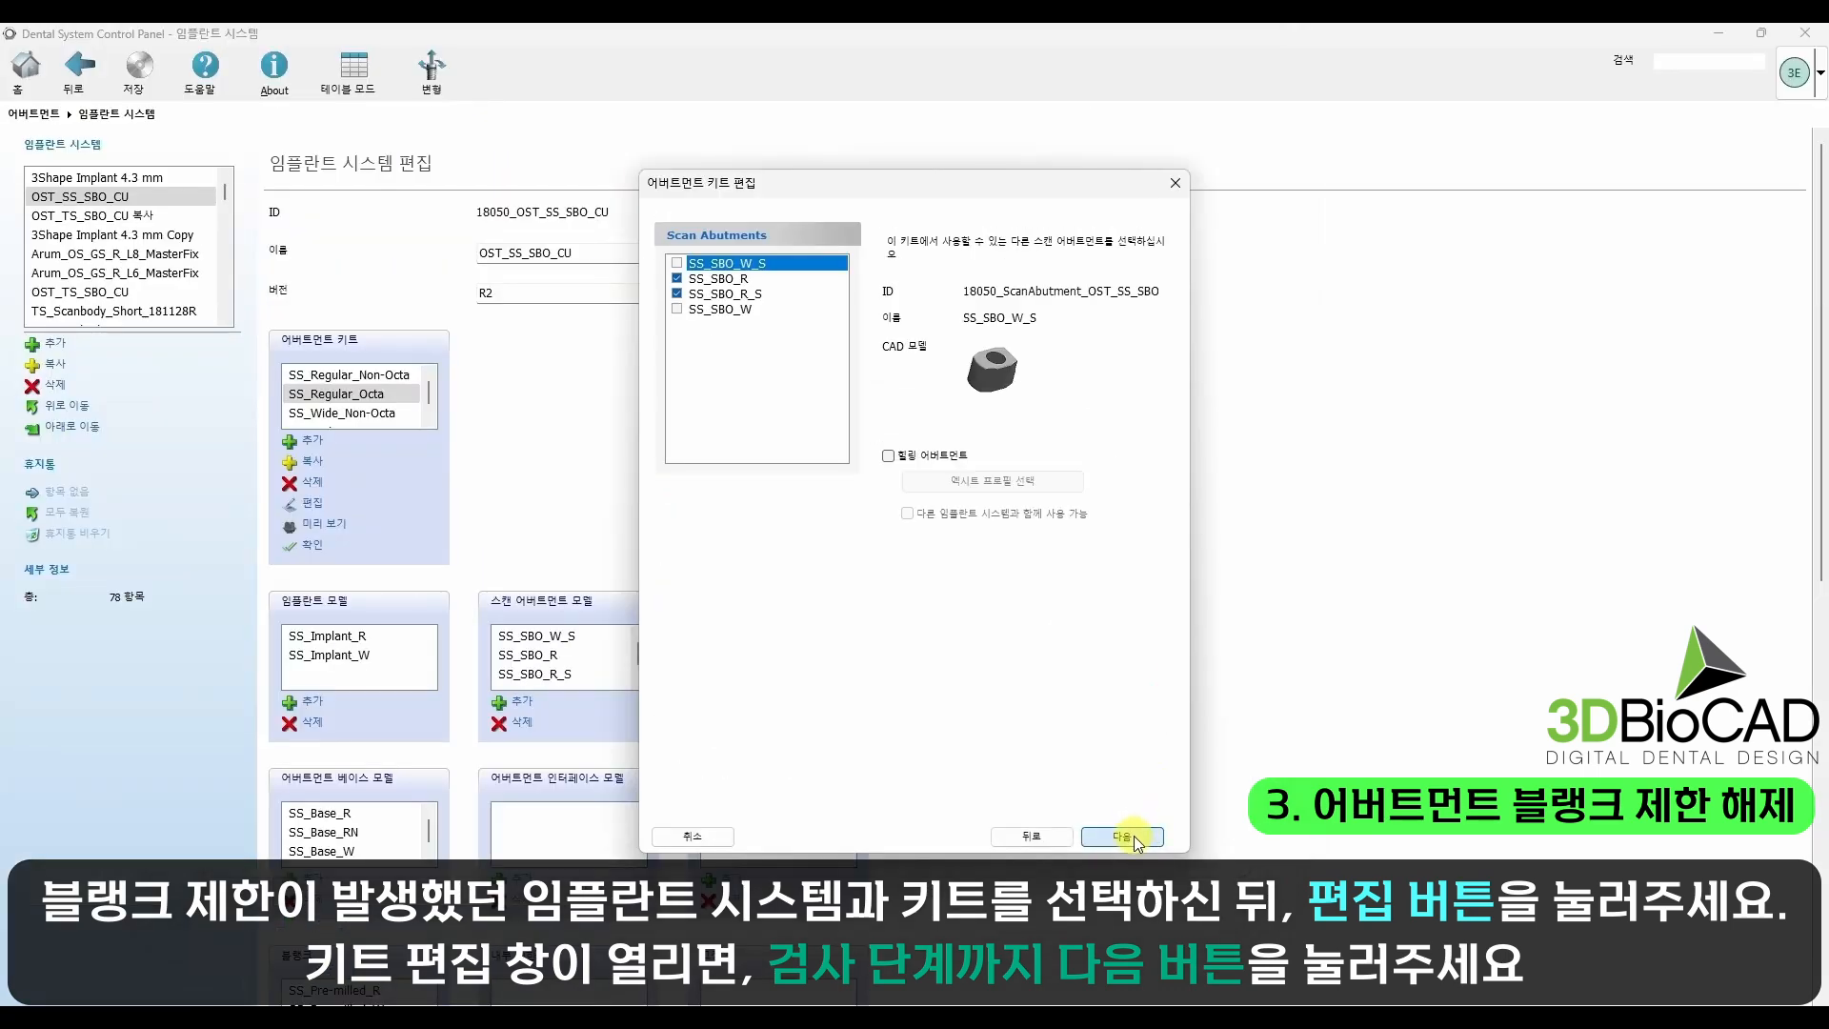
pyautogui.click(1124, 836)
pyautogui.click(1124, 836)
pyautogui.click(1125, 837)
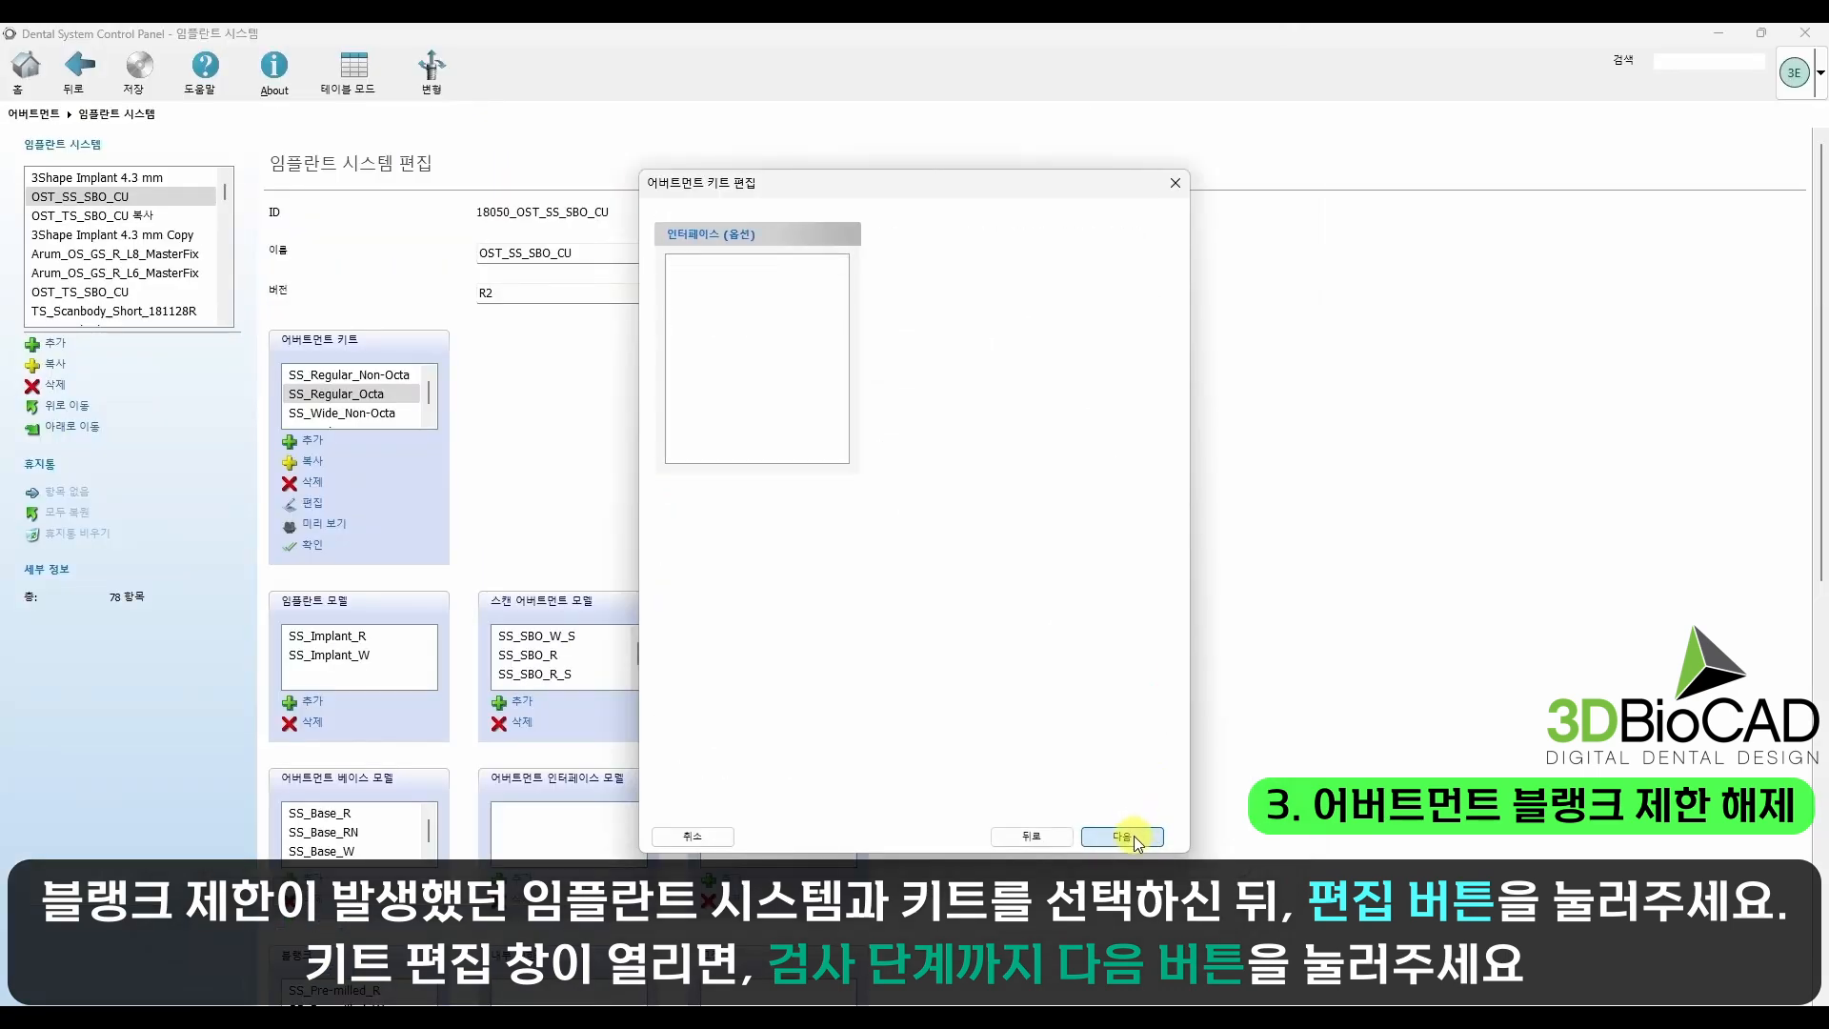
pyautogui.click(1134, 837)
pyautogui.click(1134, 837)
pyautogui.click(1134, 836)
pyautogui.click(1134, 837)
pyautogui.click(1134, 837)
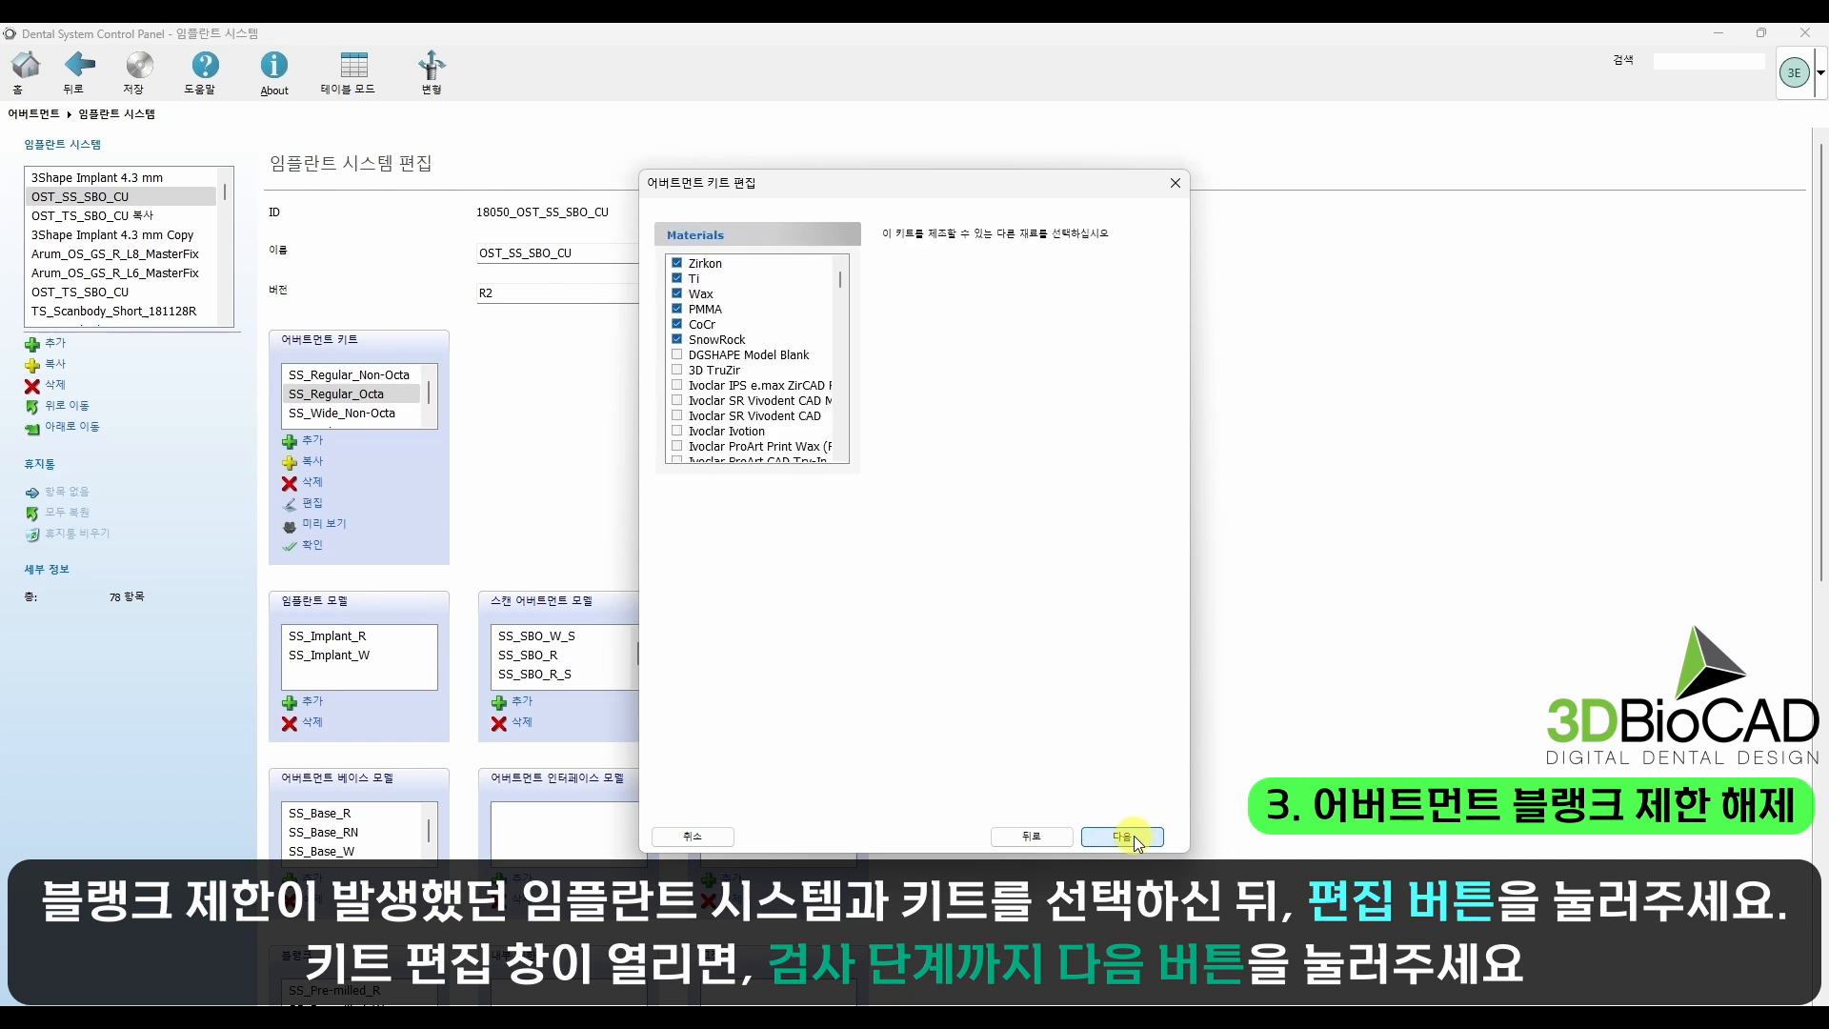
pyautogui.click(1134, 836)
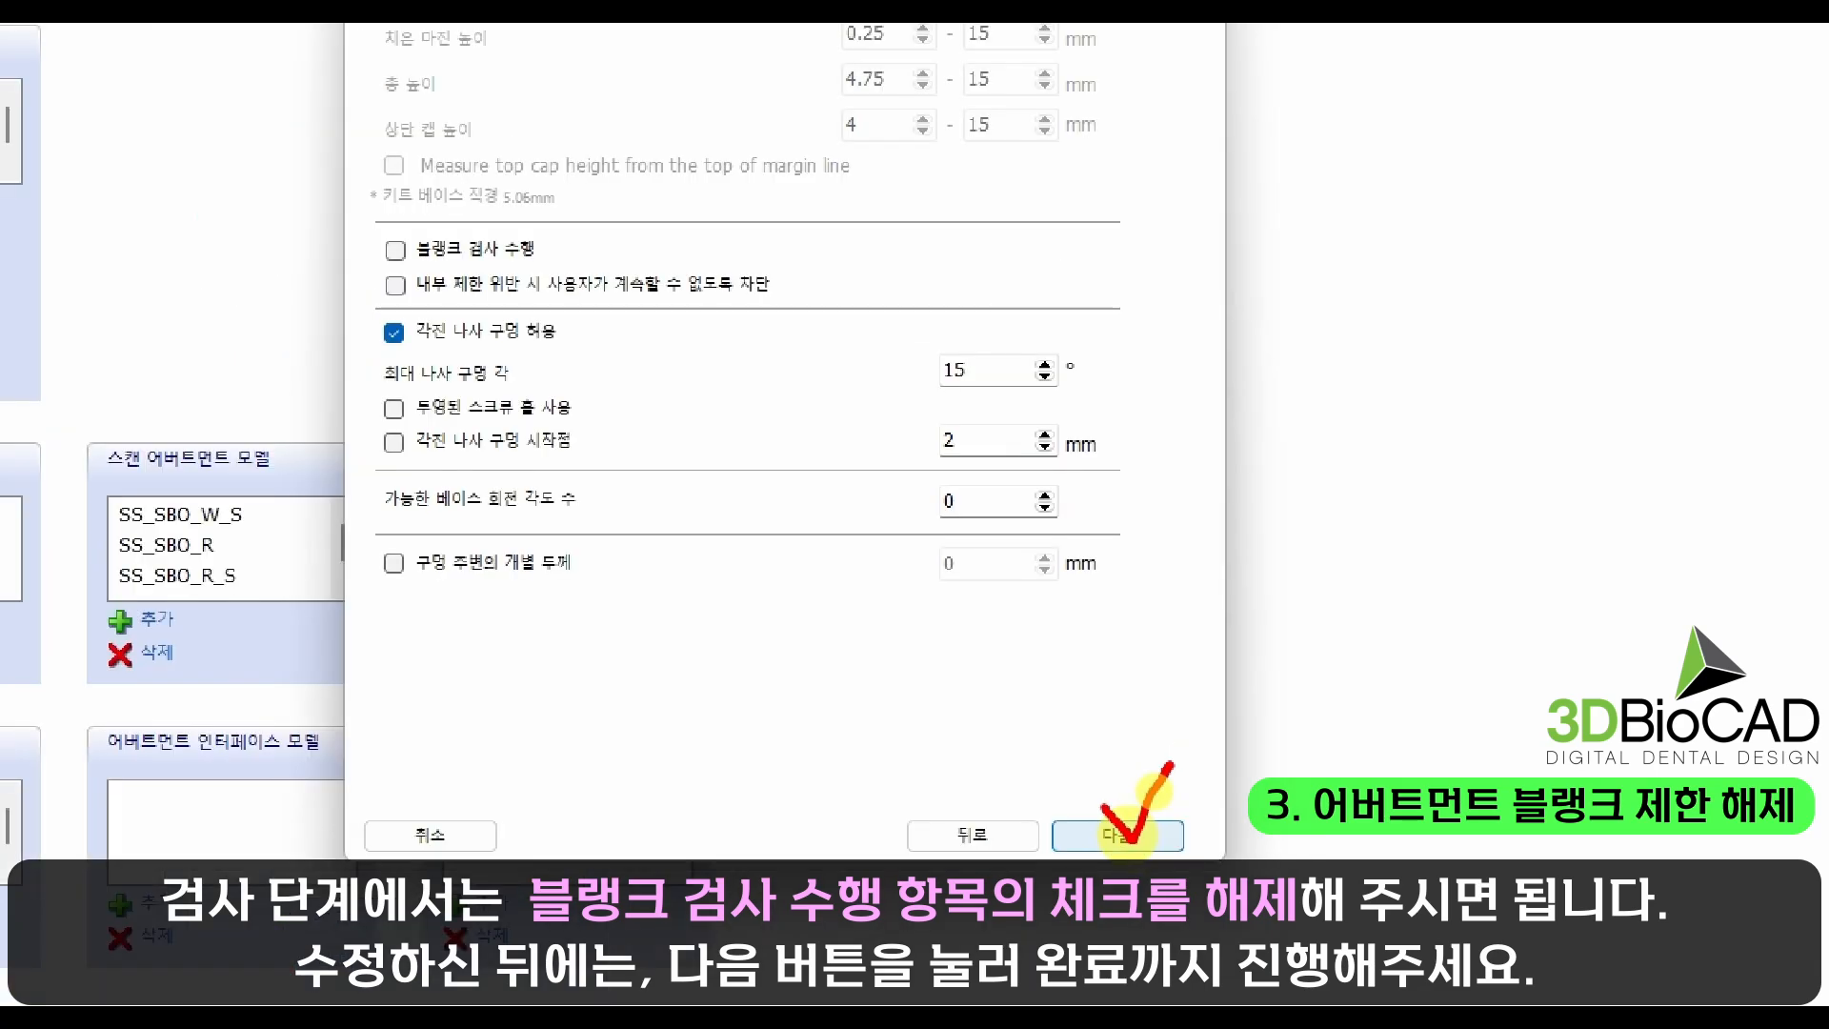
# Step: Turn off the blank inspection (블랭크 검사 수행) for the kit and finish the kit edit
pyautogui.click(1123, 837)
pyautogui.click(1122, 837)
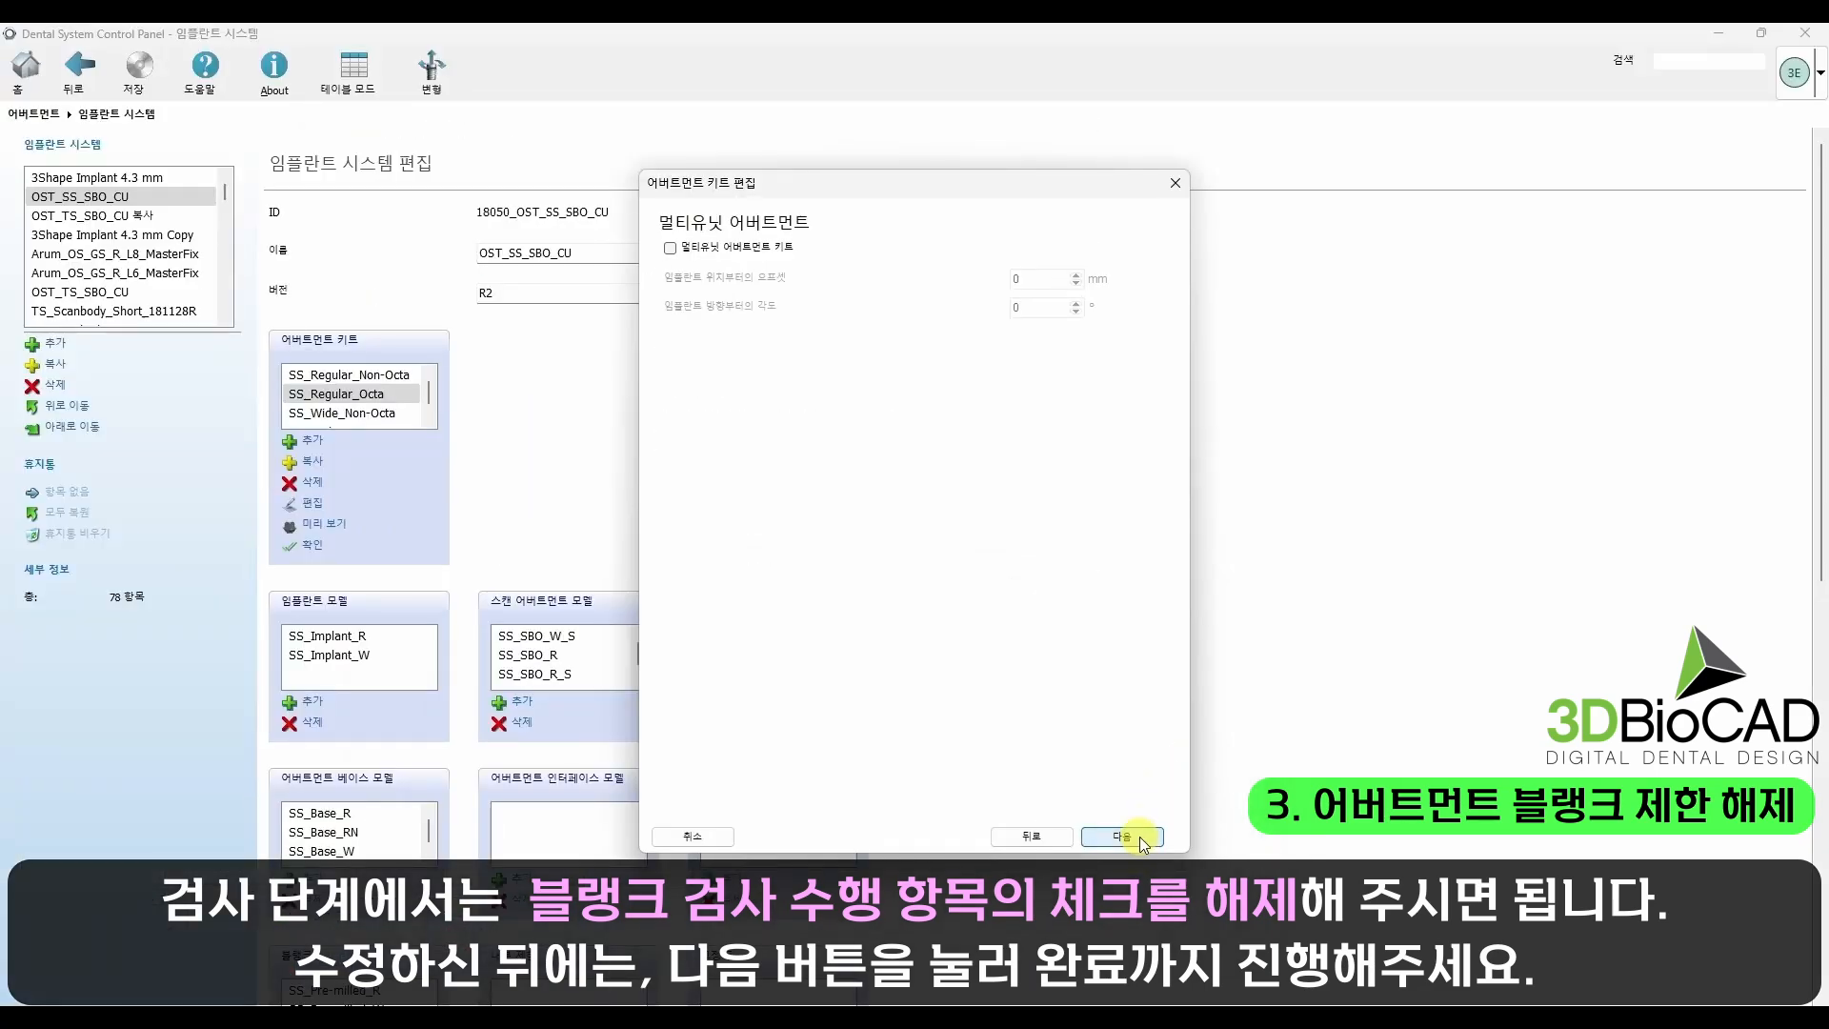
pyautogui.click(1122, 837)
pyautogui.click(1141, 837)
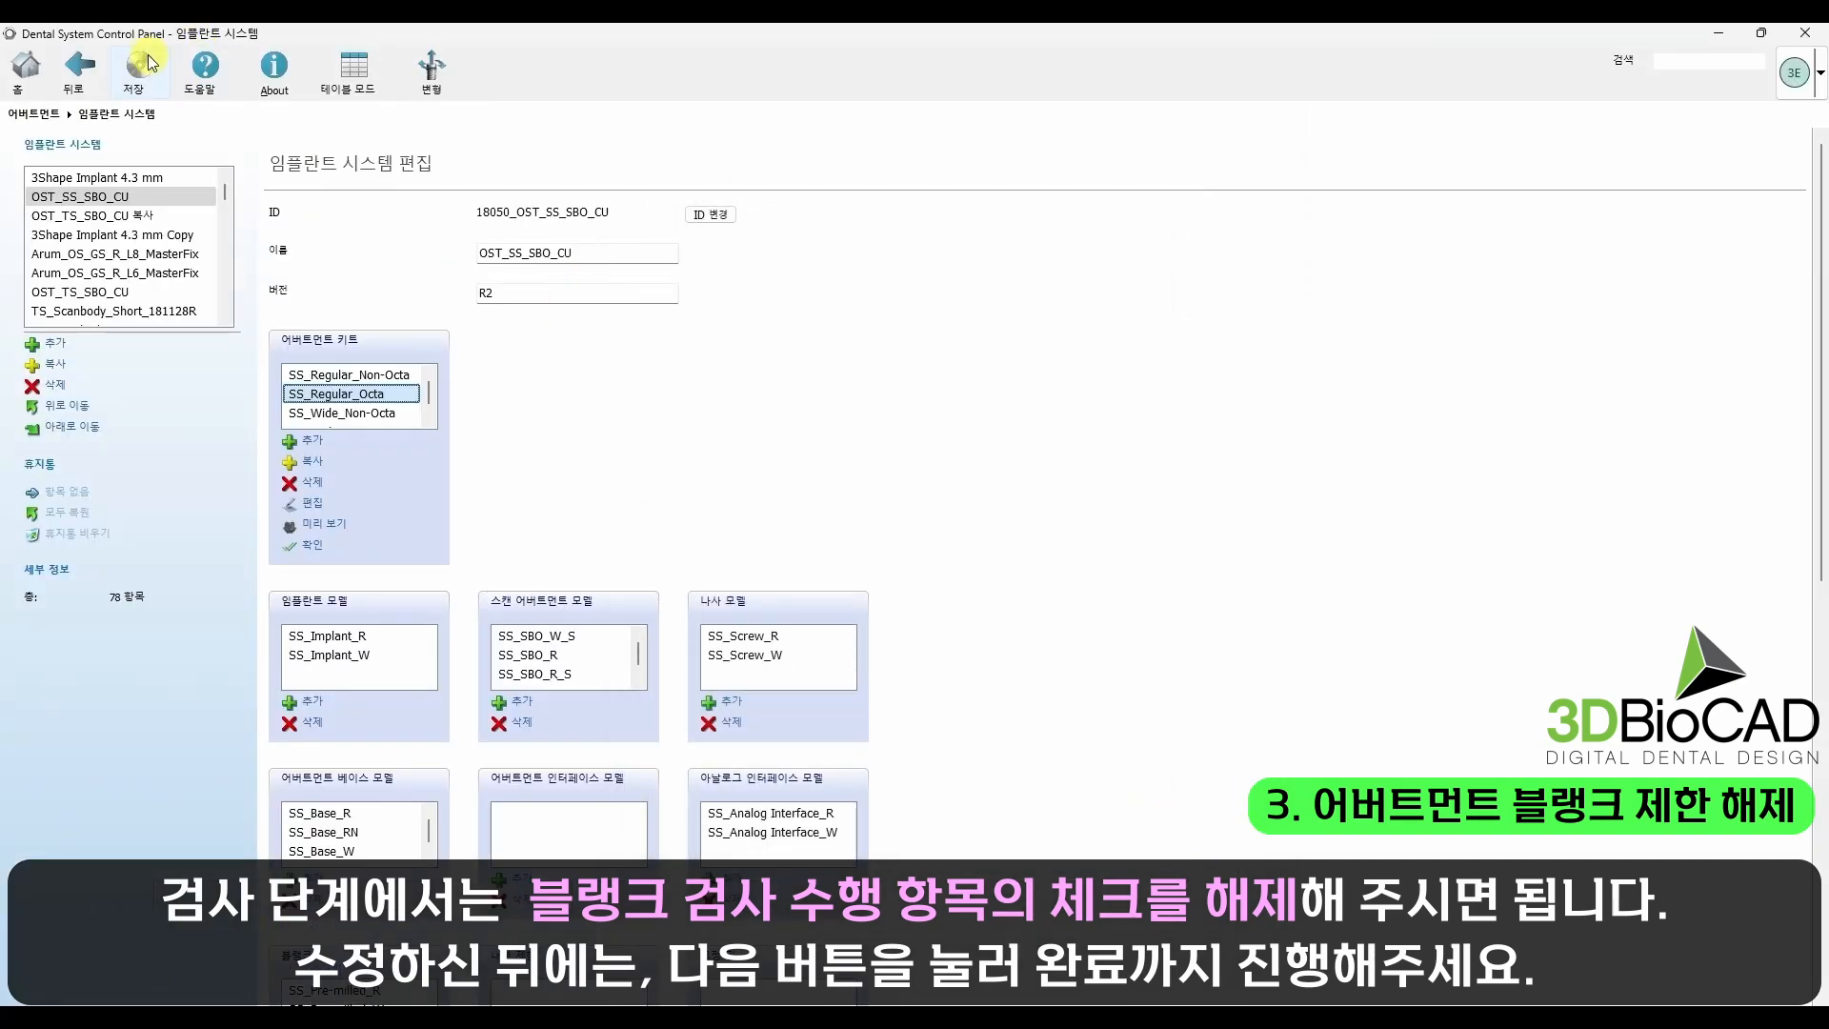
# Step: Save the implant system changes and close the Control Panel, agreeing to save before closing
pyautogui.click(138, 69)
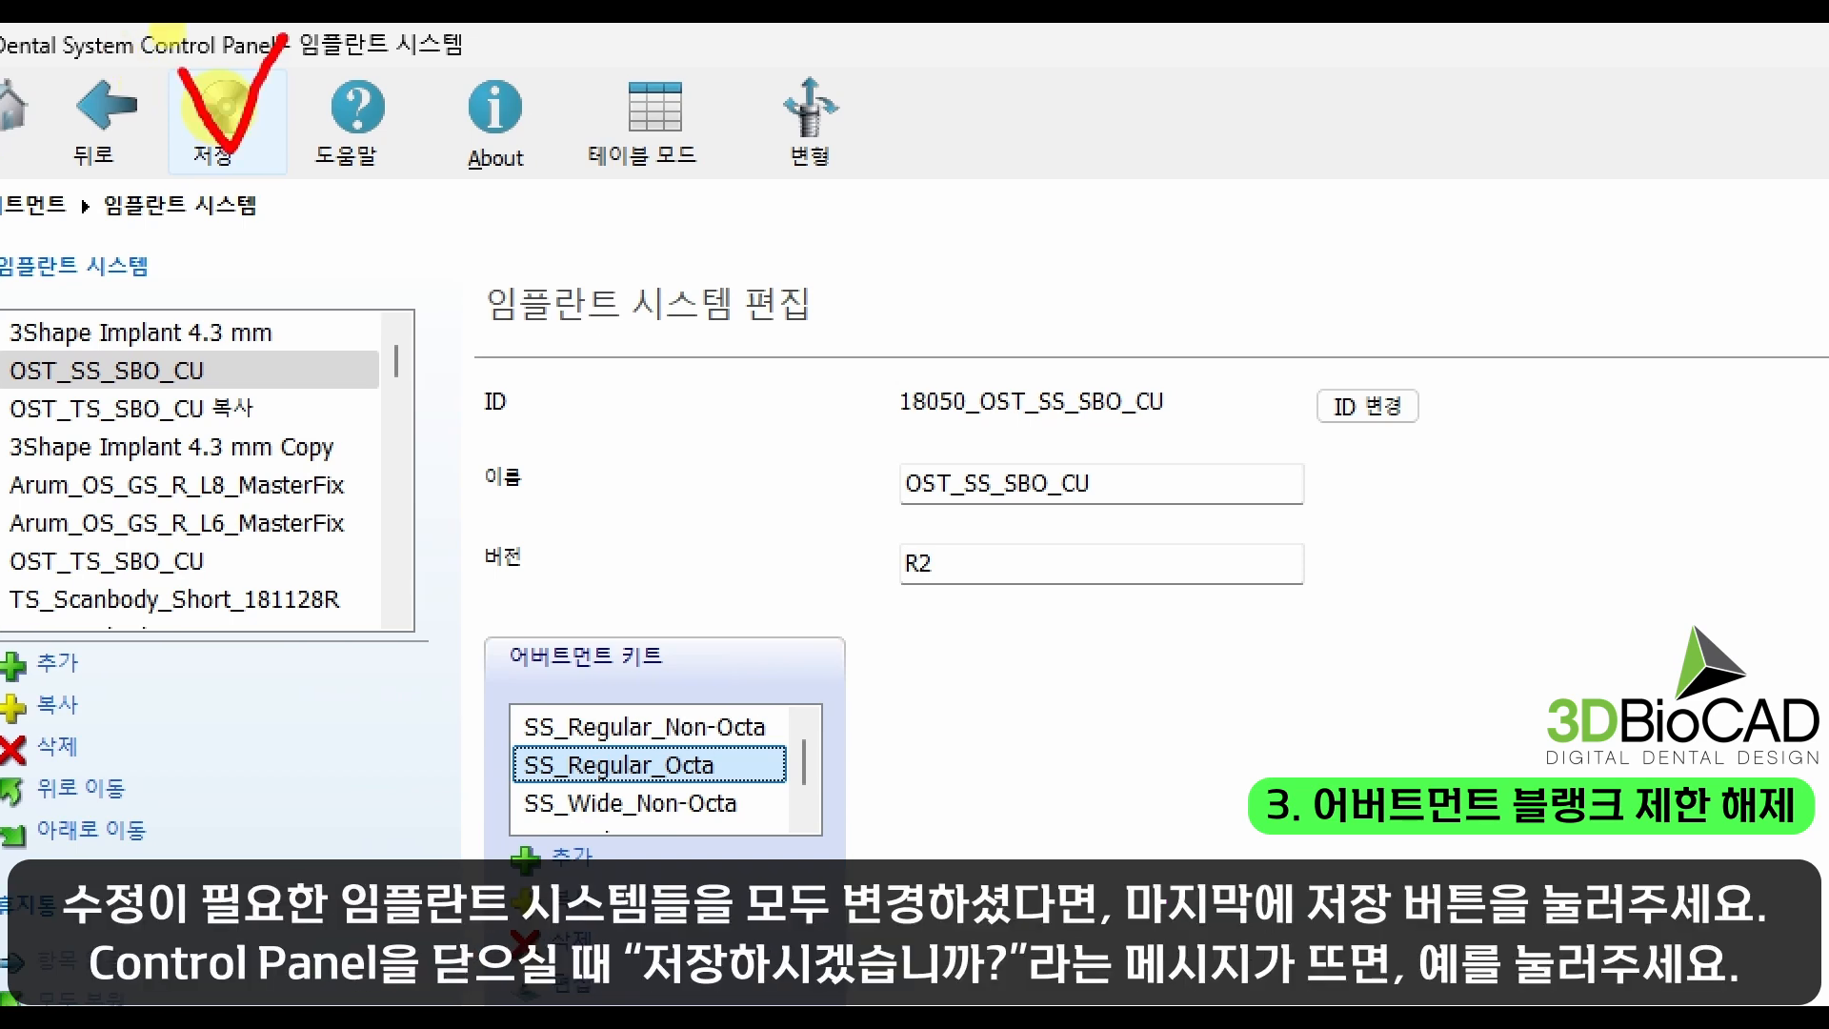
pyautogui.click(237, 114)
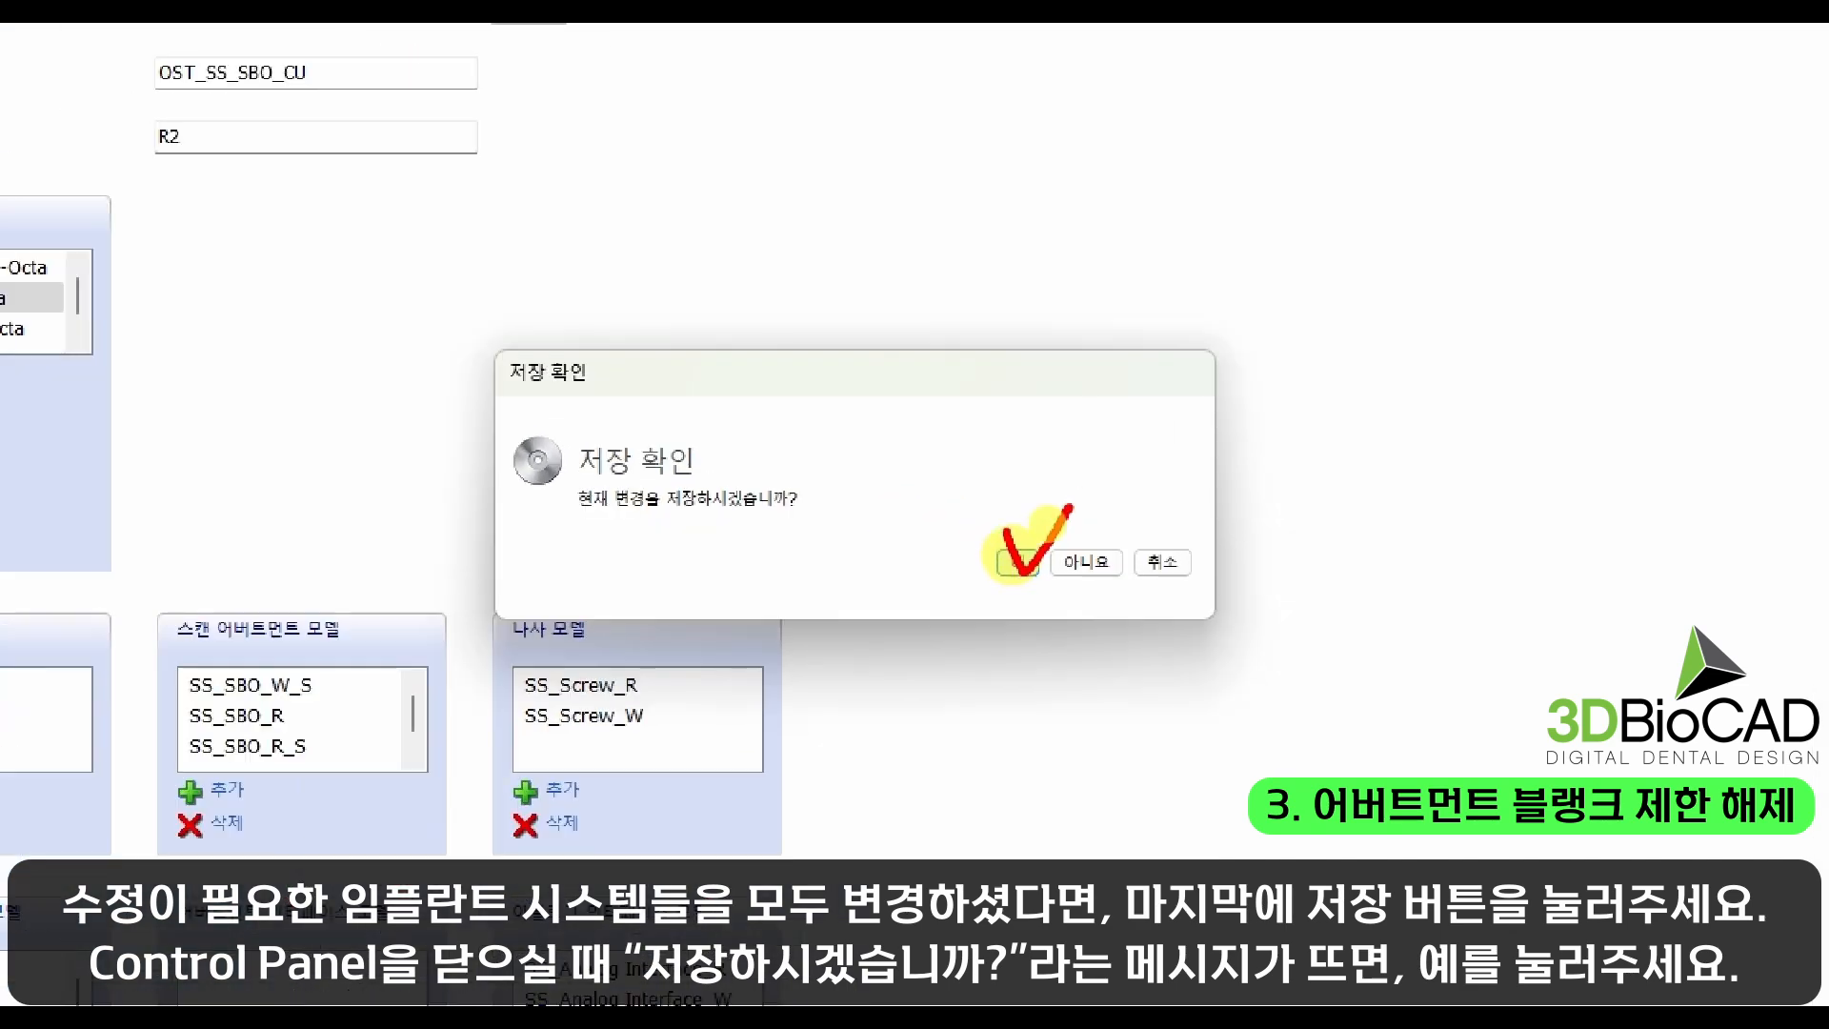
pyautogui.click(1018, 561)
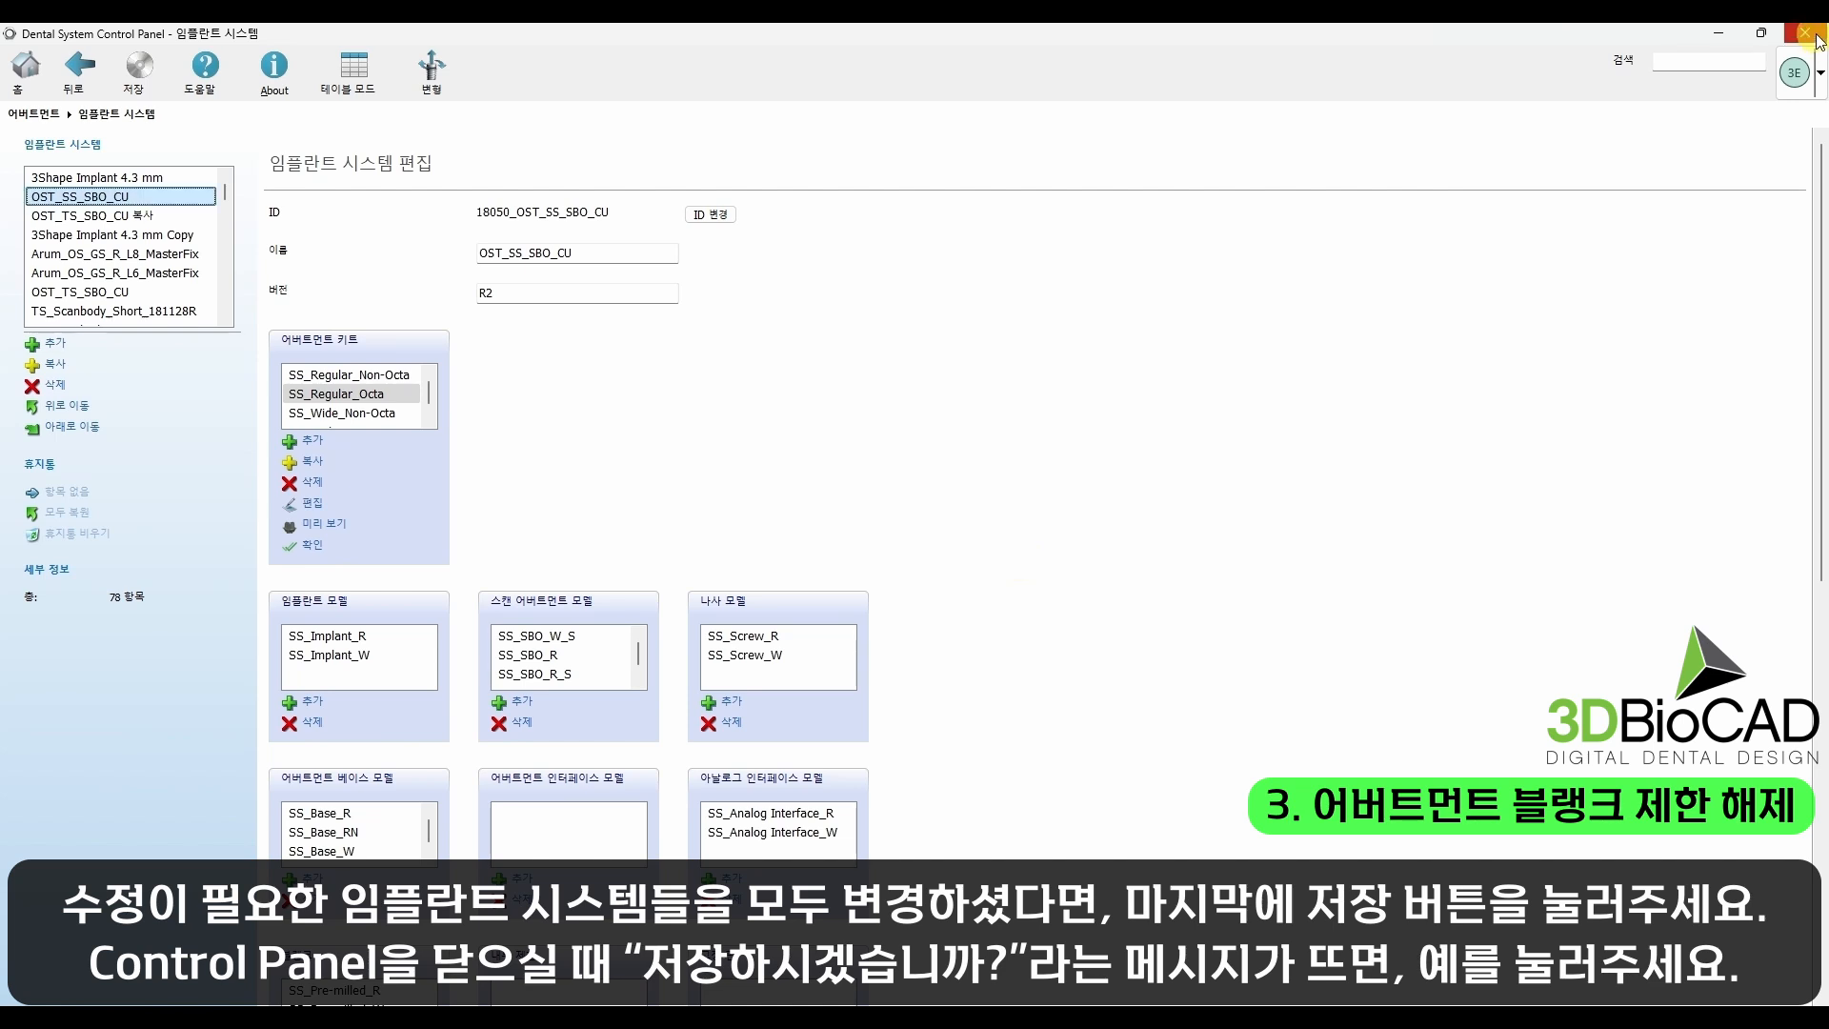
pyautogui.click(1804, 32)
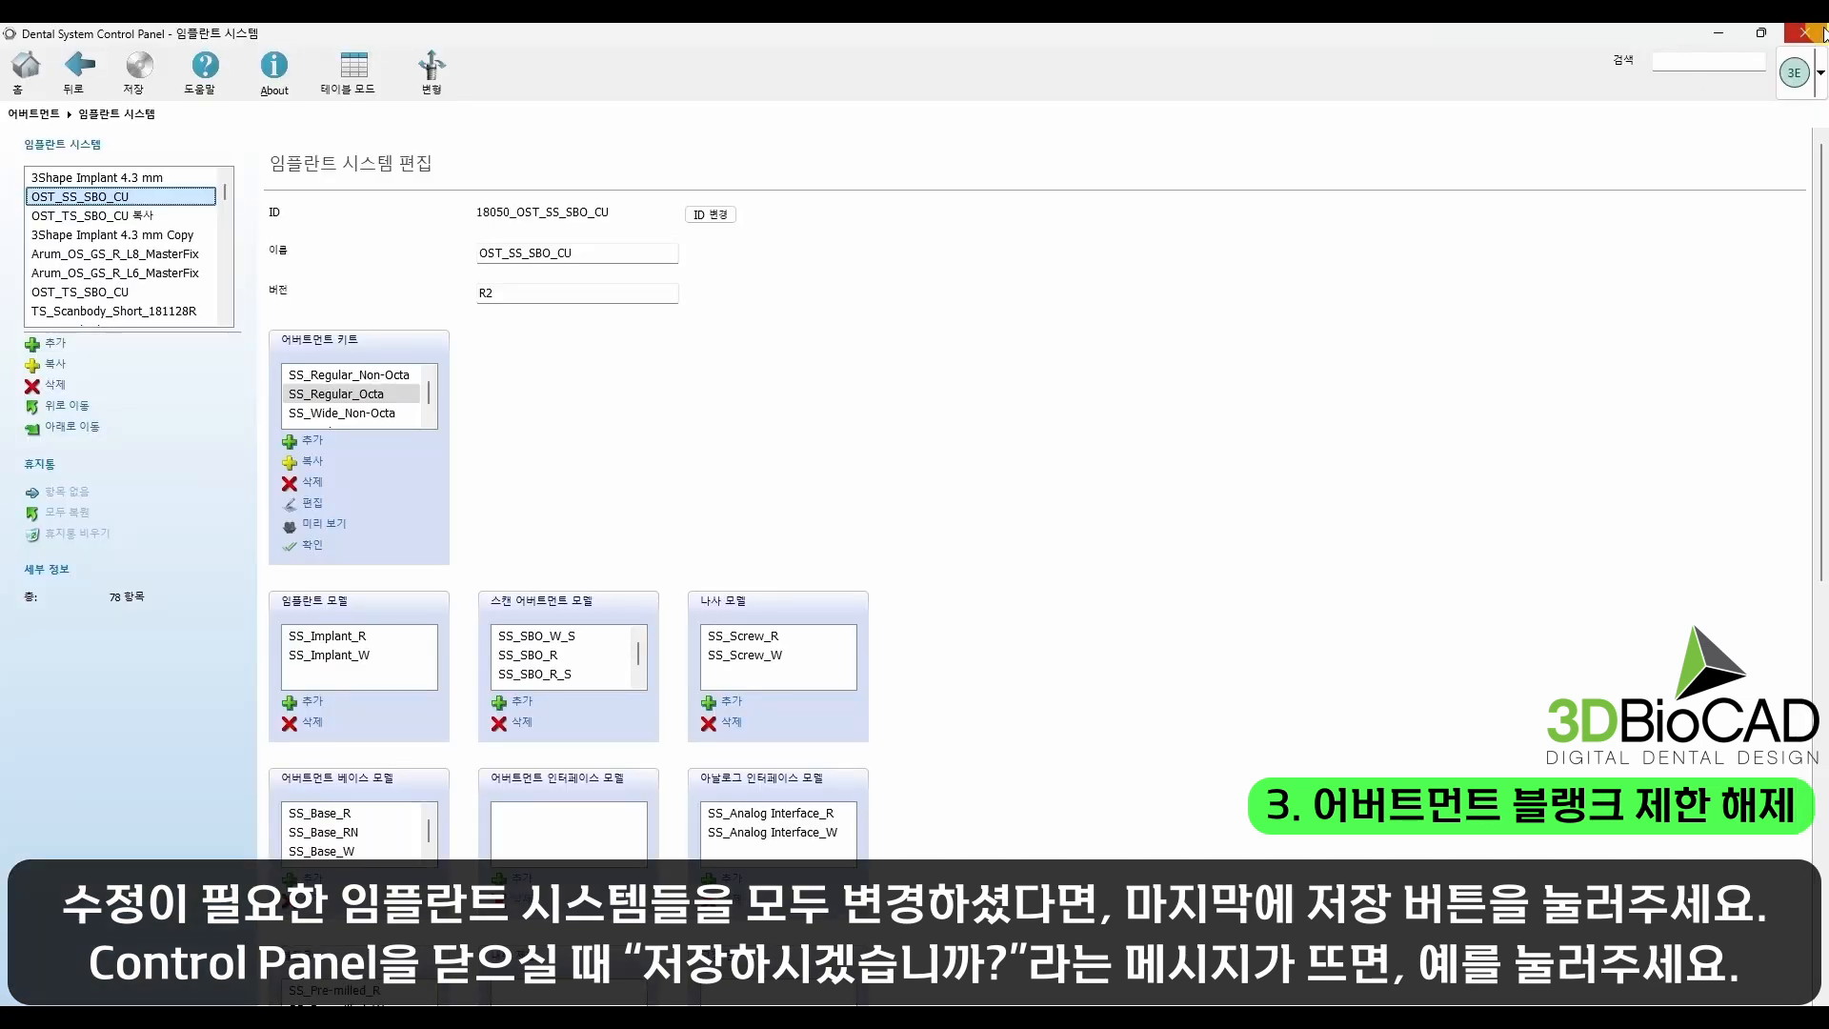
pyautogui.click(1824, 30)
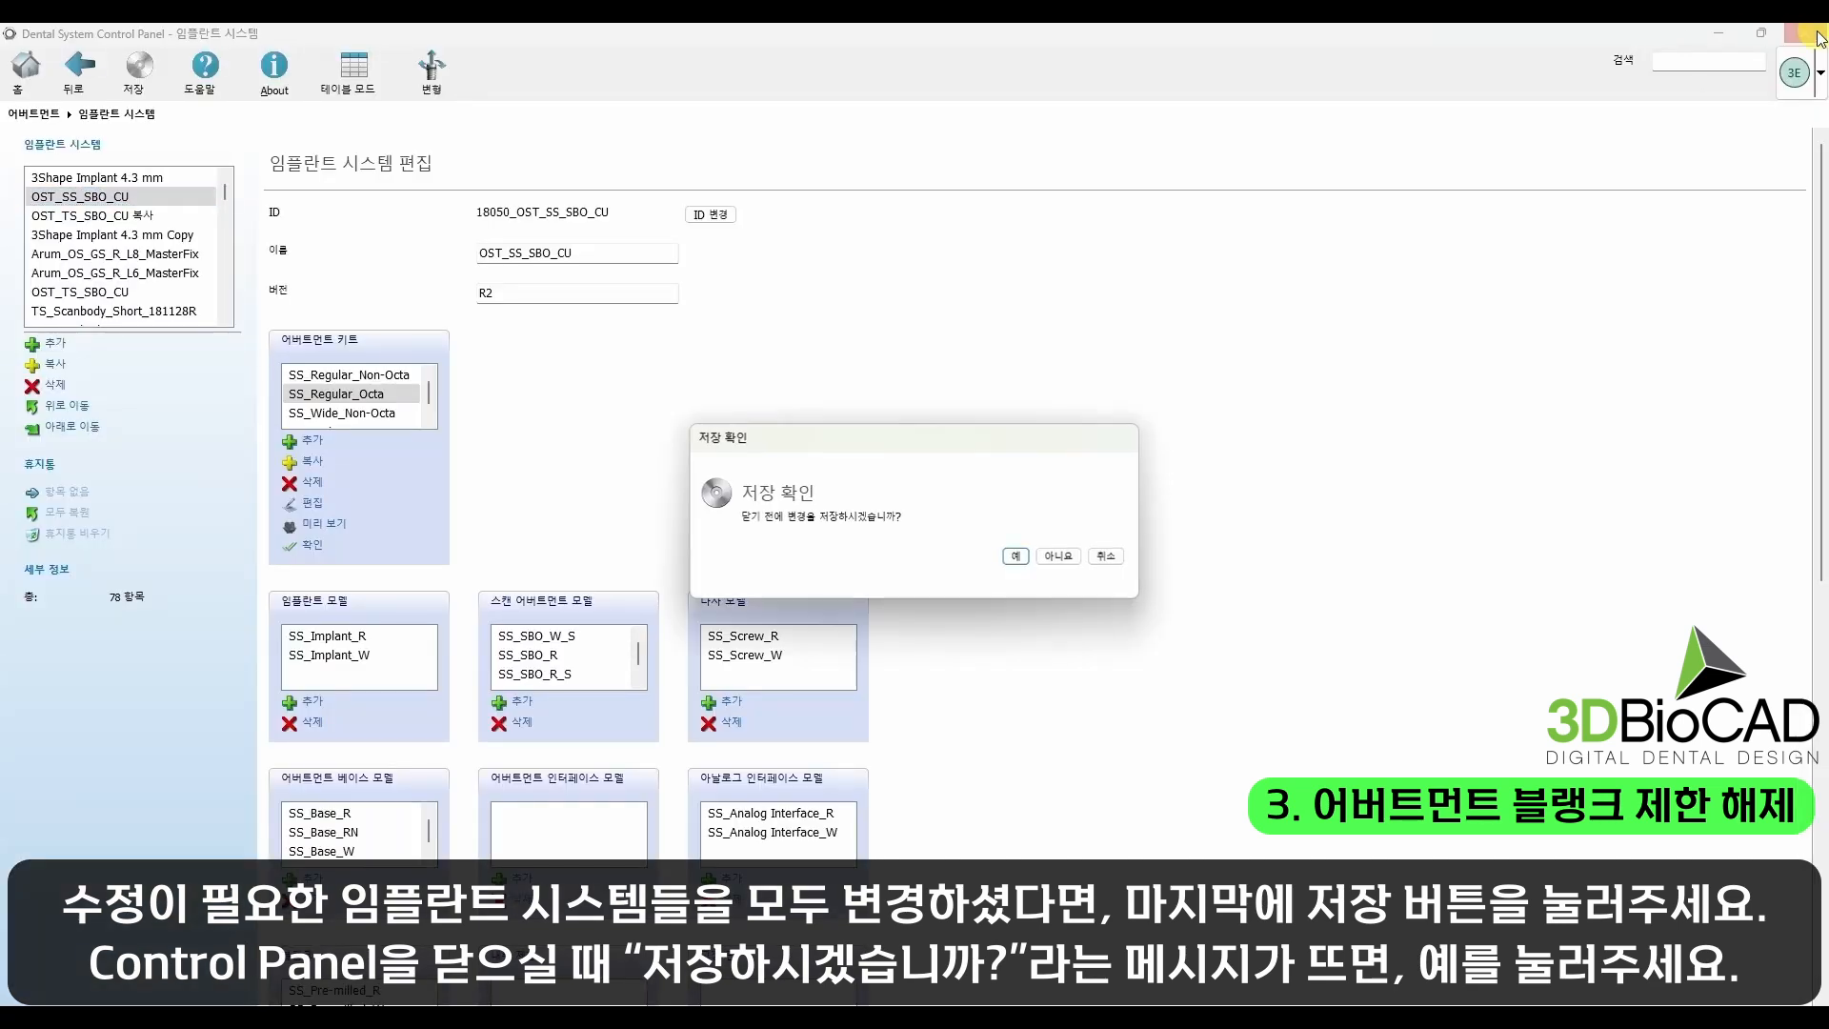
pyautogui.click(1016, 556)
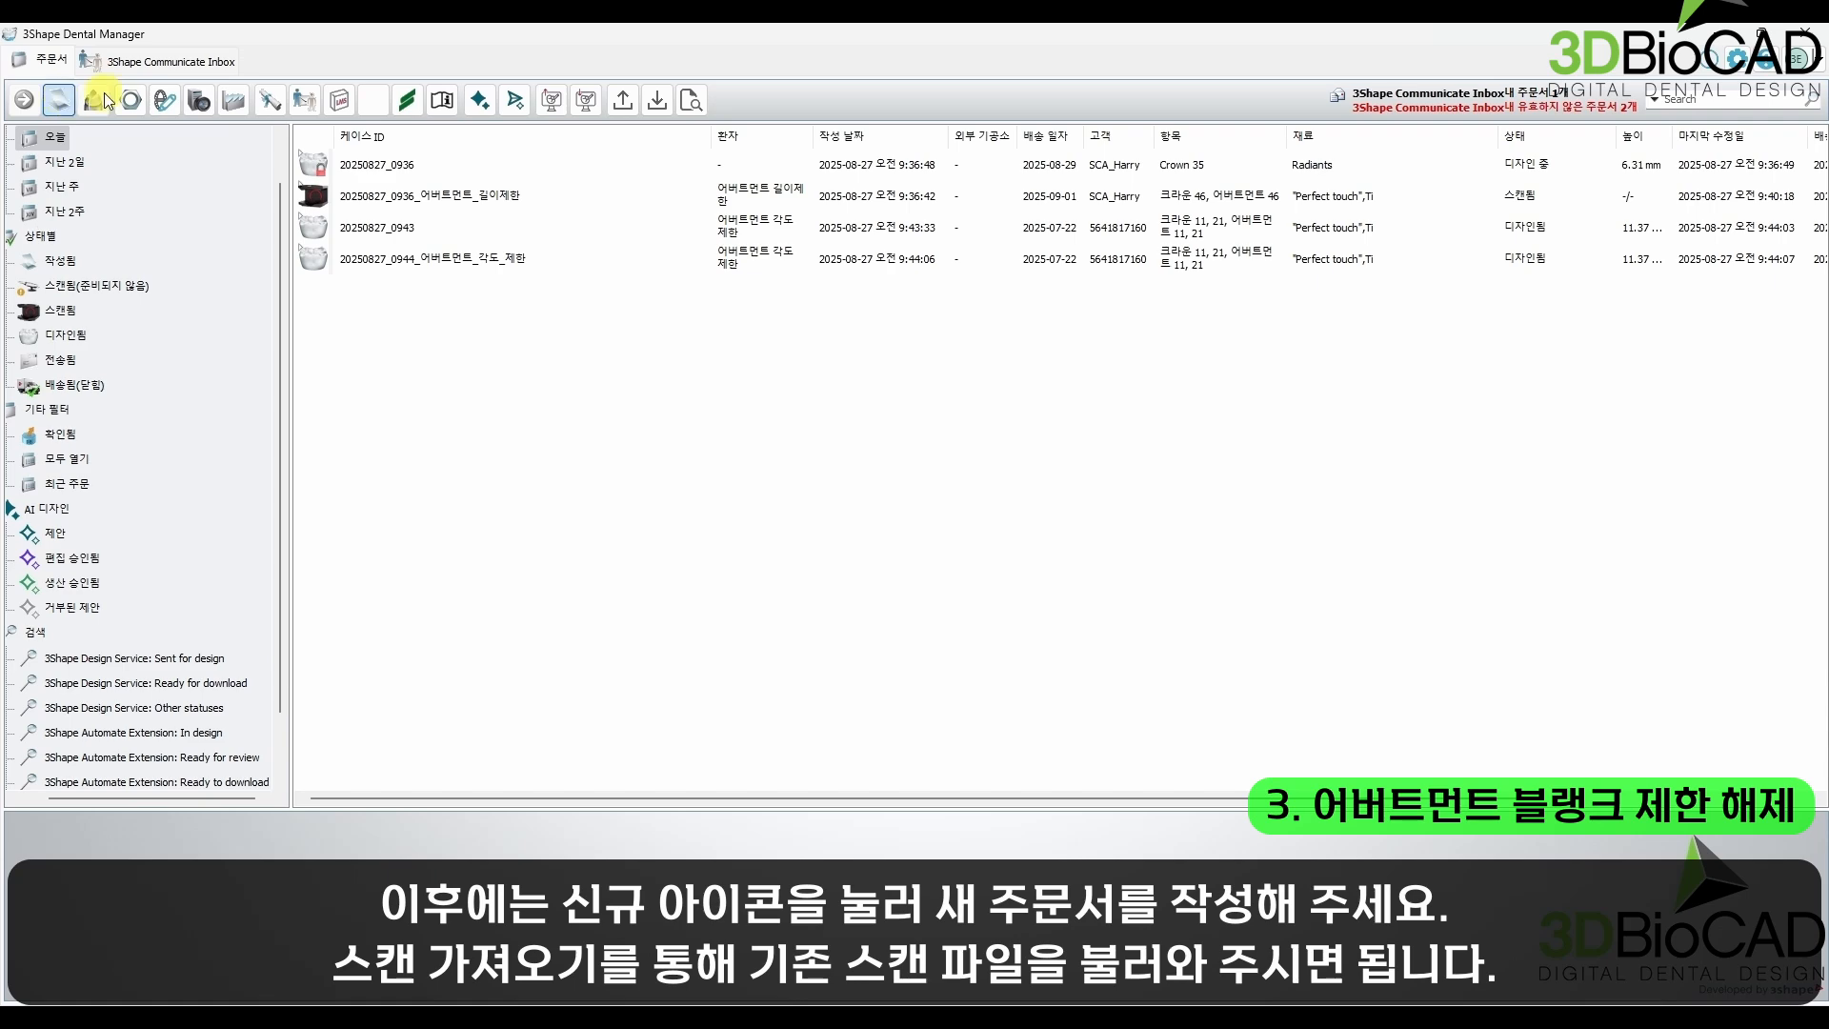
# Step: Create a new order with patient surname "블랭크 제한 해제" and an abutment on tooth 36 using system OST_SS_SBO_CU, kit SS_Regular_Octa
pyautogui.click(101, 99)
pyautogui.click(392, 588)
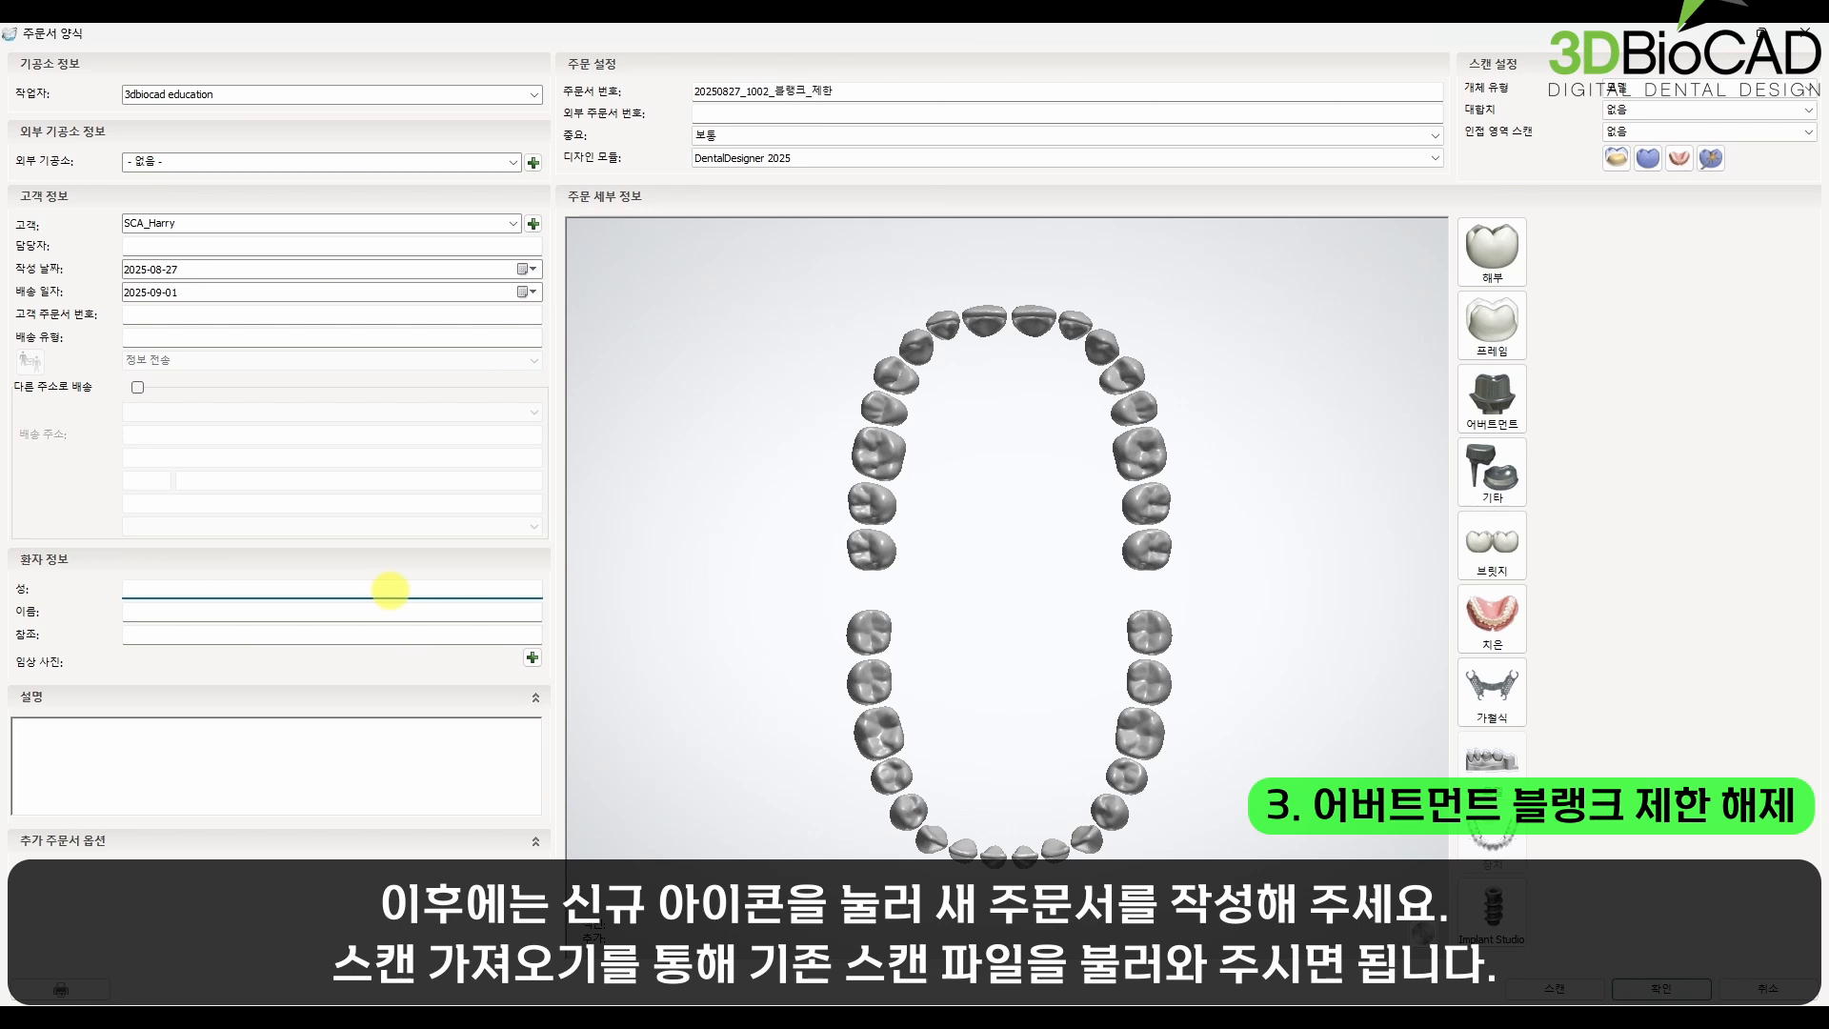
pyautogui.click(1136, 732)
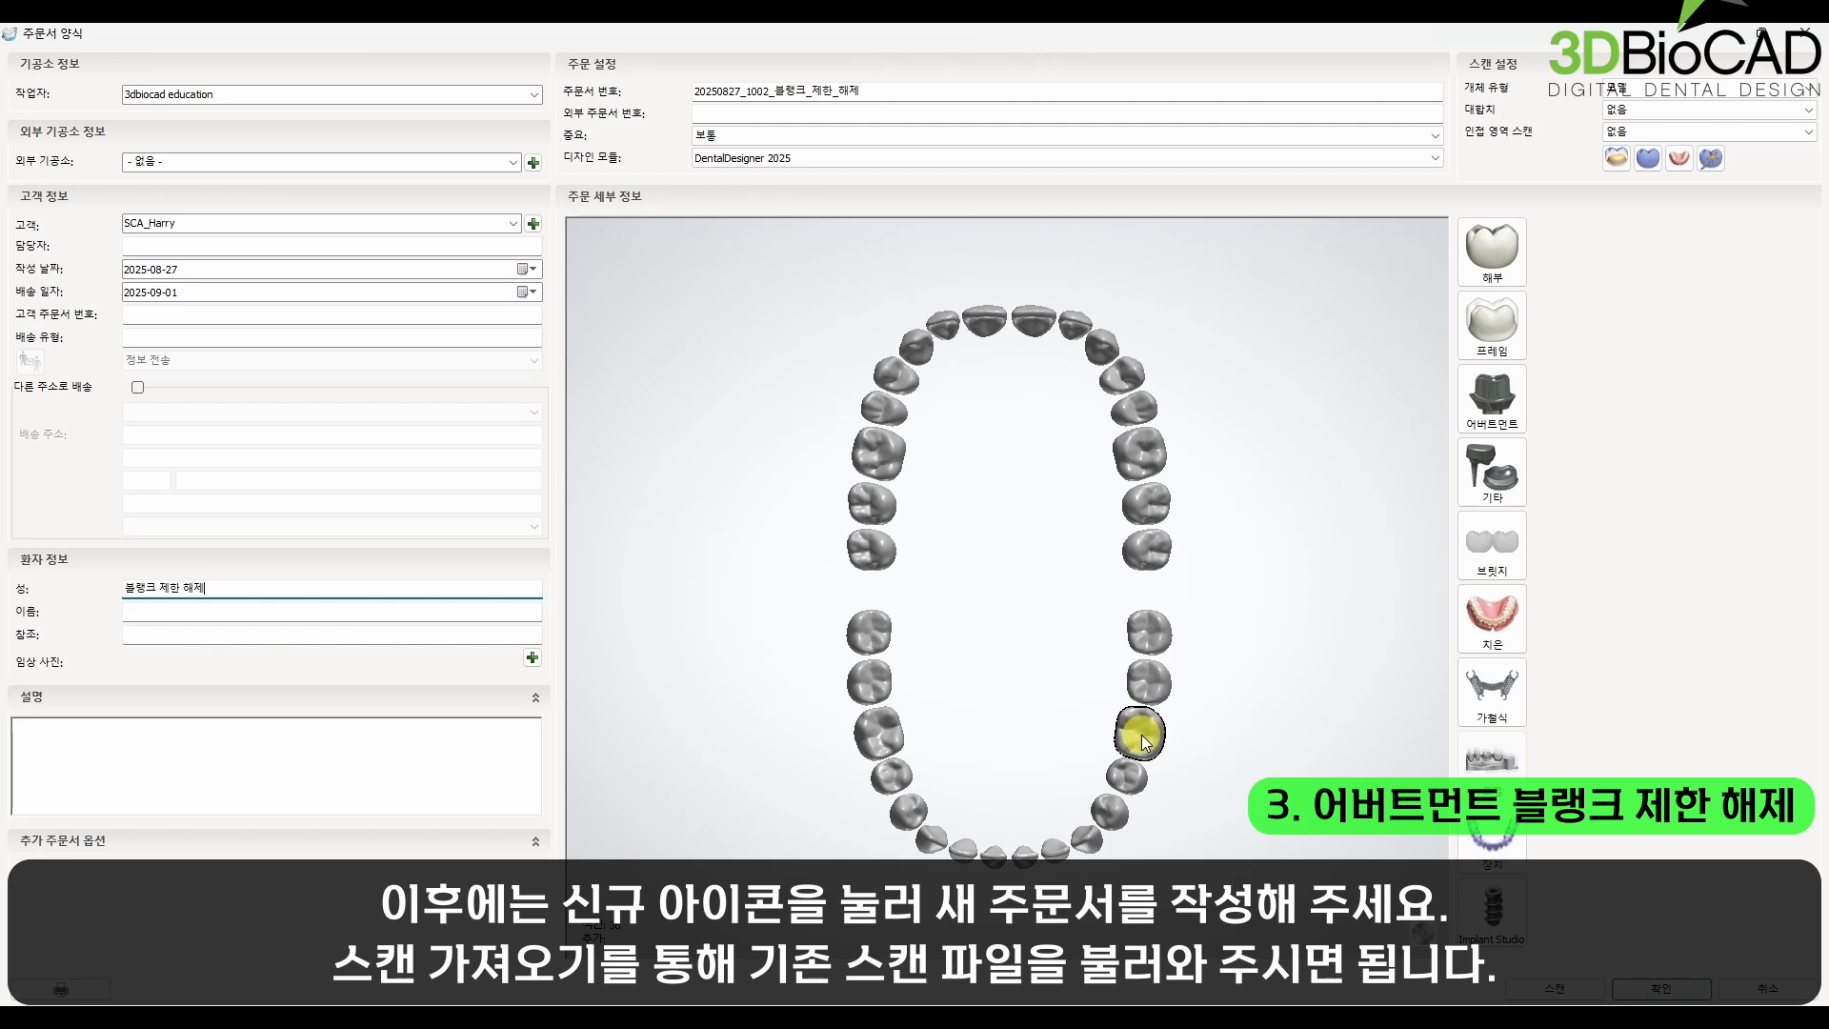
pyautogui.click(1484, 397)
pyautogui.click(1620, 448)
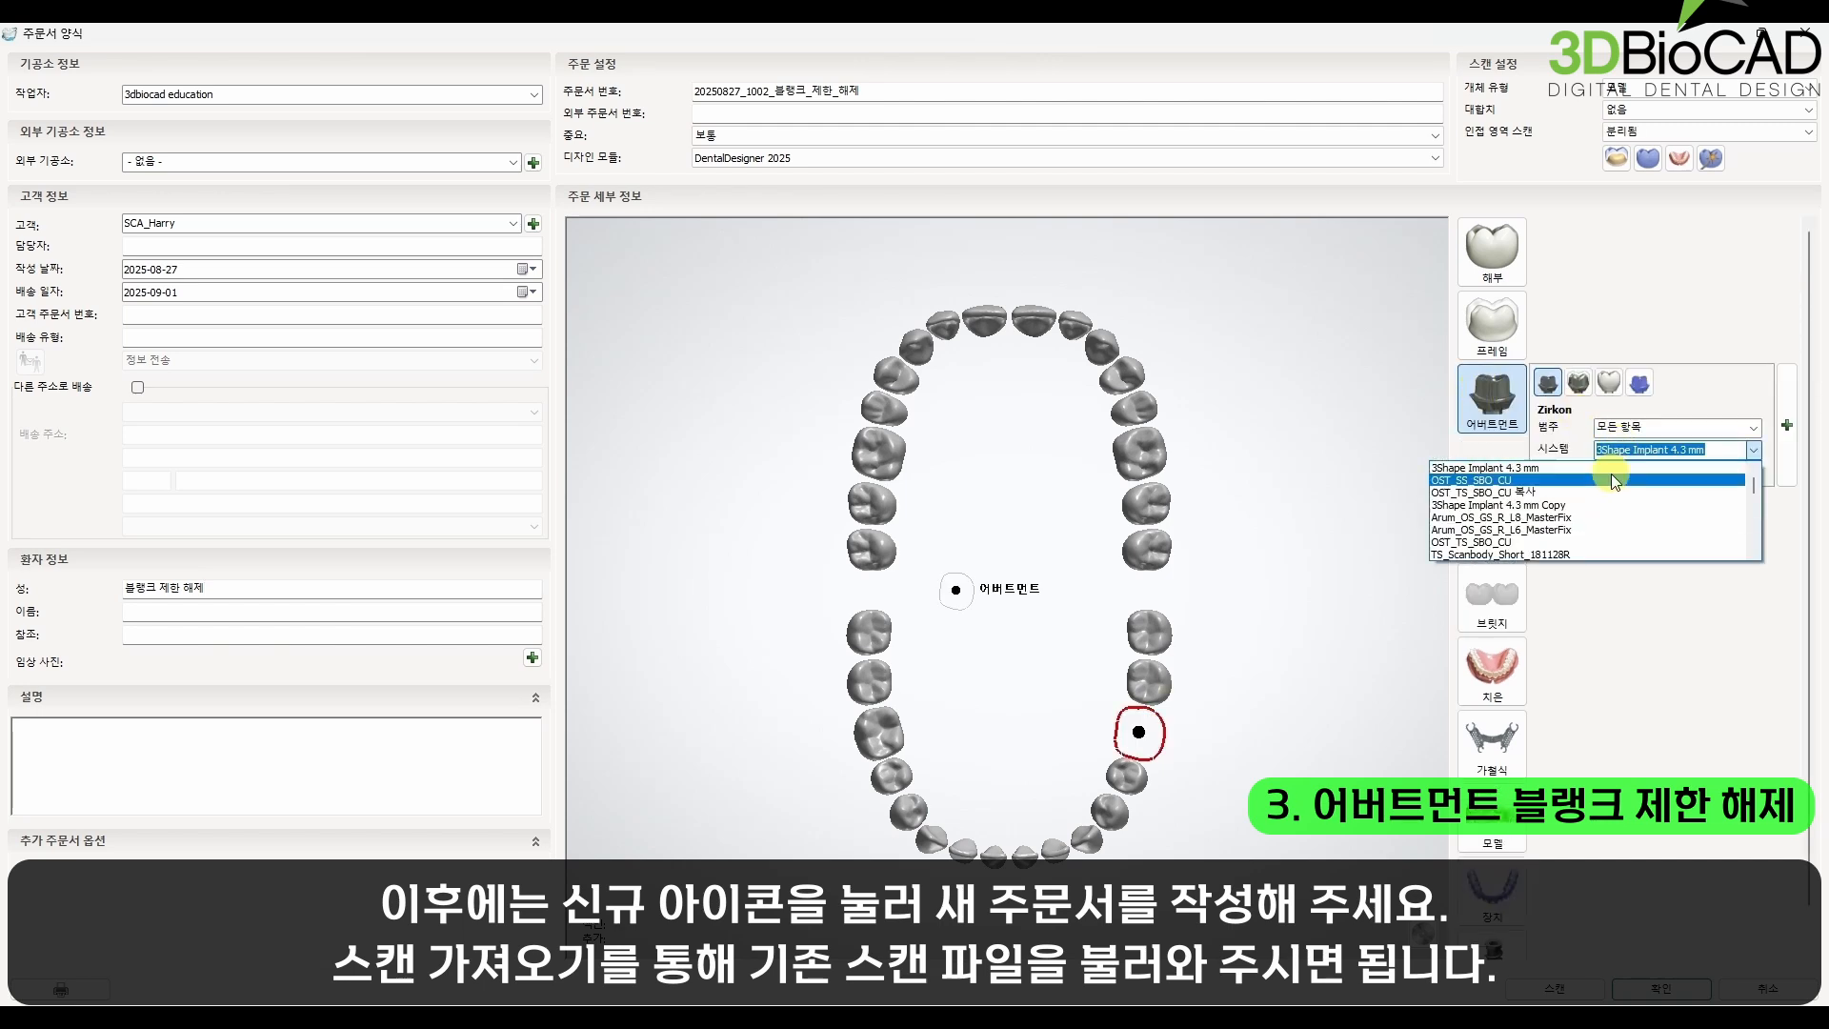
pyautogui.click(1613, 479)
pyautogui.click(1660, 472)
pyautogui.click(1660, 472)
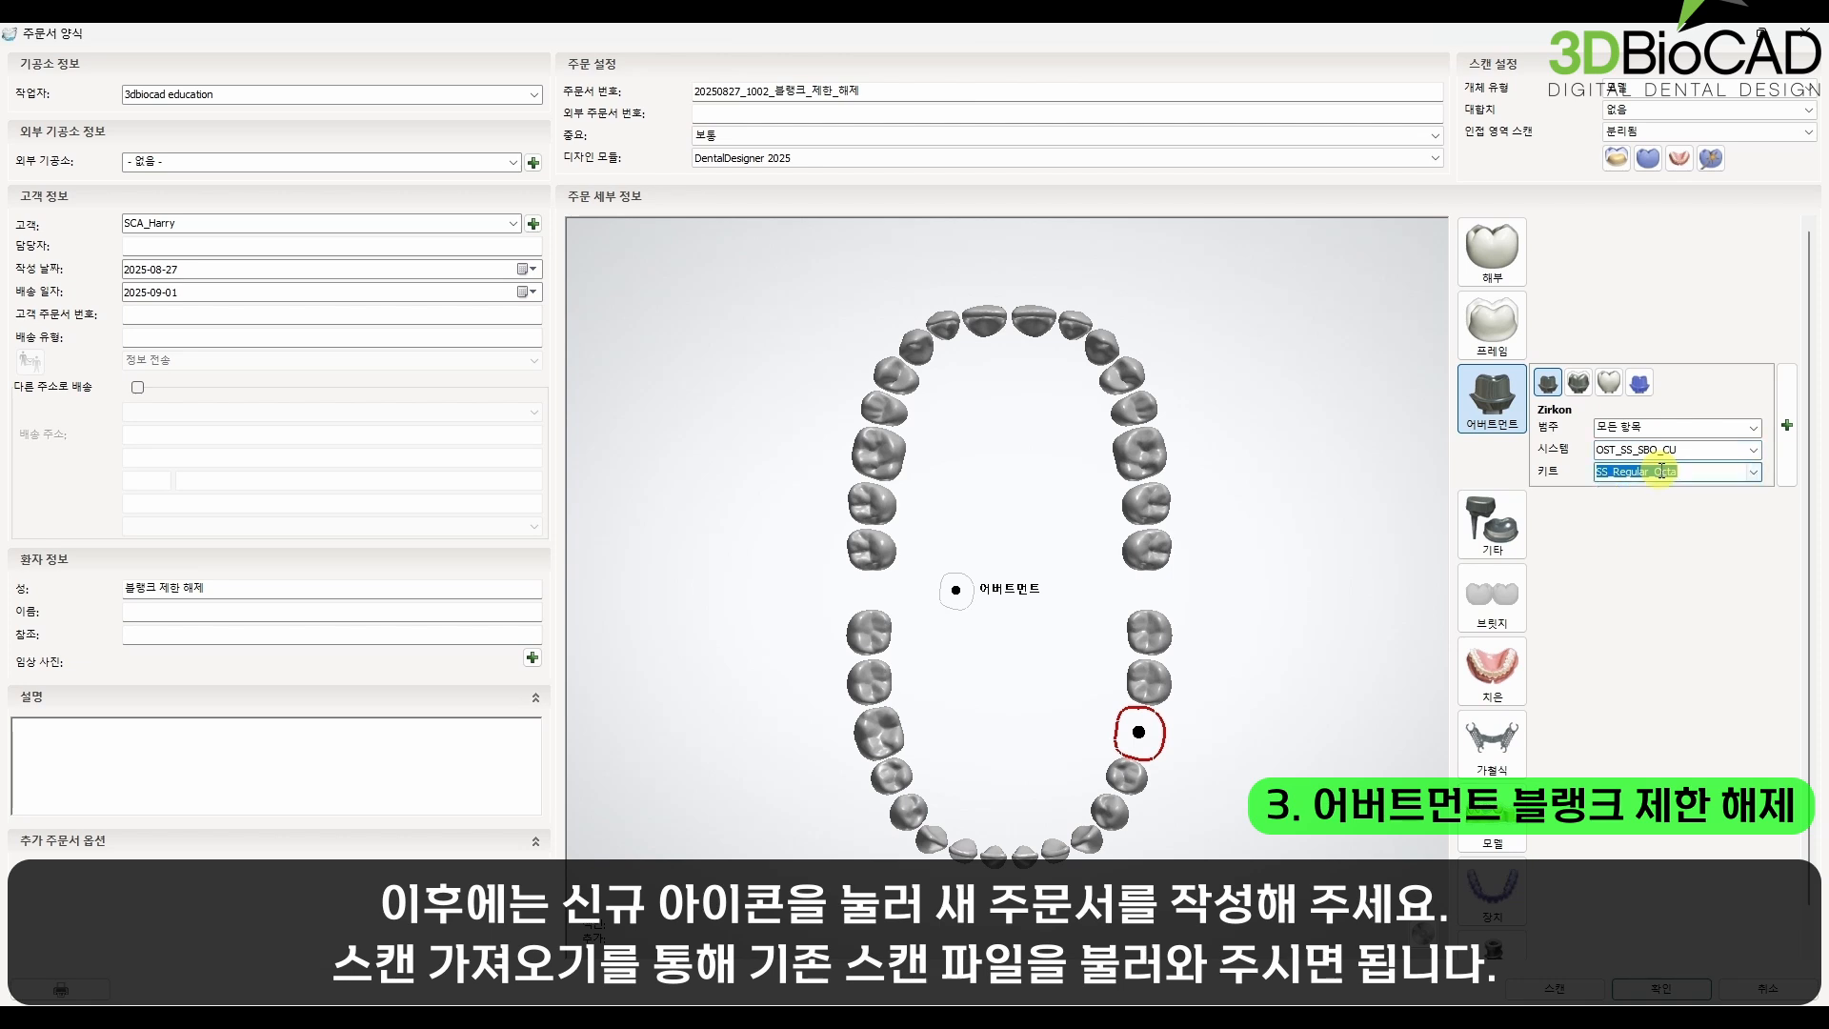
# Step: Add a crown to tooth 36, set the scan object type to digital impression (디지털 임프레션), and confirm the order
pyautogui.click(1493, 250)
pyautogui.click(1667, 88)
pyautogui.click(1662, 99)
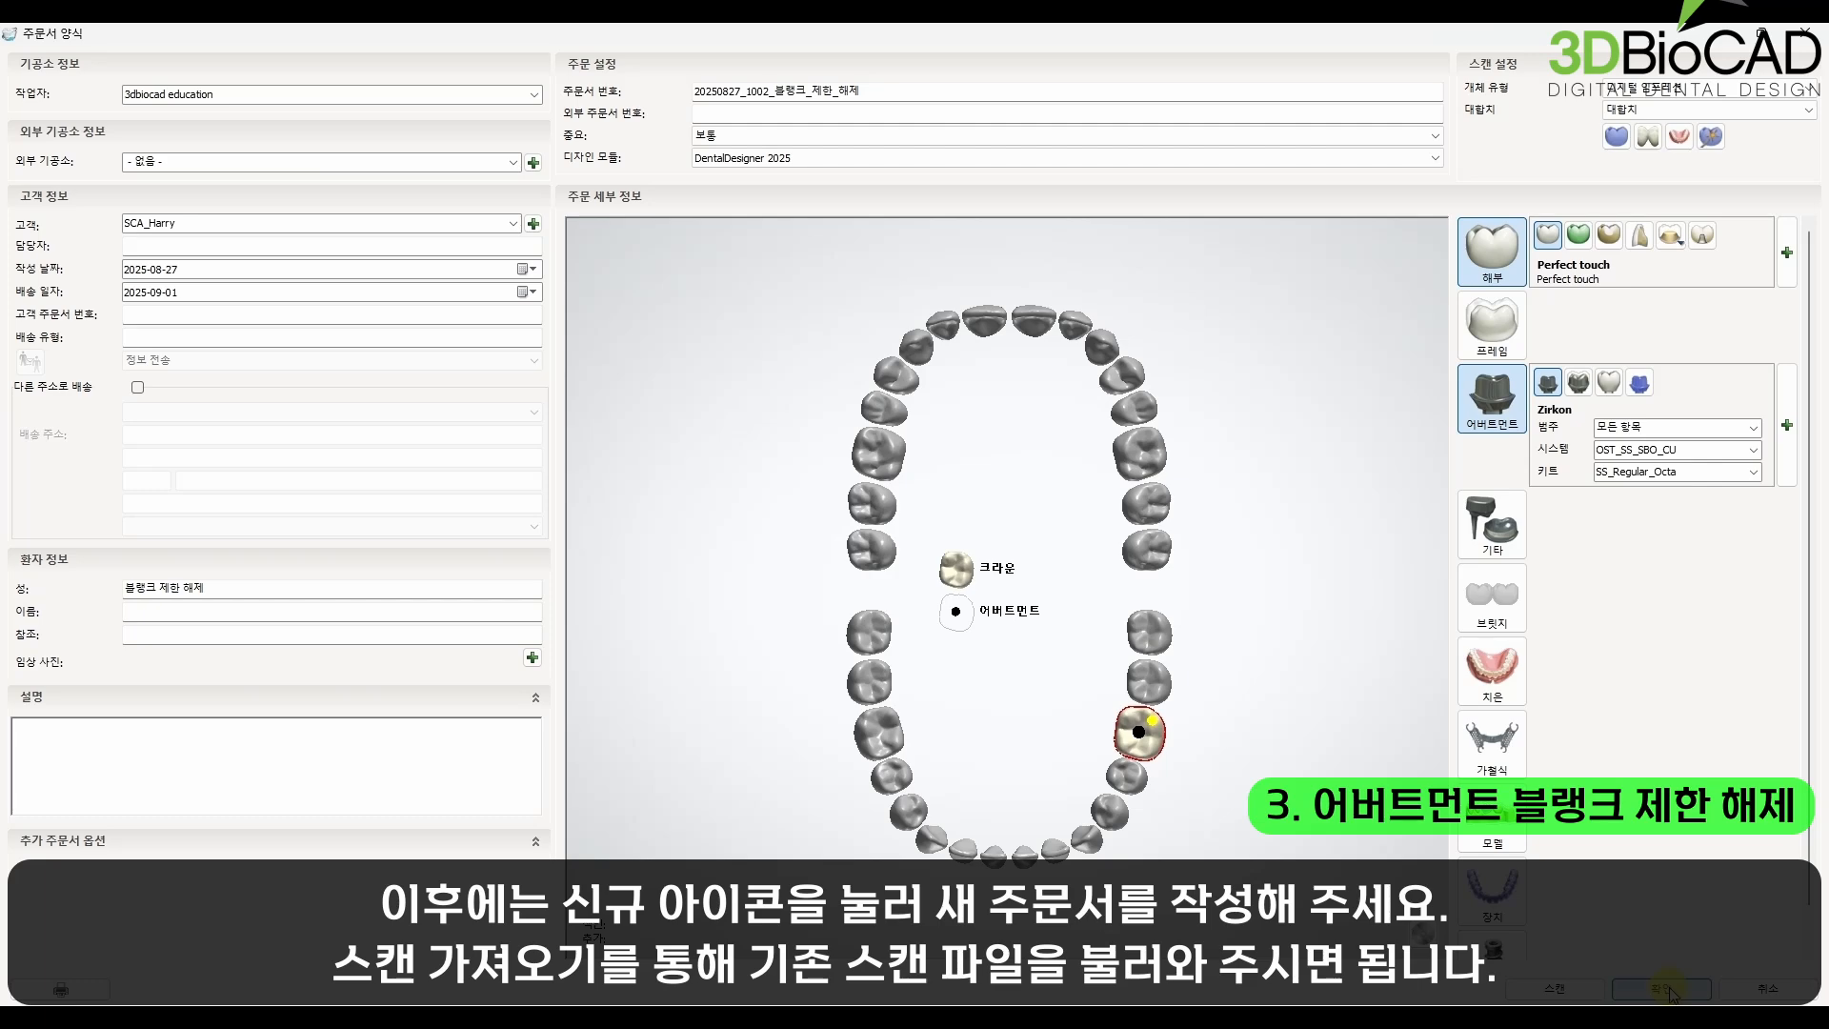
pyautogui.click(1666, 991)
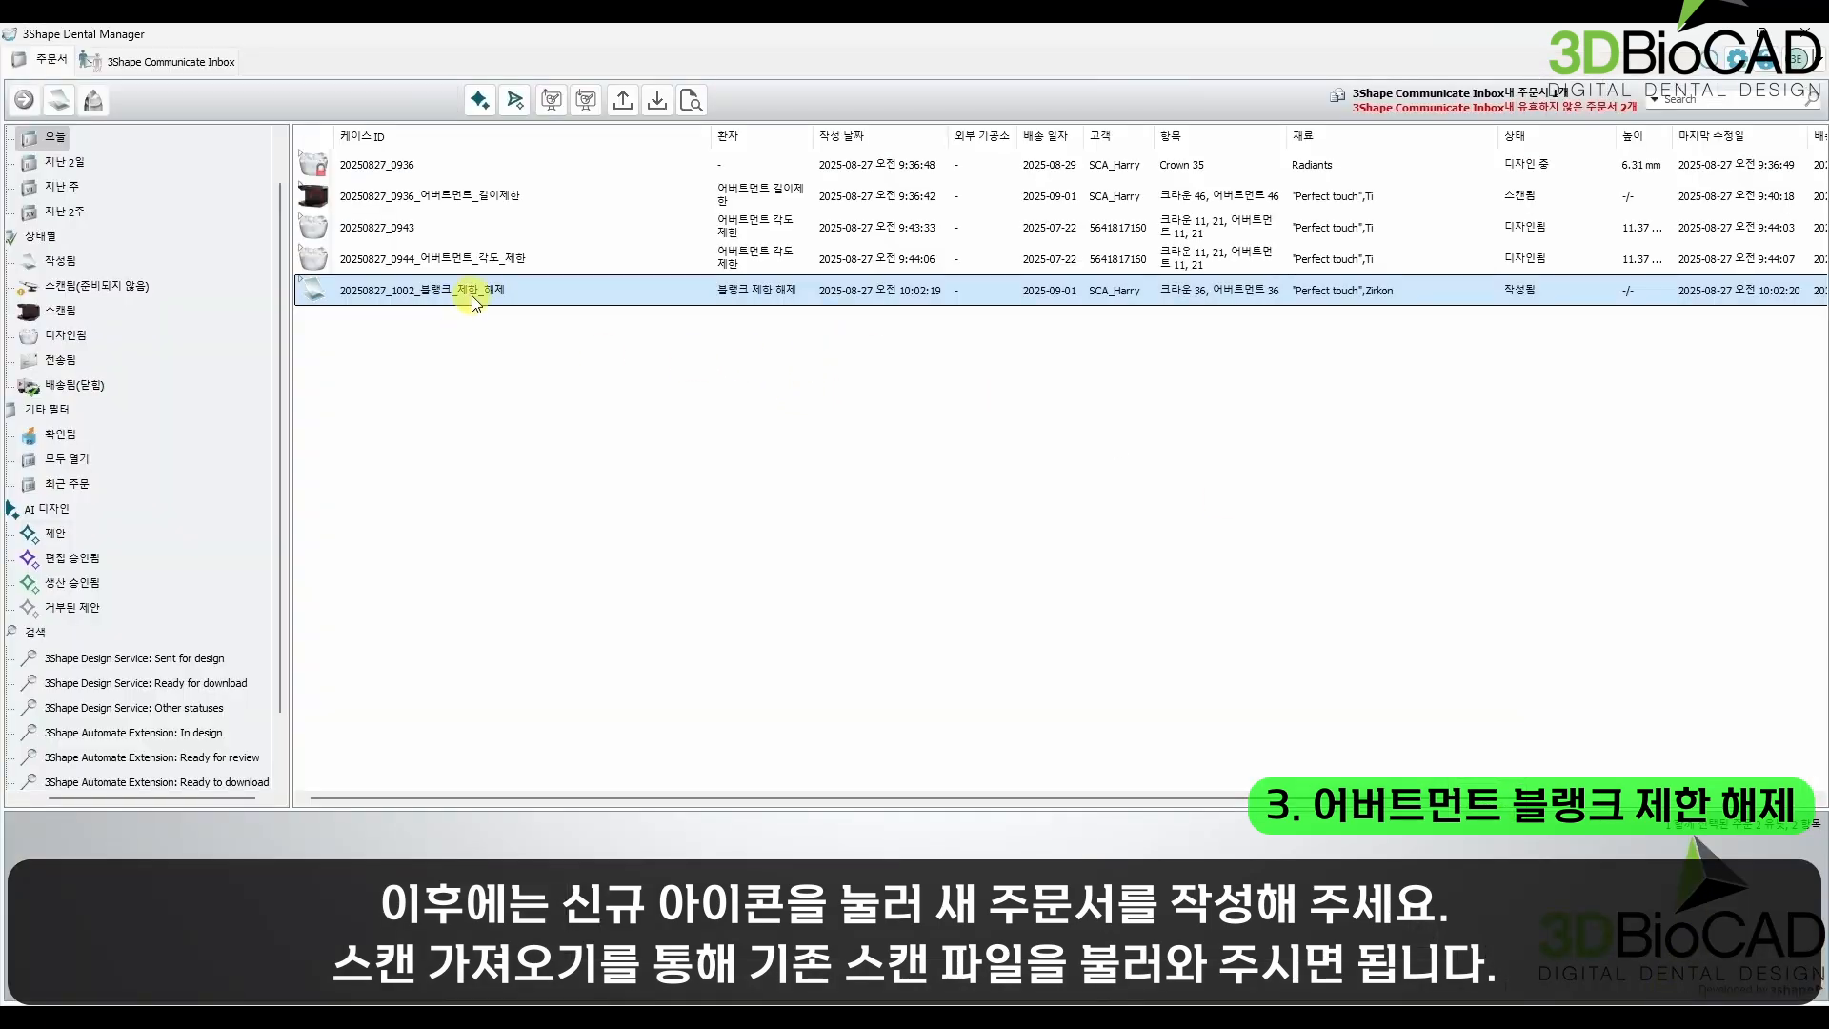
# Step: Import "MB Preparation scan" from the Lower folder as the preparation scan of order 20250827_1002_블랭크_제한_해제
pyautogui.rightClick(473, 302)
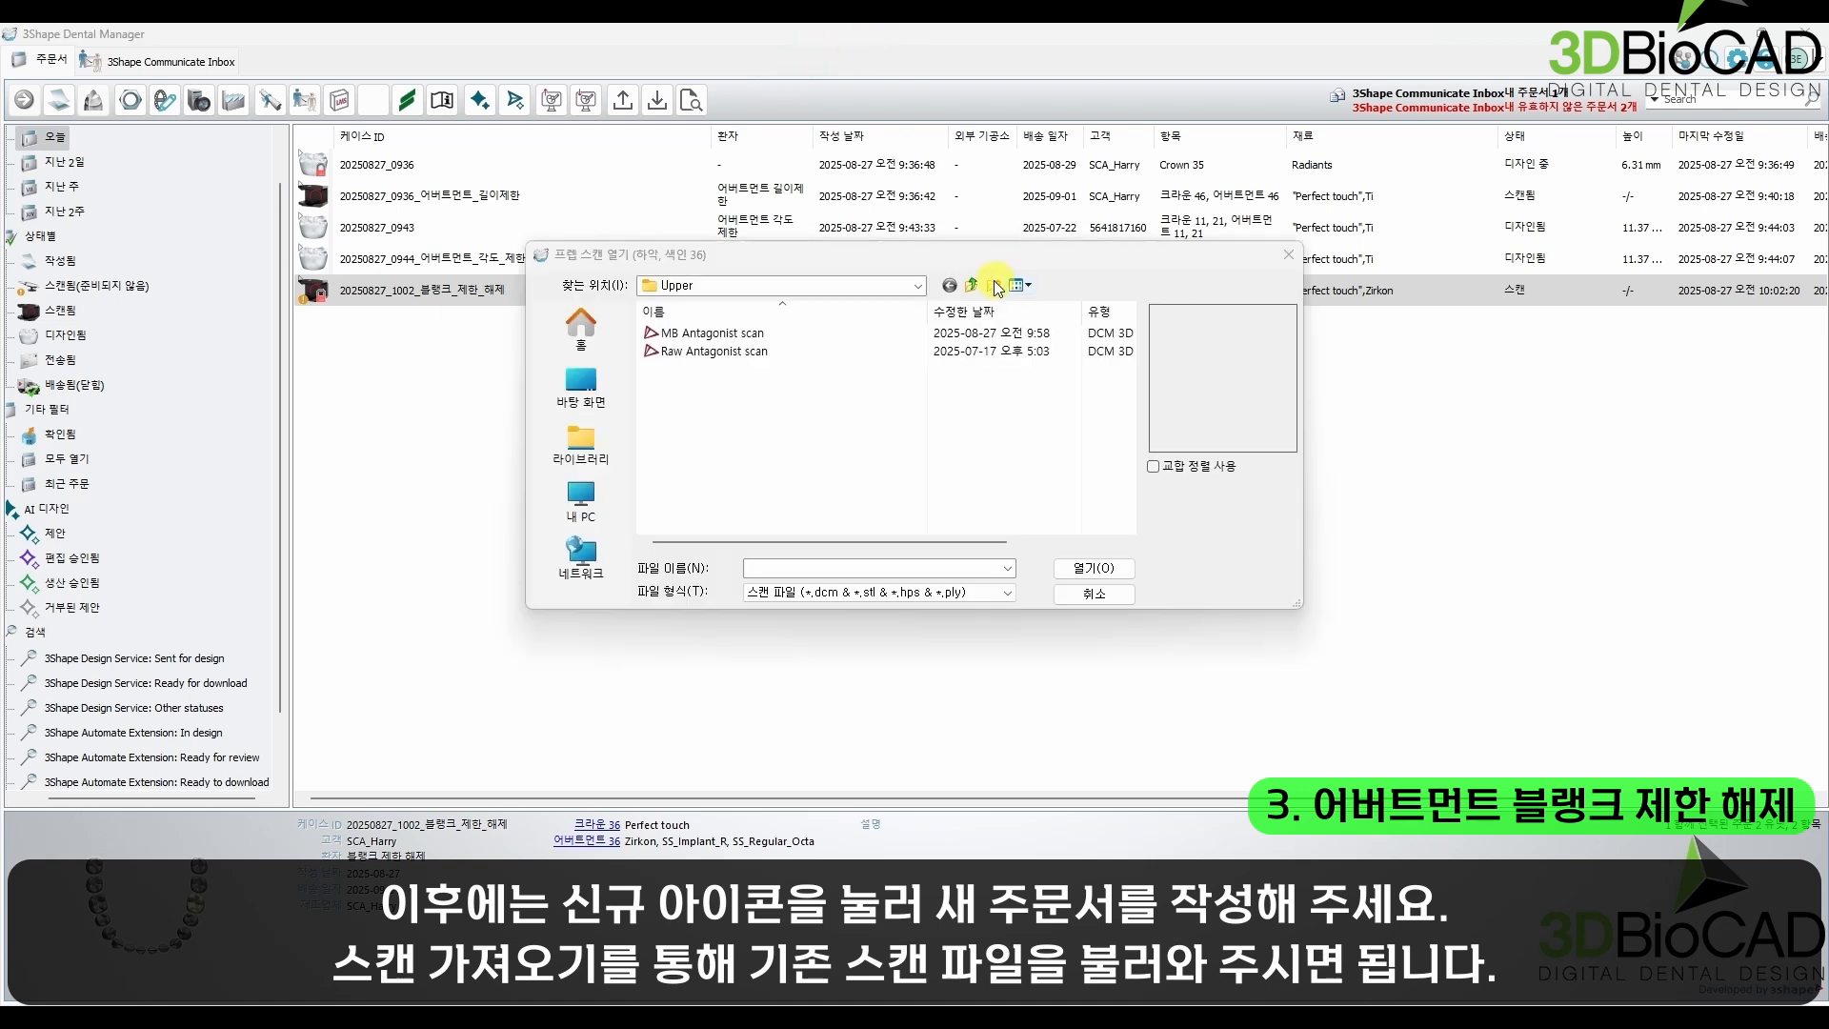
pyautogui.click(973, 286)
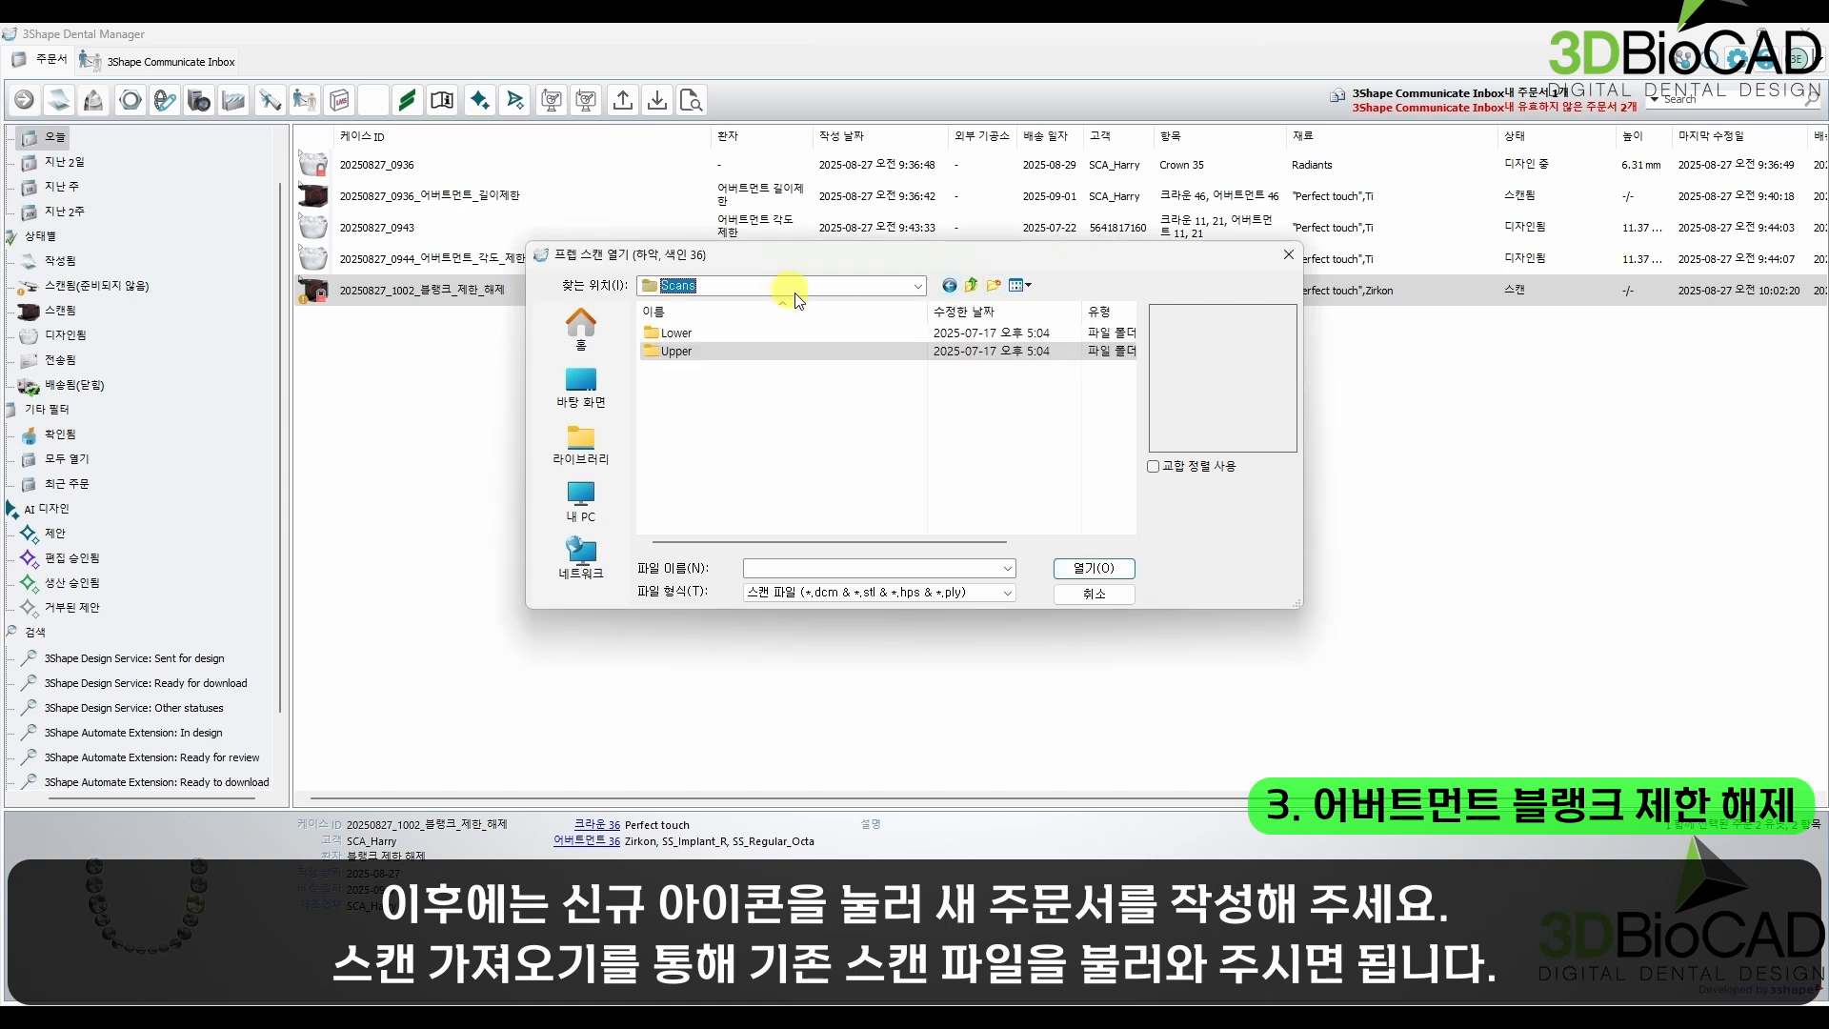
pyautogui.click(744, 341)
pyautogui.doubleClick(744, 339)
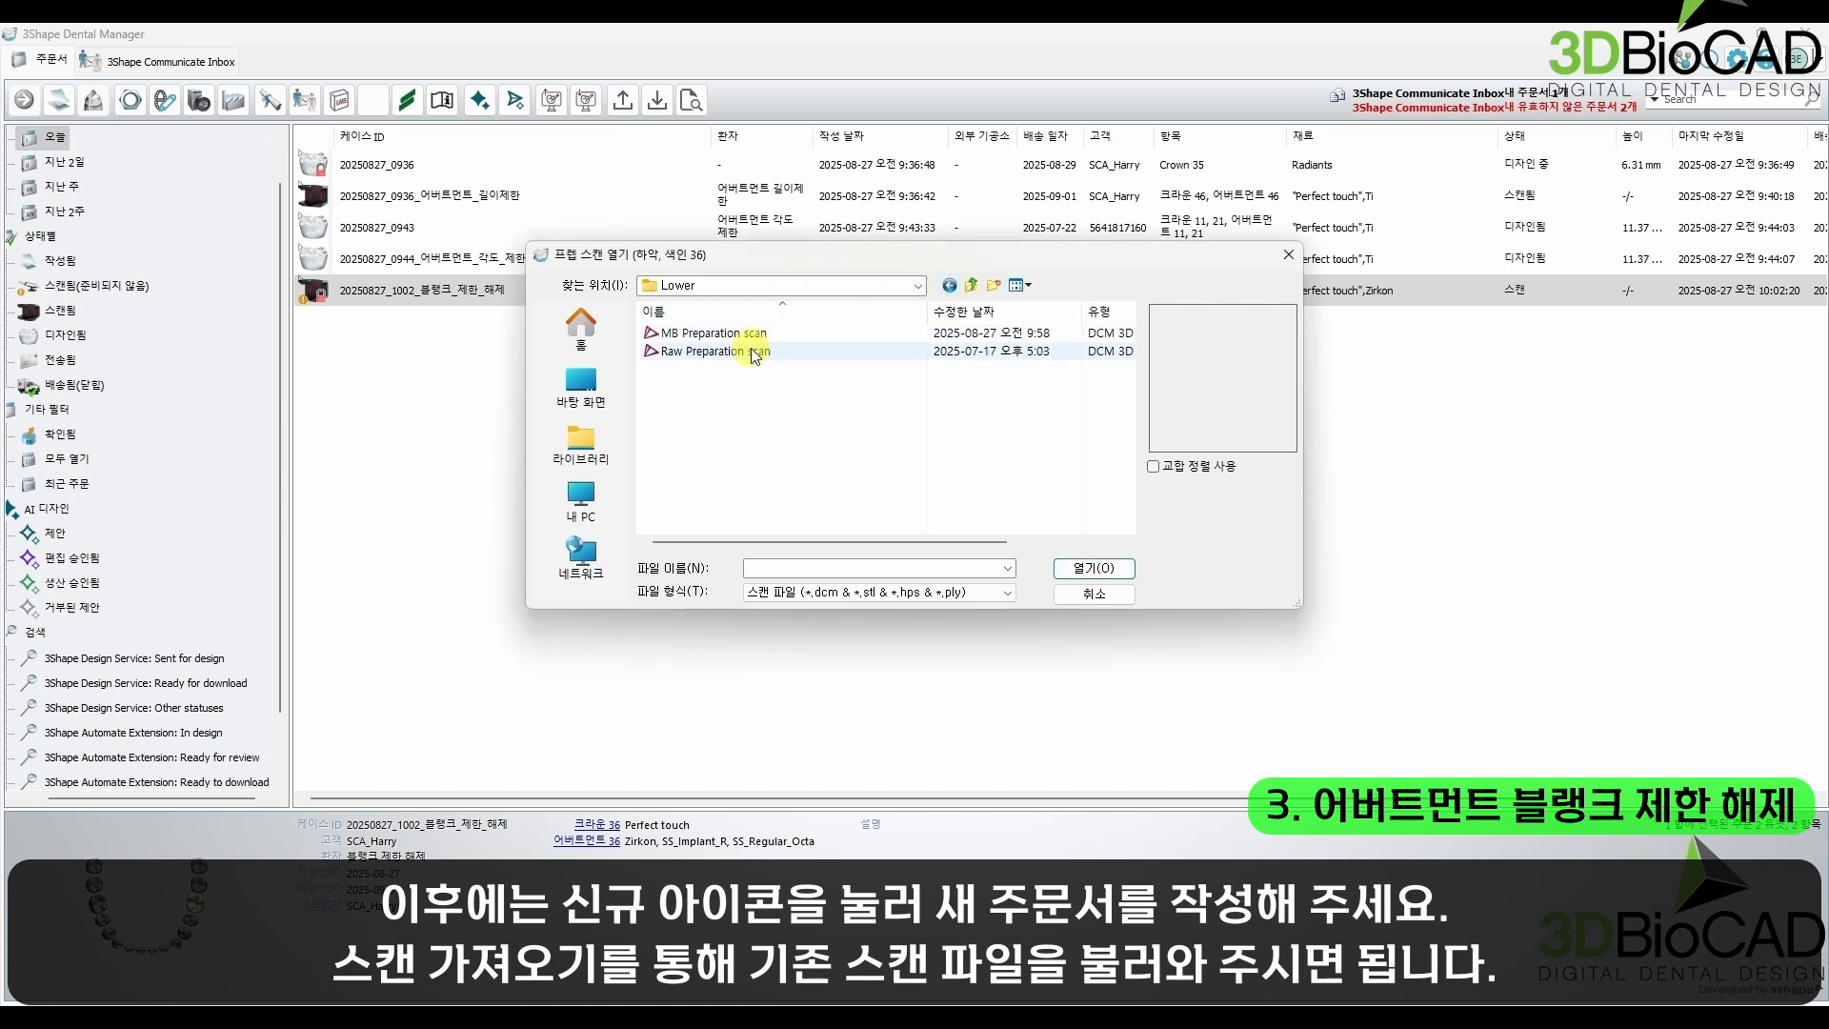
pyautogui.click(759, 333)
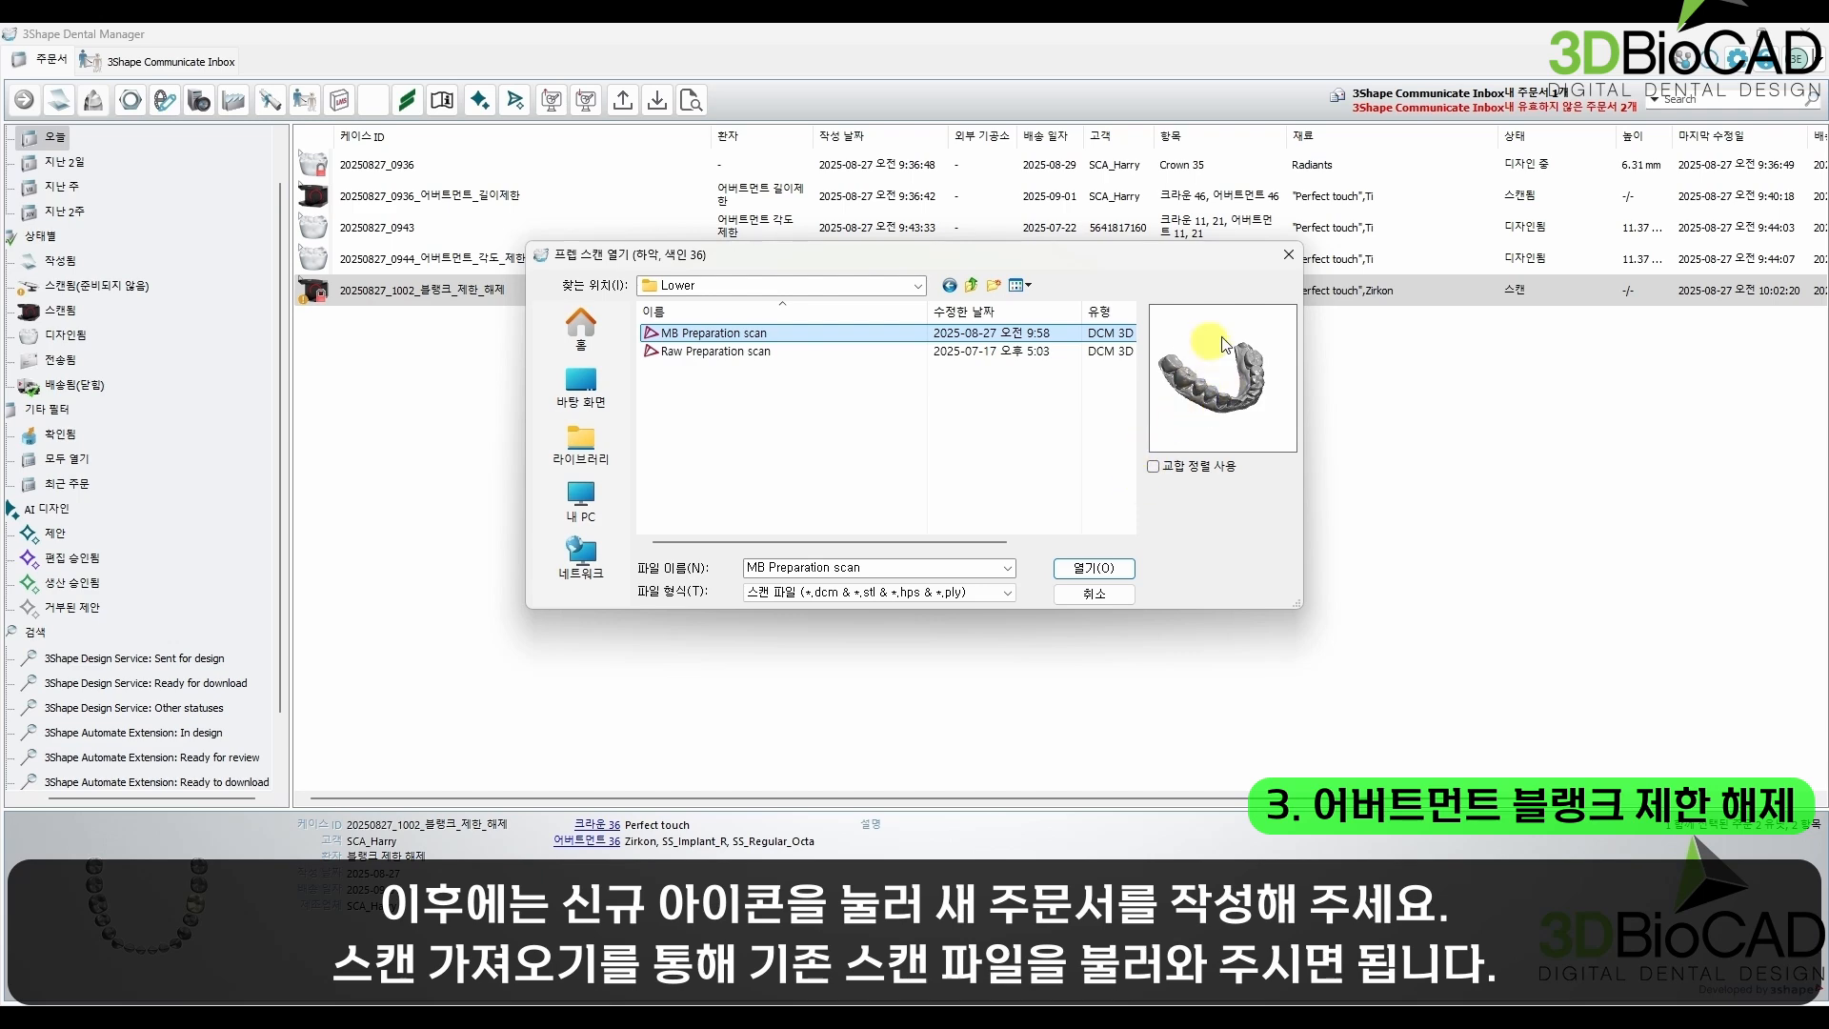
pyautogui.click(1088, 569)
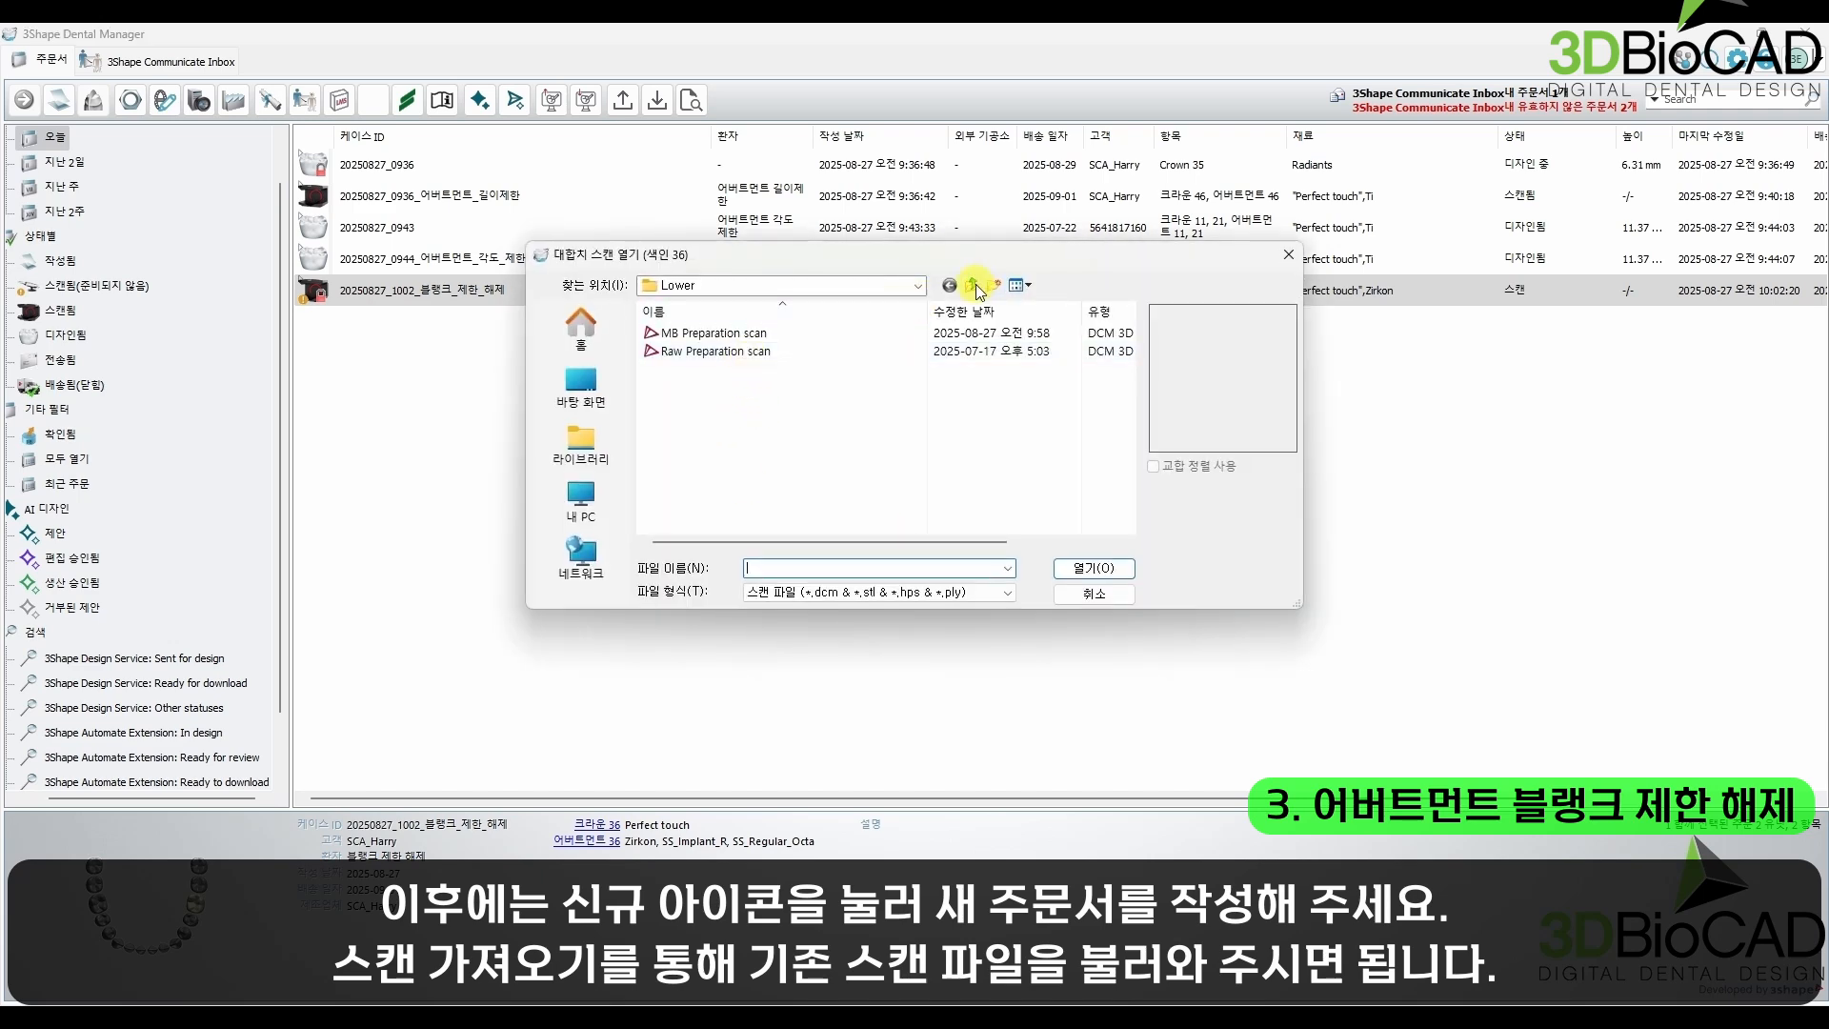
# Step: Import "MB Antagonist scan" from the Upper folder as the antagonist scan
pyautogui.click(973, 286)
pyautogui.doubleClick(740, 353)
pyautogui.doubleClick(740, 336)
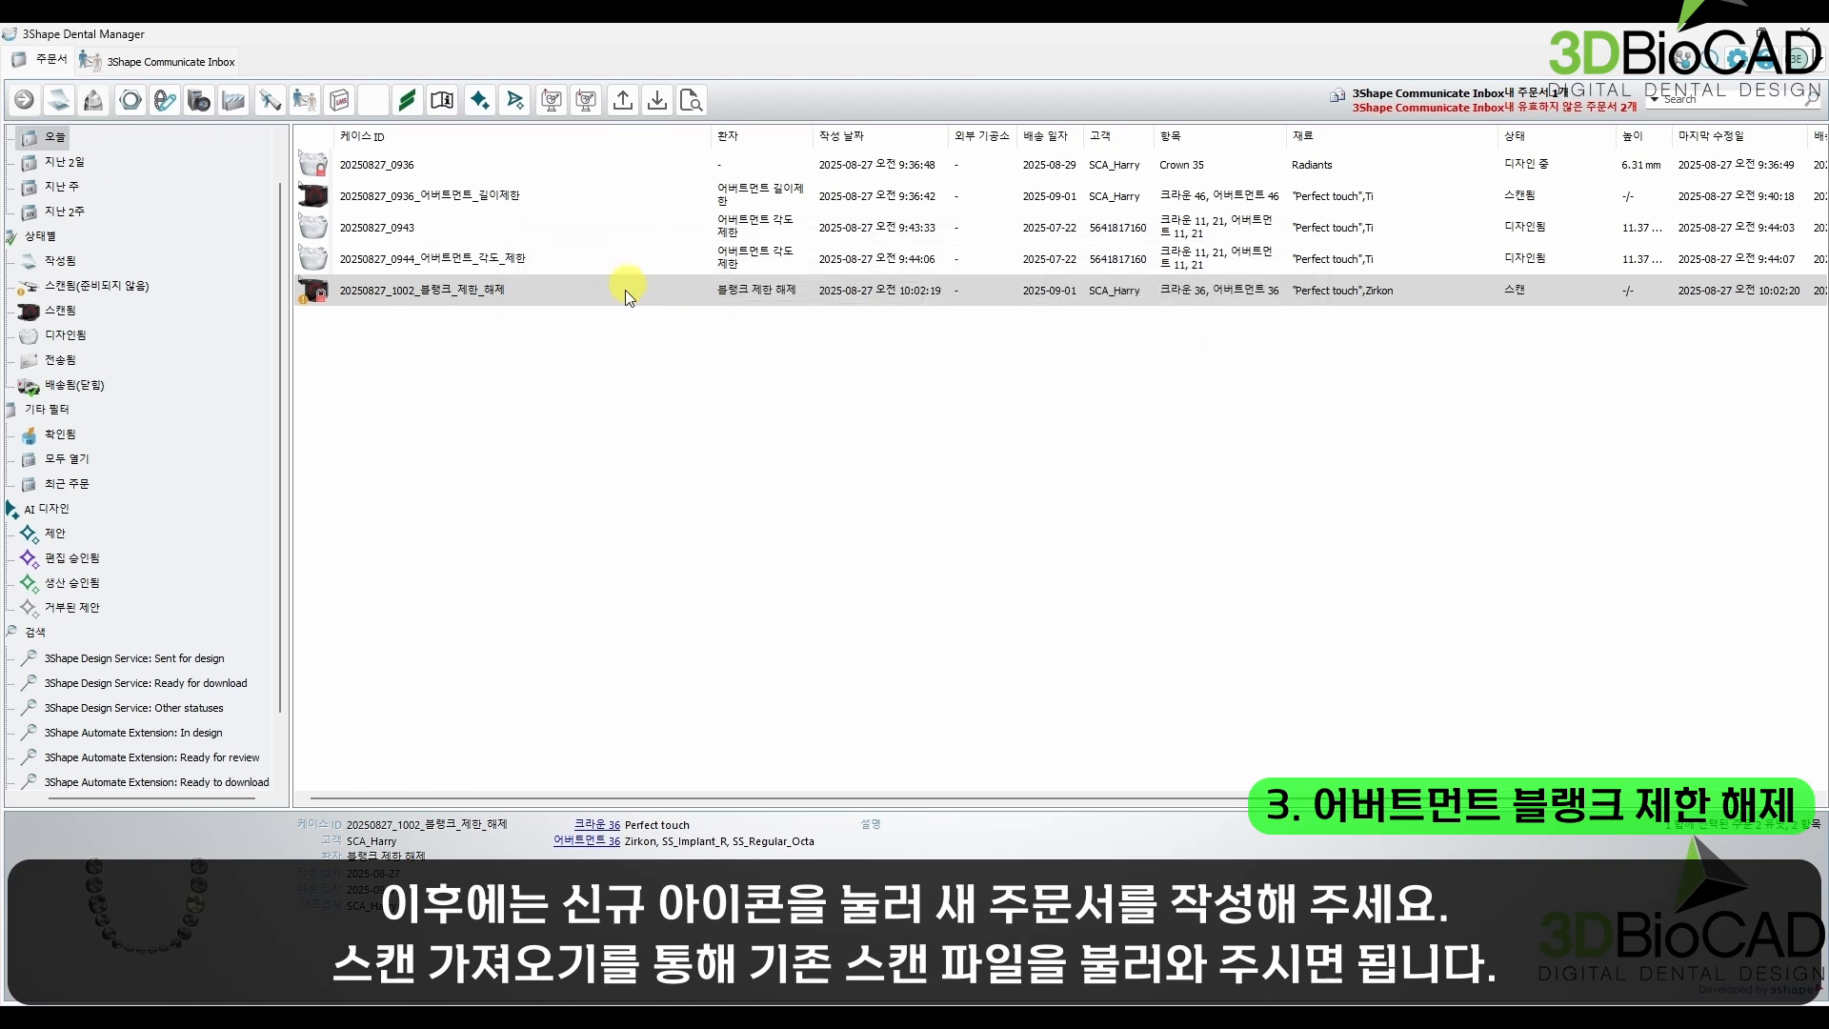
# Step: Open order 20250827_1002_블랭크_제한_해제 for design
pyautogui.click(590, 303)
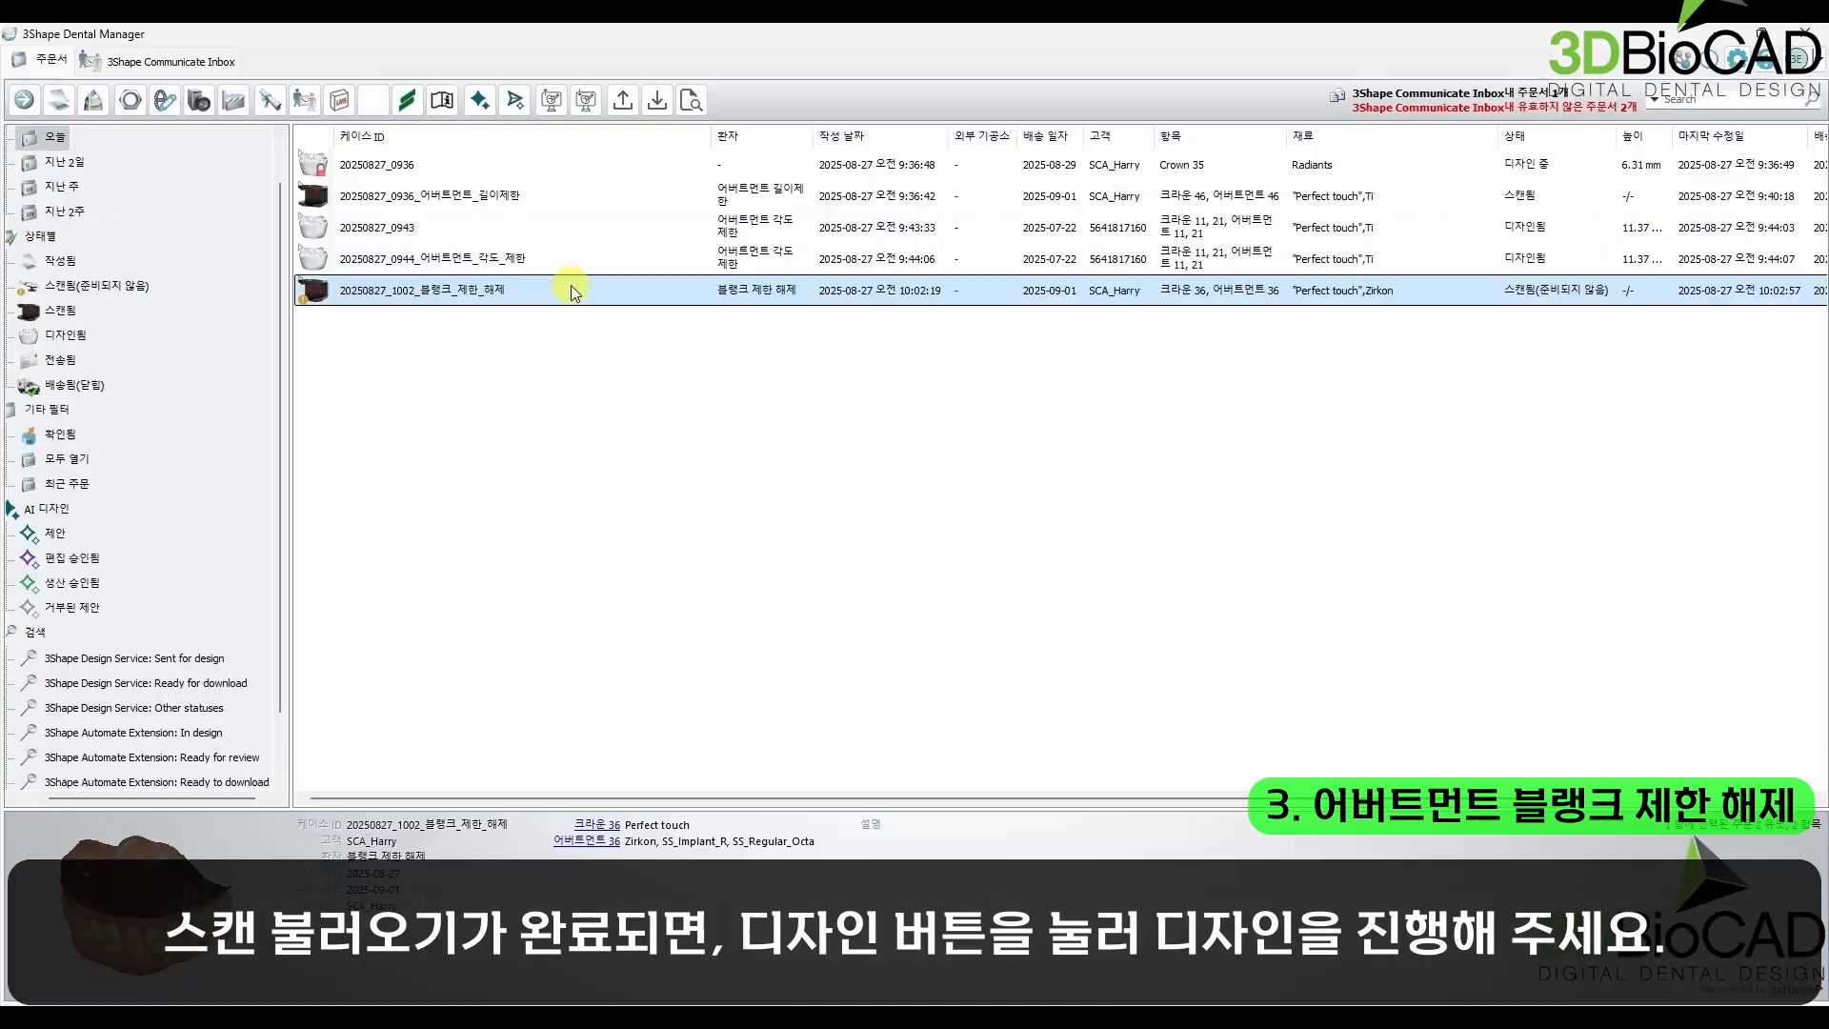
pyautogui.rightClick(566, 287)
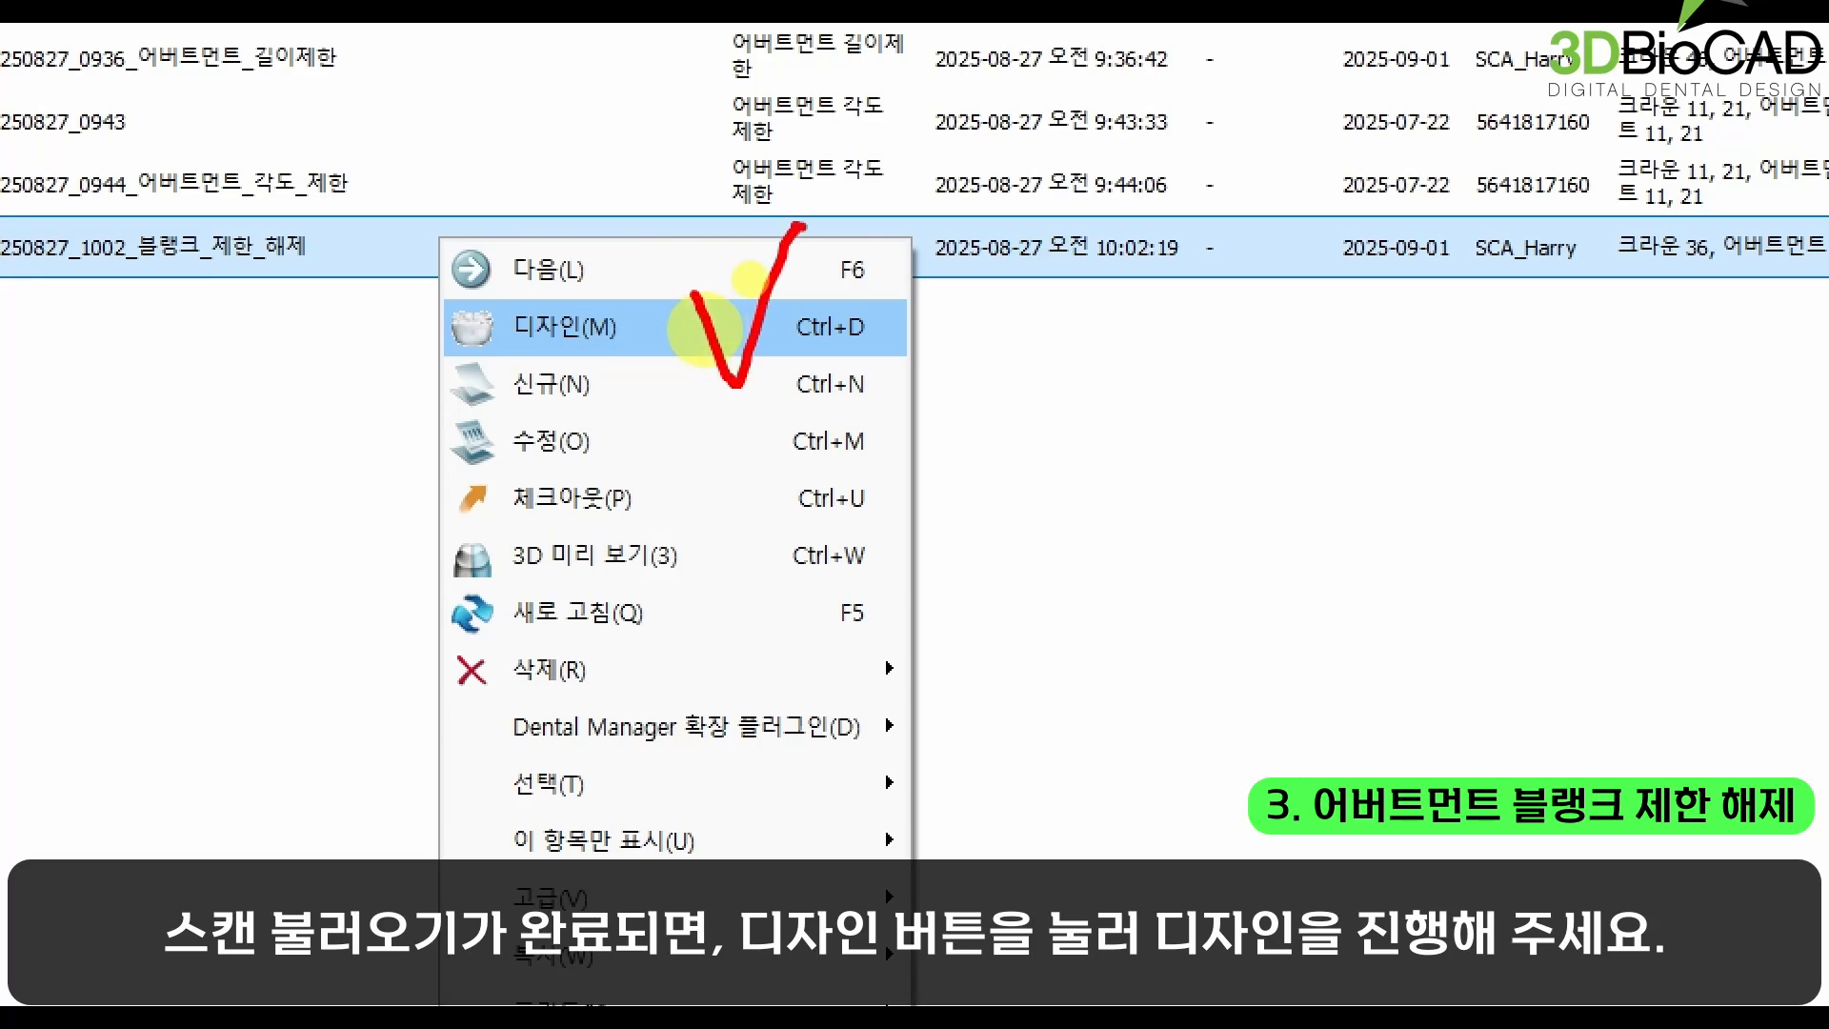
pyautogui.click(705, 329)
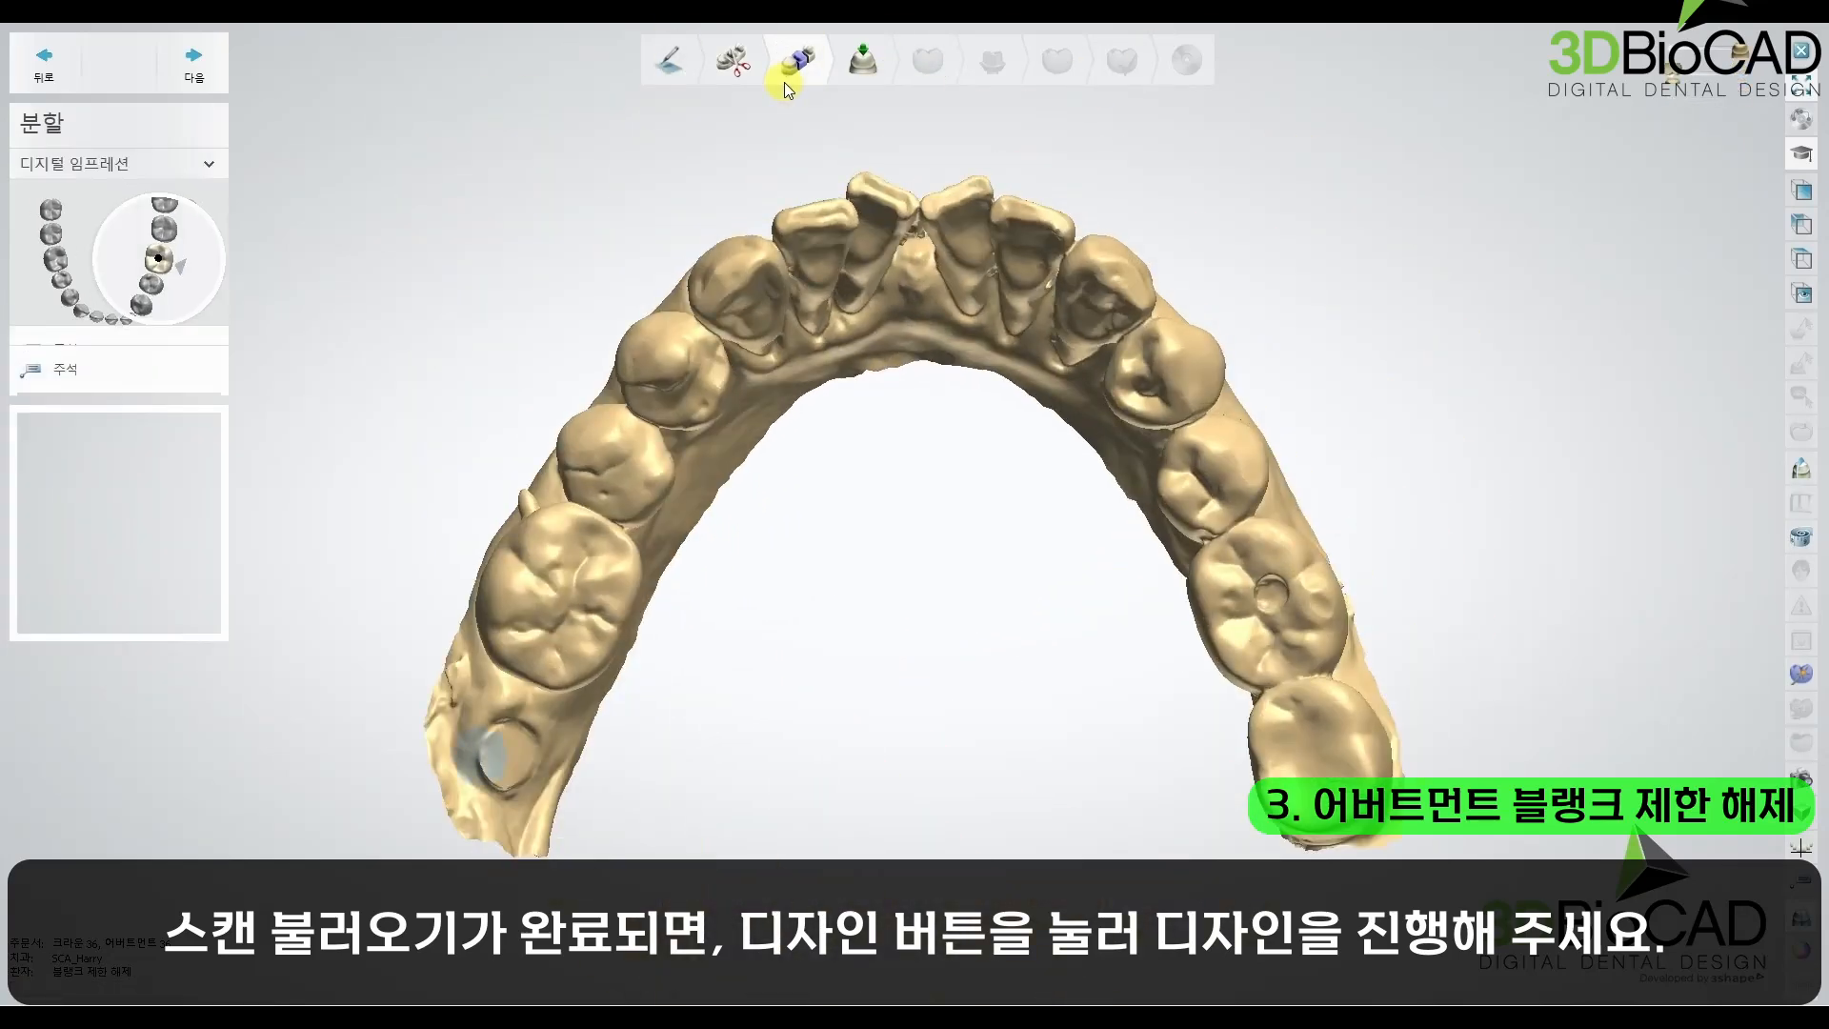
# Step: Accept the segmentation and the insertion direction of crown 36 to proceed to the anatomy pre-design (해부 사전 디자인)
pyautogui.moveTo(514, 400); pyautogui.dragTo(814, 529, button='right')
pyautogui.click(220, 77)
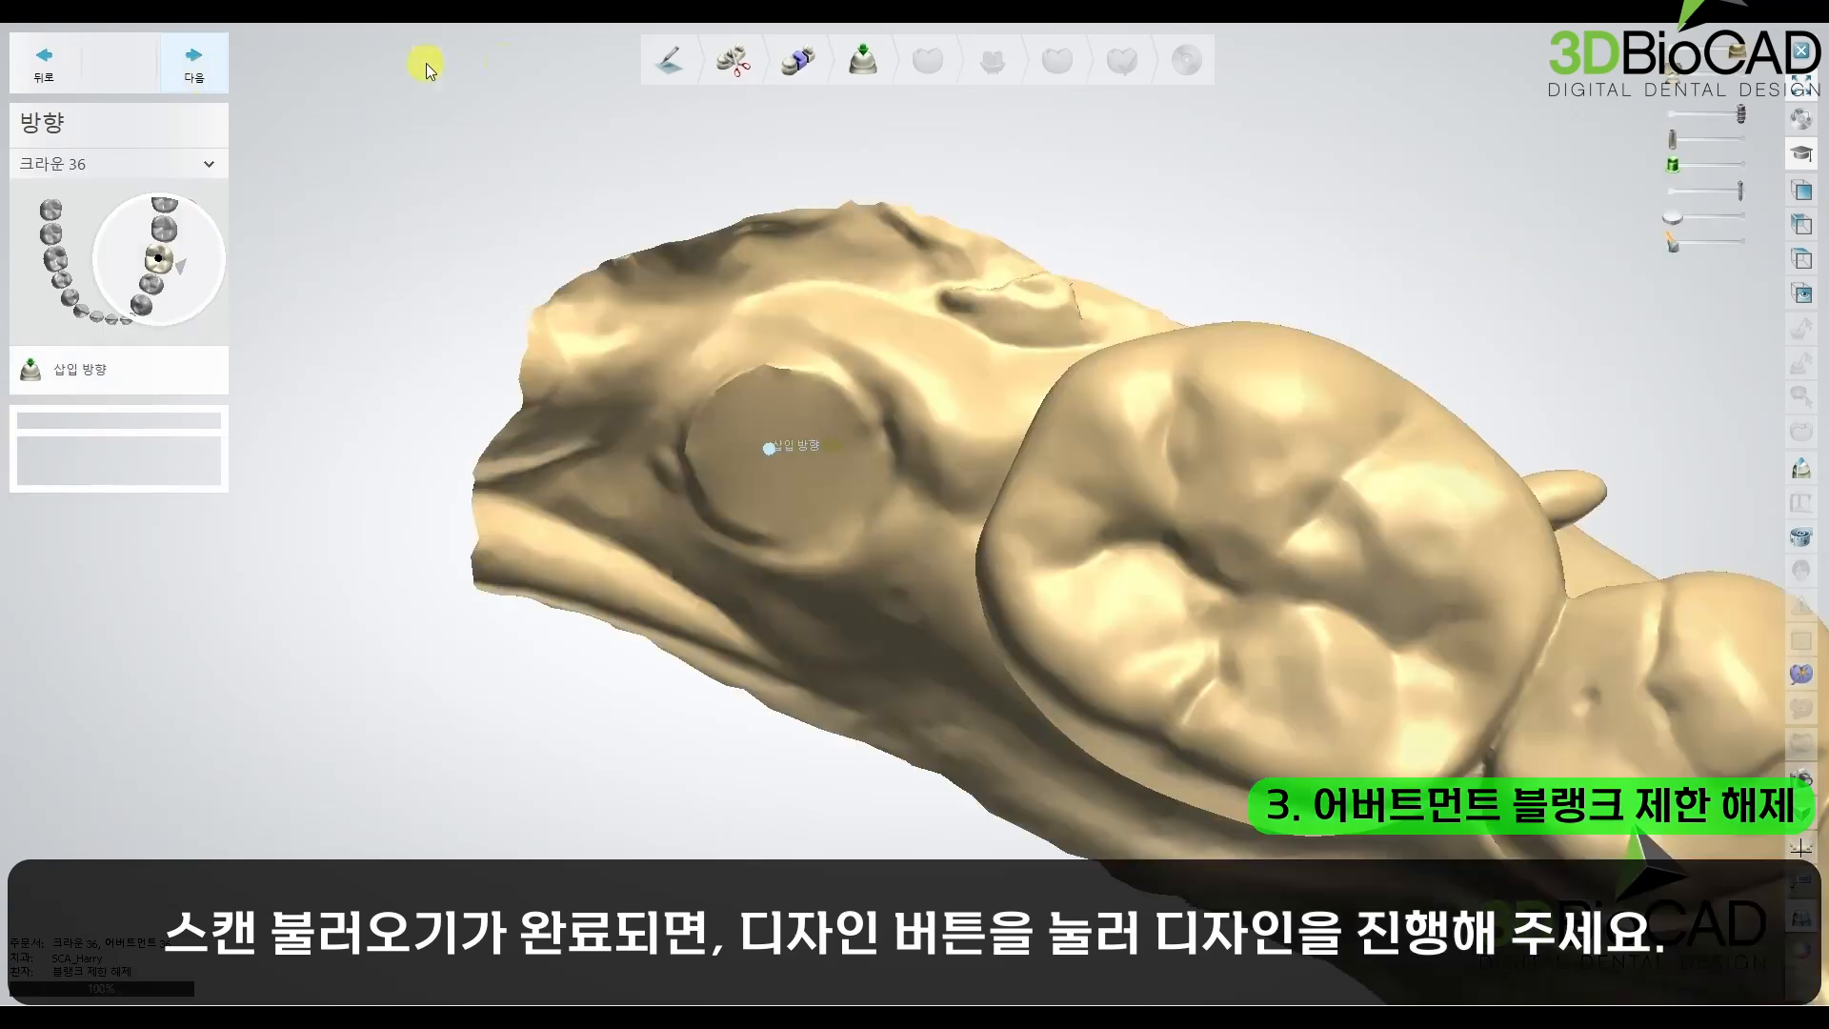
pyautogui.click(206, 57)
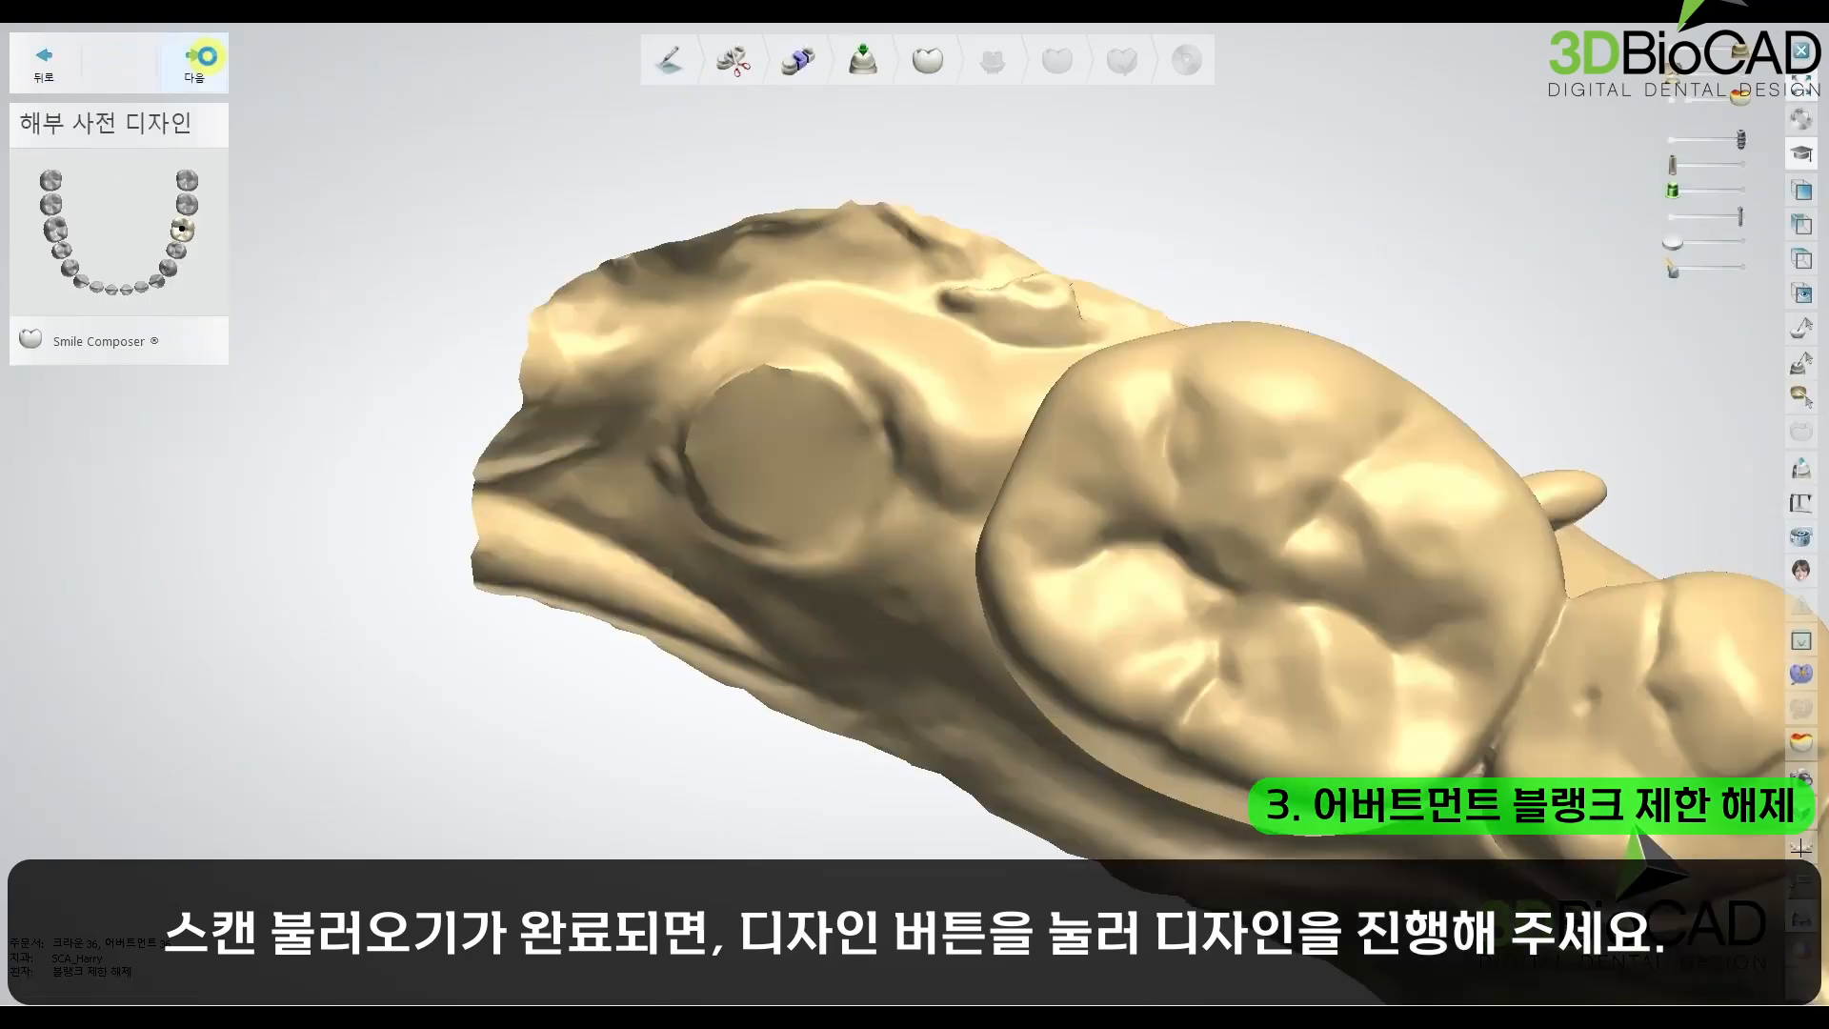
# Step: Adjust the size and position of the crown 36 pre-design beside the adjacent molar and proceed to abutment design
pyautogui.scroll(-4, 1101, 290)
pyautogui.moveTo(1103, 289); pyautogui.dragTo(1054, 142)
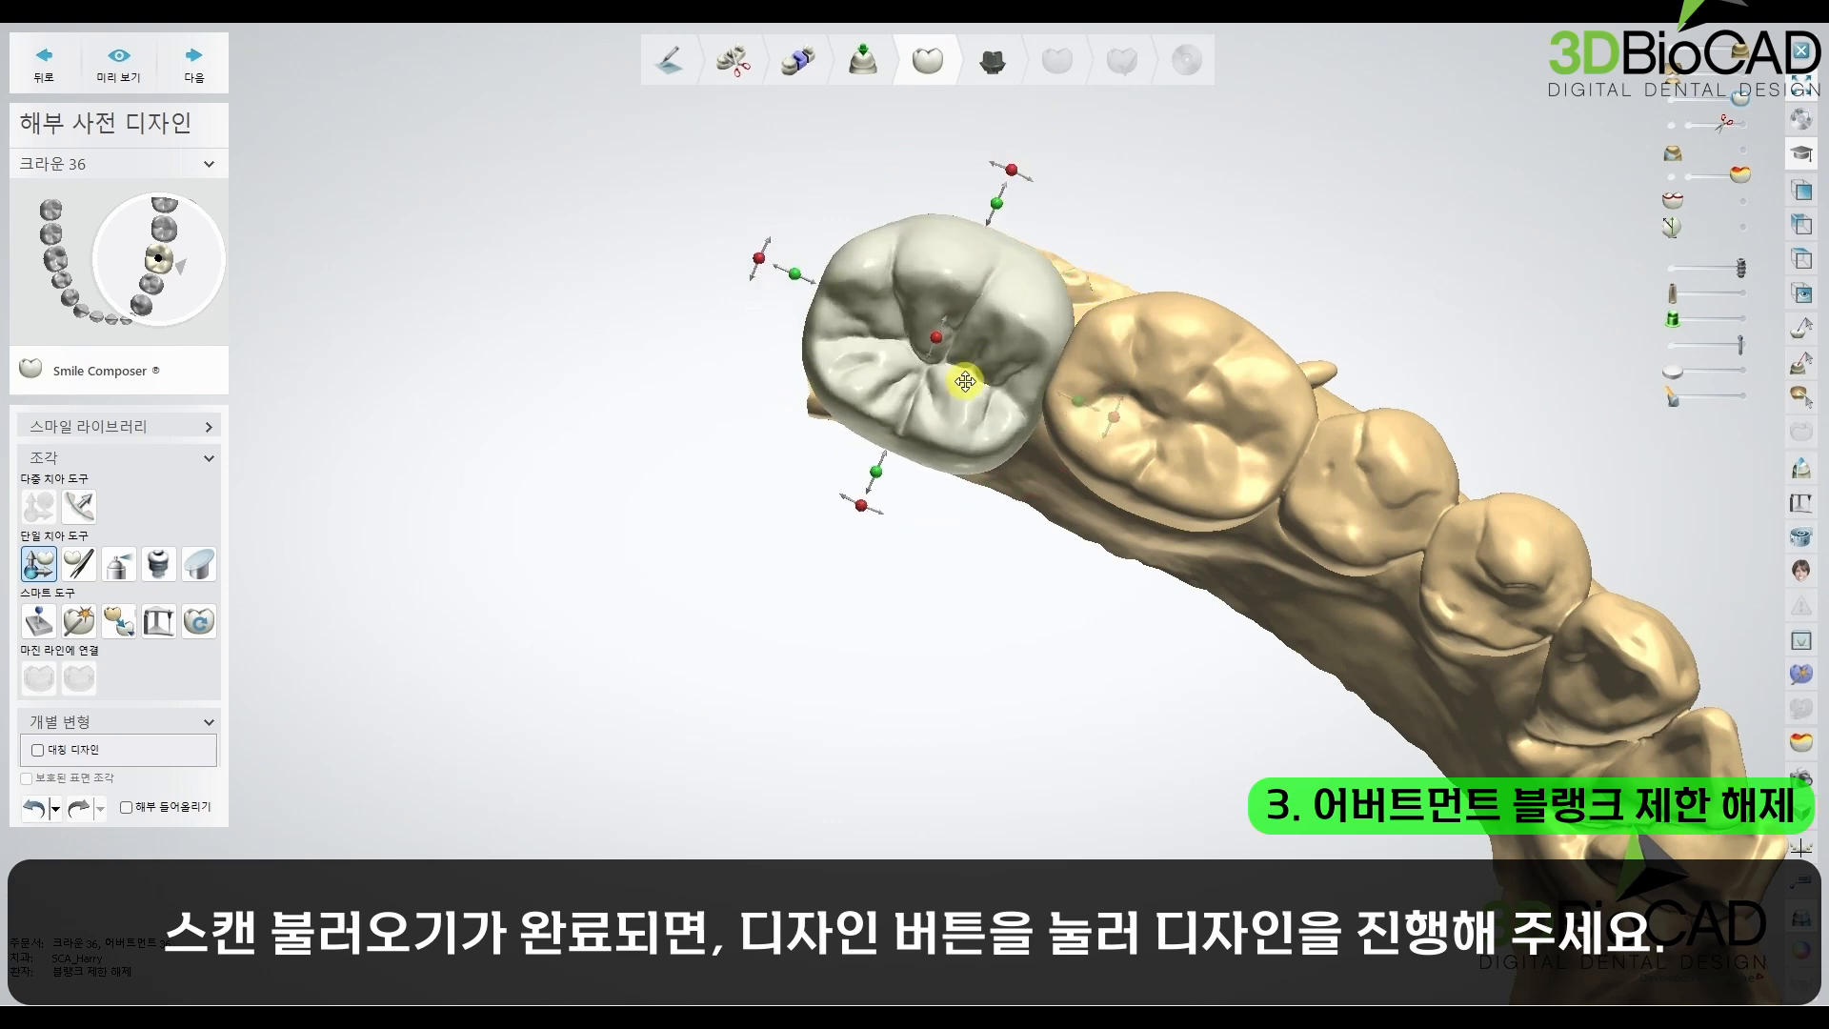
pyautogui.moveTo(877, 470); pyautogui.dragTo(888, 450)
pyautogui.moveTo(937, 384); pyautogui.dragTo(974, 275)
pyautogui.click(194, 62)
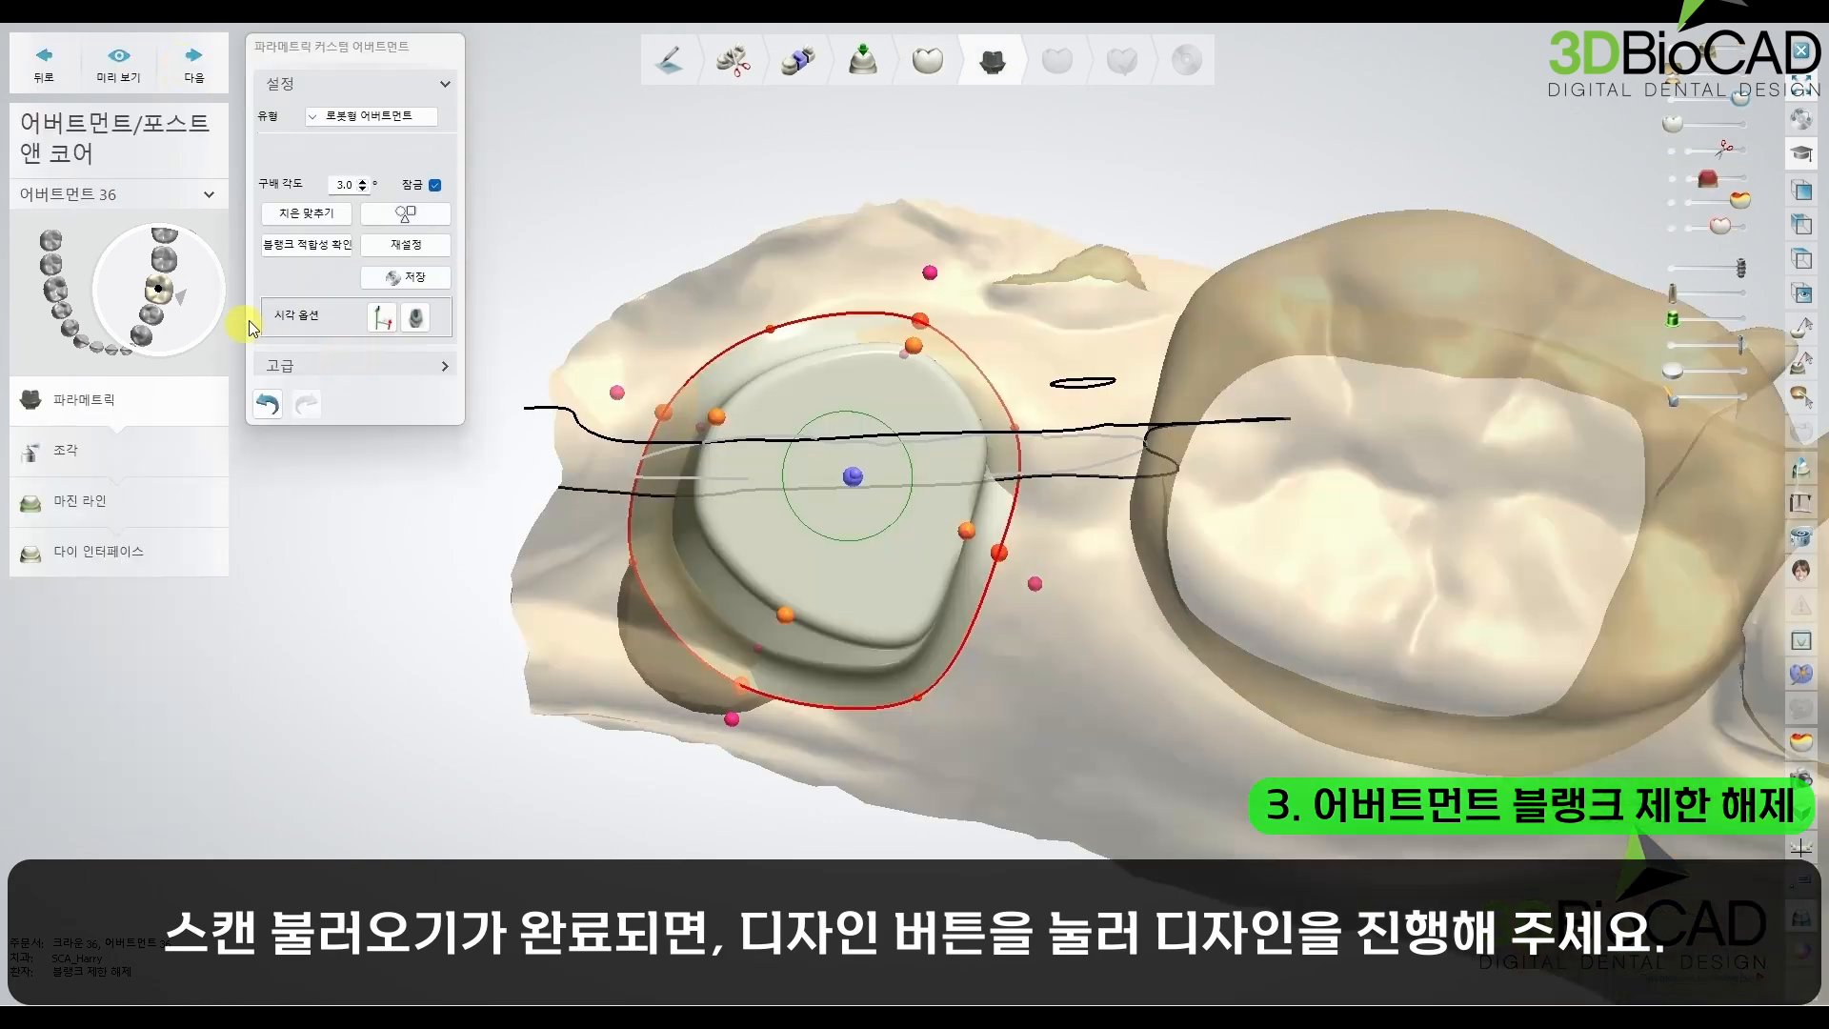
# Step: Reset all parametric shape settings of abutment 36 with the full reset option (전체 재설정)
pyautogui.moveTo(963, 429); pyautogui.dragTo(839, 389, button='right')
pyautogui.click(391, 244)
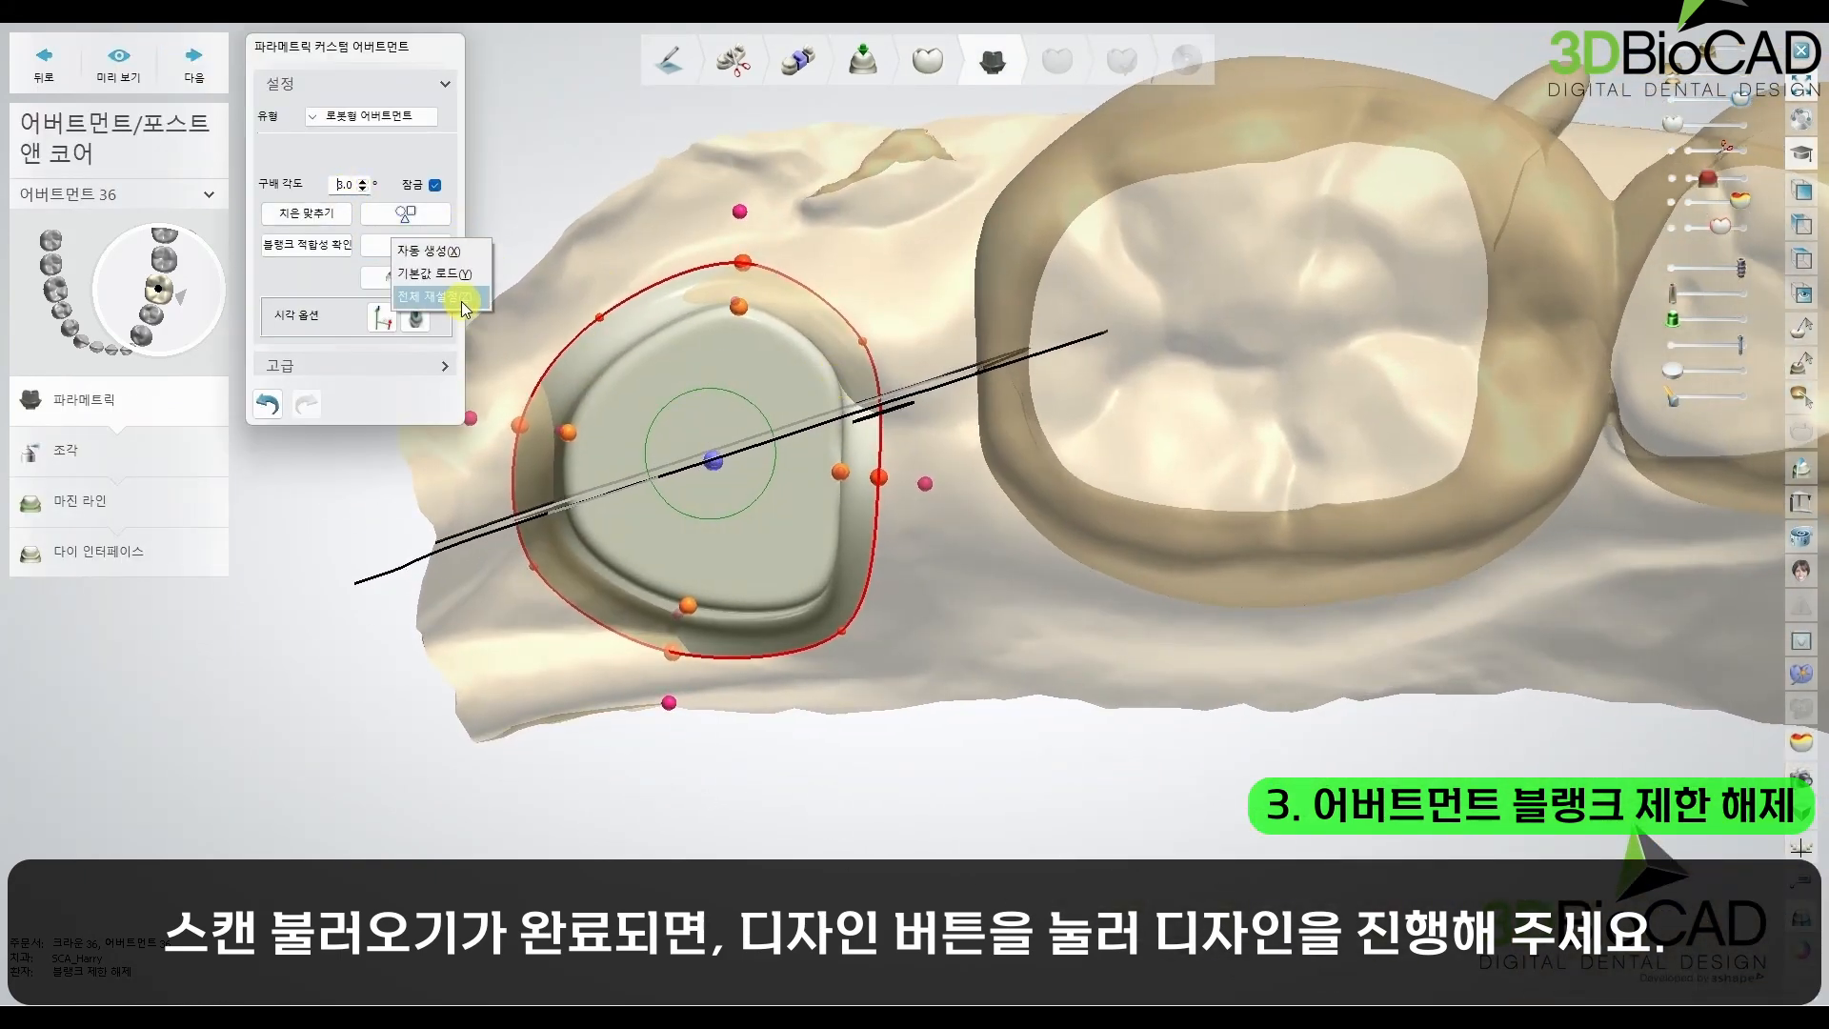
pyautogui.click(462, 297)
# Step: Raise the top surface of abutment 36 to lengthen its post above the margin
pyautogui.moveTo(939, 426)
pyautogui.mouseDown(button='right')
pyautogui.moveTo(917, 324)
pyautogui.moveTo(866, 465)
pyautogui.moveTo(906, 317)
pyautogui.moveTo(956, 305)
pyautogui.moveTo(934, 420)
pyautogui.mouseUp(button='right')
pyautogui.moveTo(909, 449); pyautogui.dragTo(921, 387)
pyautogui.moveTo(731, 457); pyautogui.dragTo(732, 518)
pyautogui.moveTo(731, 518); pyautogui.dragTo(793, 352, button='right')
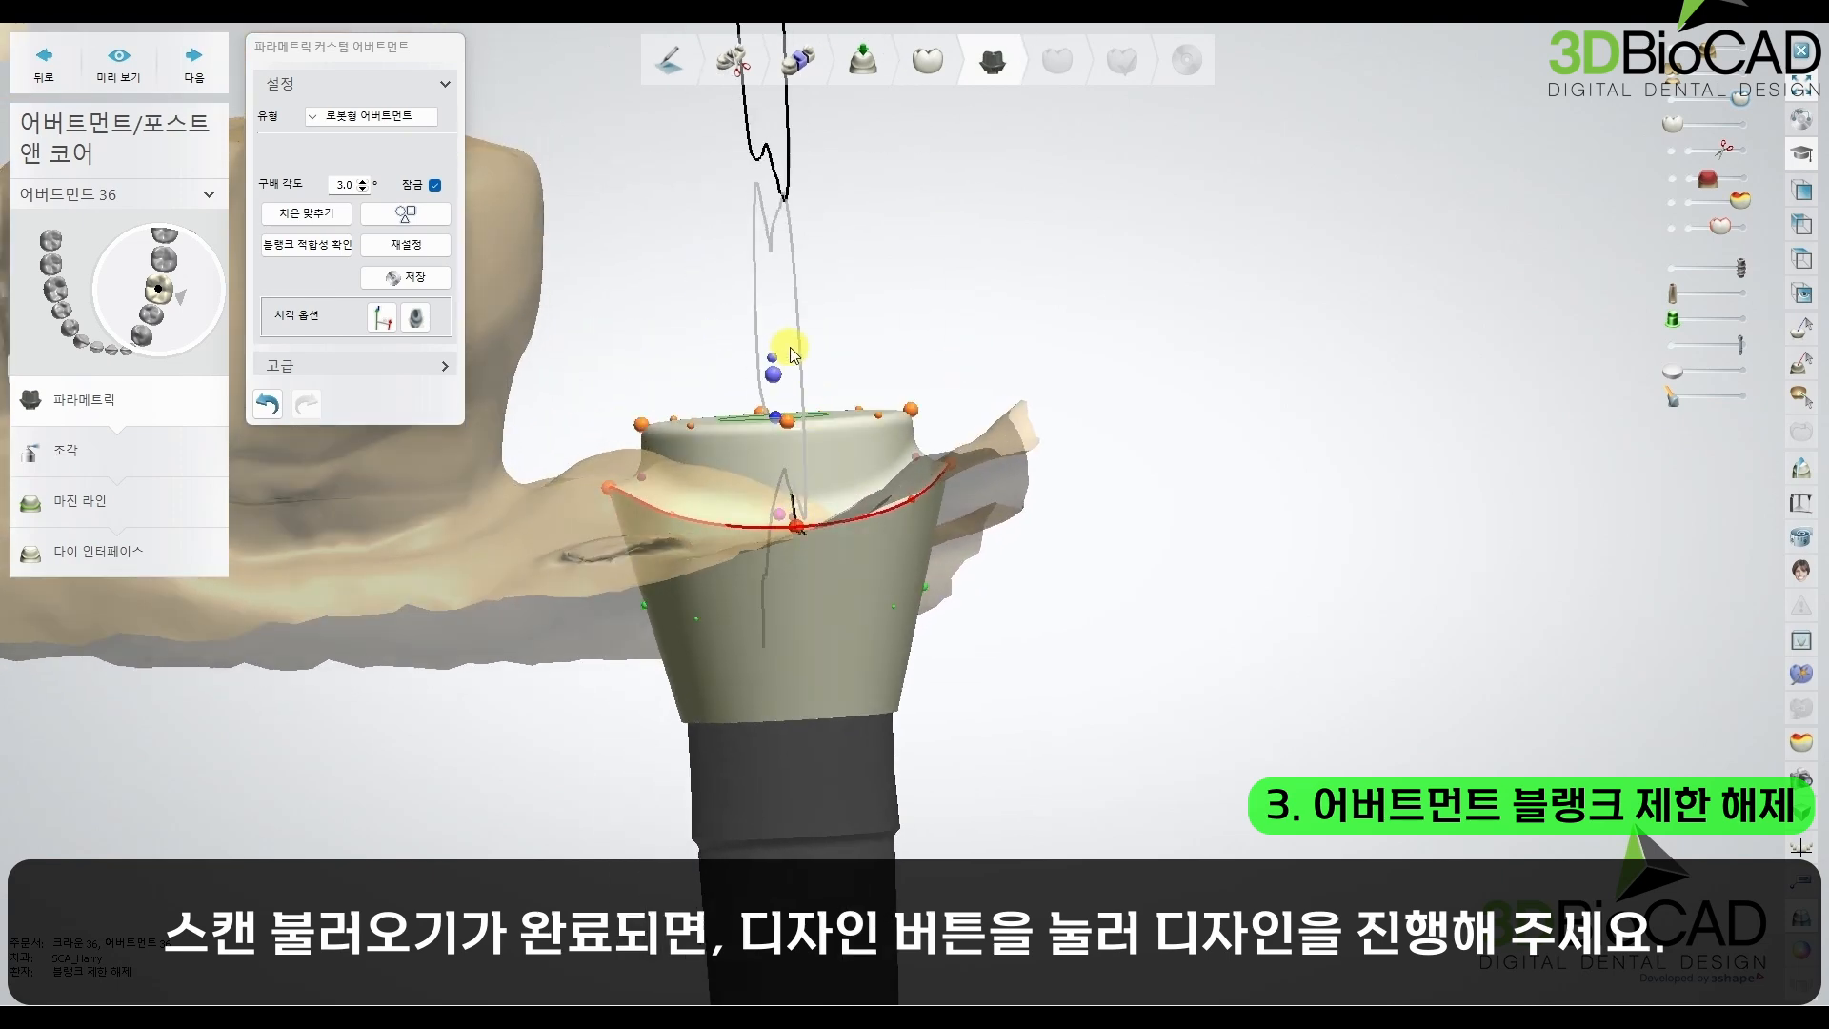
pyautogui.moveTo(773, 369); pyautogui.dragTo(797, 211)
# Step: Reshape the margin line of abutment 36 into a rounded square and adjust its control point on the side facing the adjacent molar
pyautogui.moveTo(881, 441); pyautogui.dragTo(901, 398, button='right')
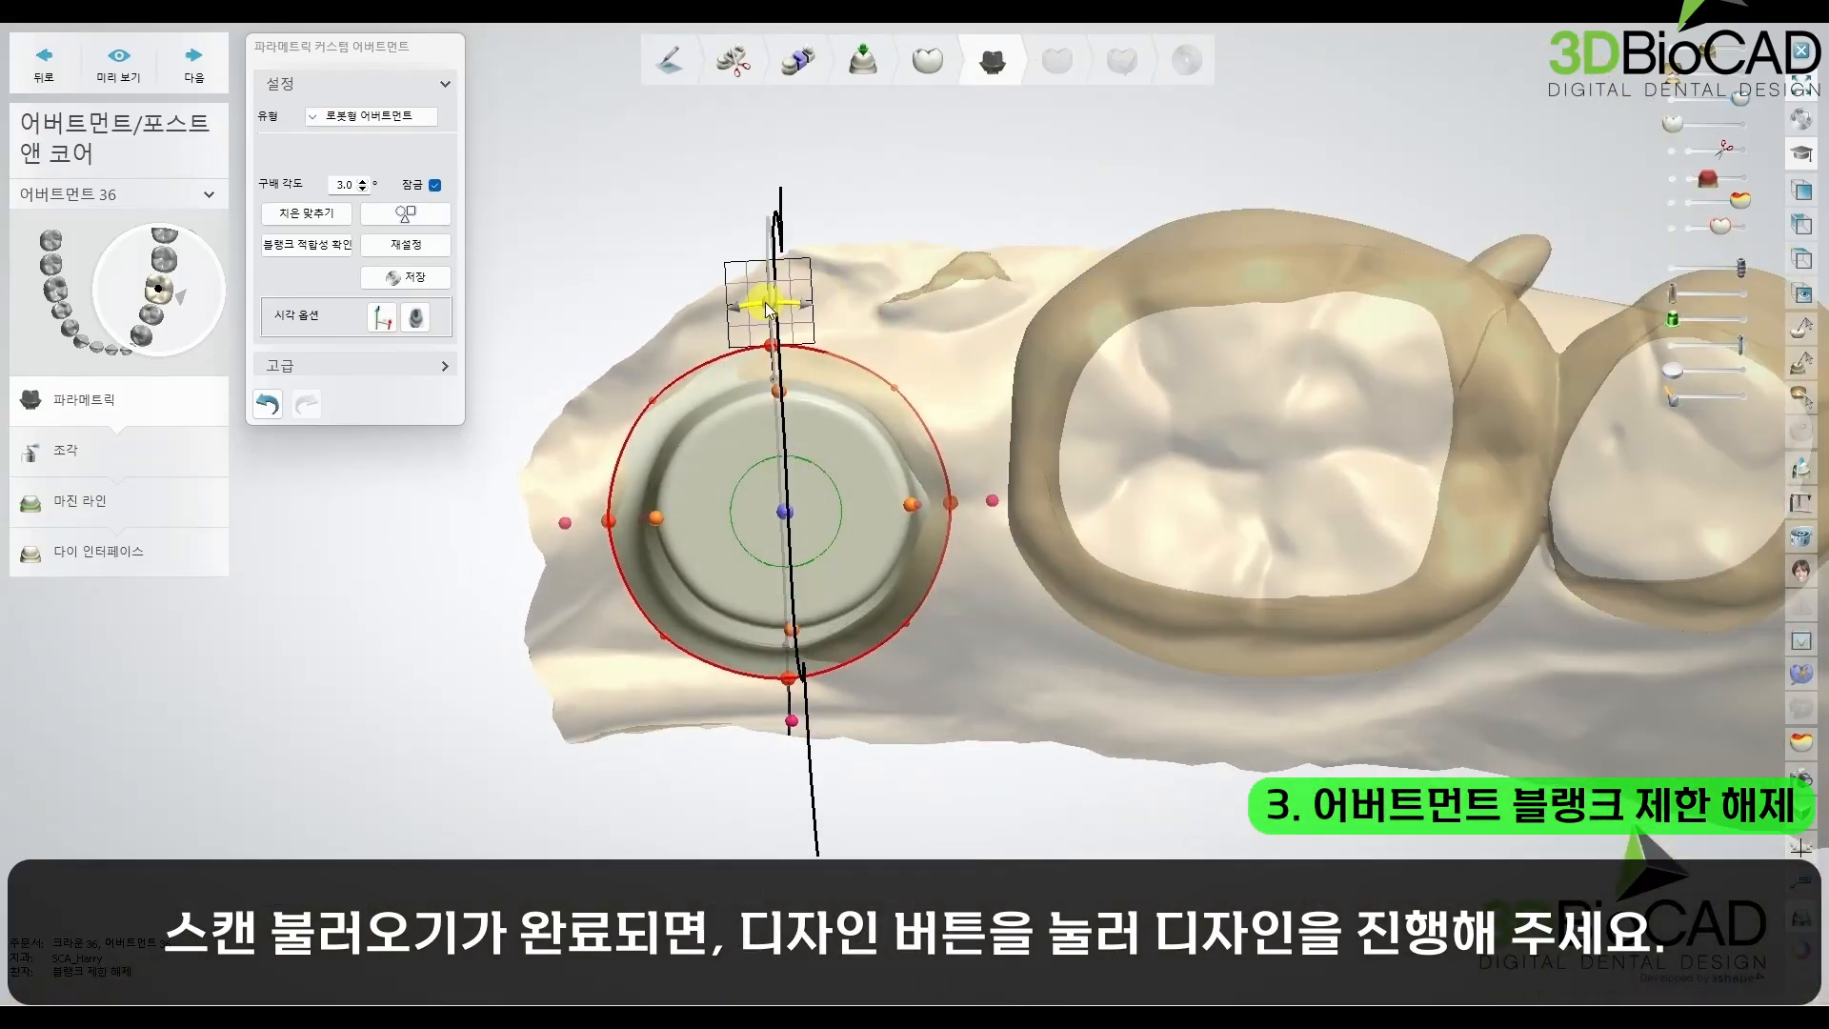
pyautogui.click(902, 388)
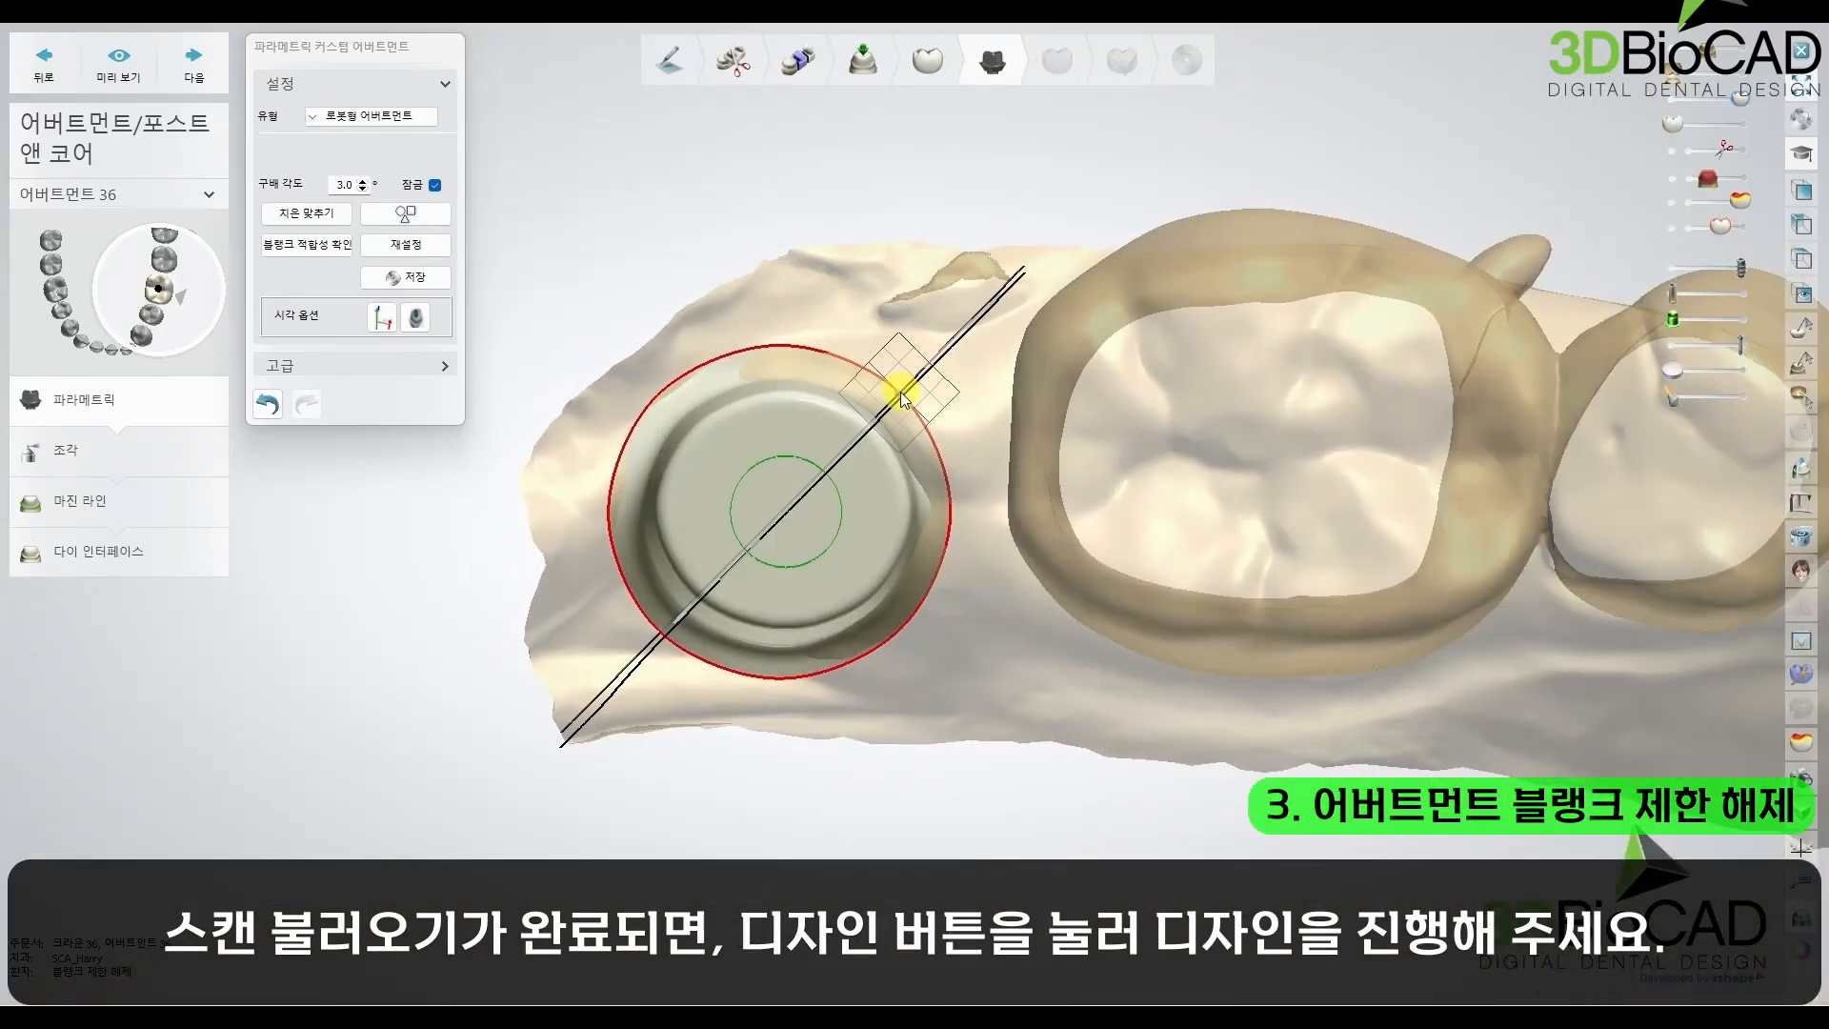
pyautogui.click(655, 390)
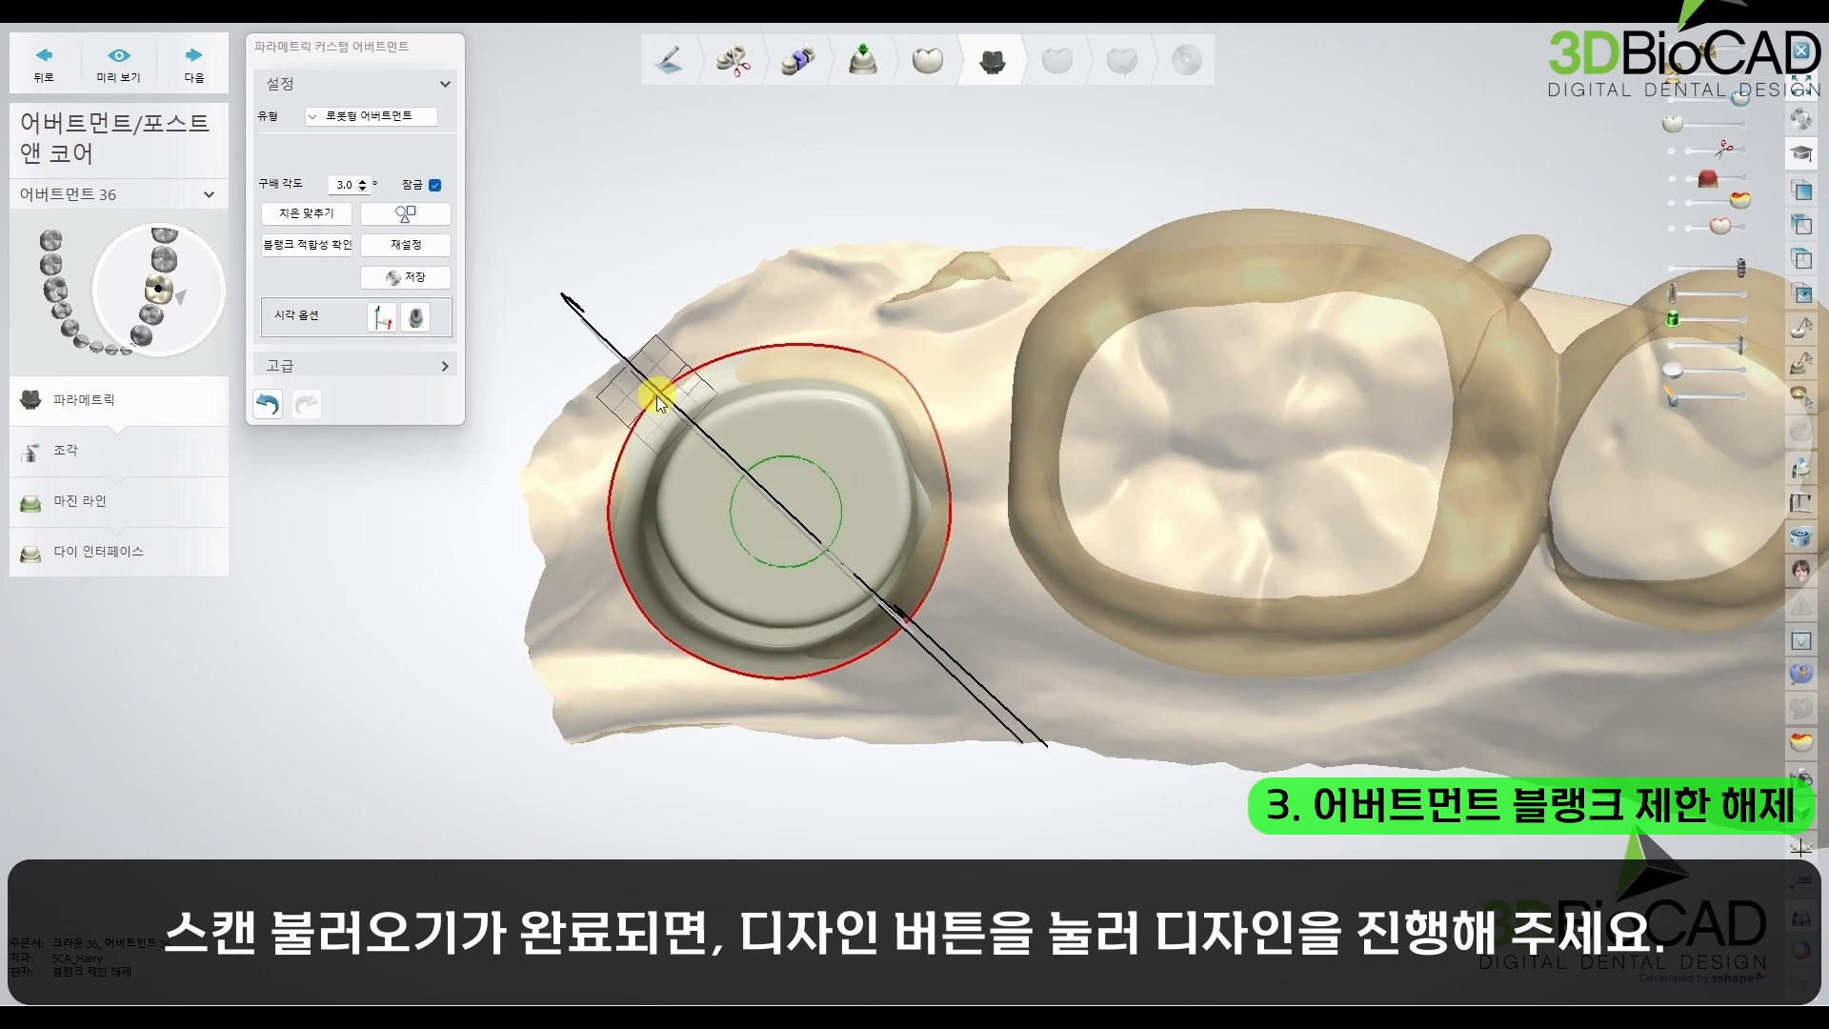
pyautogui.click(656, 642)
pyautogui.click(781, 680)
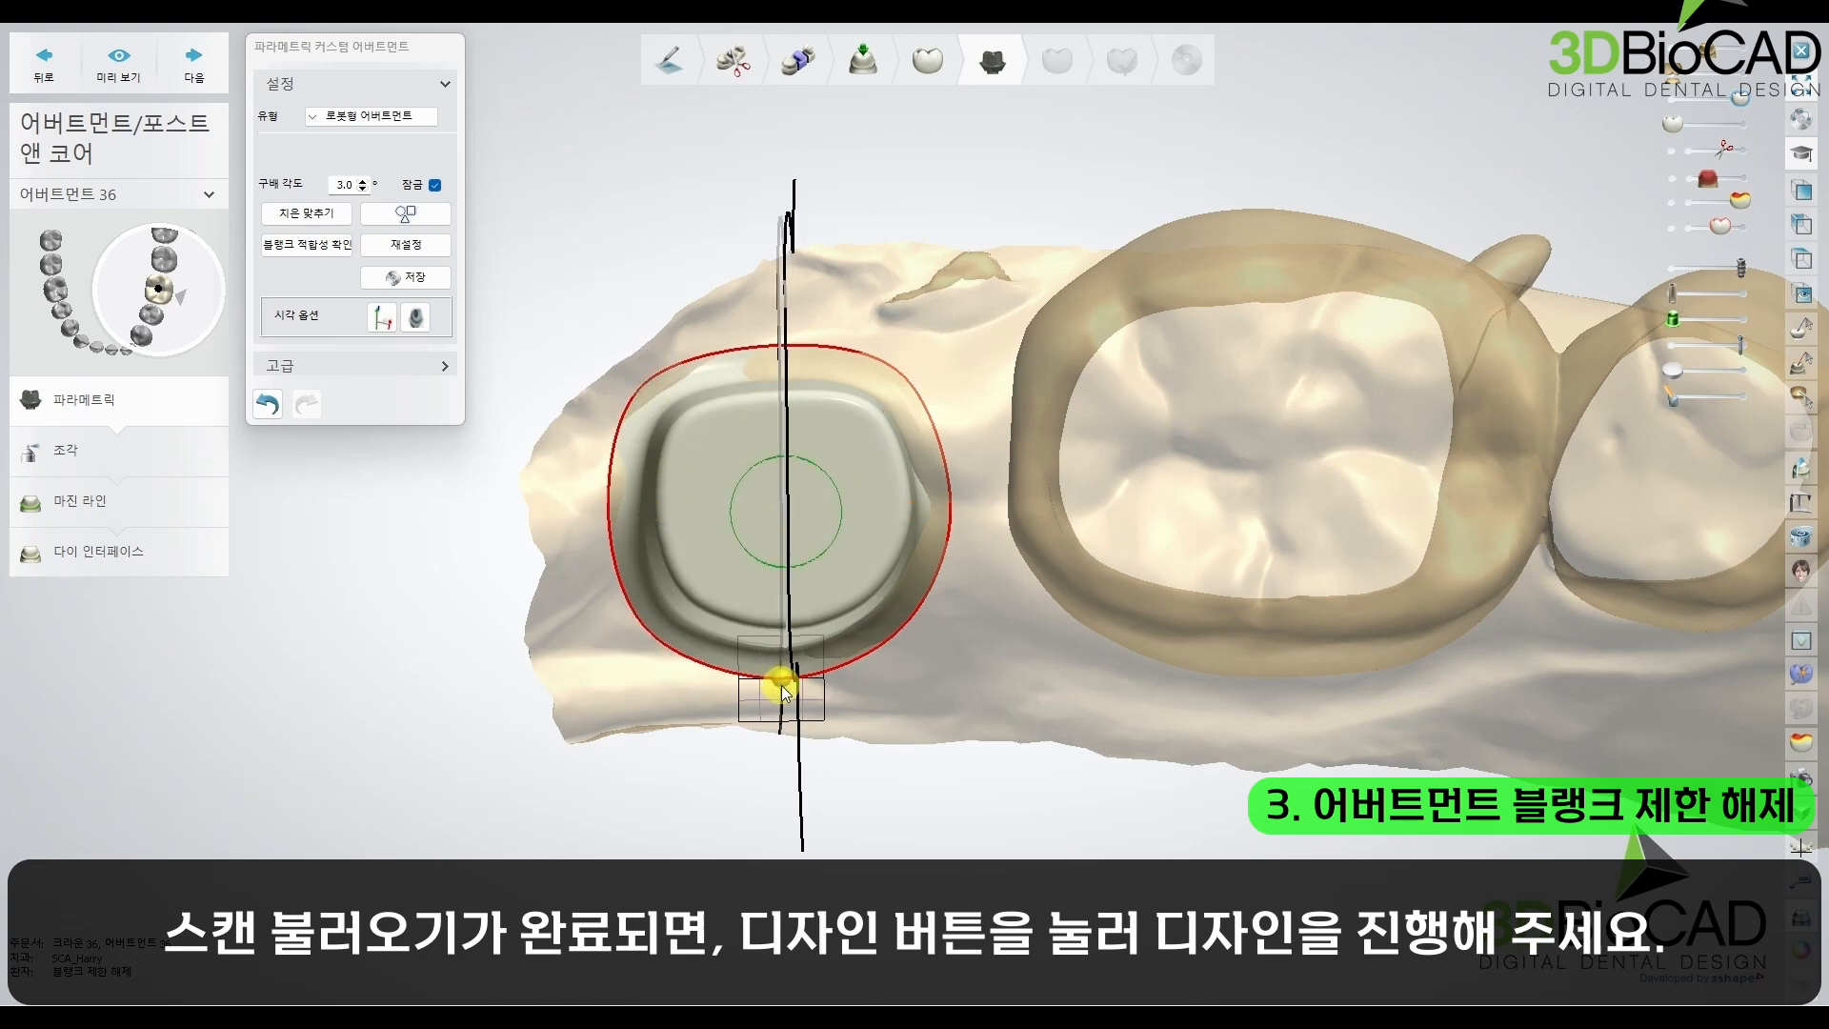
pyautogui.click(902, 616)
pyautogui.moveTo(934, 587); pyautogui.dragTo(943, 398, button='right')
pyautogui.click(952, 479)
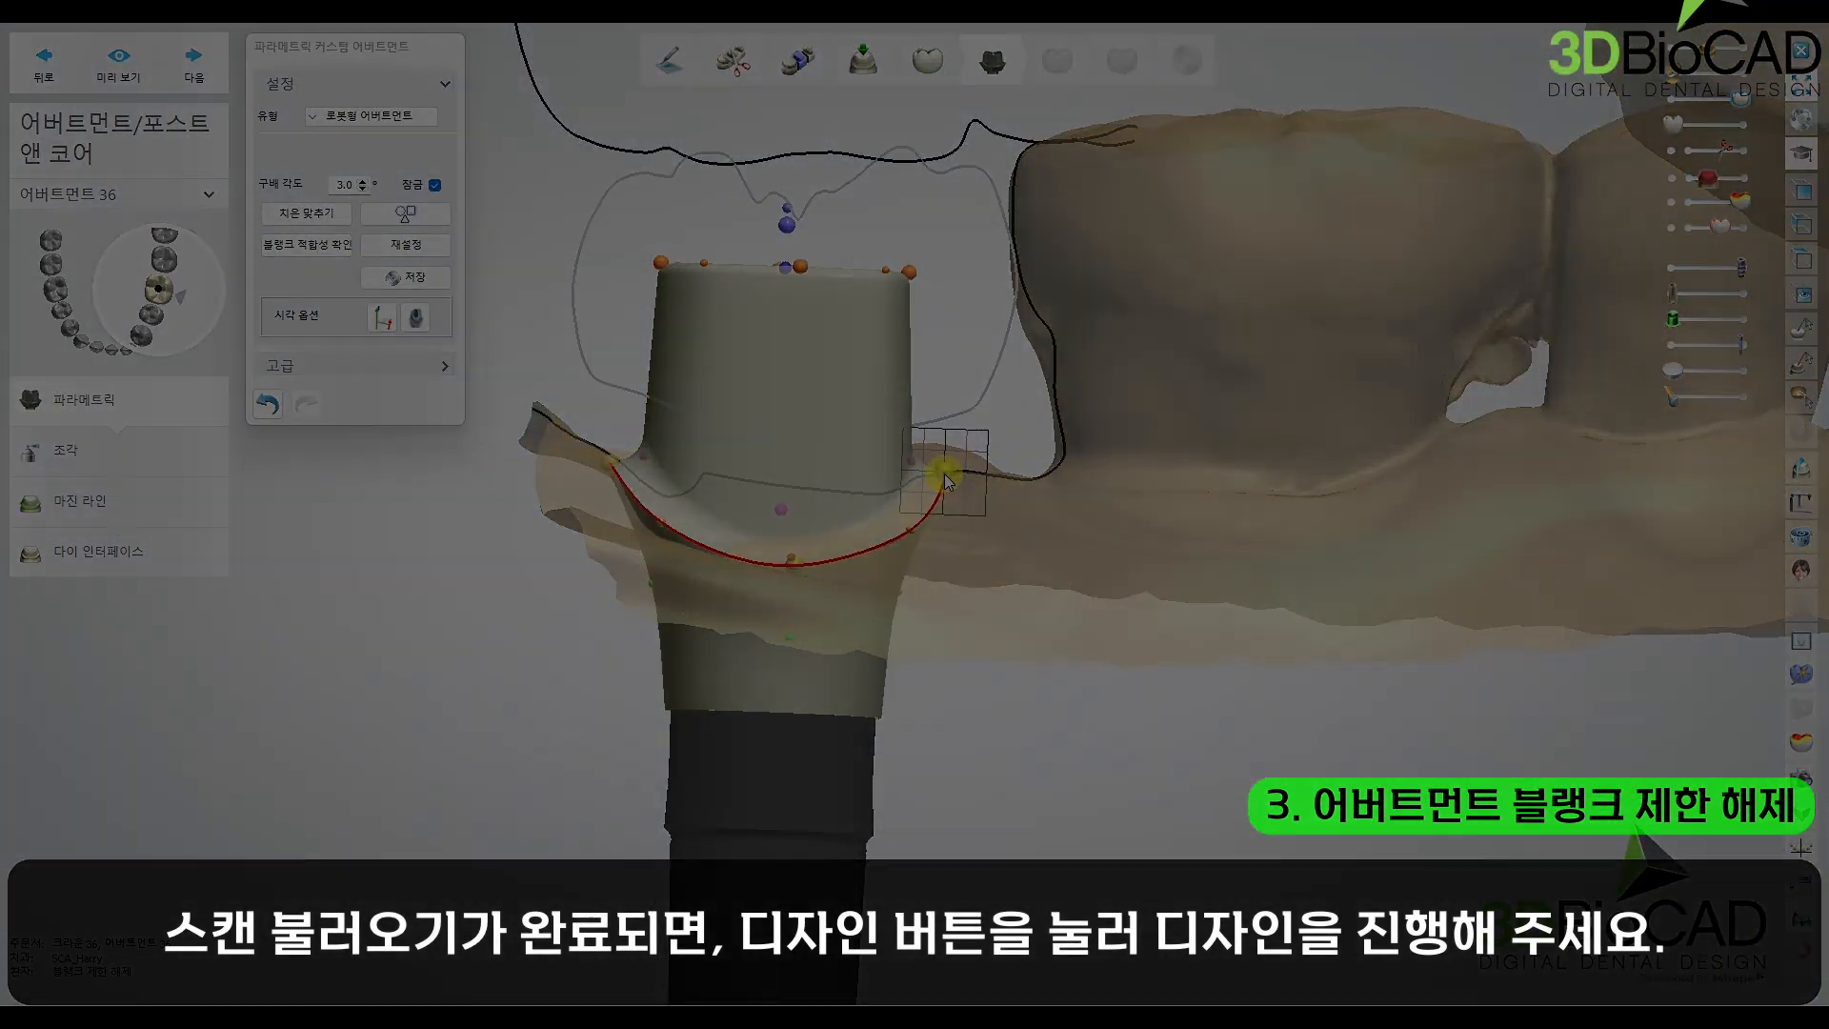